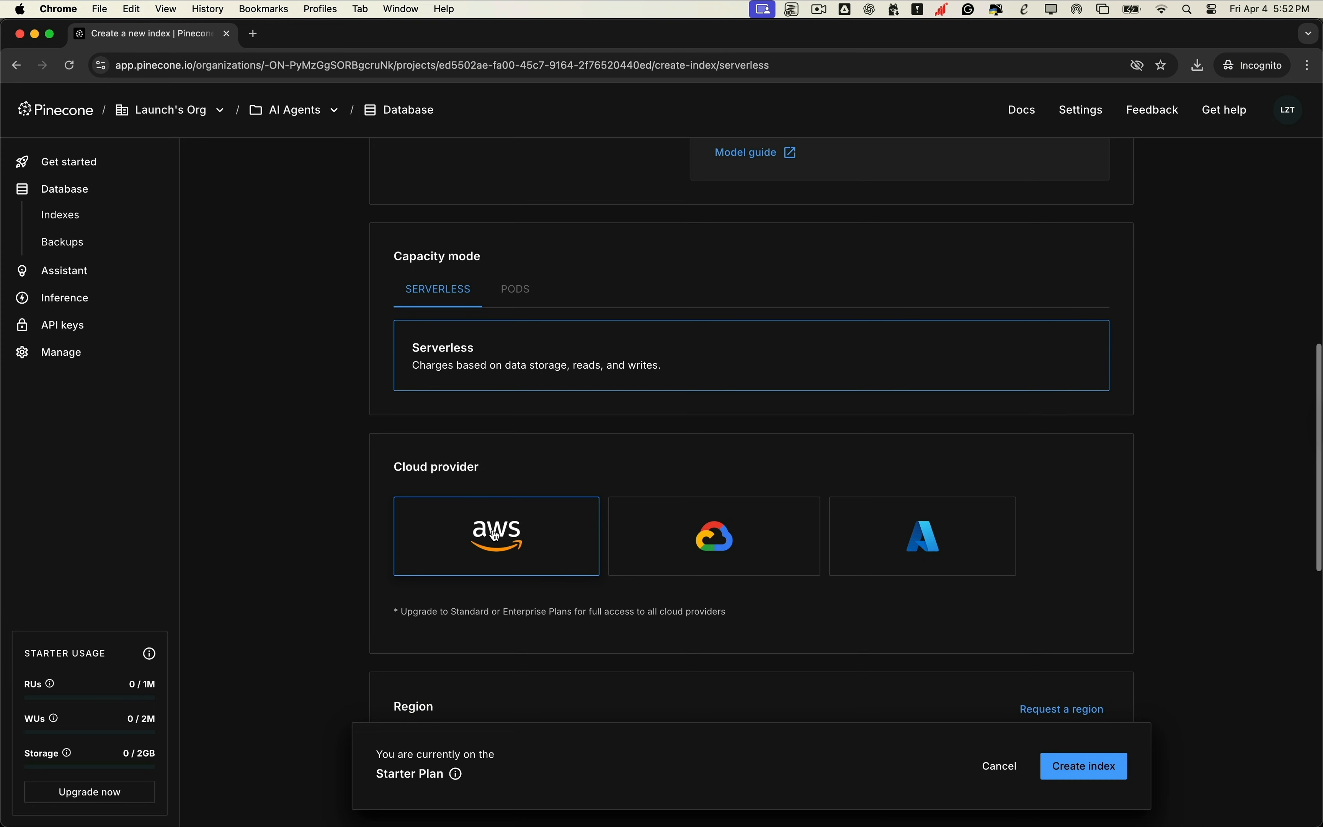
Step: Create the serverless Pinecone index, keeping the region at Virginia (us-east-1)
{"action": "scroll", "coordinate": [496, 536], "scroll_direction": "down", "scroll_amount": 7}
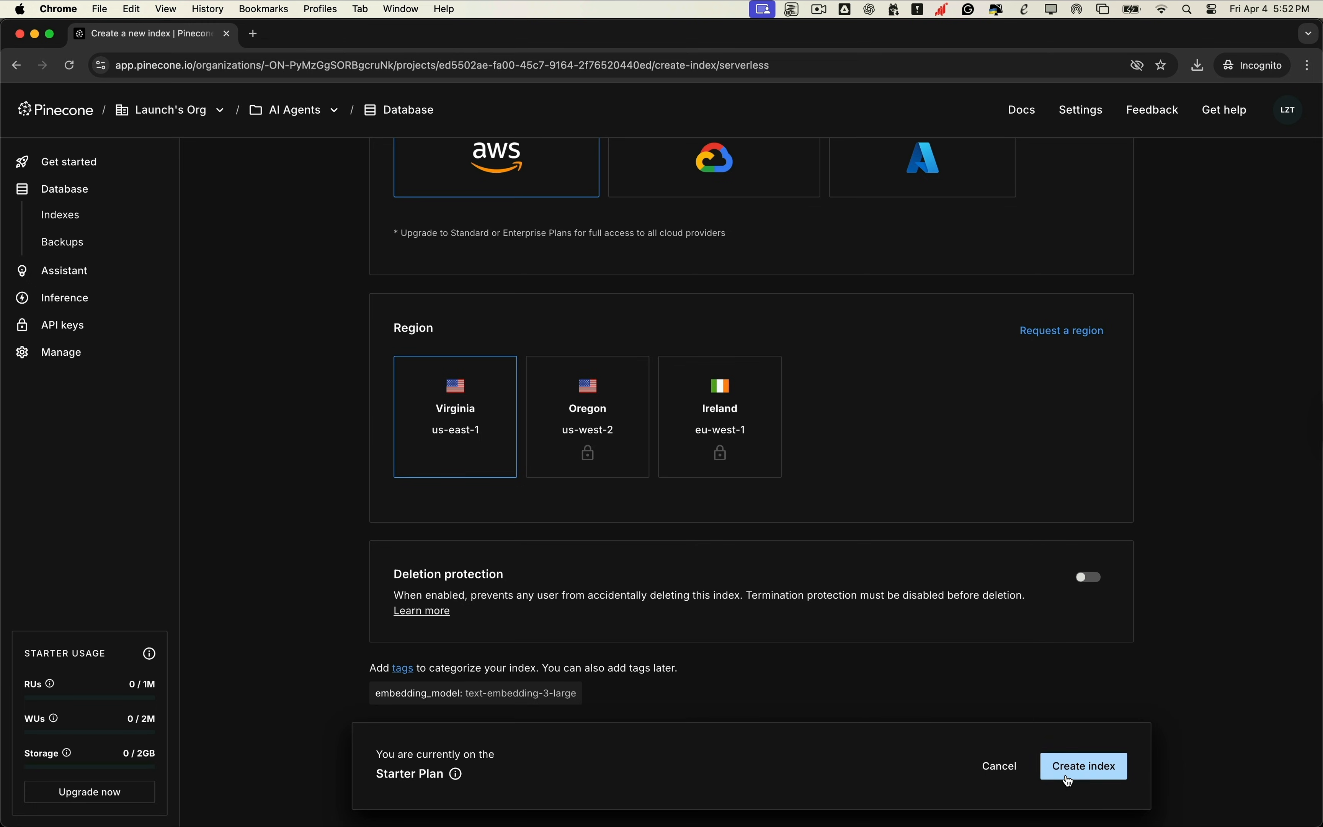
{"action": "left_click", "coordinate": [1079, 777]}
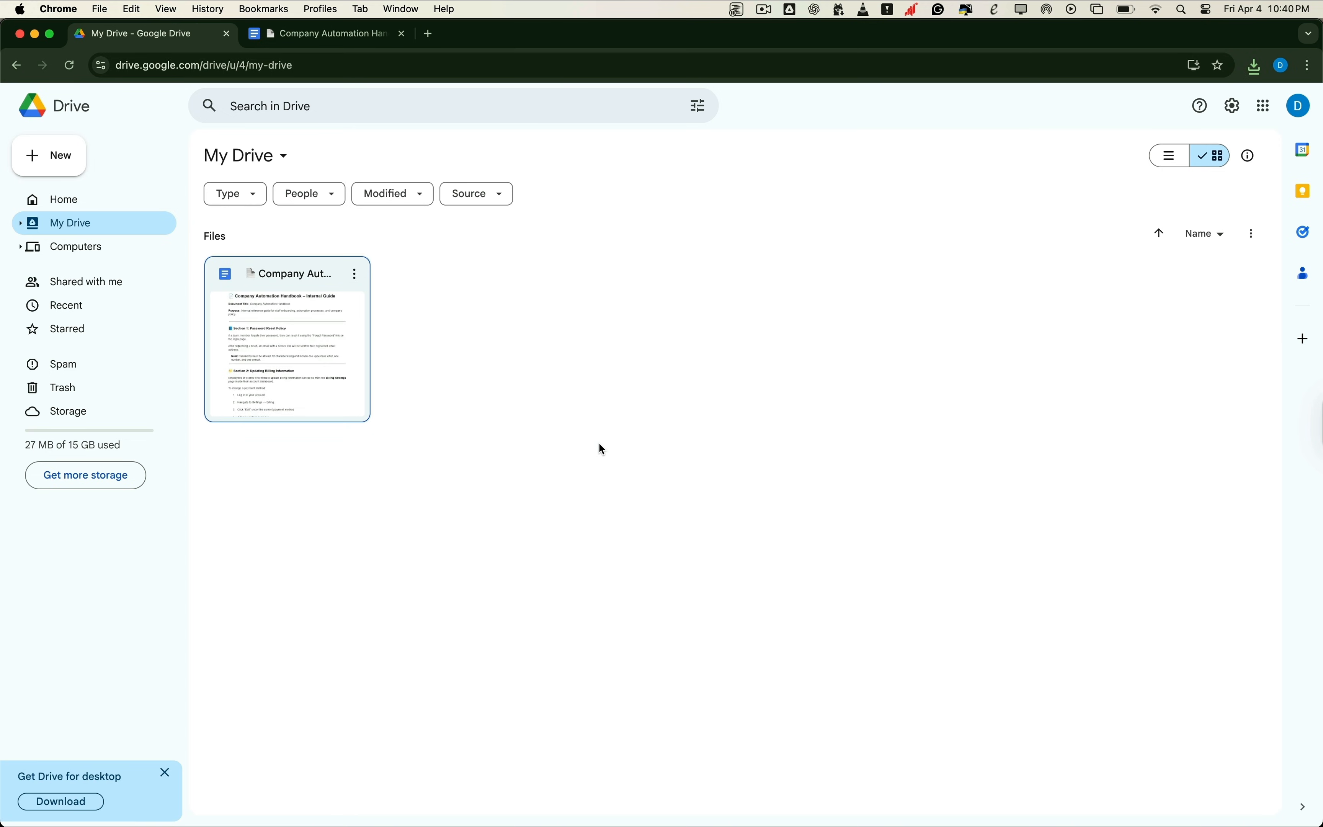
Step: Open the Company Automation Handbook – Internal Guide and skim its sections, returning to the top
{"action": "double_click", "coordinate": [291, 353]}
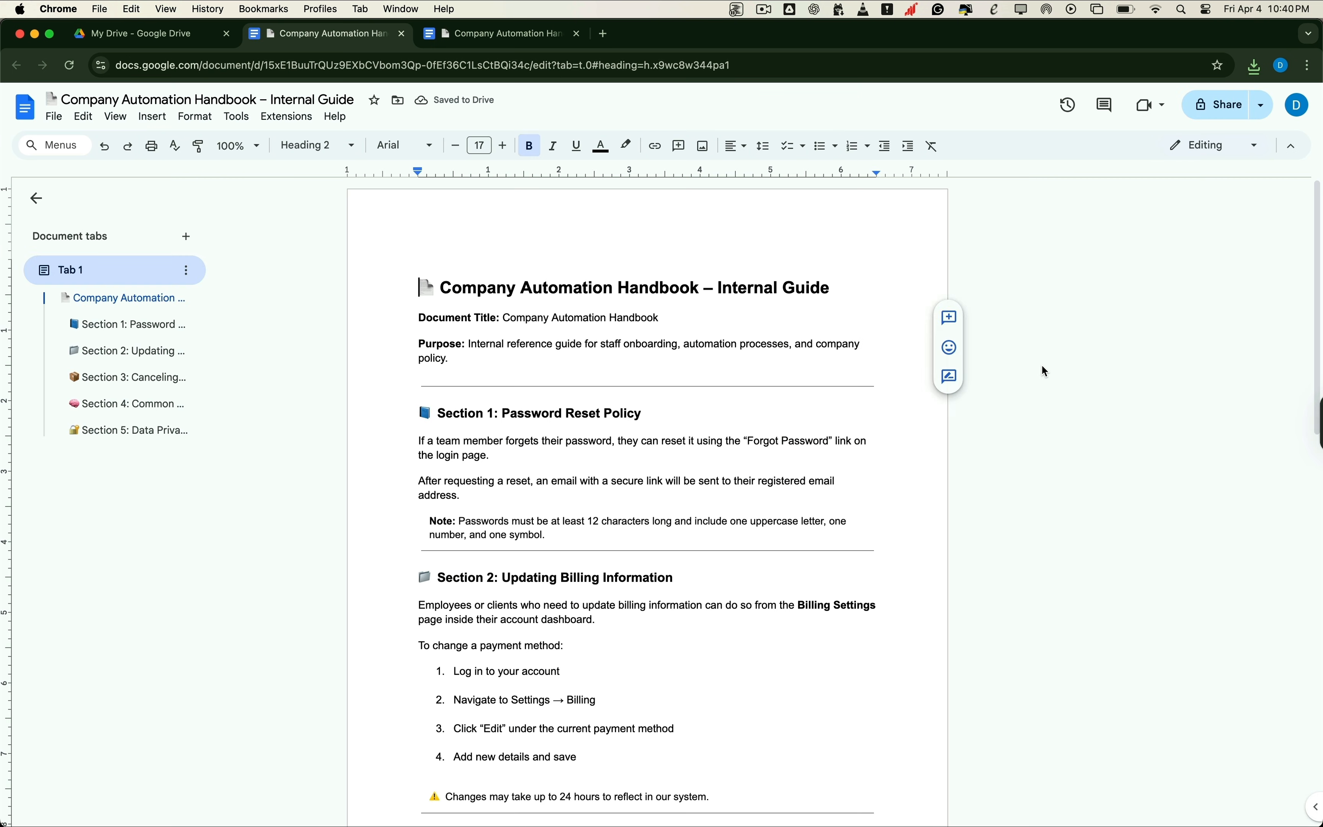
{"action": "scroll", "coordinate": [1044, 364], "scroll_direction": "down", "scroll_amount": 5}
{"action": "scroll", "coordinate": [1043, 364], "scroll_direction": "down", "scroll_amount": 10}
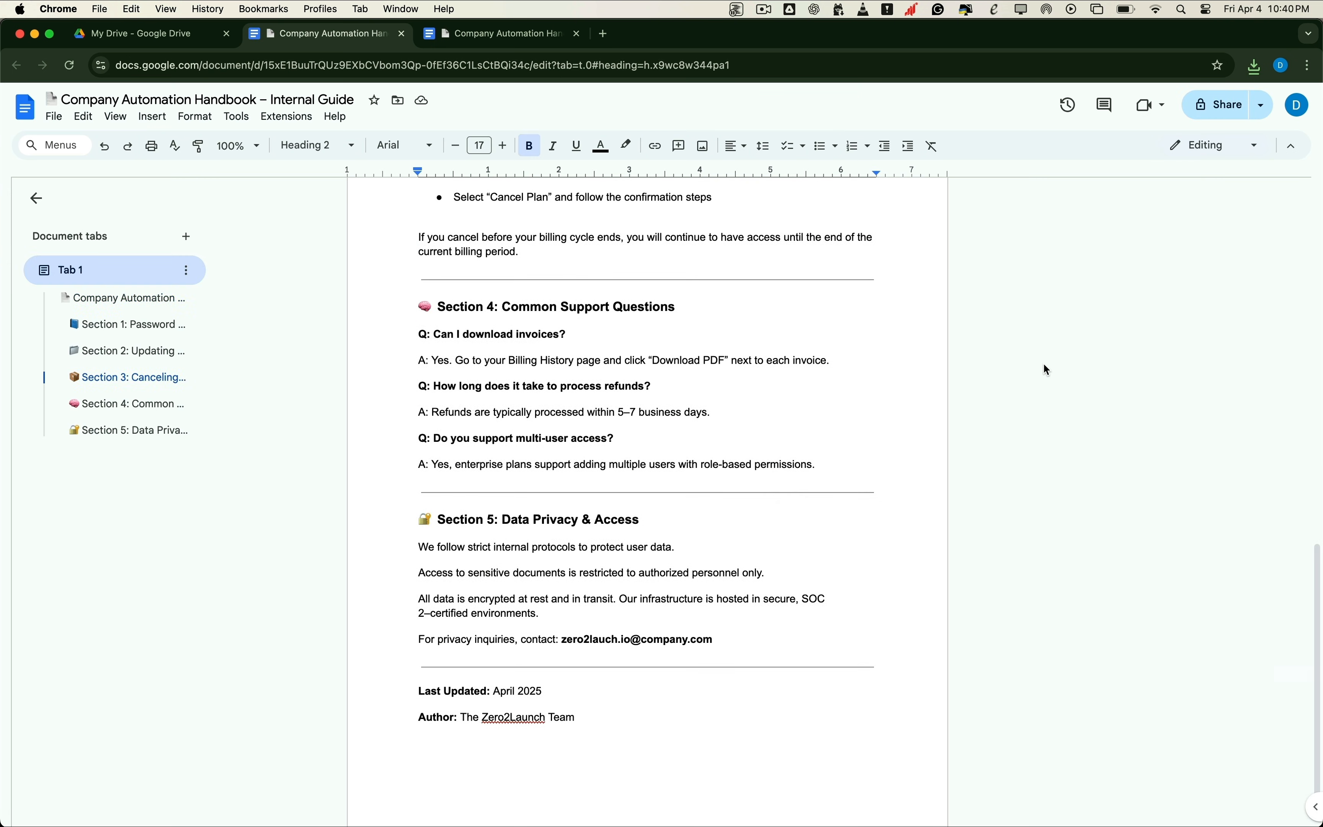
{"action": "scroll", "coordinate": [1079, 364], "scroll_direction": "up", "scroll_amount": 10}
{"action": "scroll", "coordinate": [1080, 368], "scroll_direction": "up", "scroll_amount": 5}
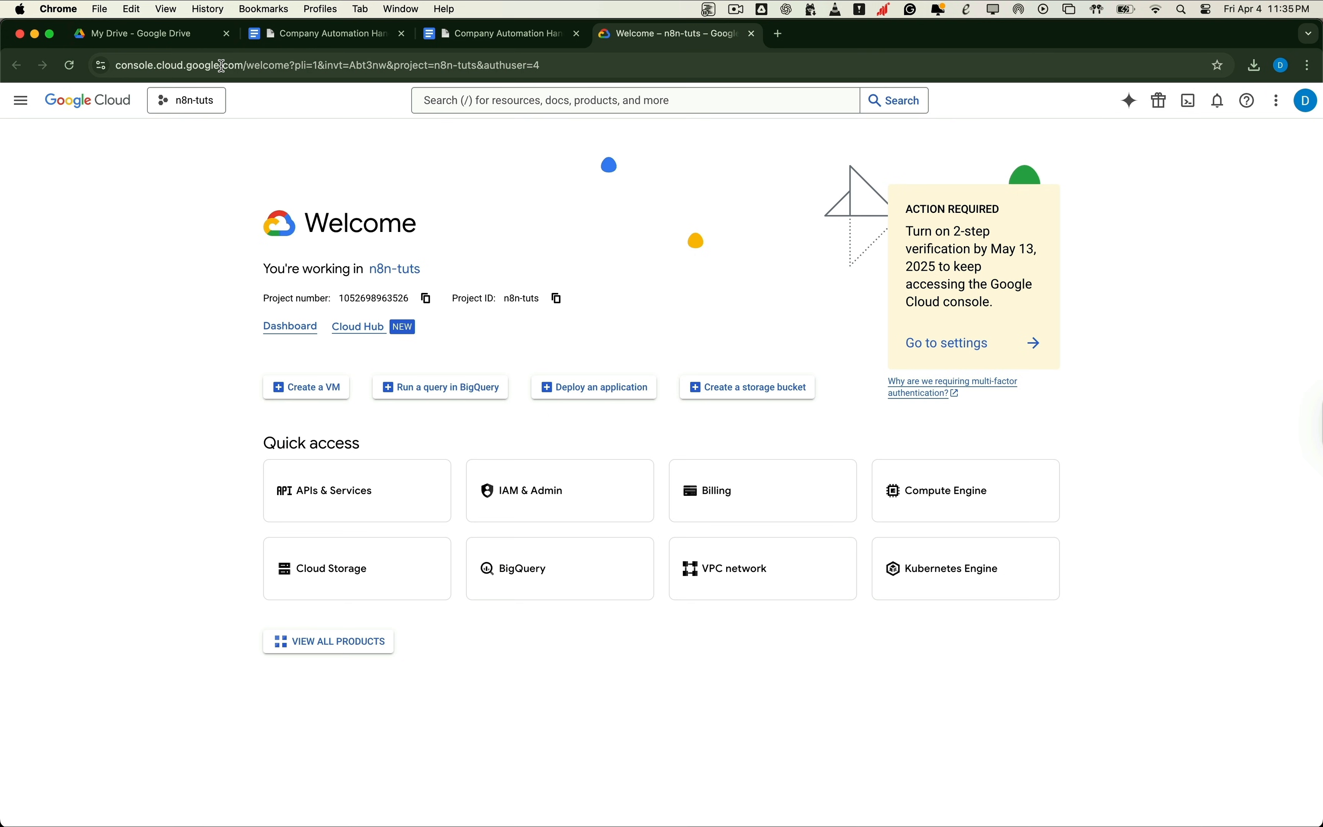
Step: Create the Google Cloud project n8n-chatbot-rag, switch to it, and open its API Library
{"action": "left_click_drag", "start_coordinate": [242, 67], "coordinate": [28, 69]}
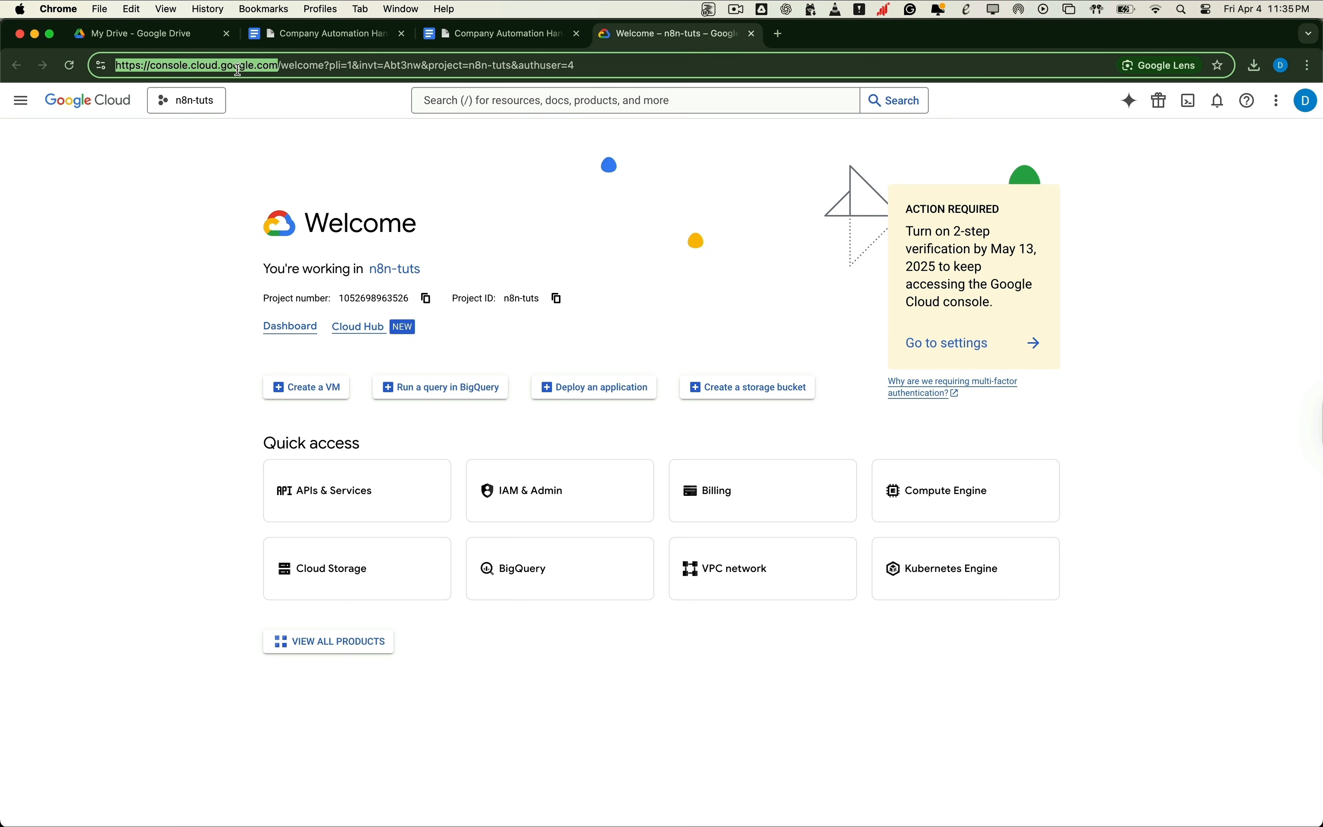
{"action": "left_click", "coordinate": [582, 221]}
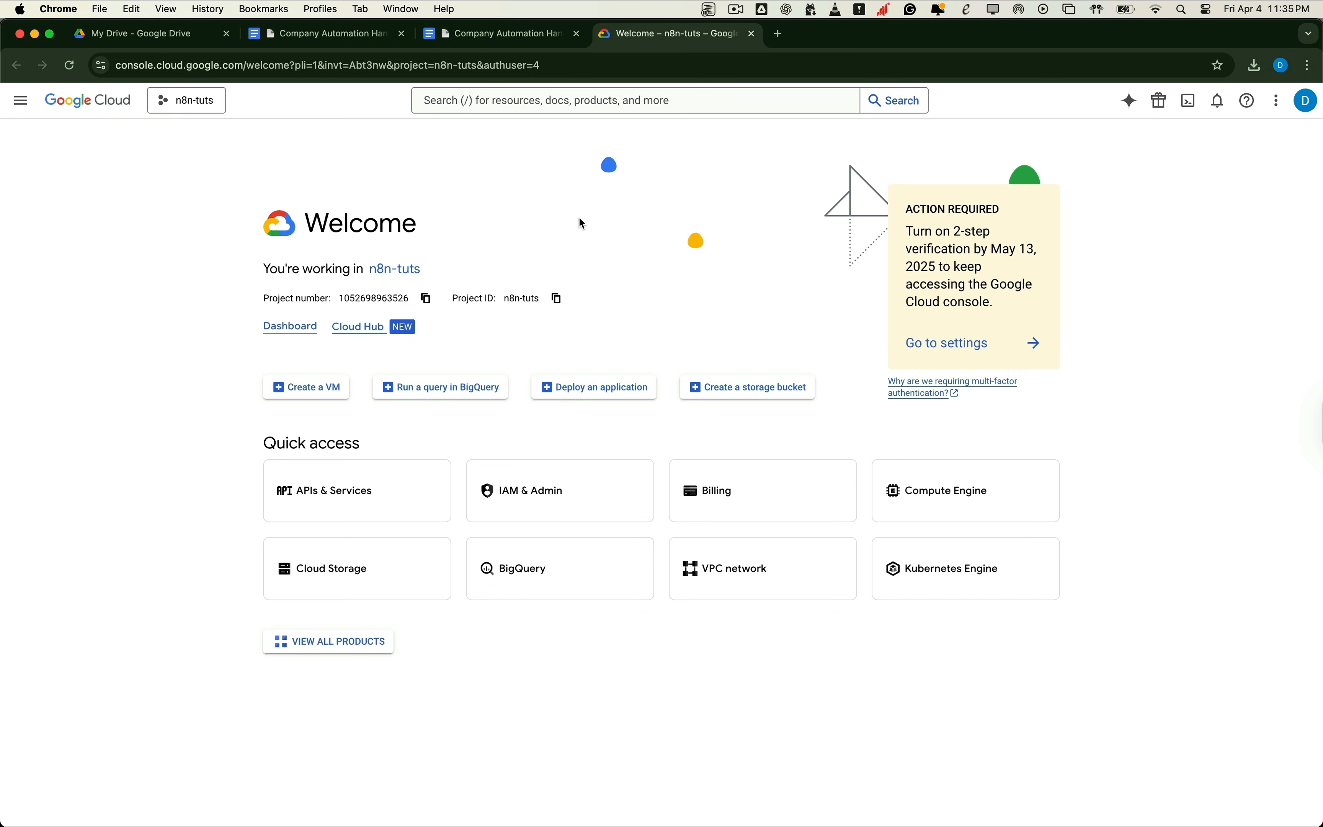
{"action": "left_click", "coordinate": [193, 105]}
{"action": "left_click", "coordinate": [918, 268]}
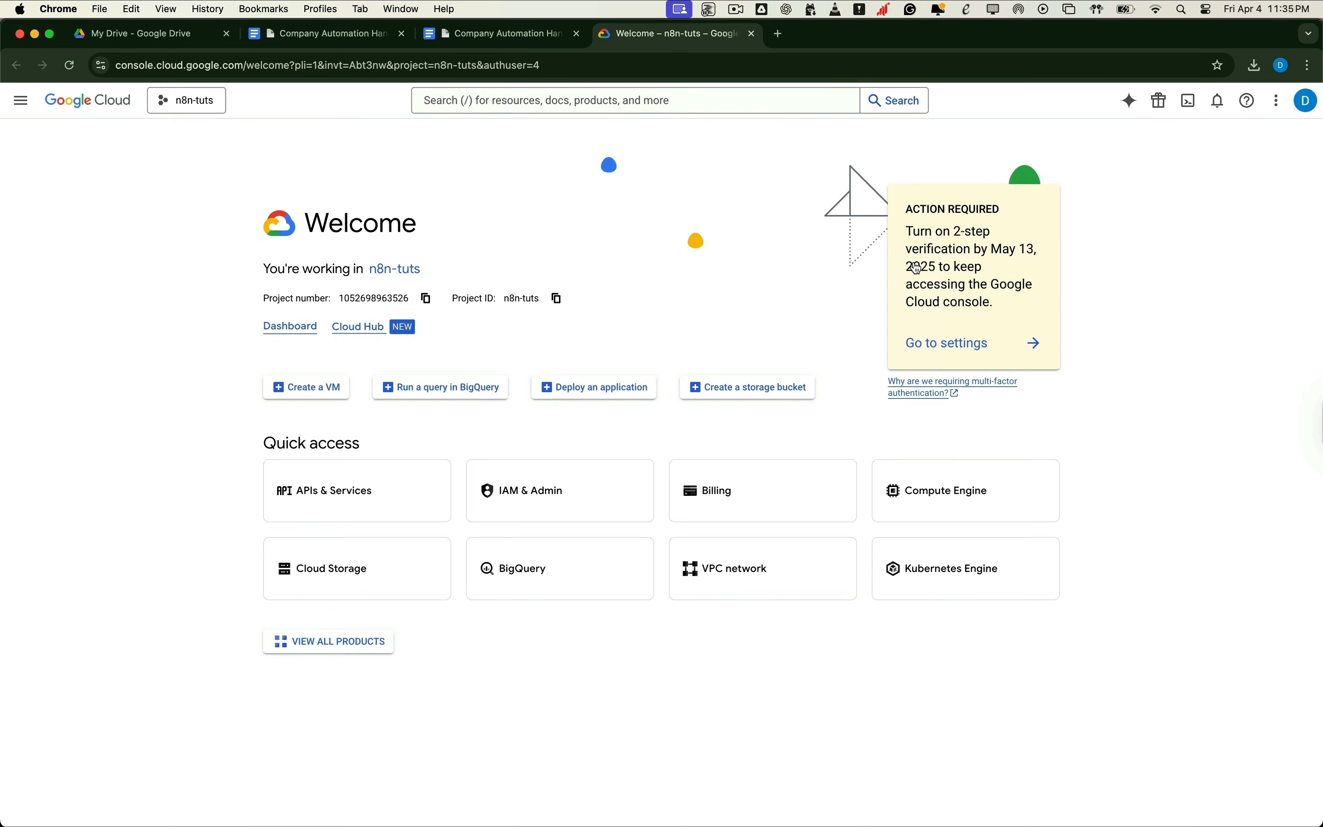
{"action": "type", "text": "n8n-chatbot-rag"}
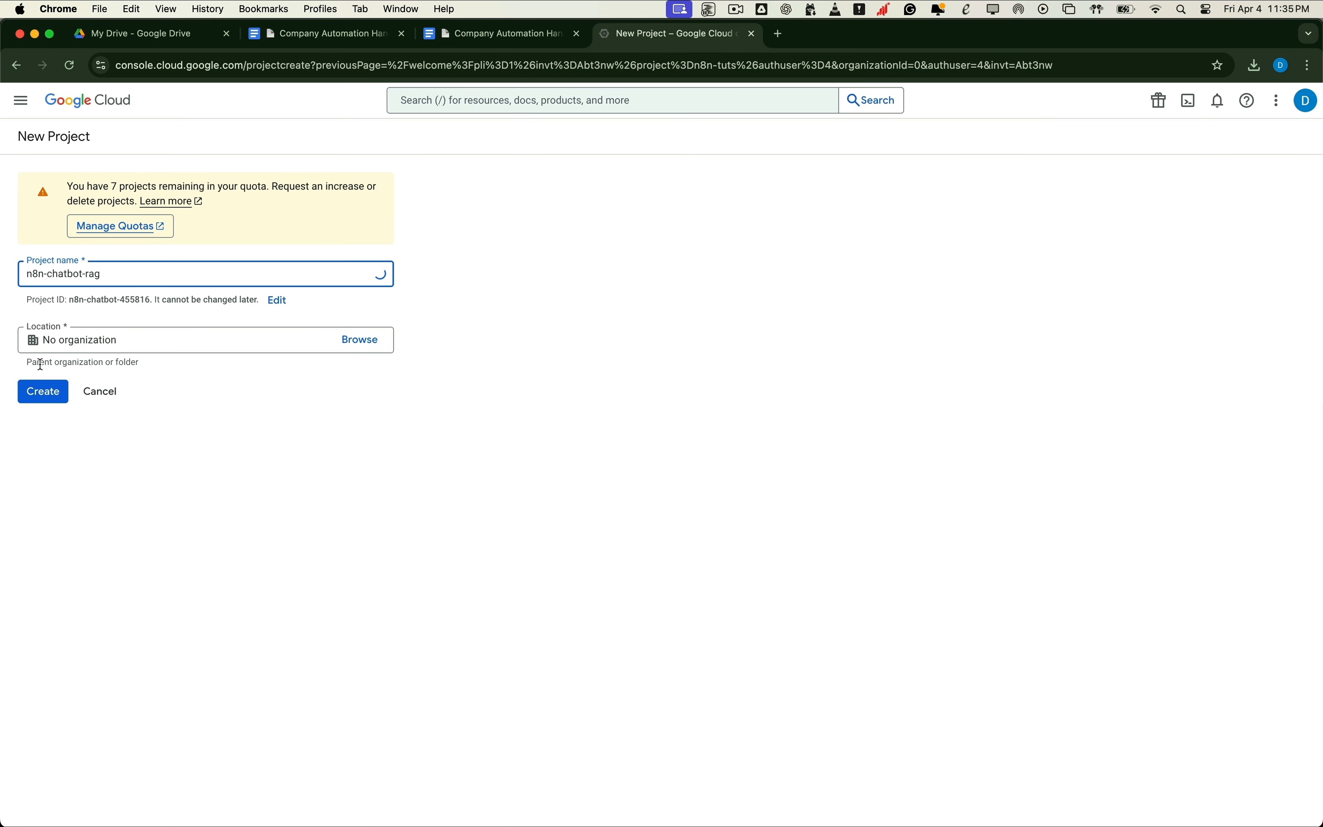
{"action": "left_click", "coordinate": [37, 389]}
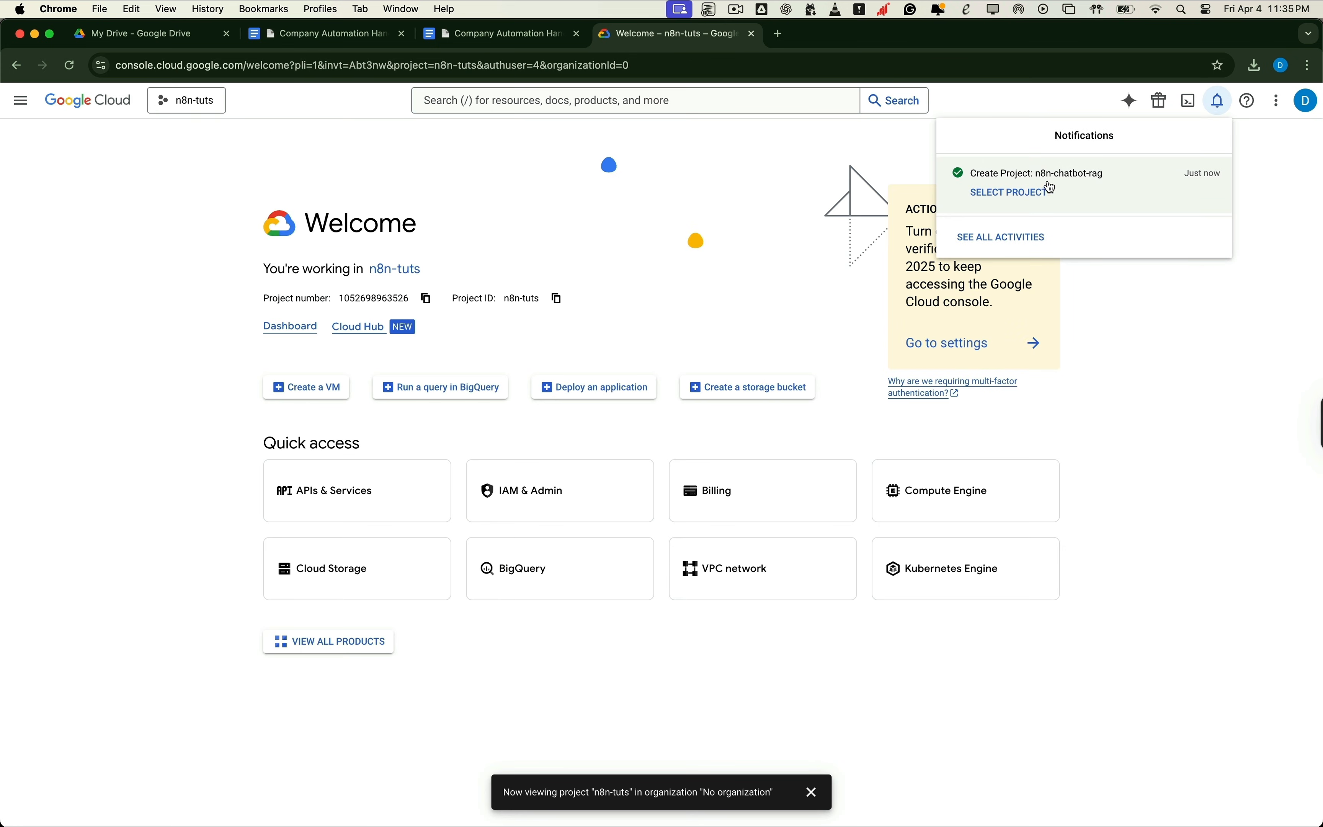
{"action": "left_click", "coordinate": [1011, 193]}
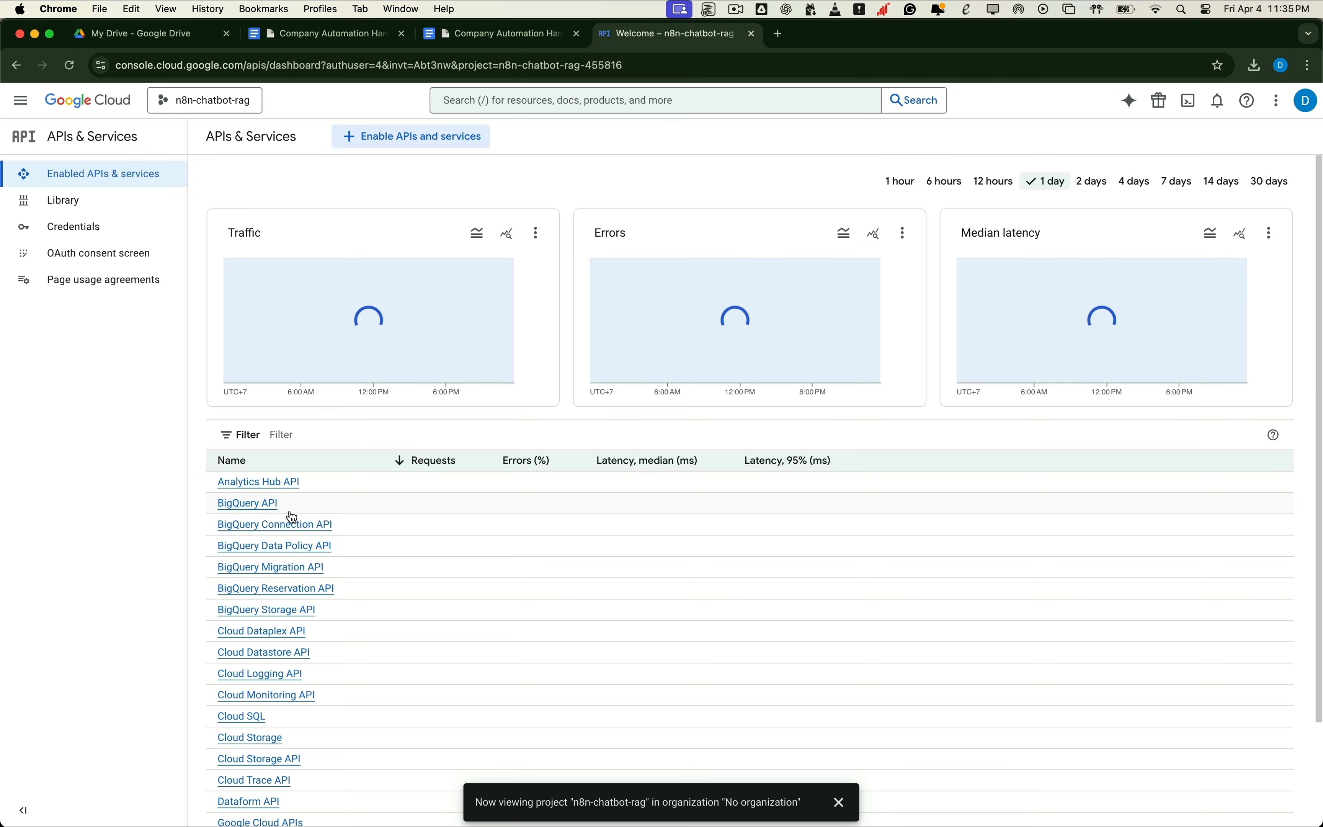
{"action": "left_click", "coordinate": [384, 136]}
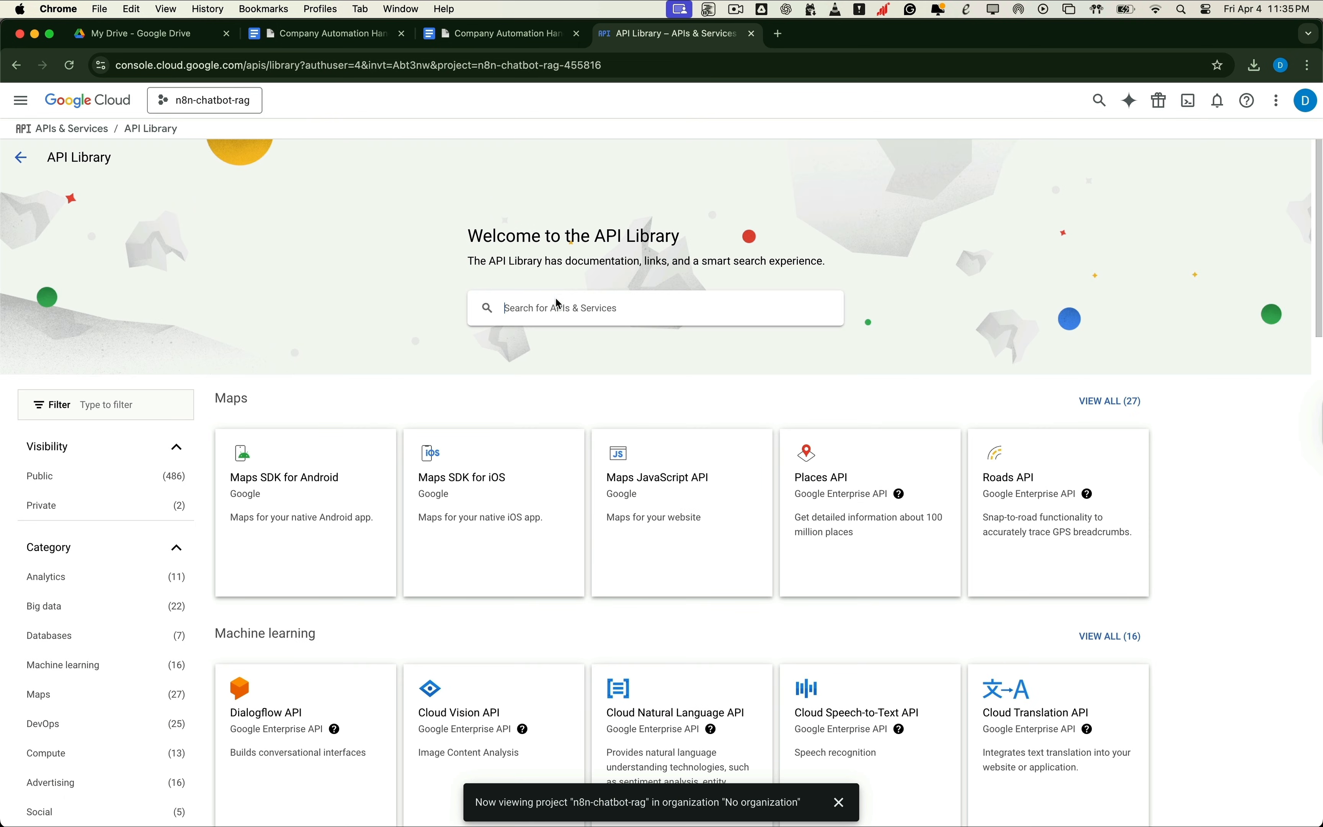
Step: Search 'google drive', enable the Google Drive API, and begin creating its credentials
{"action": "left_click", "coordinate": [559, 304]}
{"action": "type", "text": "google drive"}
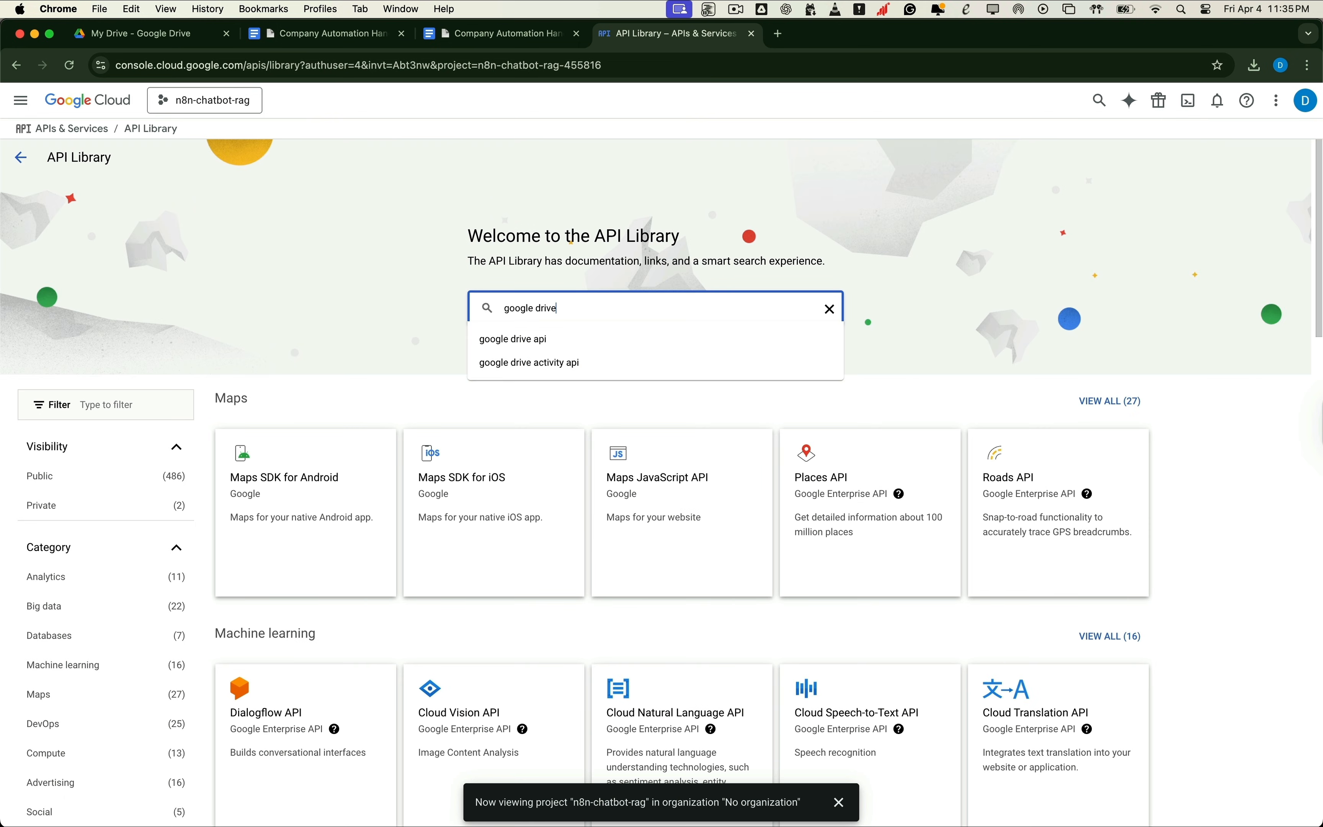
{"action": "key", "text": "Return"}
{"action": "left_click", "coordinate": [344, 295]}
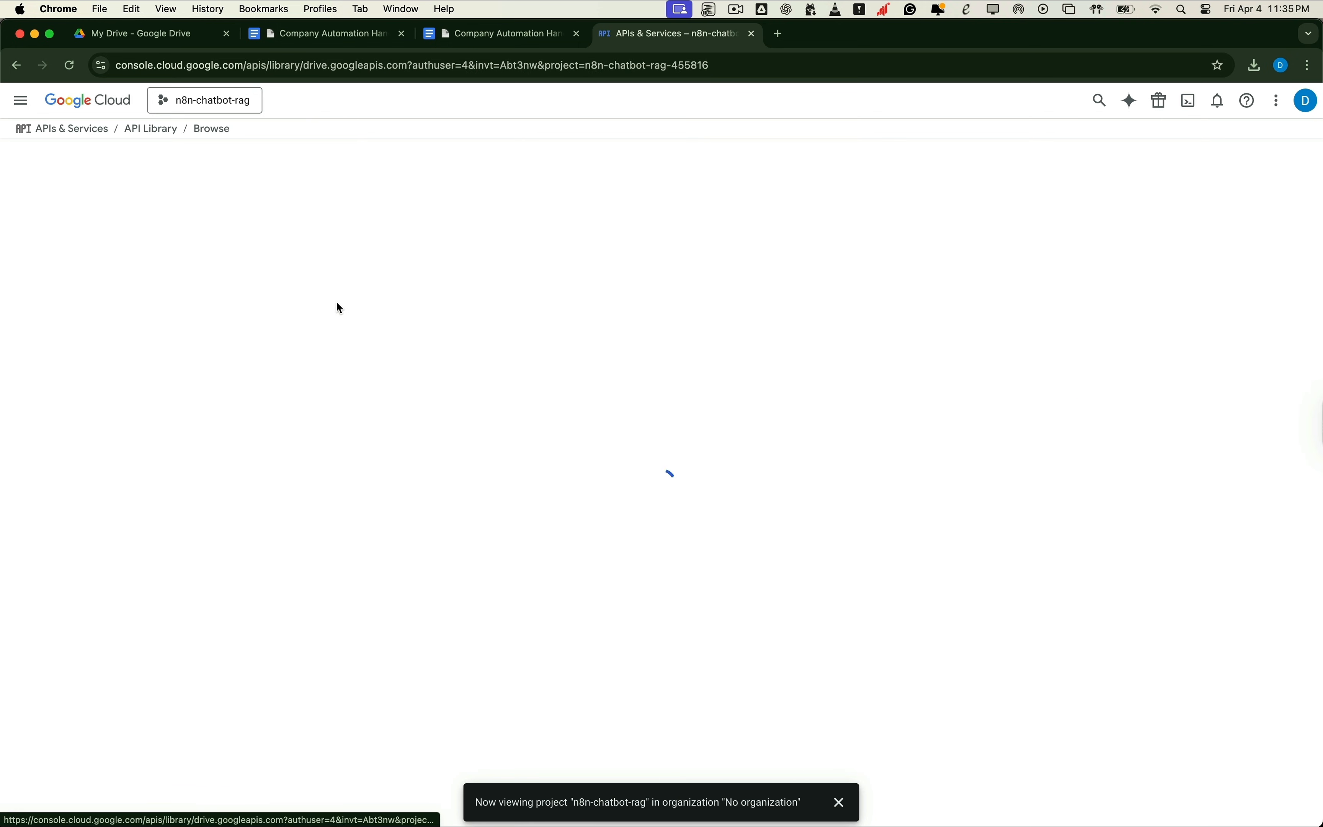
{"action": "left_click", "coordinate": [178, 292]}
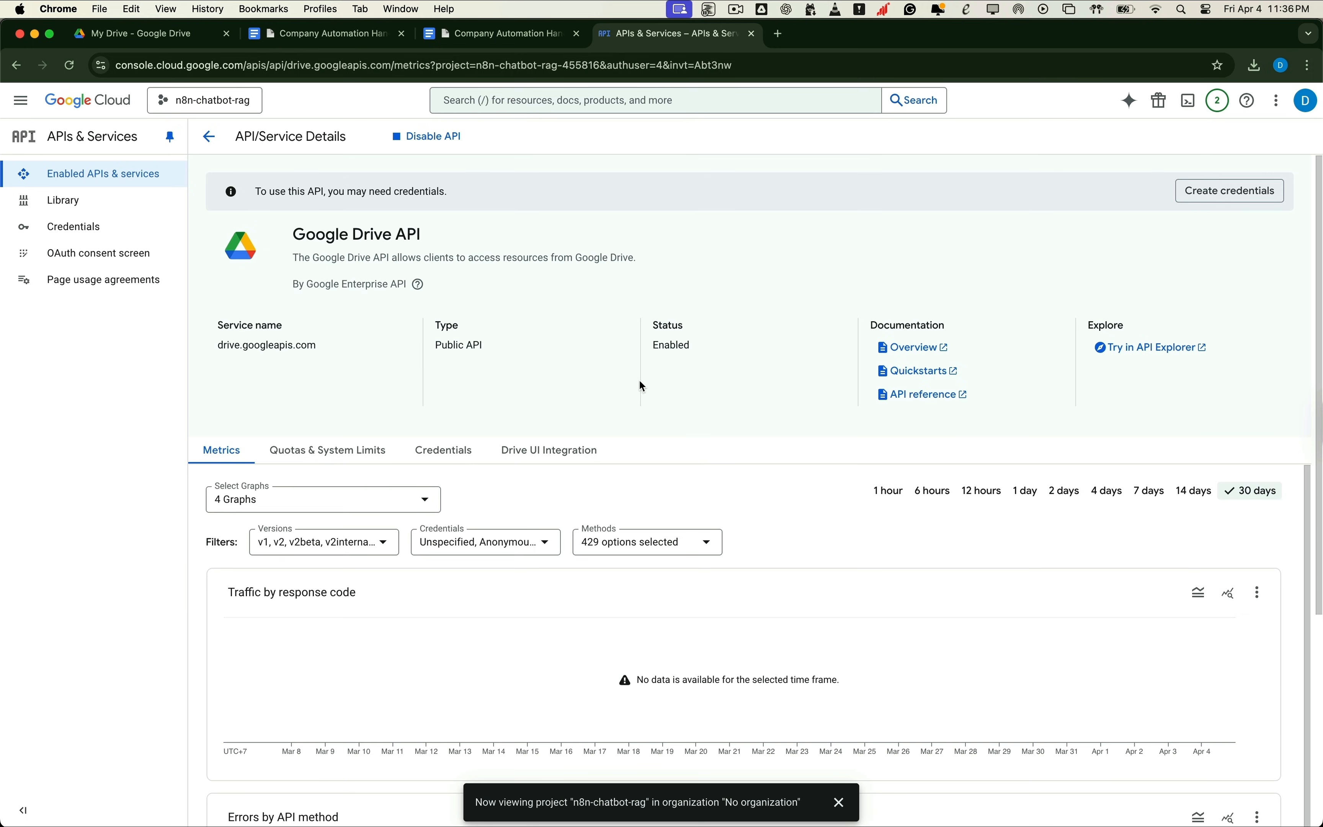
{"action": "left_click", "coordinate": [1215, 192]}
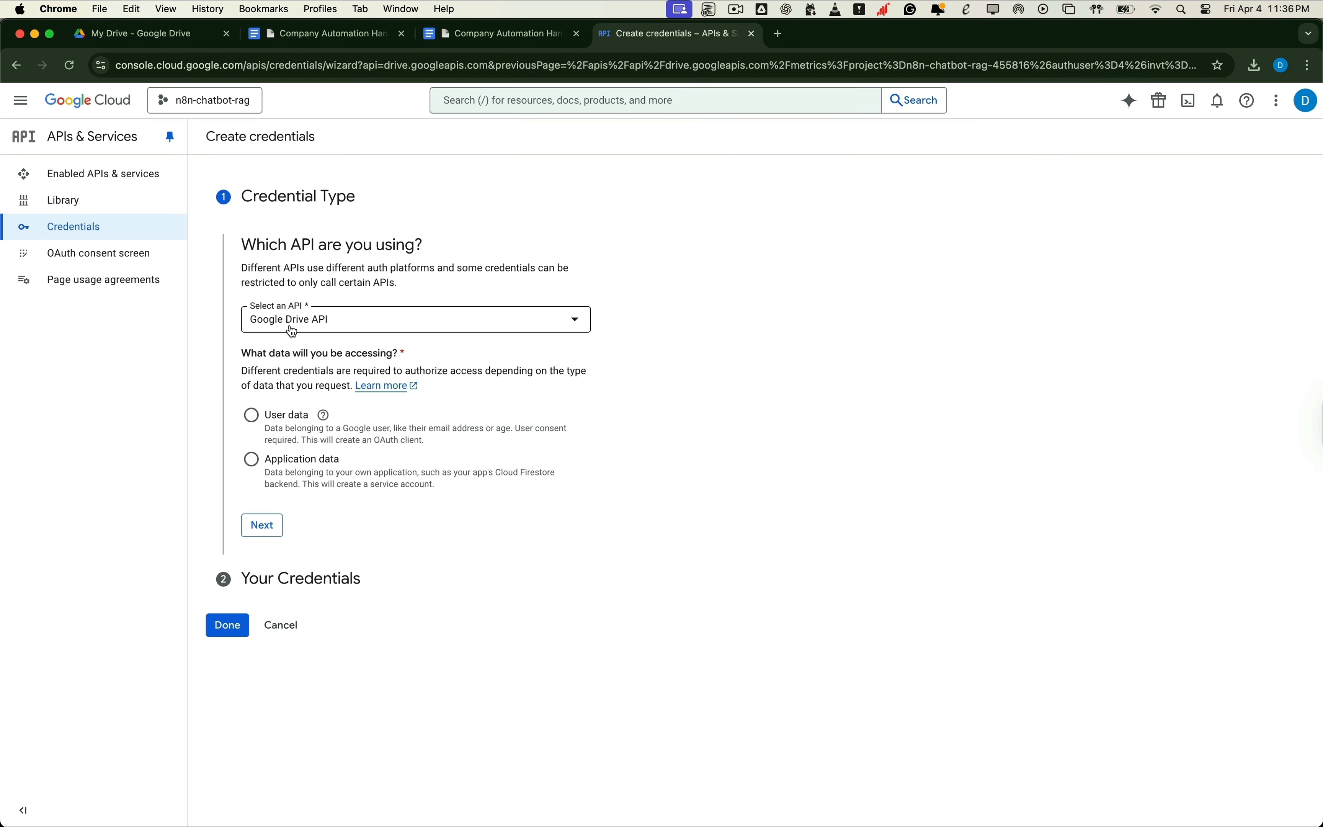
Step: Choose user data access and fill the consent screen: app name chatbot-rag, support and developer e-mails
{"action": "left_click", "coordinate": [259, 424]}
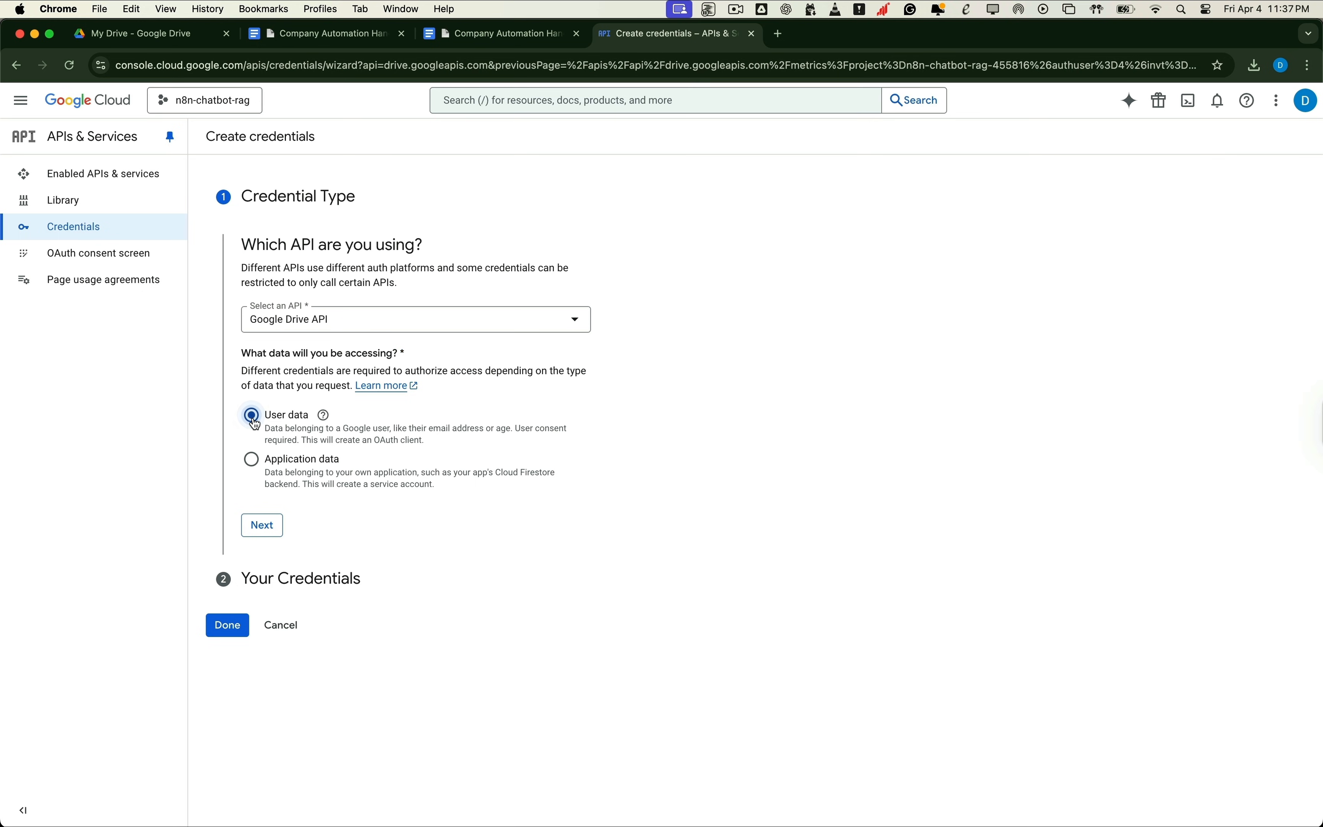
{"action": "left_click", "coordinate": [265, 527]}
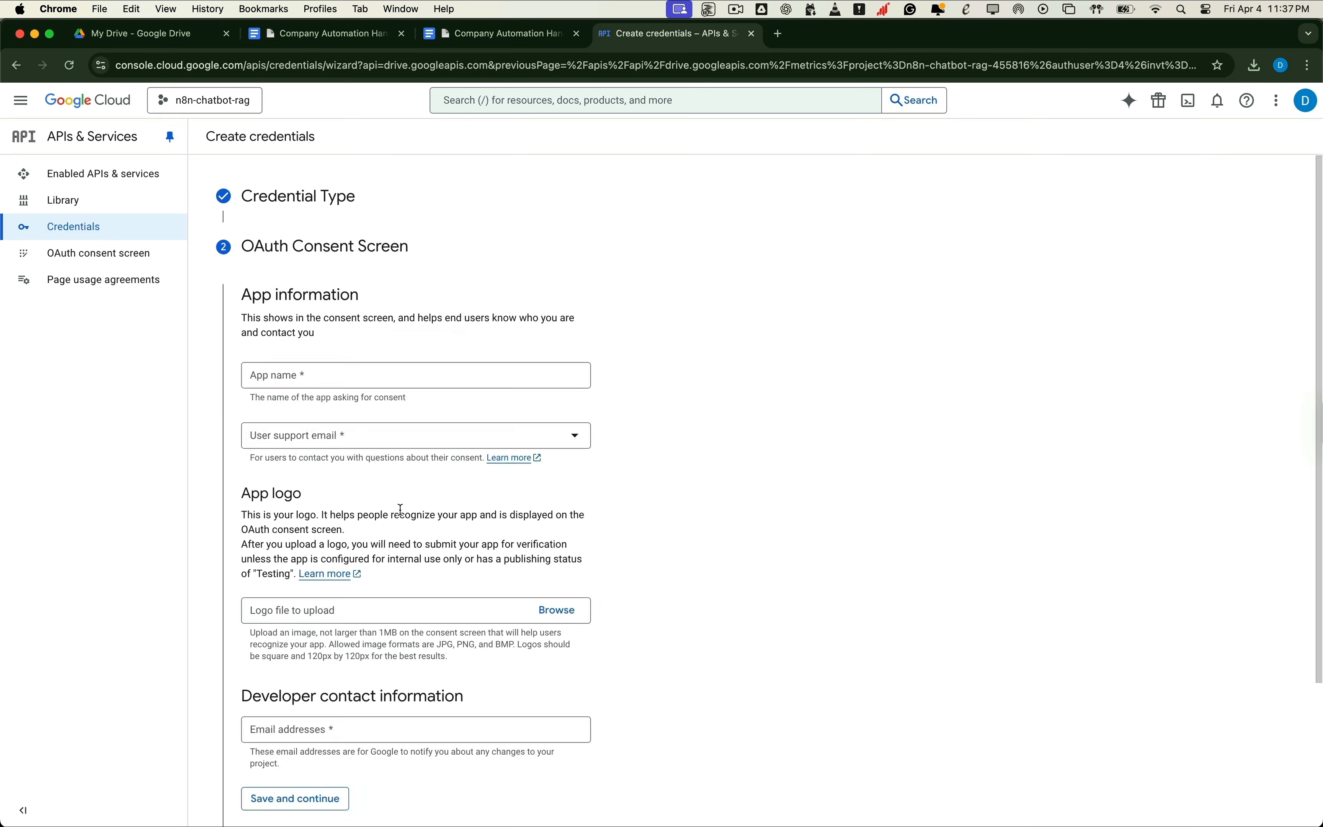
{"action": "left_click", "coordinate": [396, 383]}
{"action": "type", "text": "chatbot-rag"}
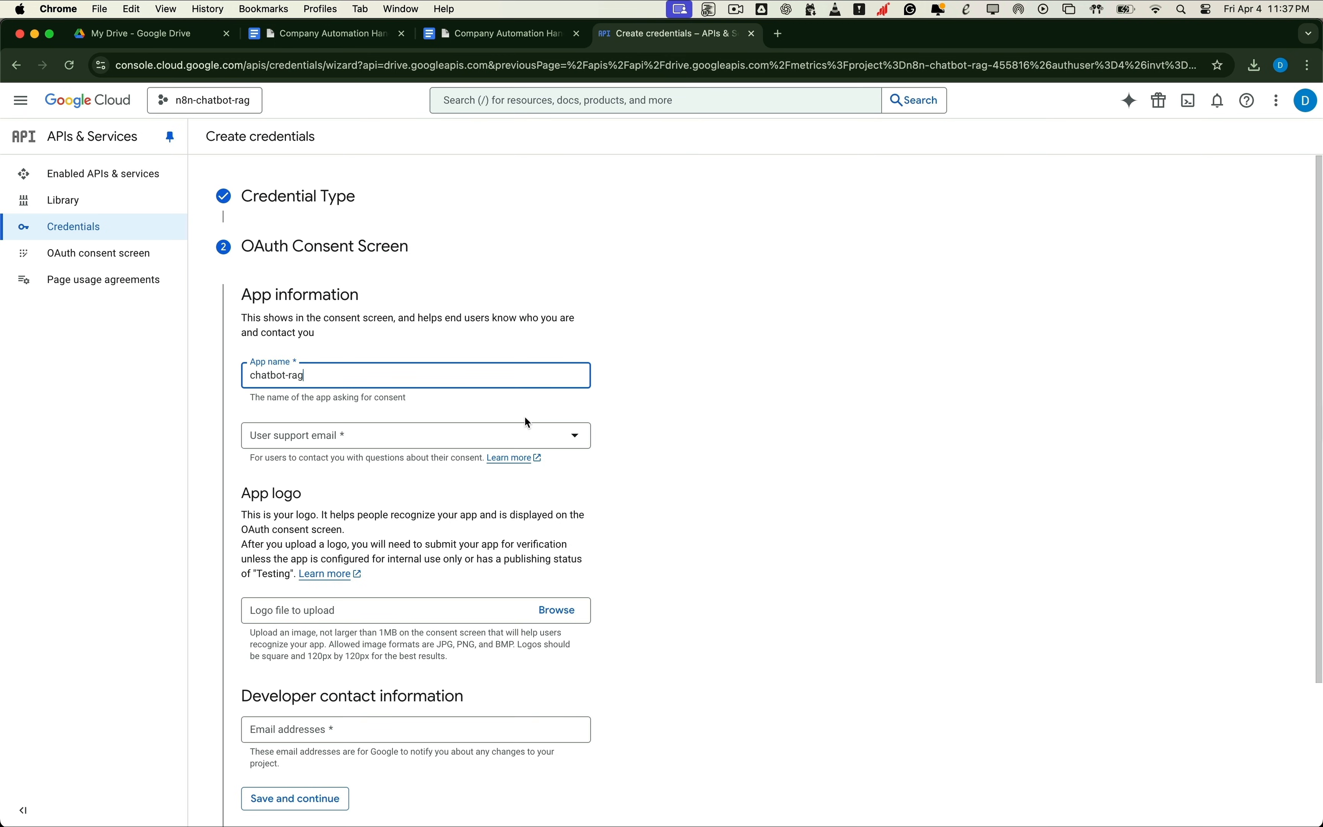
{"action": "left_click", "coordinate": [524, 427]}
{"action": "left_click", "coordinate": [361, 452]}
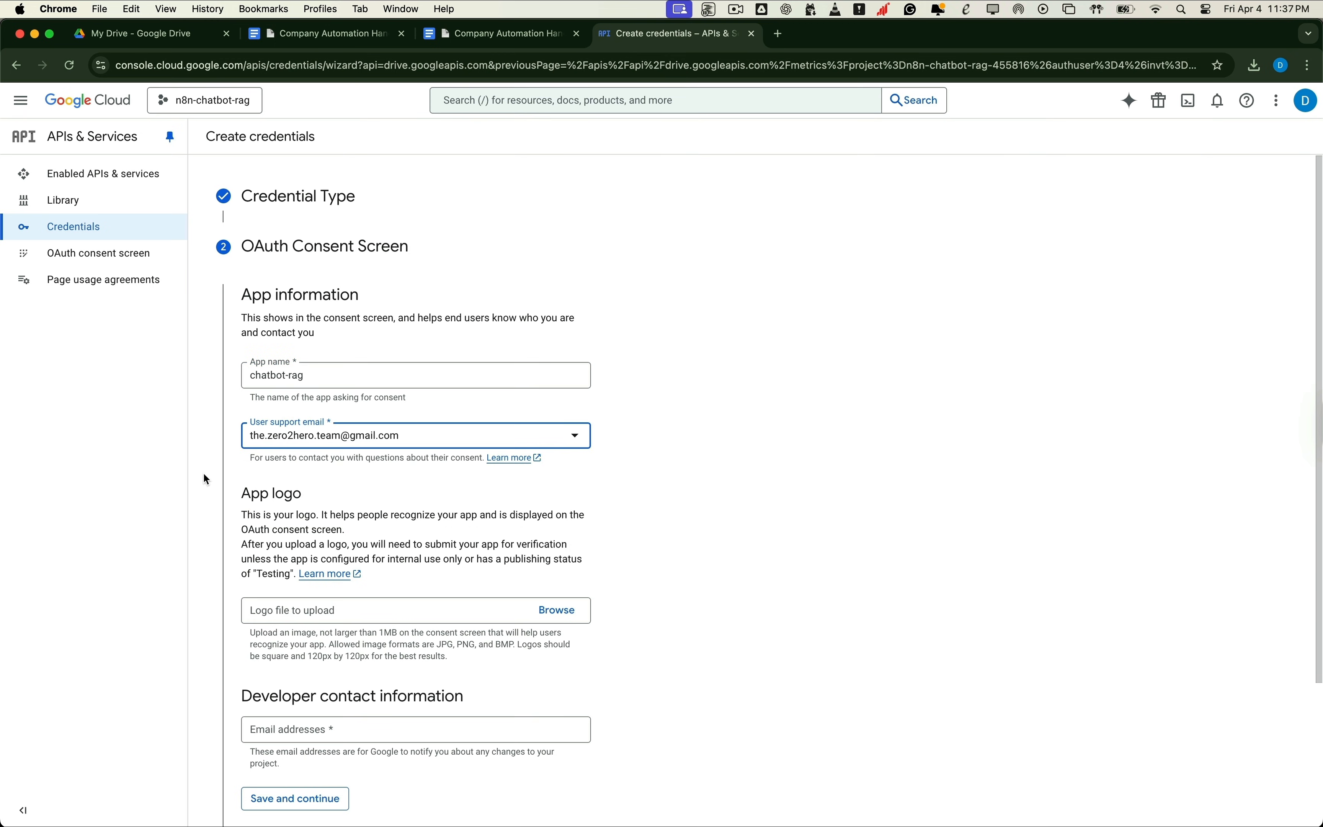
{"action": "scroll", "coordinate": [328, 525], "scroll_direction": "down", "scroll_amount": 4}
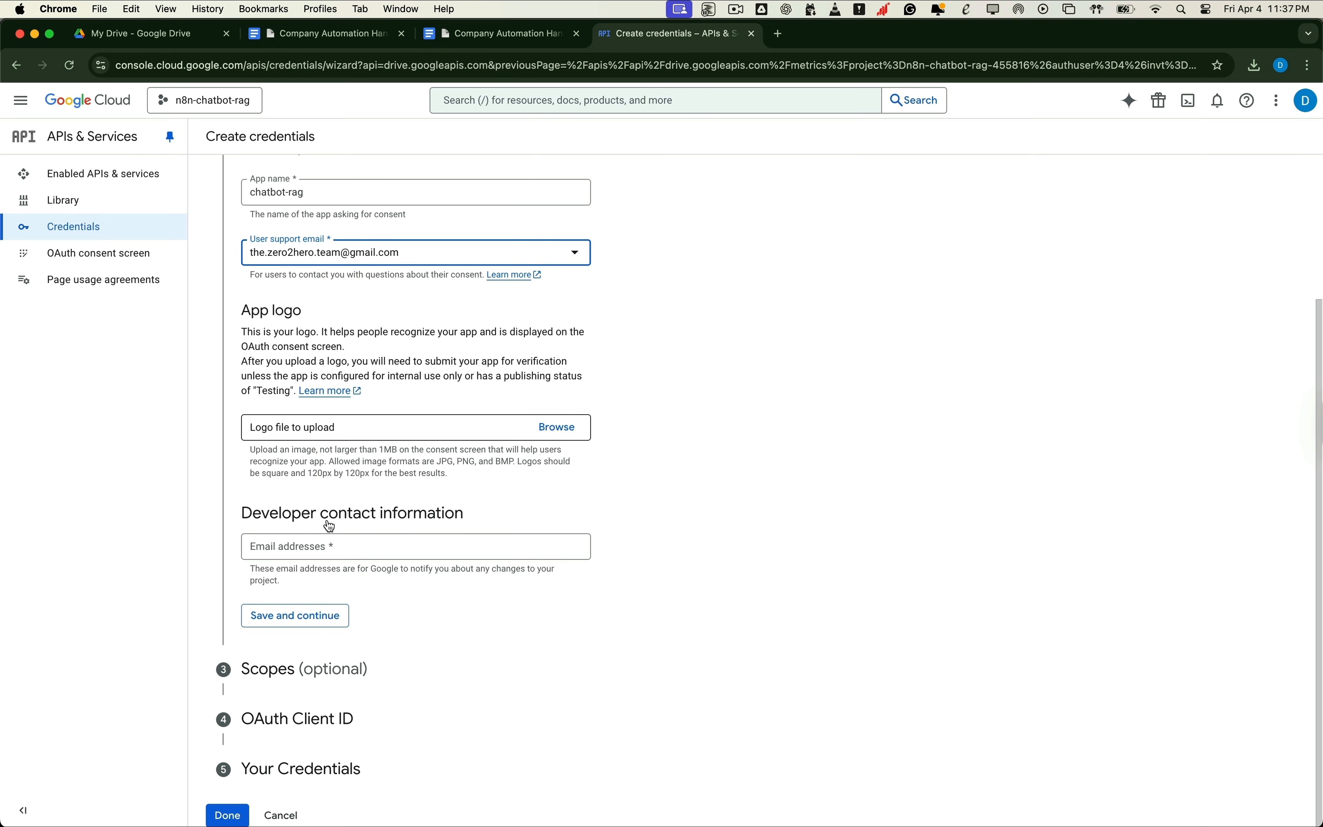
{"action": "left_click", "coordinate": [316, 549]}
{"action": "key", "text": "super+v"}
{"action": "left_click", "coordinate": [305, 616]}
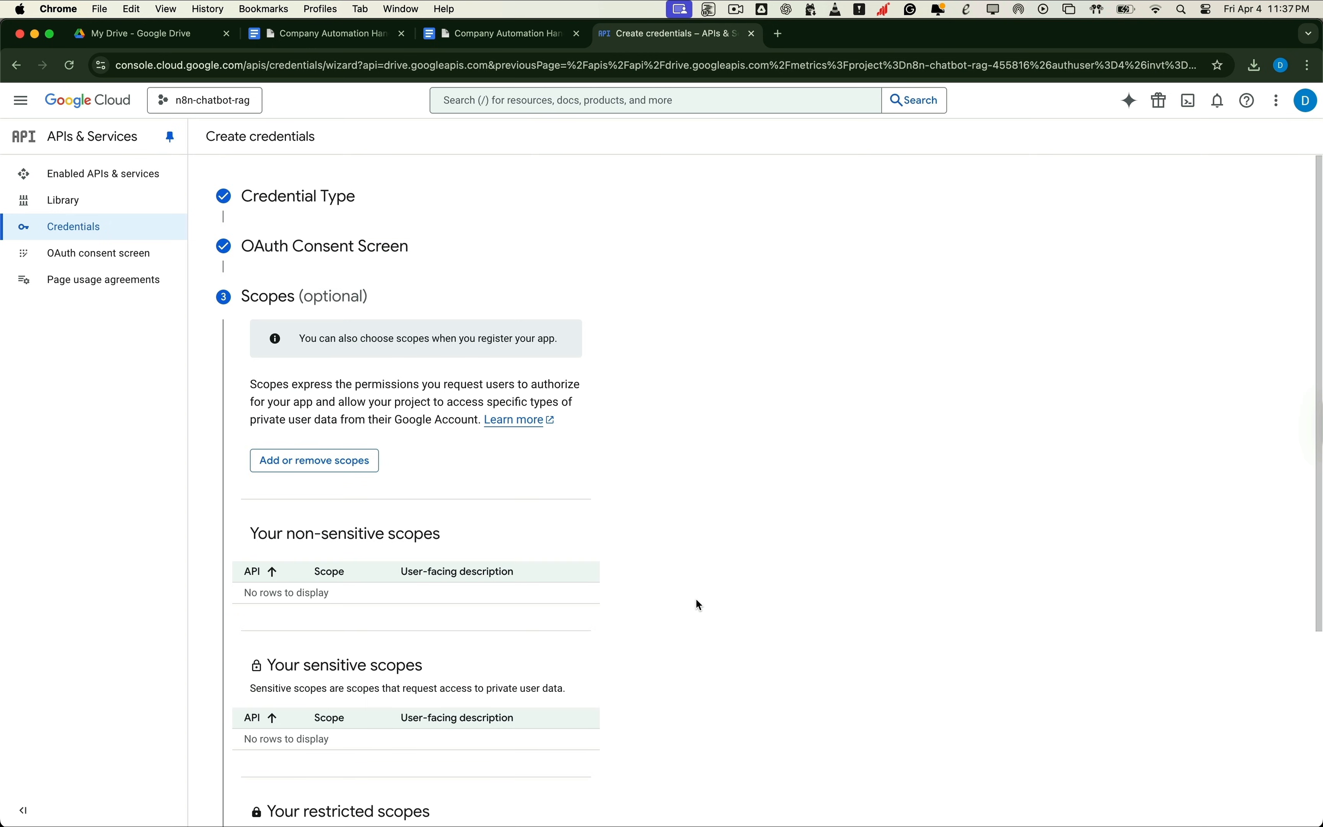
Step: Skip scopes and create a Web application OAuth client named chatbot-rag, then finish the wizard
{"action": "scroll", "coordinate": [667, 563], "scroll_direction": "down", "scroll_amount": 5}
{"action": "left_click", "coordinate": [298, 667]}
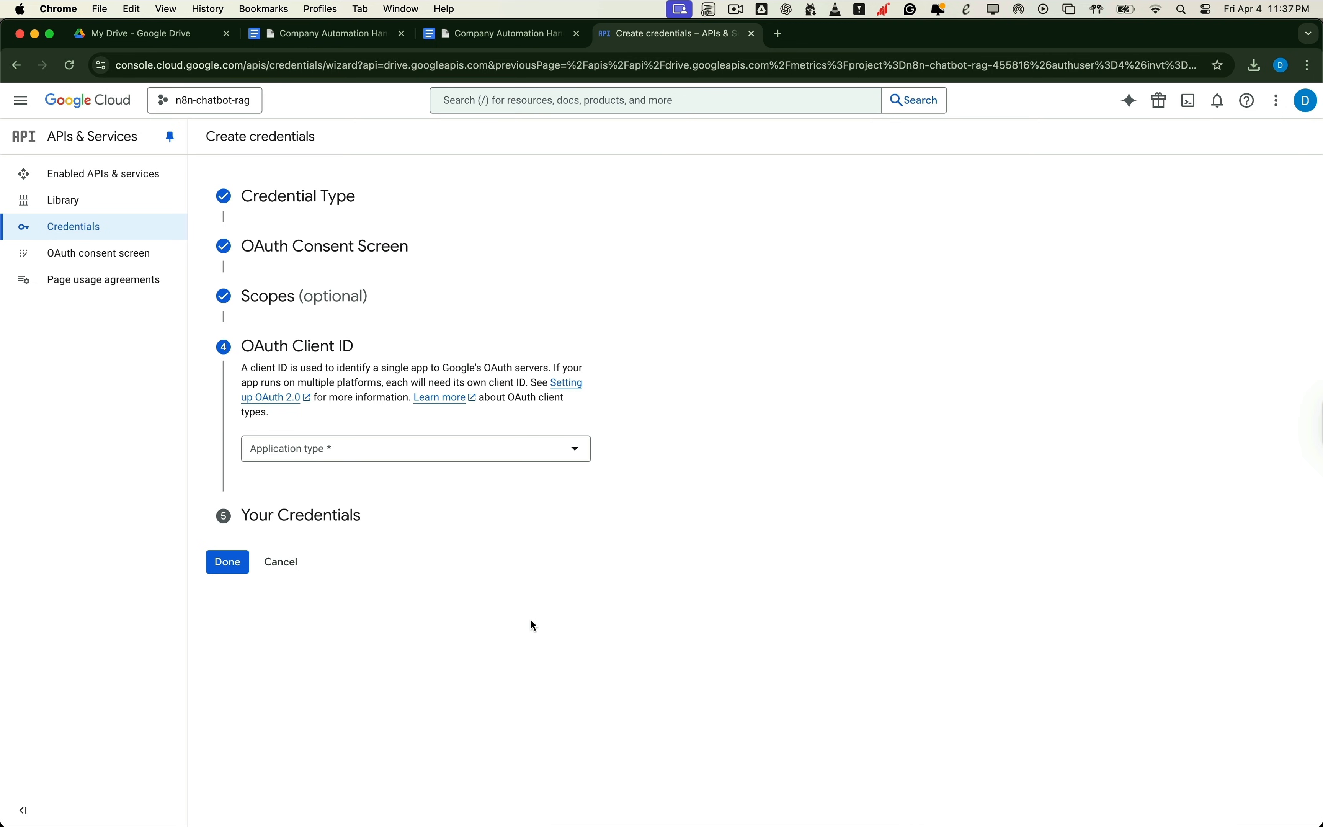
{"action": "left_click", "coordinate": [357, 451]}
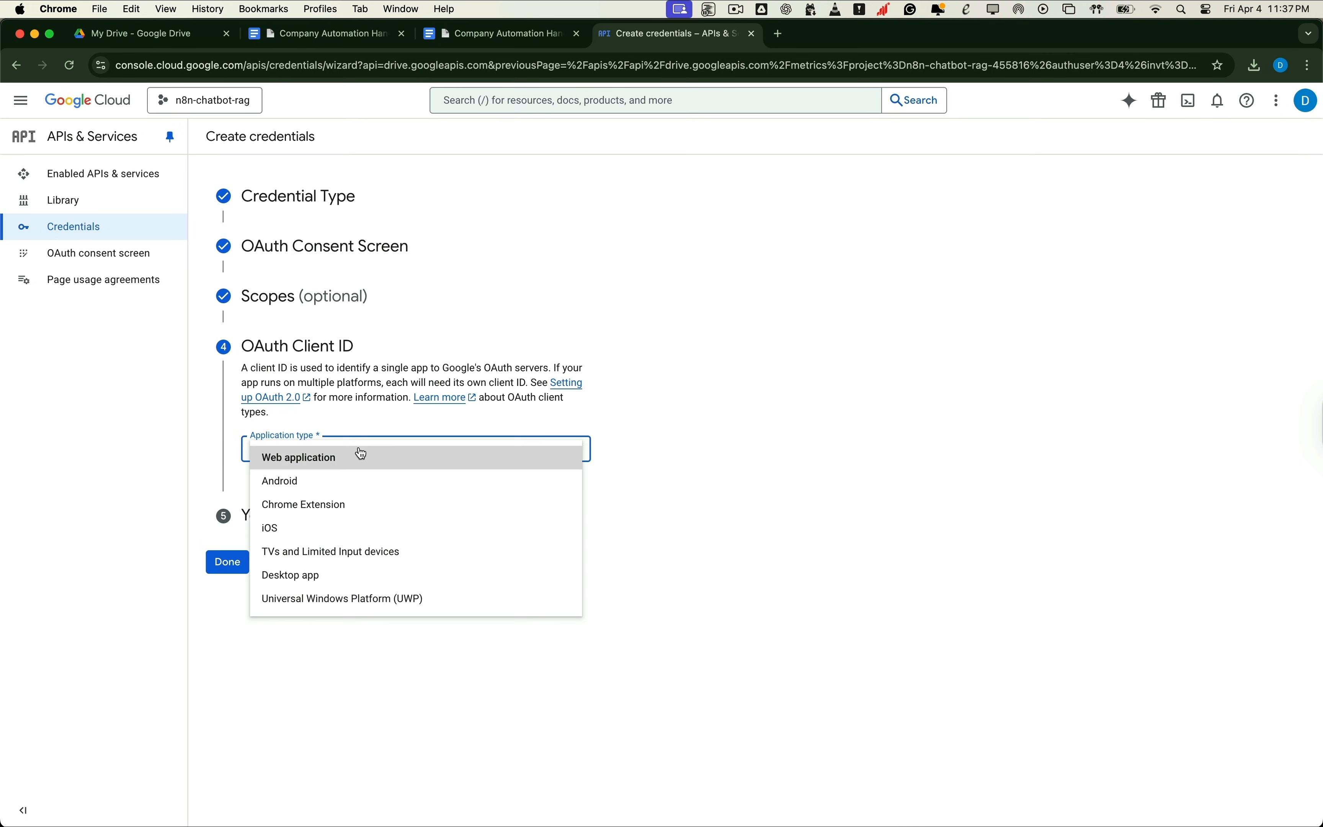
{"action": "left_click", "coordinate": [323, 460]}
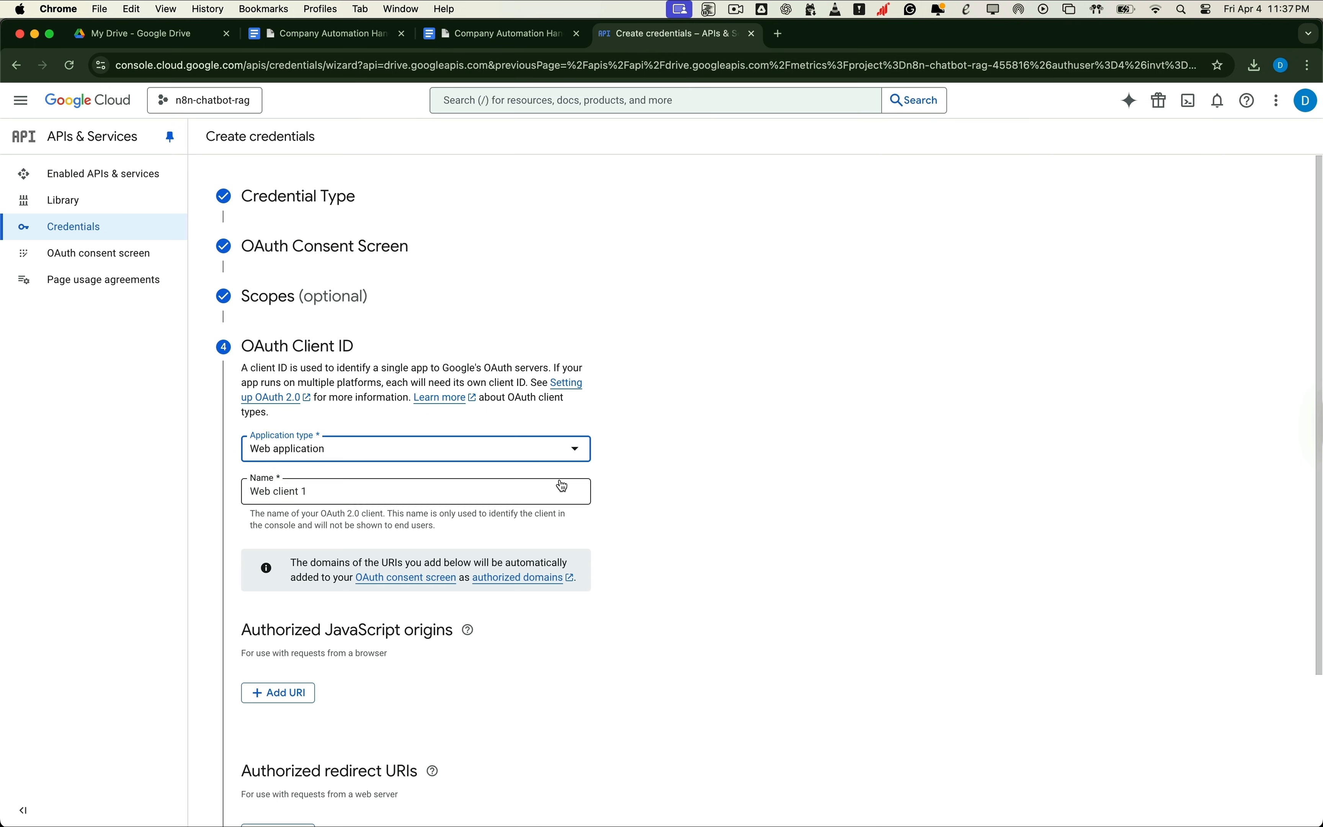
{"action": "triple_click", "coordinate": [414, 487]}
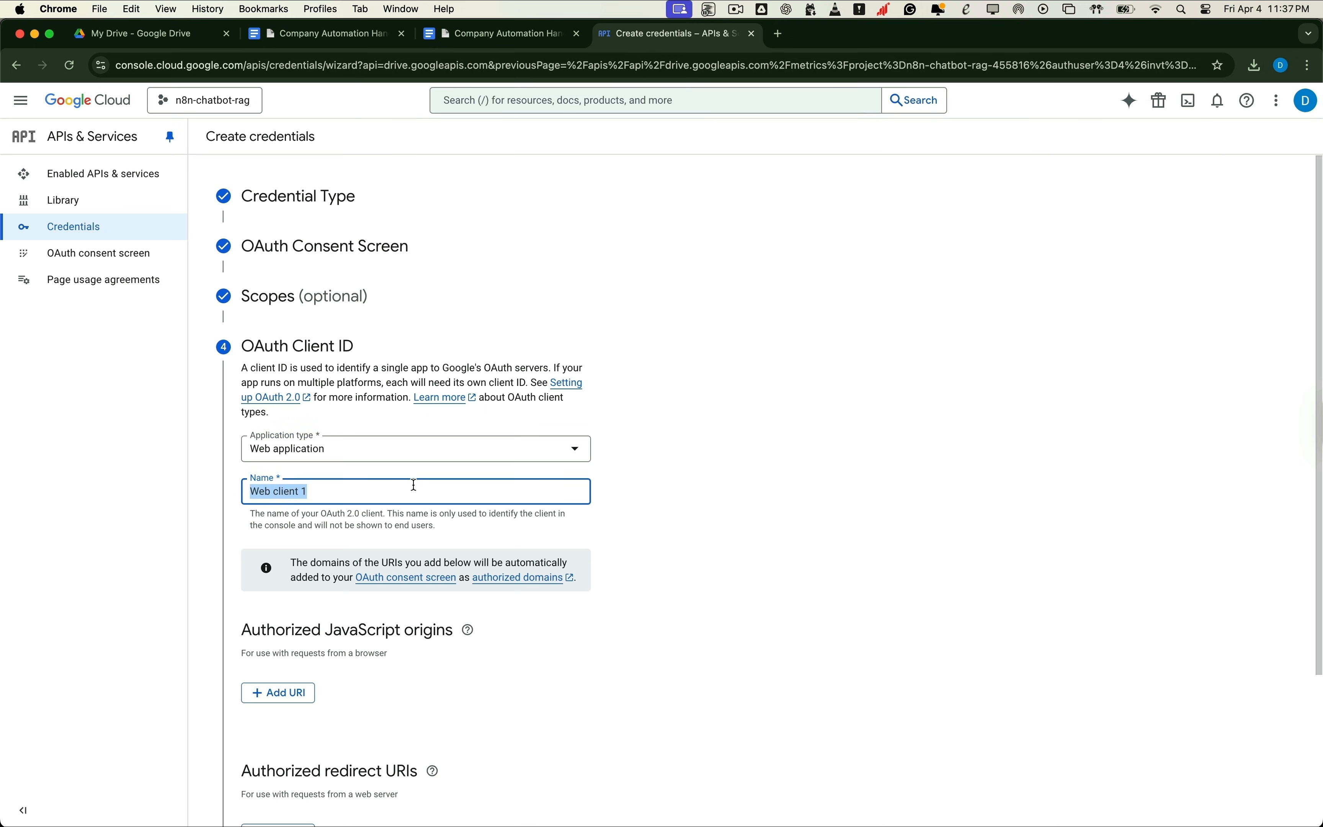
{"action": "type", "text": "chatbot-rag"}
{"action": "scroll", "coordinate": [483, 601], "scroll_direction": "down", "scroll_amount": 3}
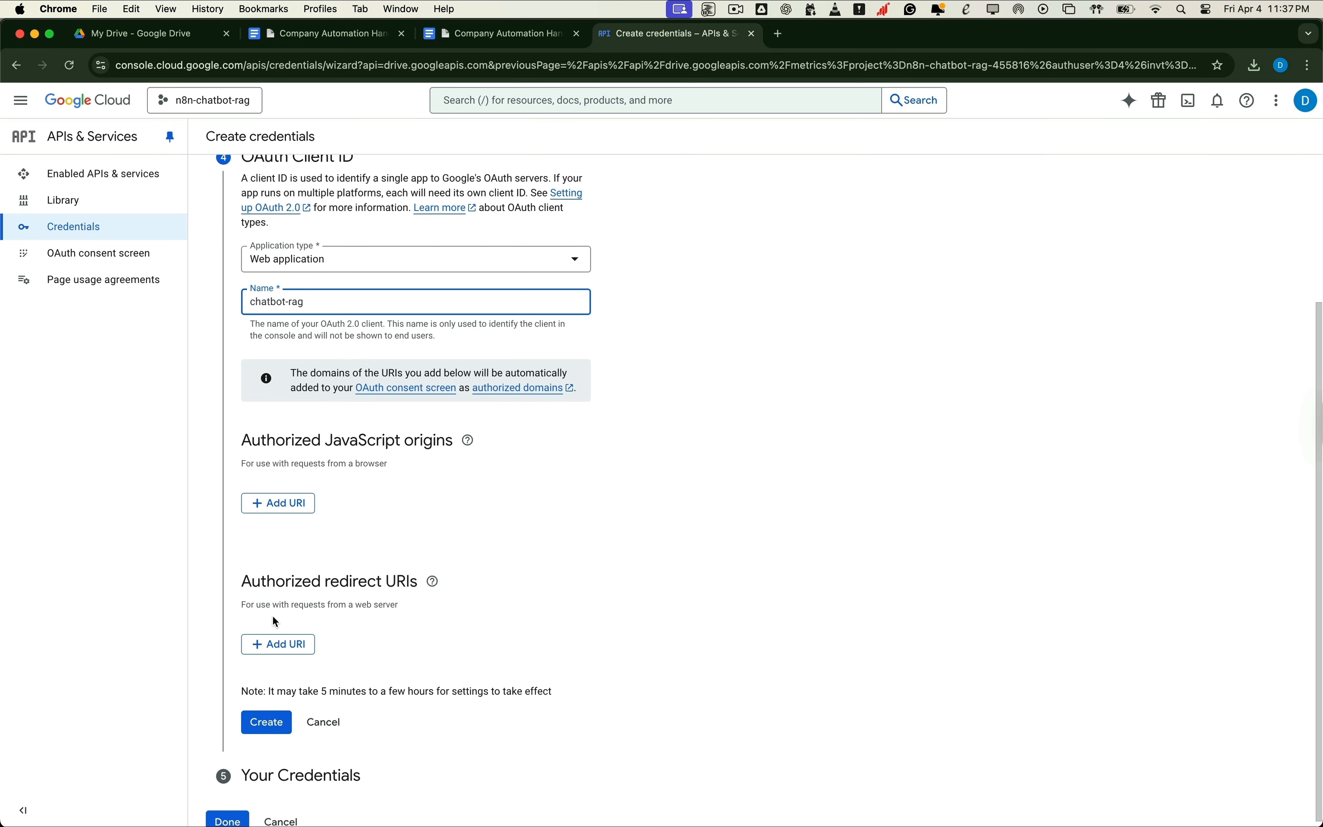
{"action": "left_click", "coordinate": [433, 581]}
{"action": "left_click", "coordinate": [269, 722]}
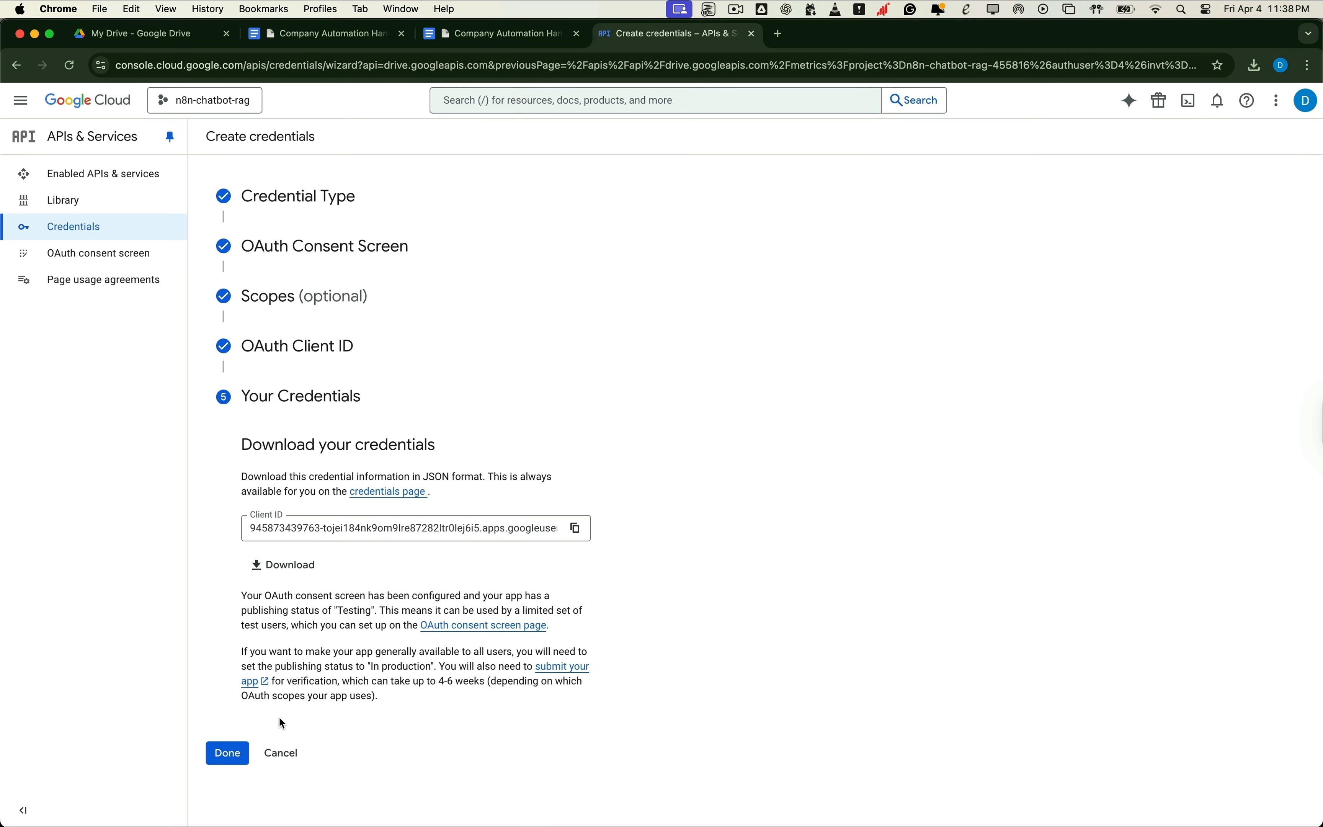
{"action": "left_click", "coordinate": [226, 755]}
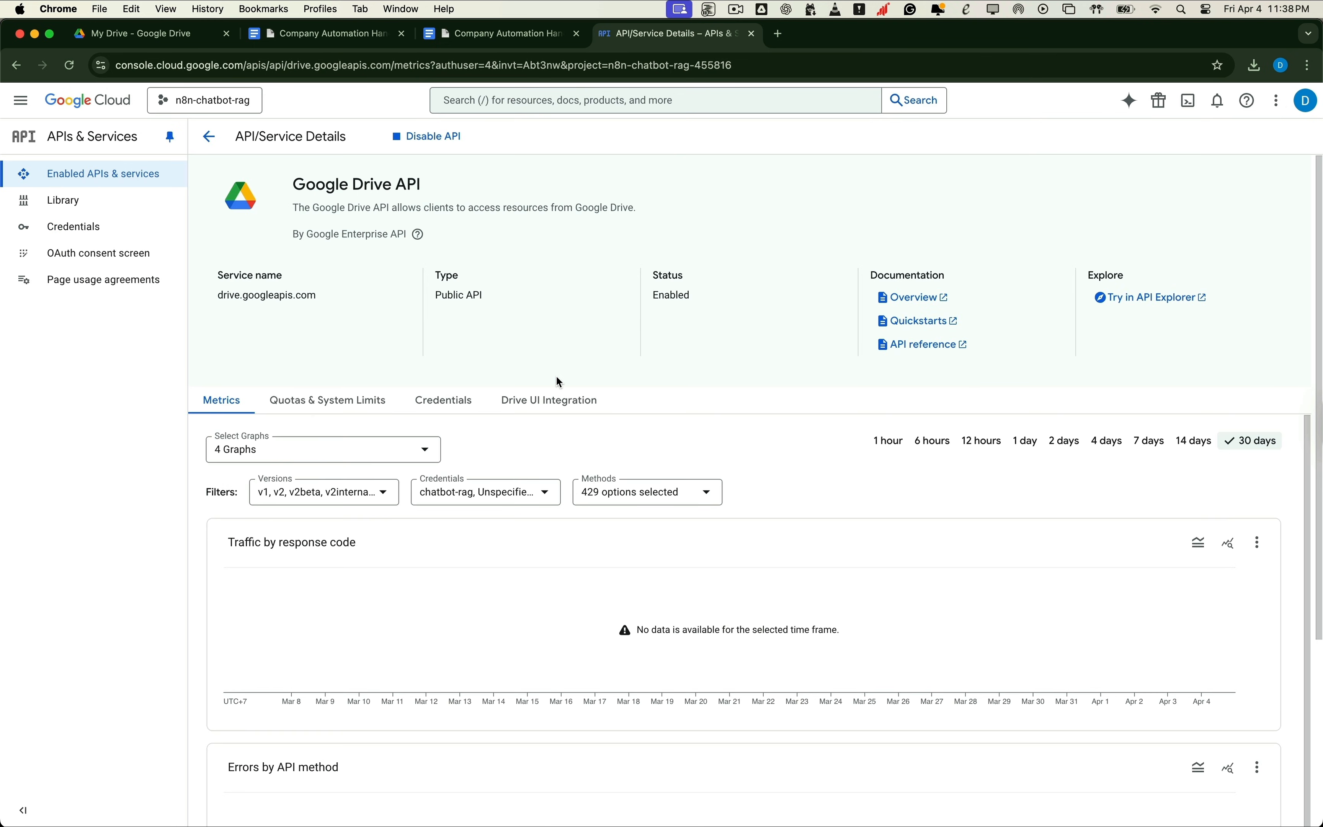
Step: Open the chatbot-rag OAuth 2.0 client from the Credentials list to view its ID and secret
{"action": "left_click", "coordinate": [81, 230]}
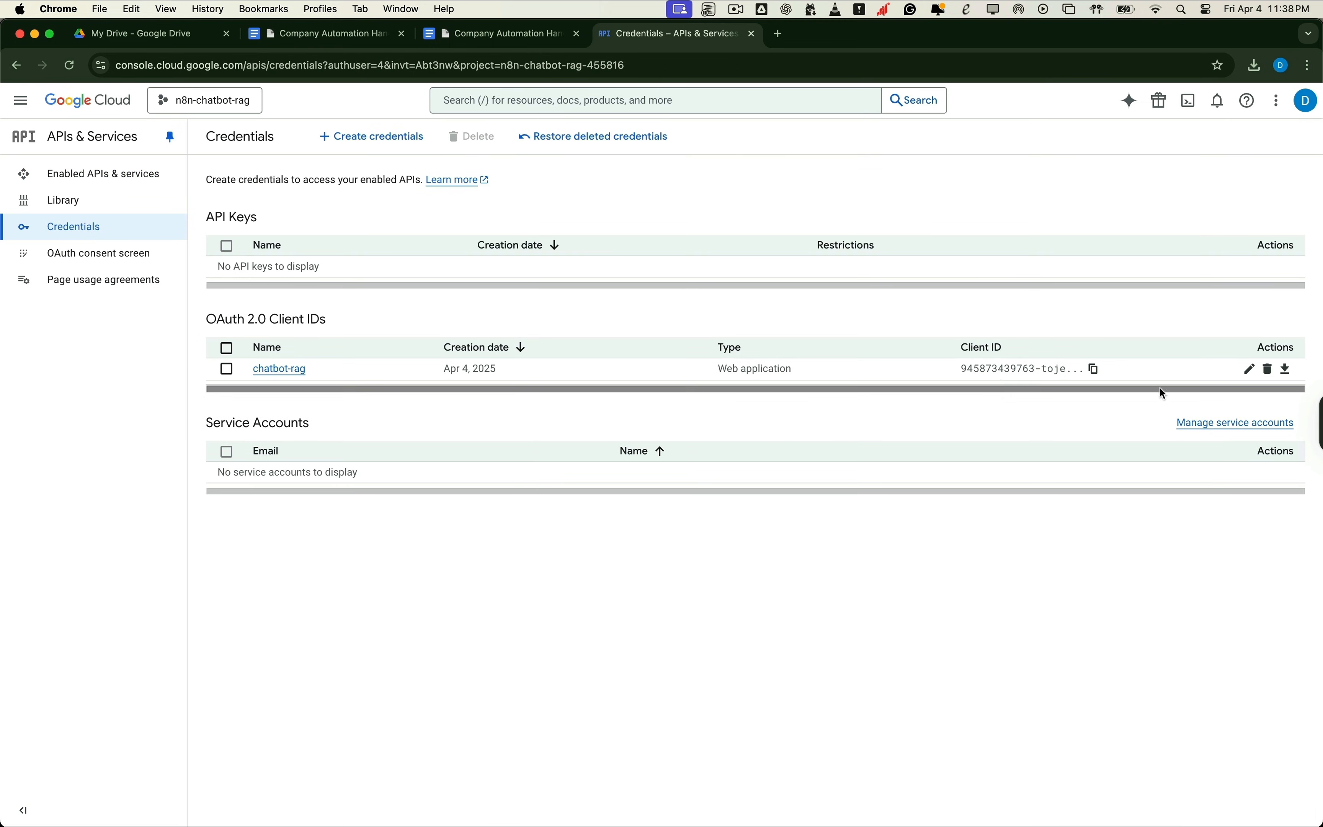
{"action": "left_click", "coordinate": [1251, 369]}
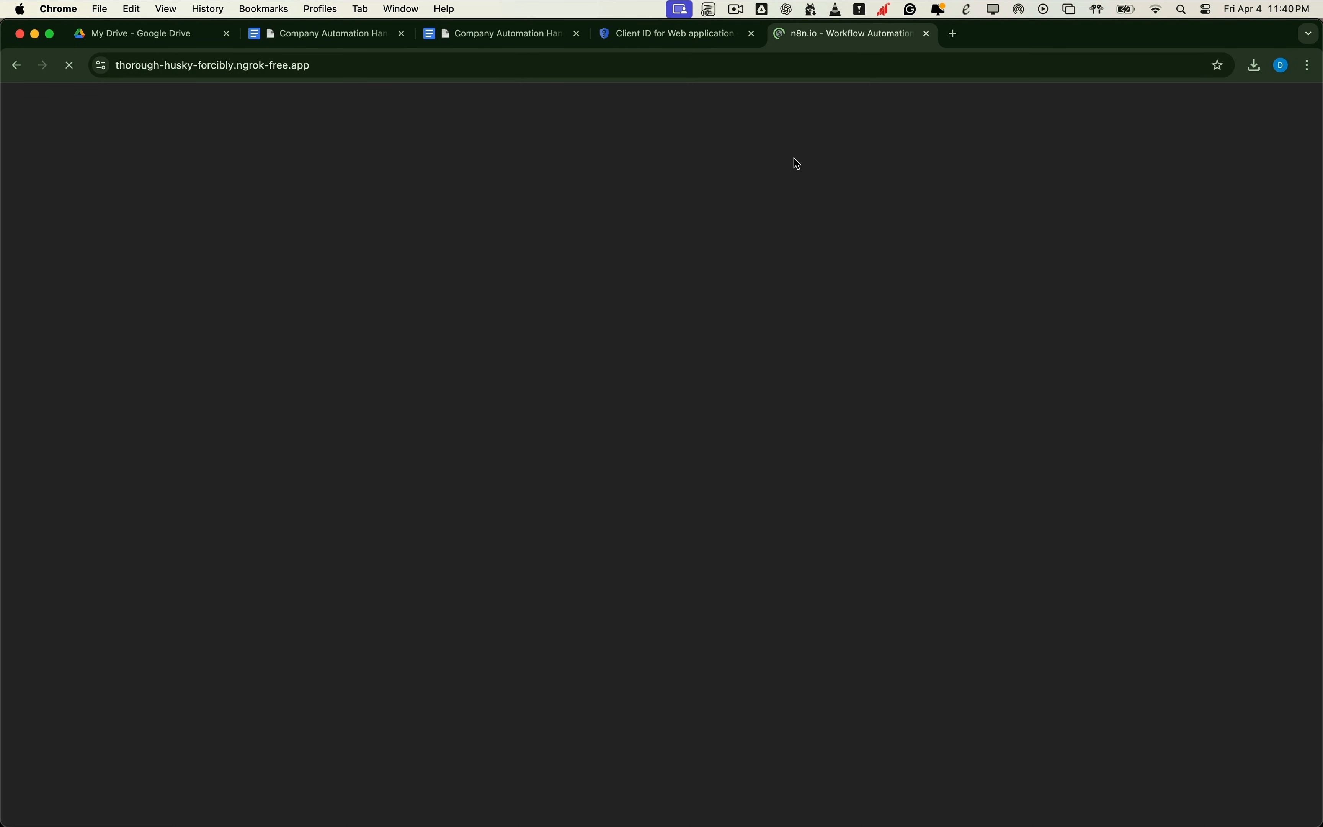
Step: Sign in, create a workflow named Chatbot-rag, and start it with a Trigger manually node
{"action": "key", "text": "Return"}
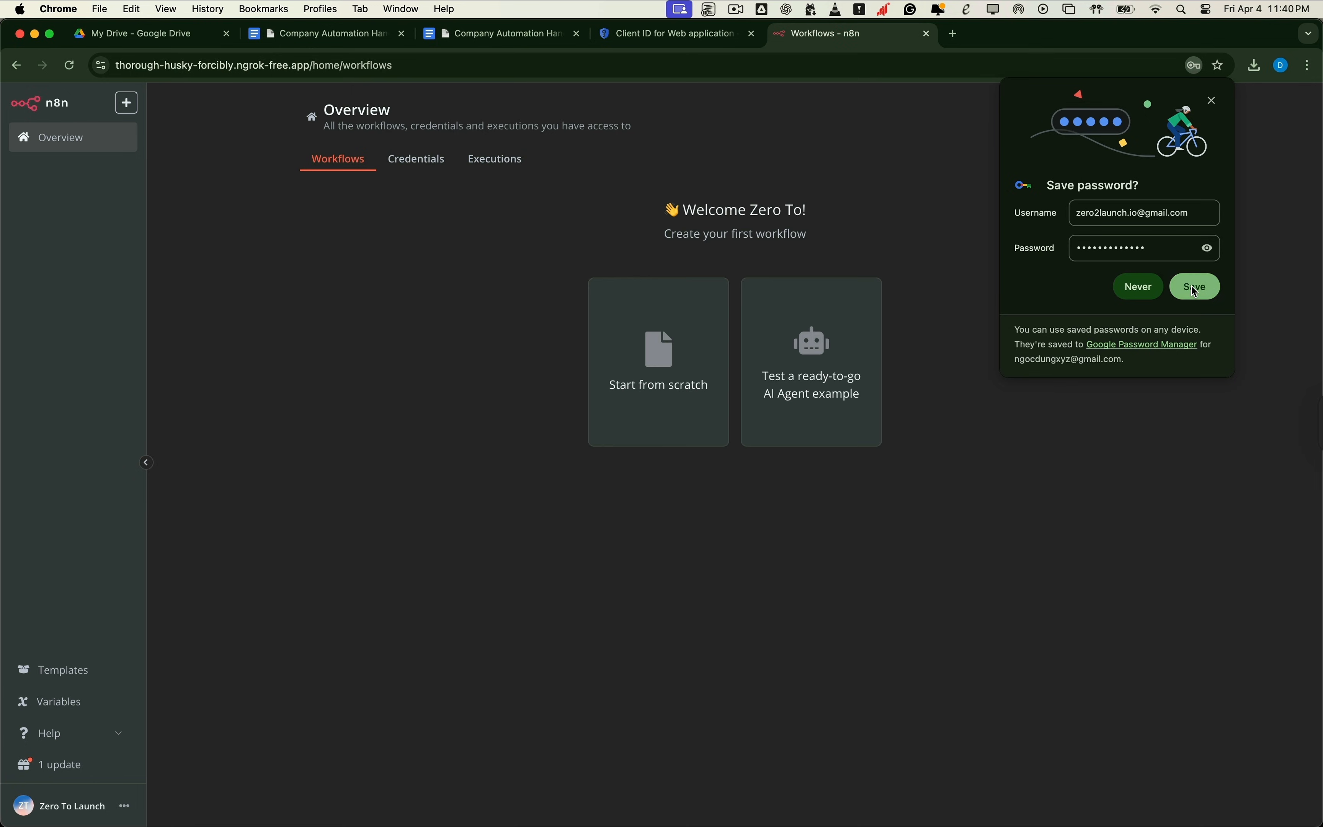
{"action": "left_click", "coordinate": [1193, 285]}
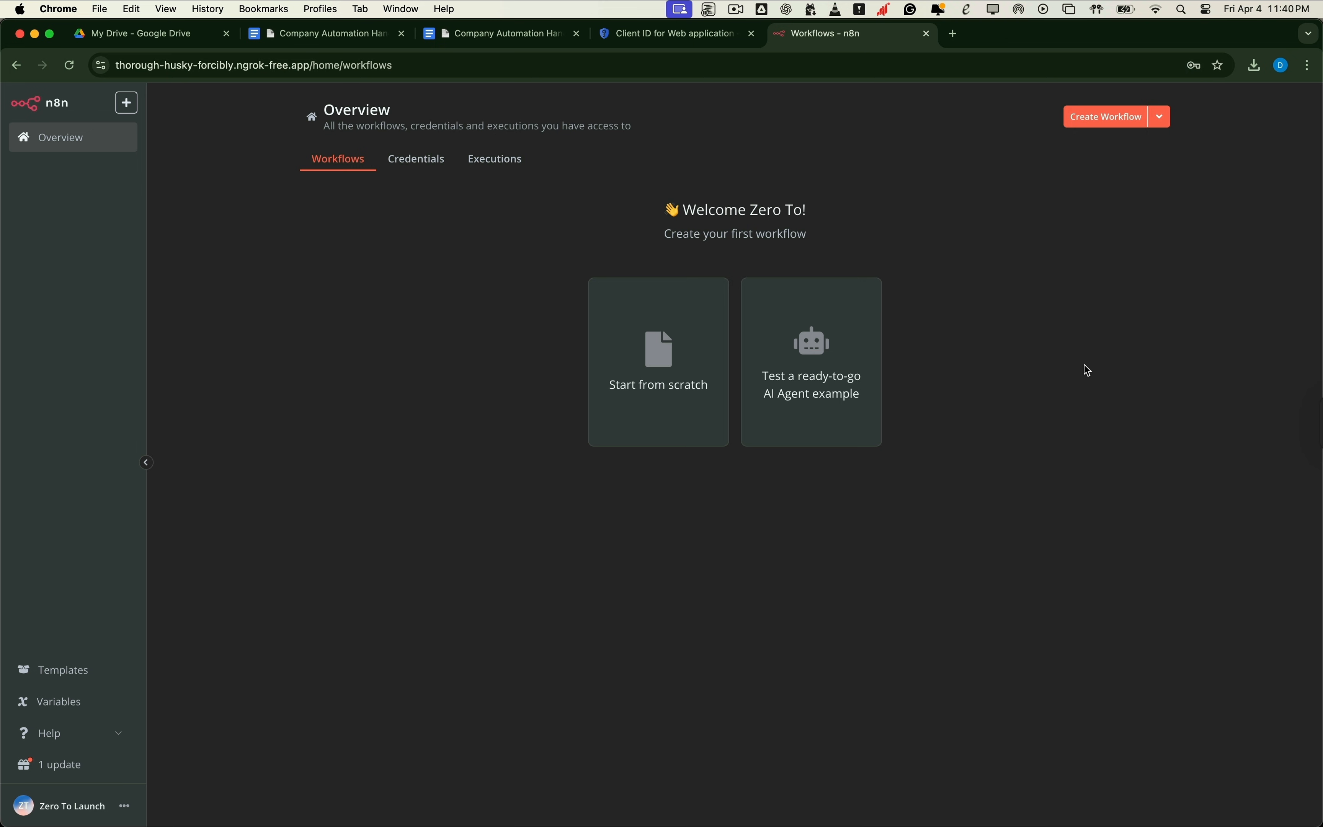
{"action": "left_click", "coordinate": [1109, 121]}
{"action": "left_click", "coordinate": [224, 108]}
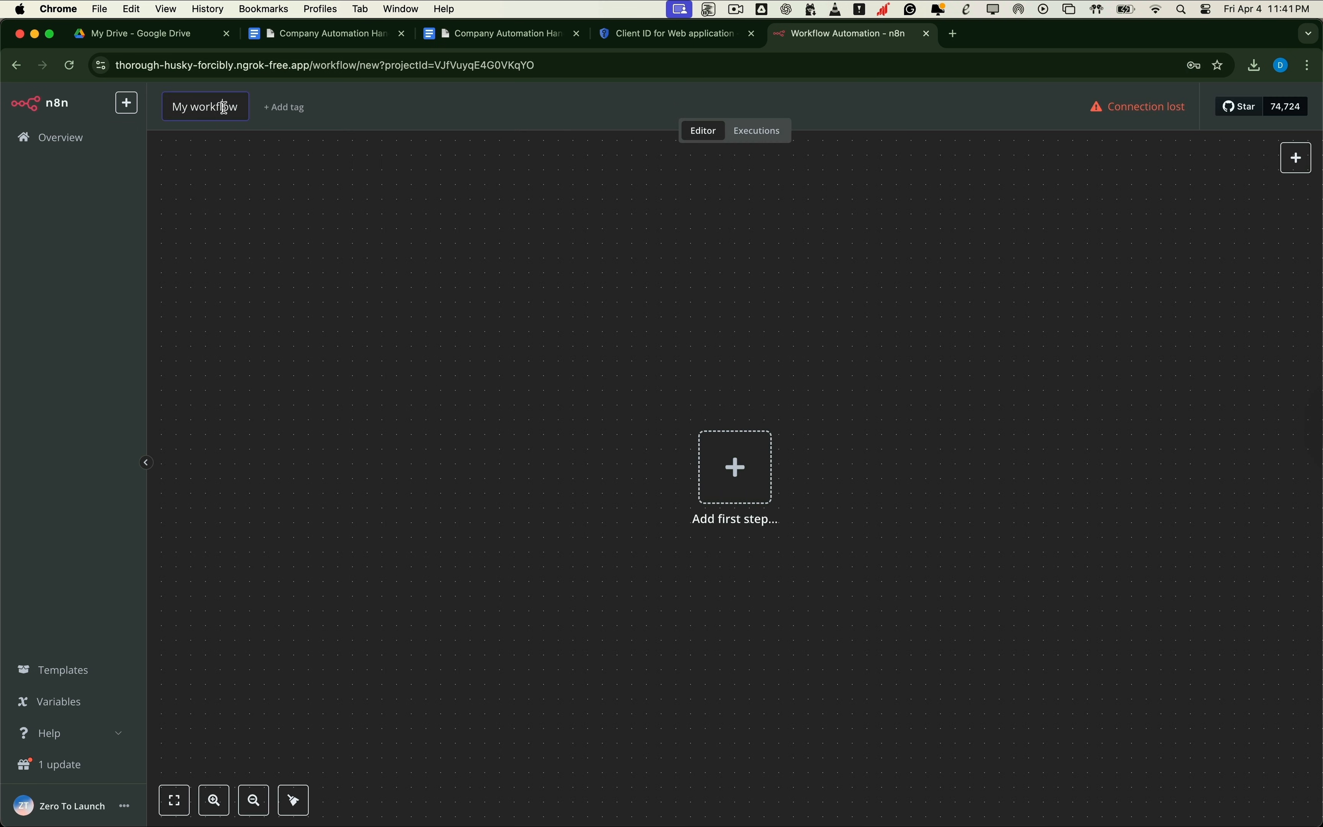
{"action": "key", "text": "super+a"}
{"action": "type", "text": "Chatbot-rag"}
{"action": "key", "text": "Return"}
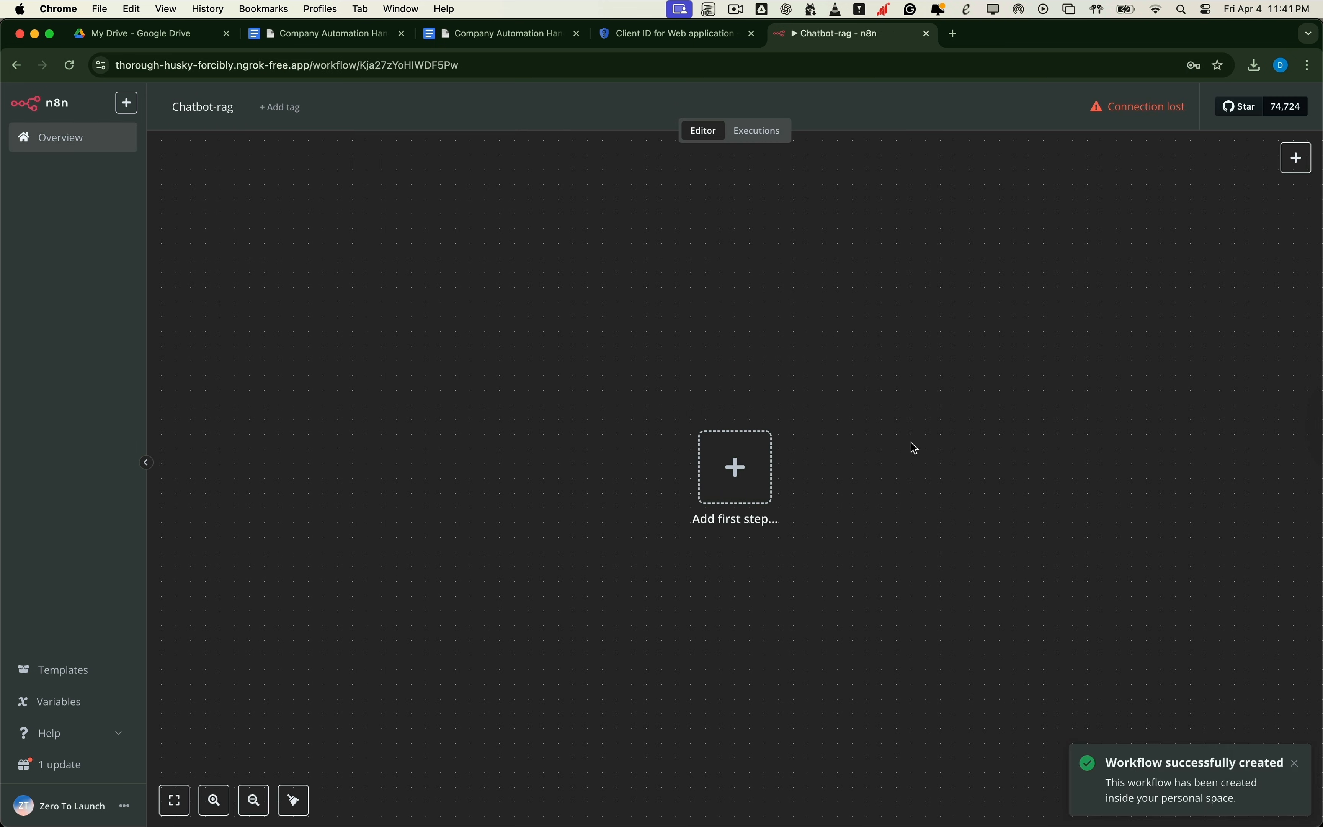
{"action": "left_click", "coordinate": [735, 467]}
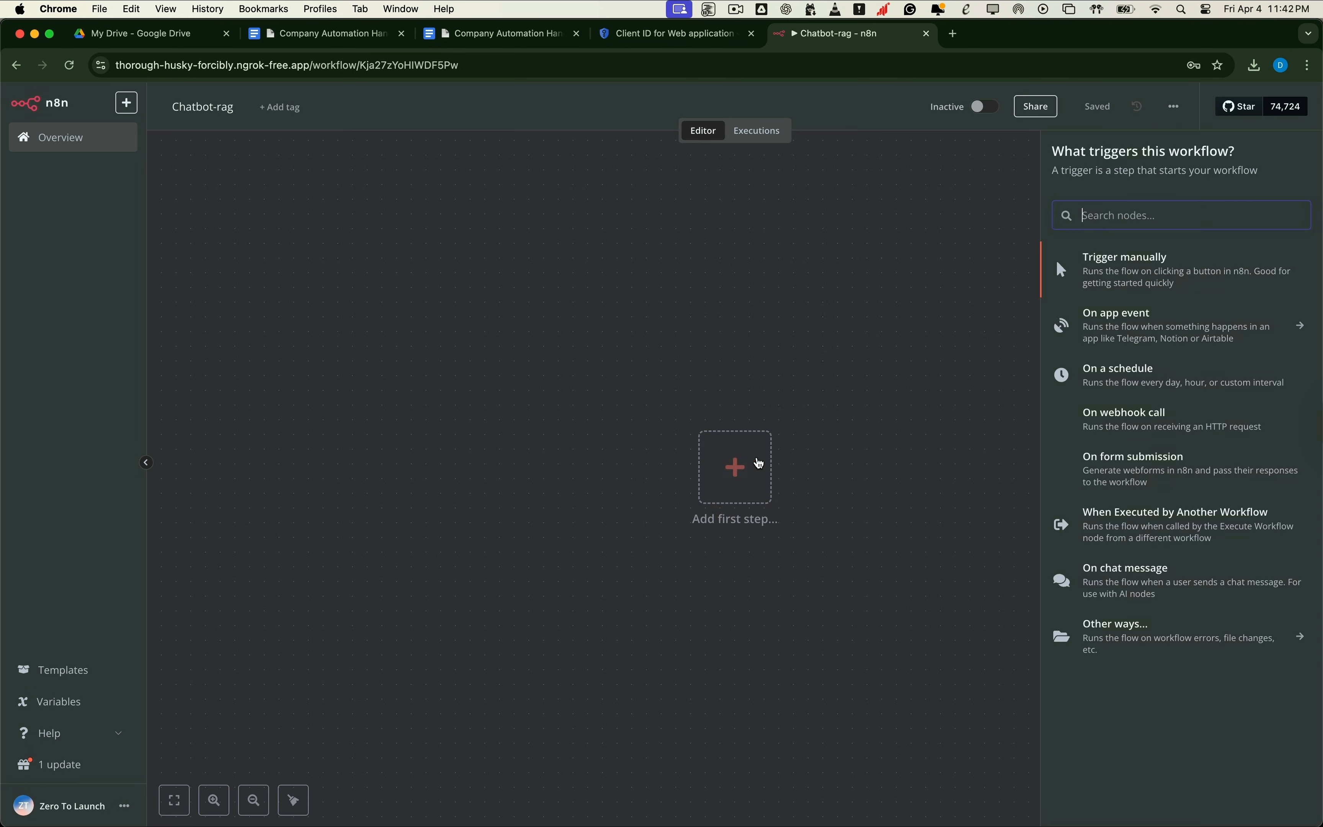
{"action": "left_click", "coordinate": [1107, 274]}
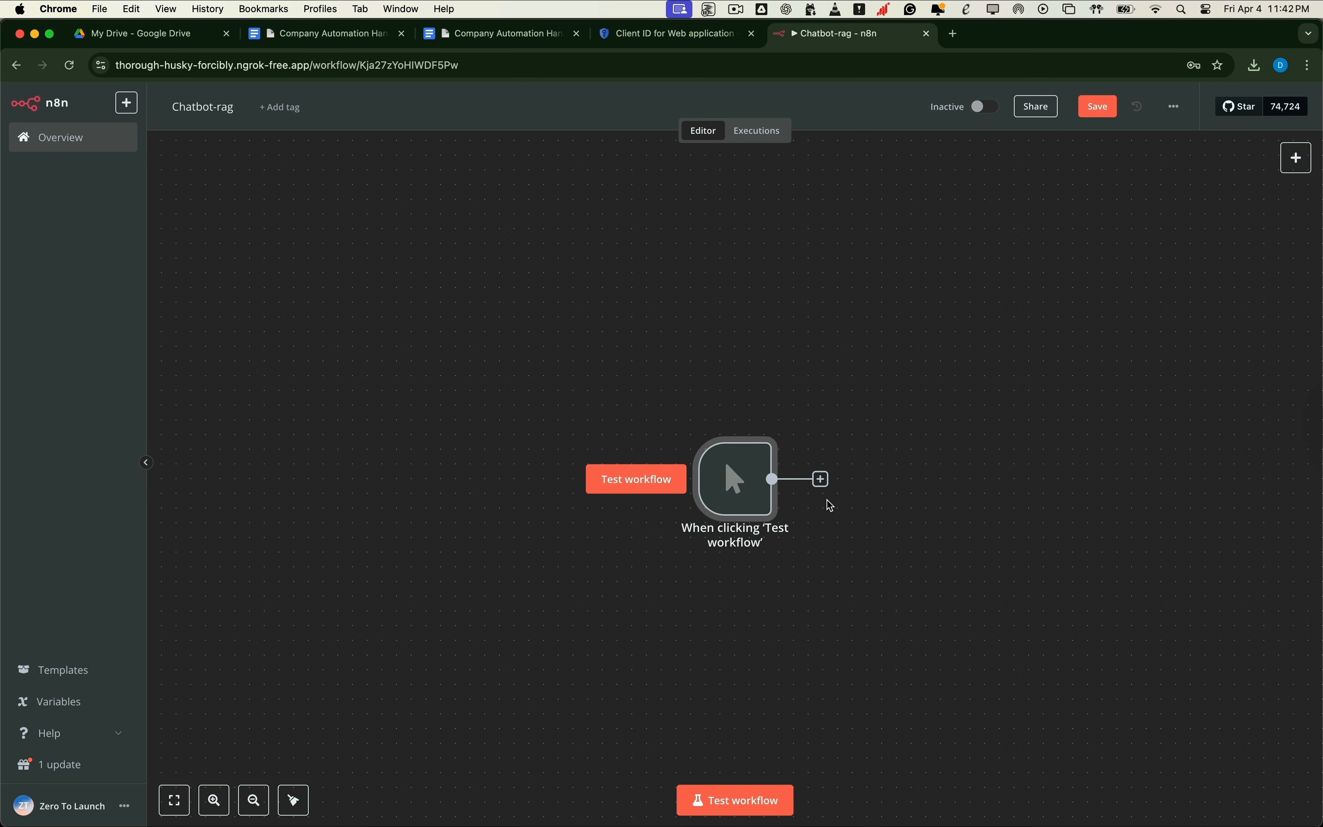
Step: Add a Google Drive 'Download file' node after the manual trigger
{"action": "left_click", "coordinate": [822, 479]}
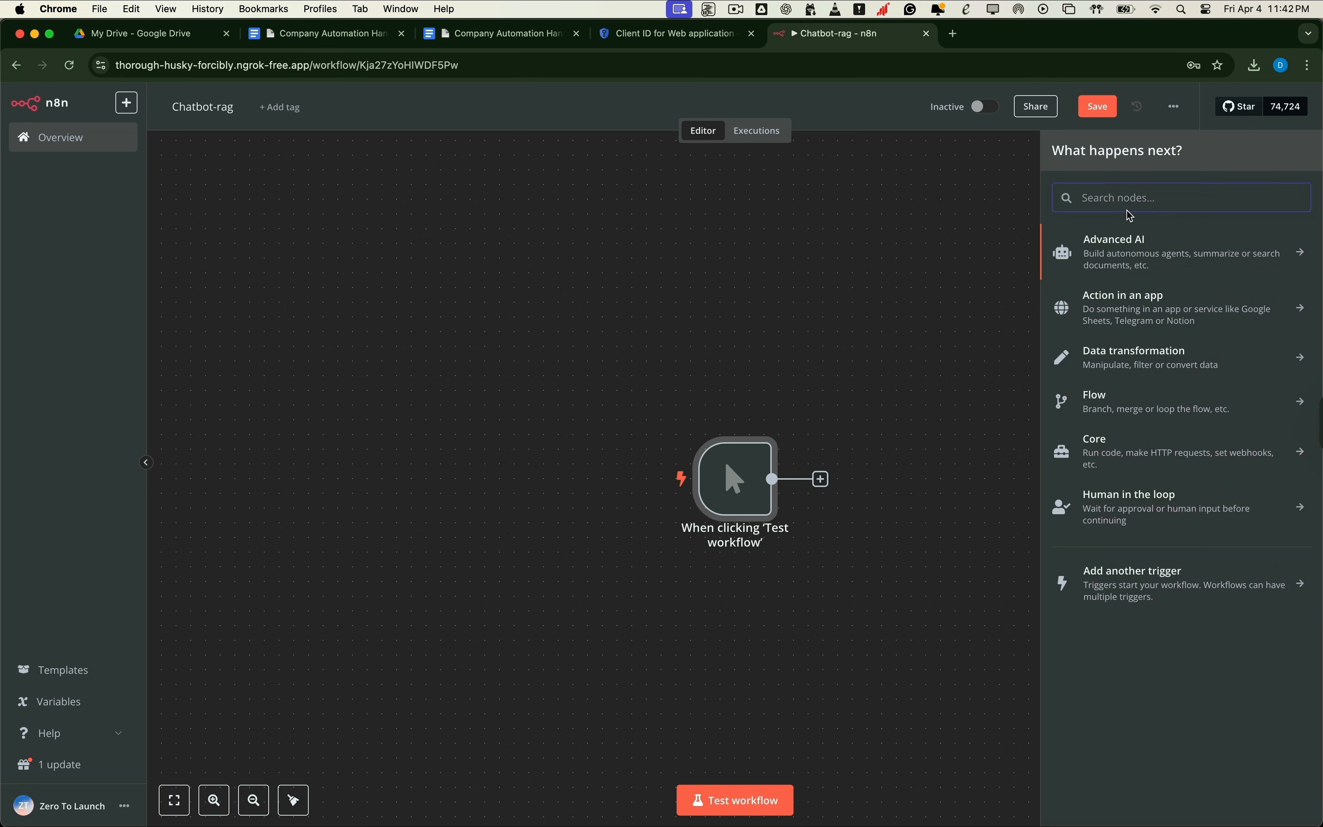
{"action": "type", "text": "google d"}
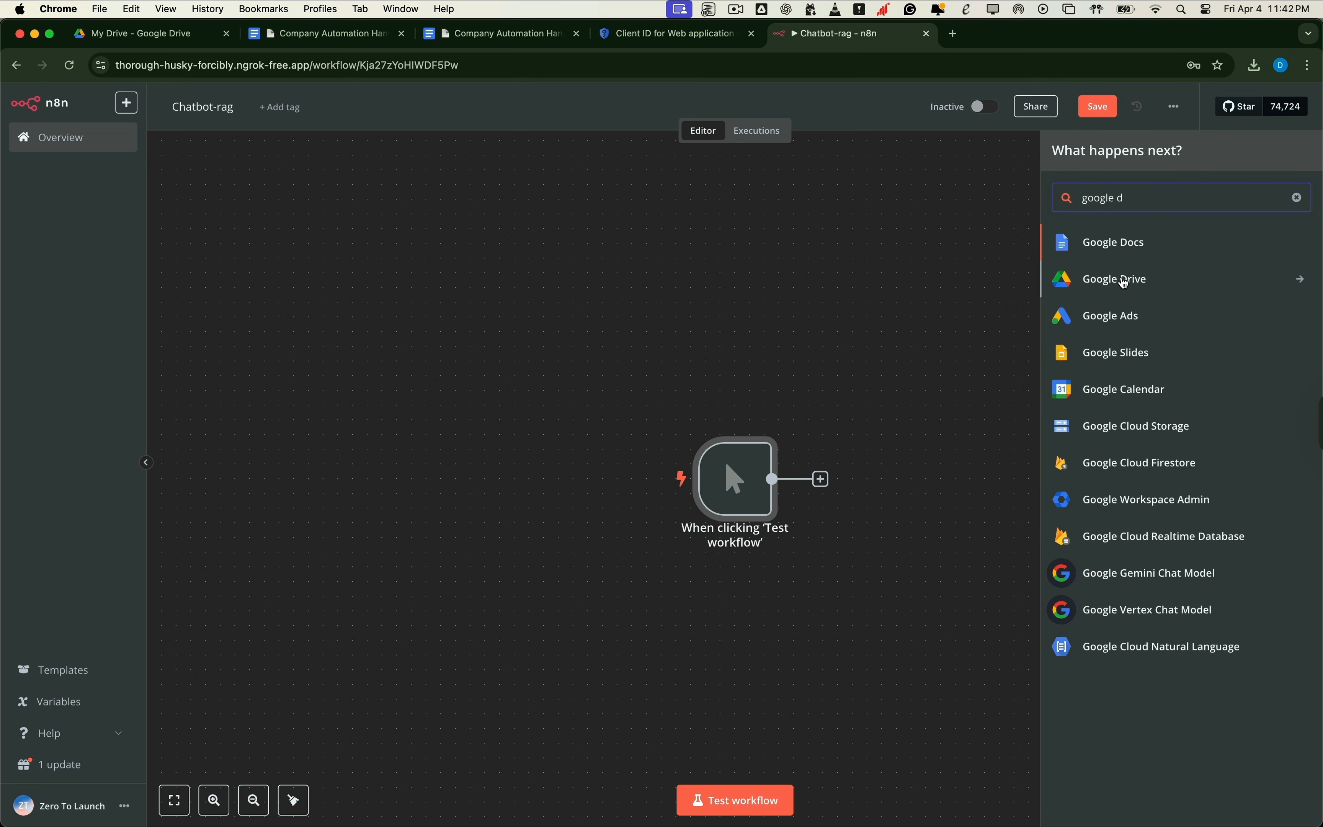
{"action": "left_click", "coordinate": [1125, 284]}
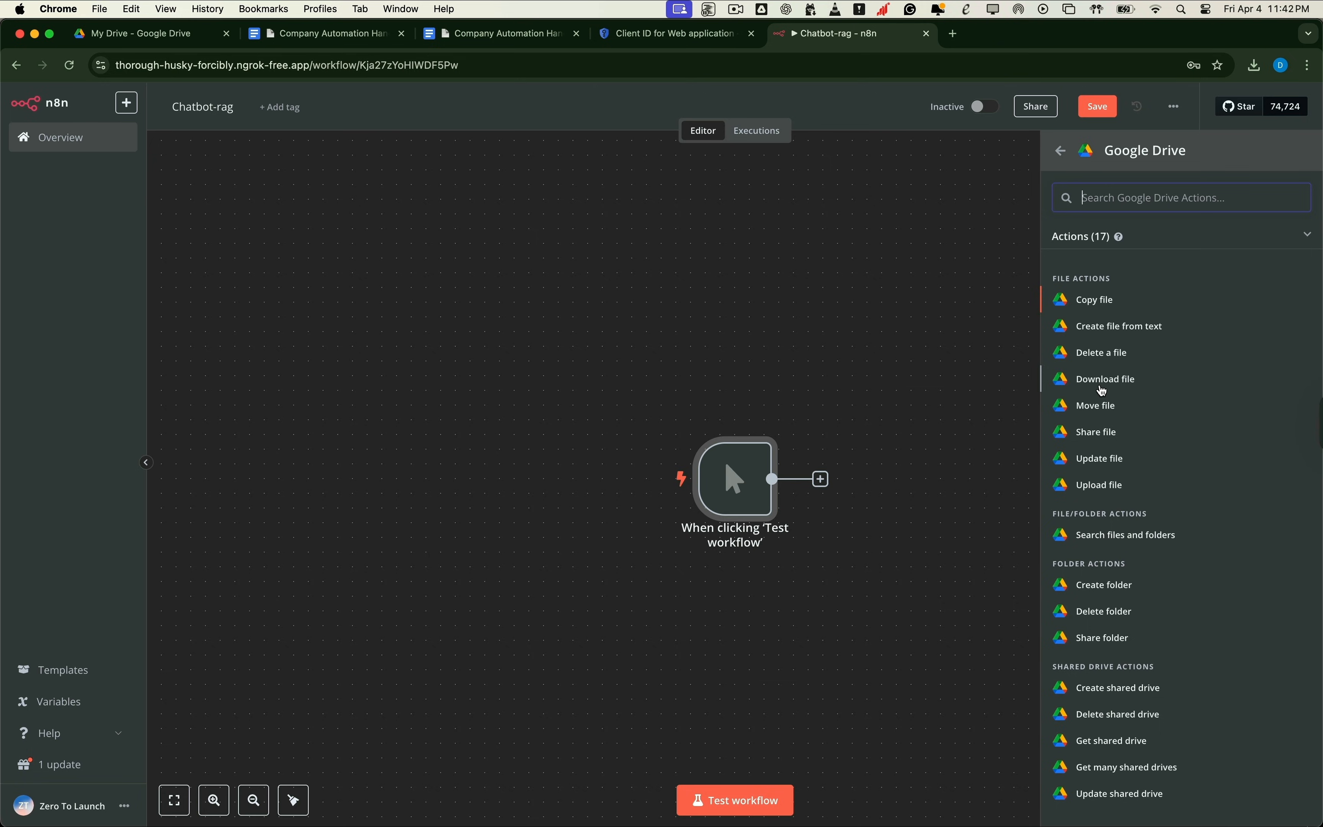
{"action": "left_click", "coordinate": [1103, 380]}
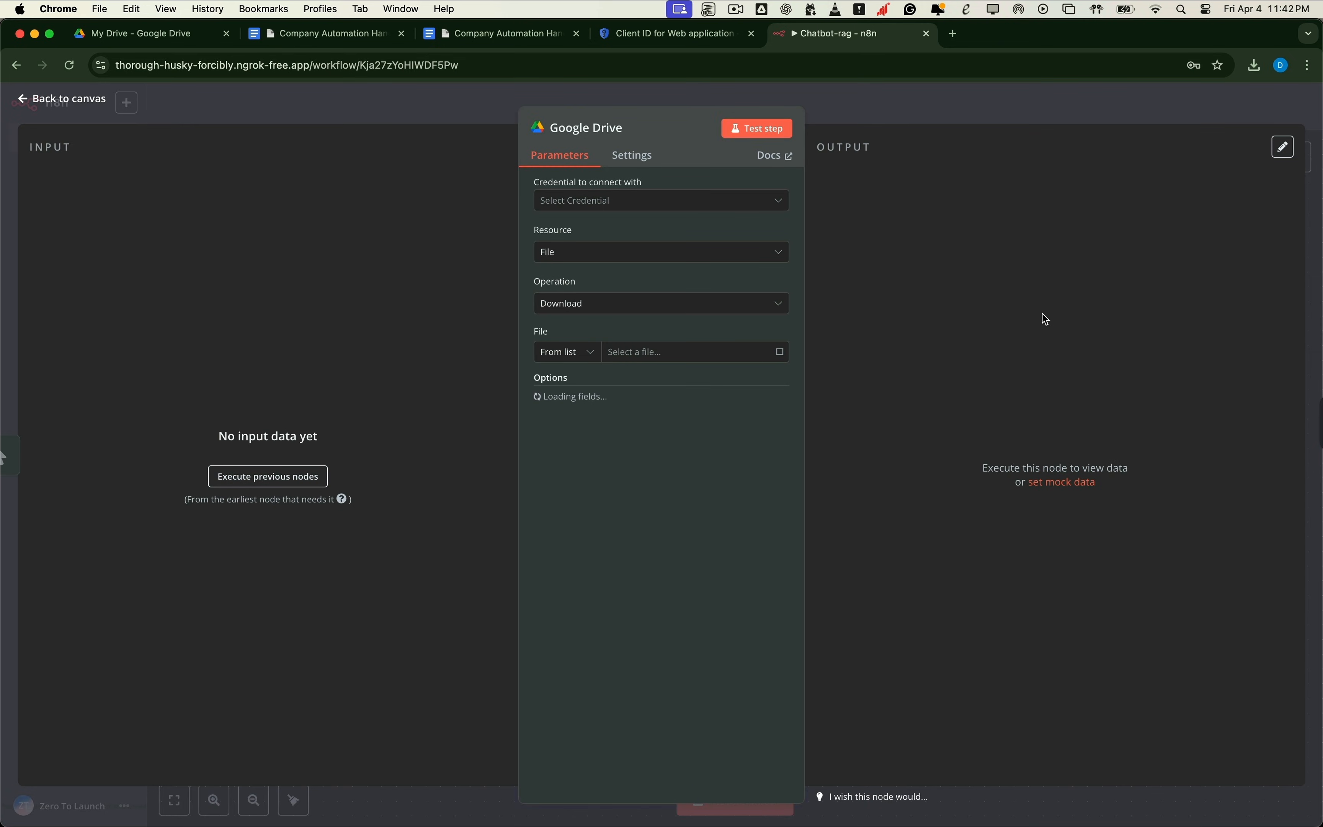
{"action": "left_click", "coordinate": [768, 203]}
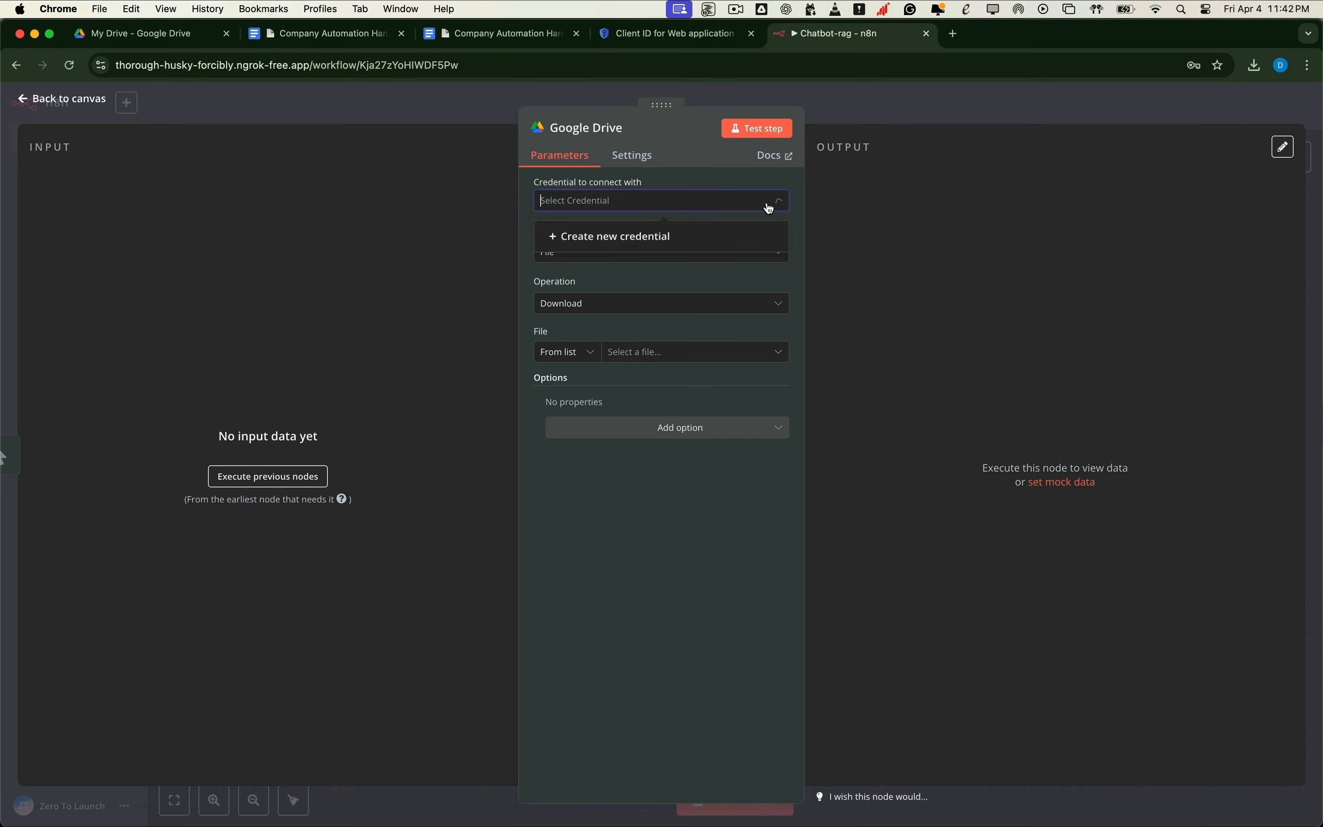
Step: Create a new Google Drive credential and copy its OAuth redirect URL
{"action": "left_click", "coordinate": [673, 241]}
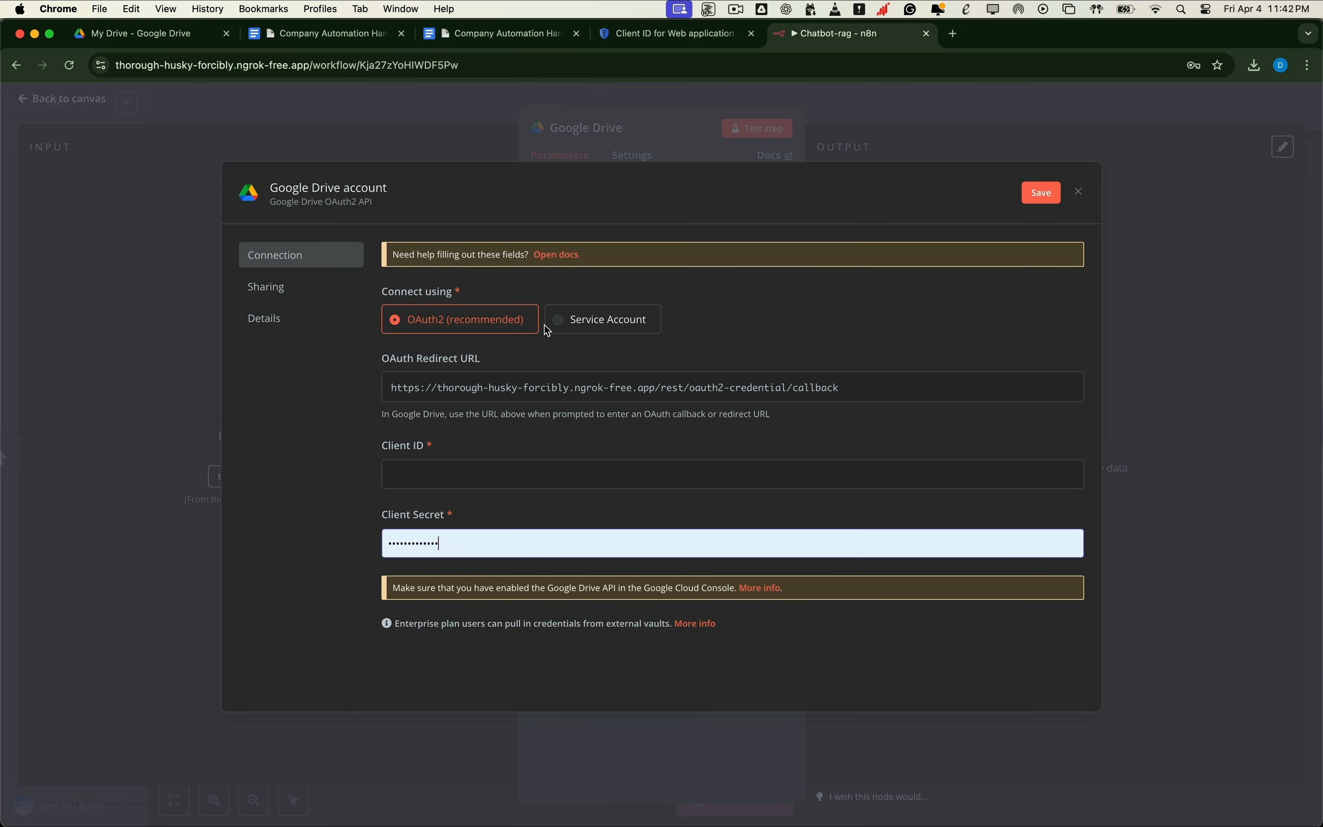
{"action": "left_click", "coordinate": [421, 397]}
{"action": "double_click", "coordinate": [1037, 388]}
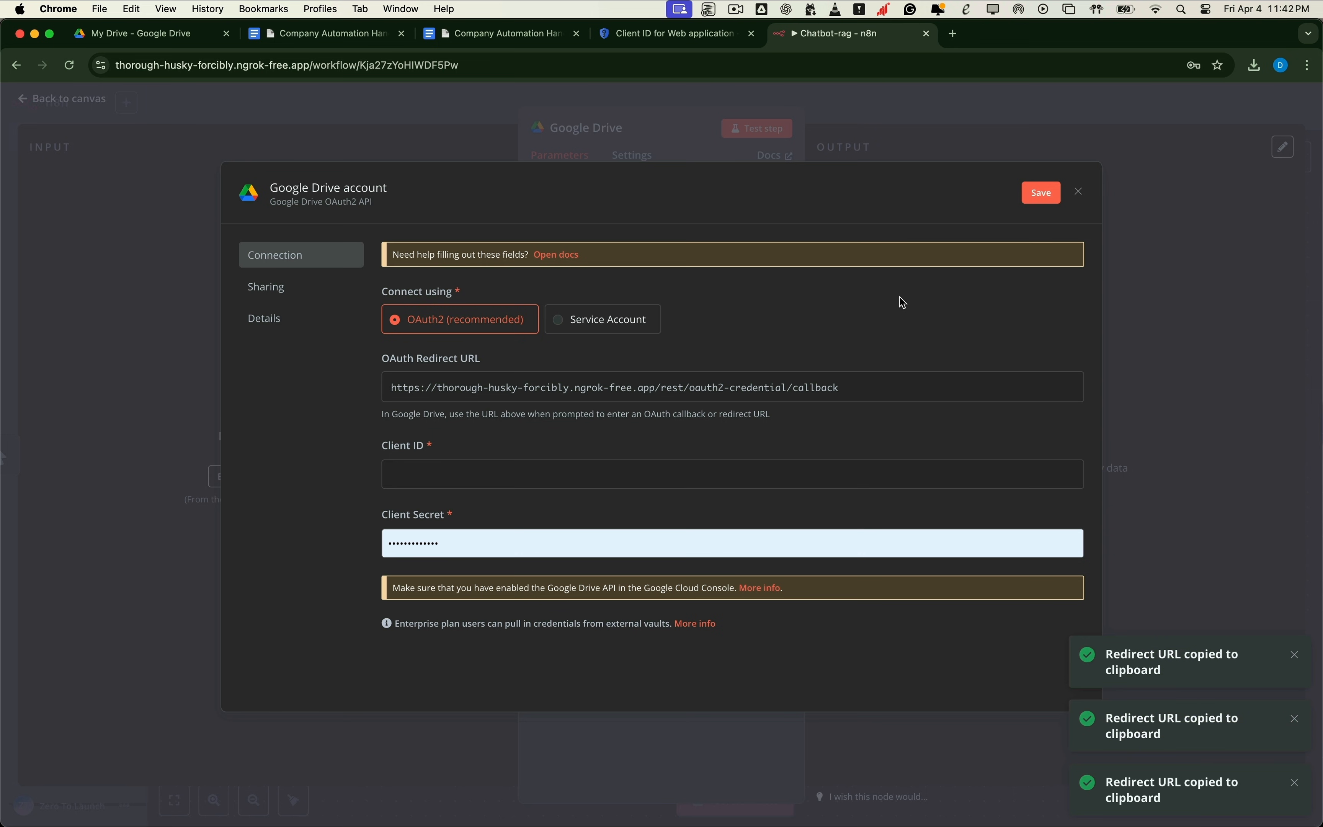
{"action": "left_click", "coordinate": [637, 32]}
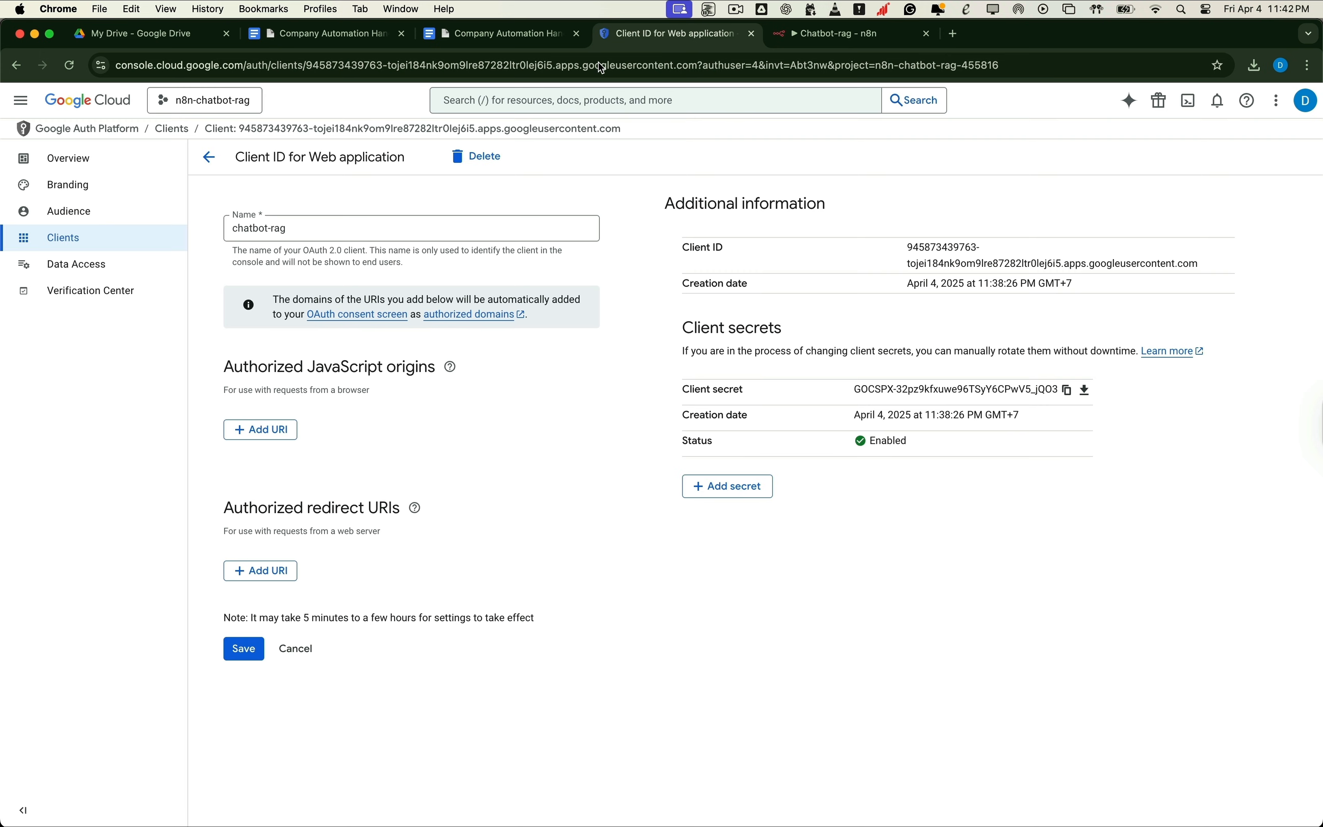
Step: Add the n8n callback URL as an authorized redirect URI, save, and select the client ID
{"action": "left_click", "coordinate": [277, 578]}
{"action": "key", "text": "super+v"}
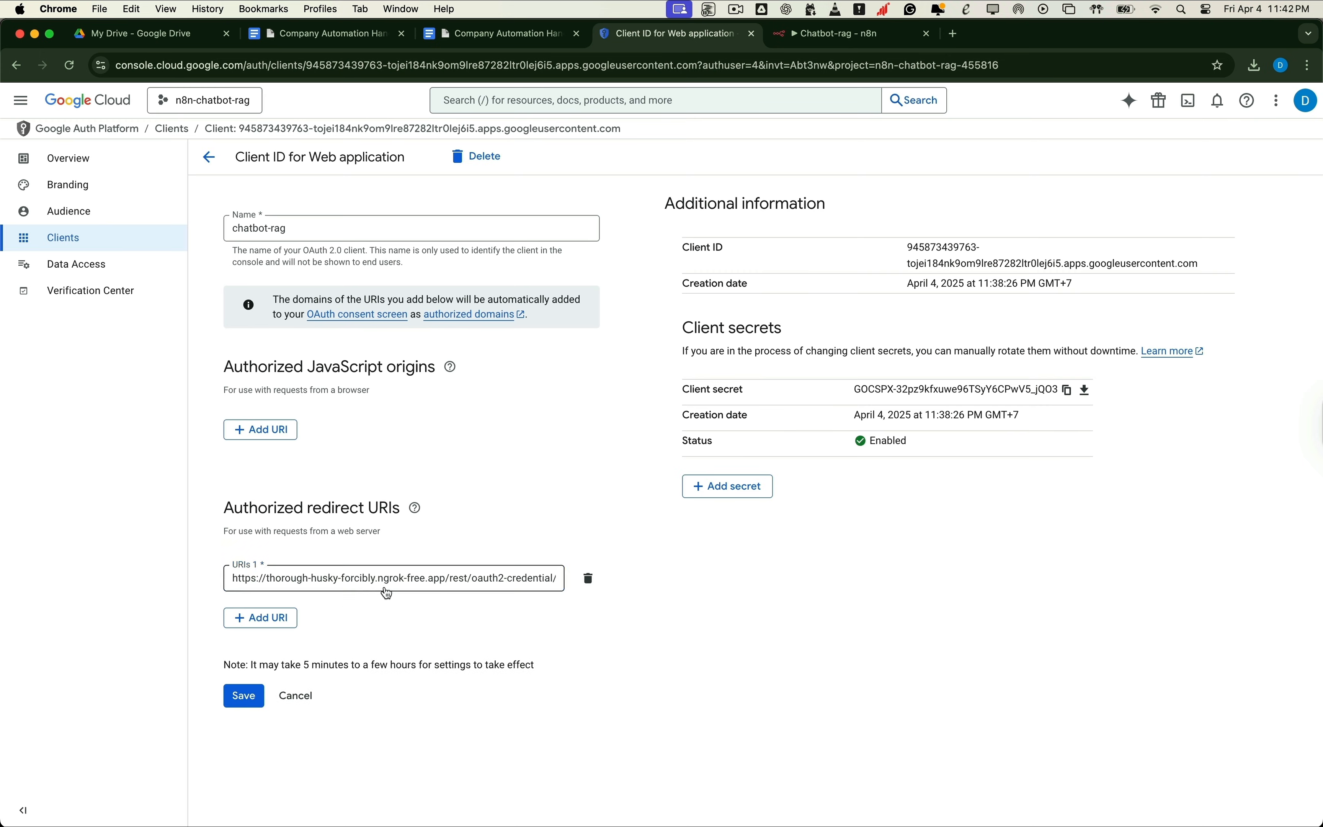
{"action": "left_click", "coordinate": [244, 696]}
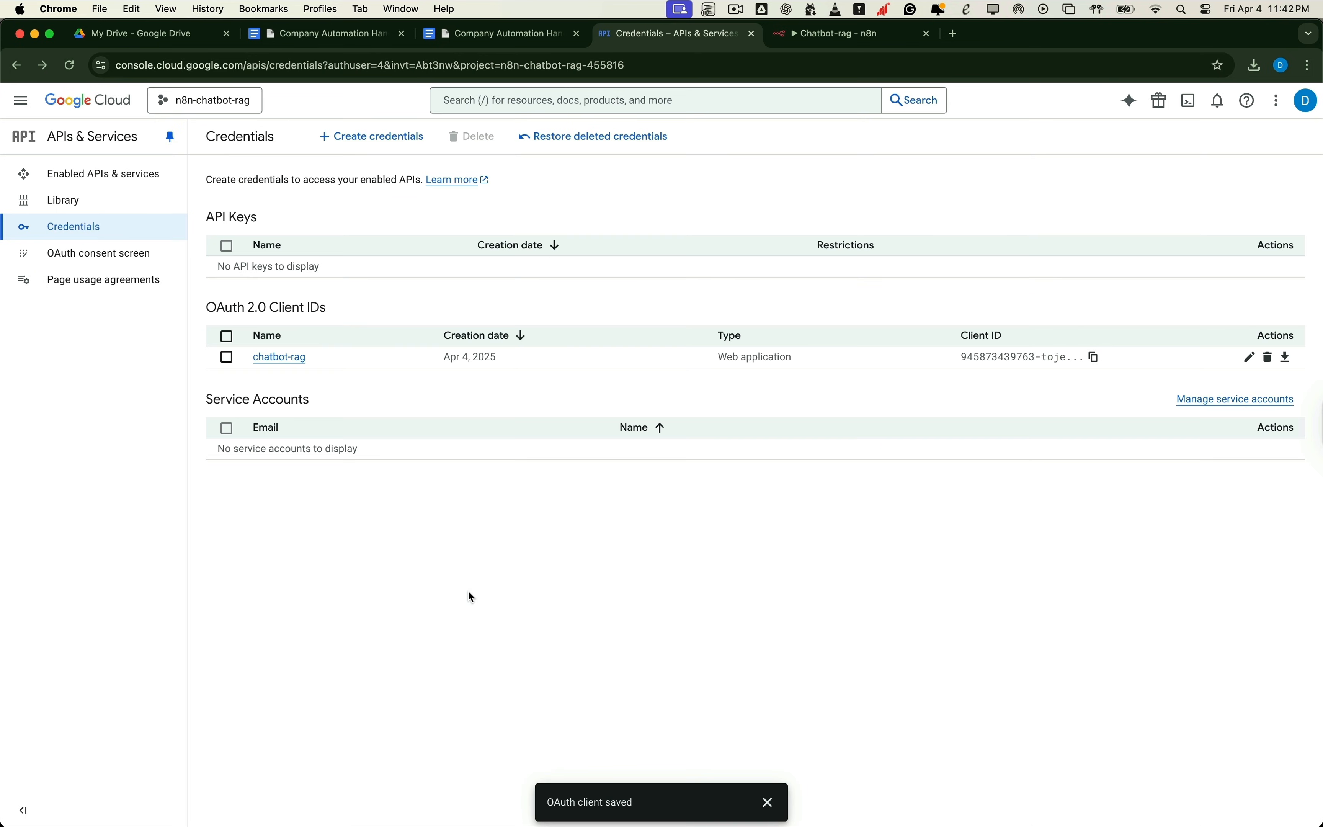
{"action": "left_click", "coordinate": [1250, 357]}
{"action": "triple_click", "coordinate": [915, 247]}
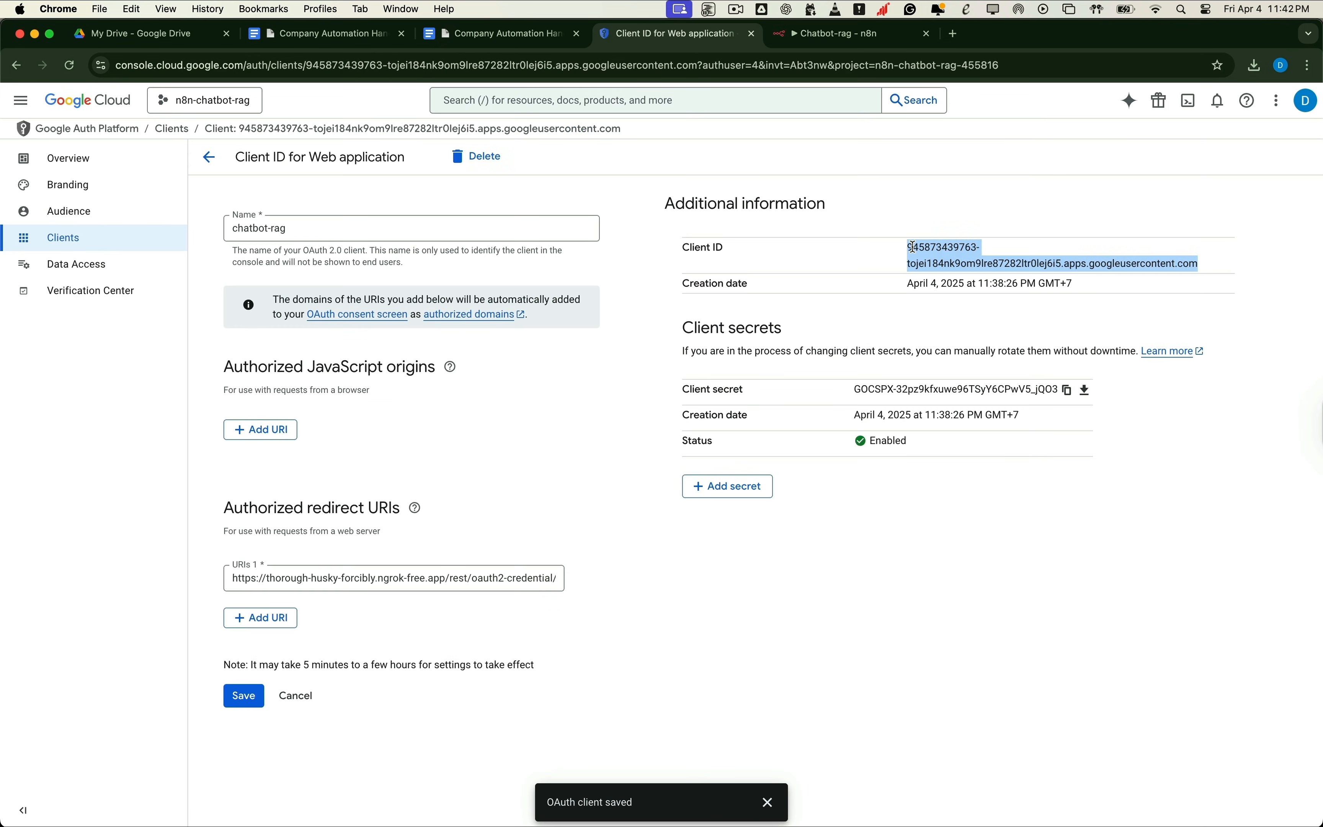
{"action": "left_click", "coordinate": [853, 34]}
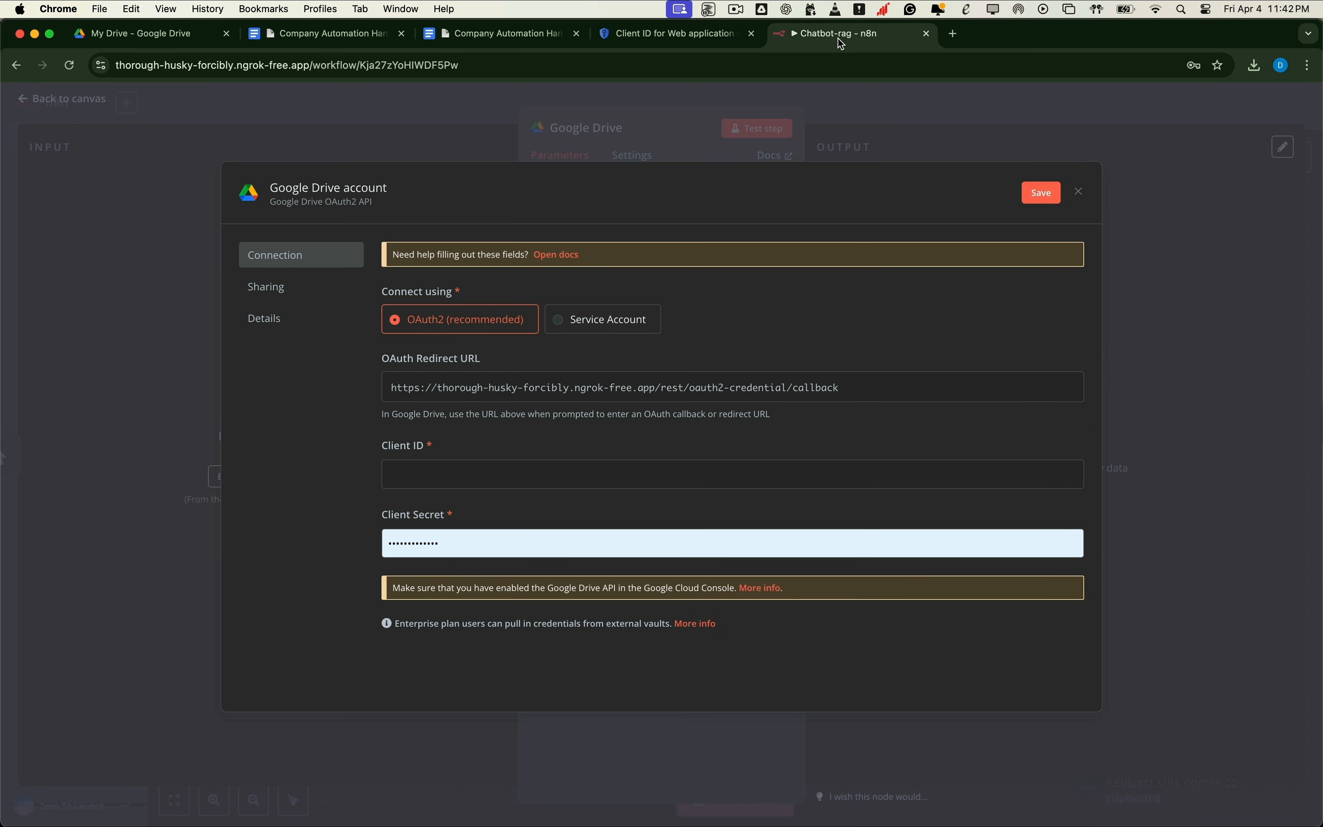
Step: Paste the chatbot-rag client ID and the copied client secret into n8n's Google Drive credential
{"action": "left_click", "coordinate": [429, 481]}
{"action": "key", "text": "cmd+v"}
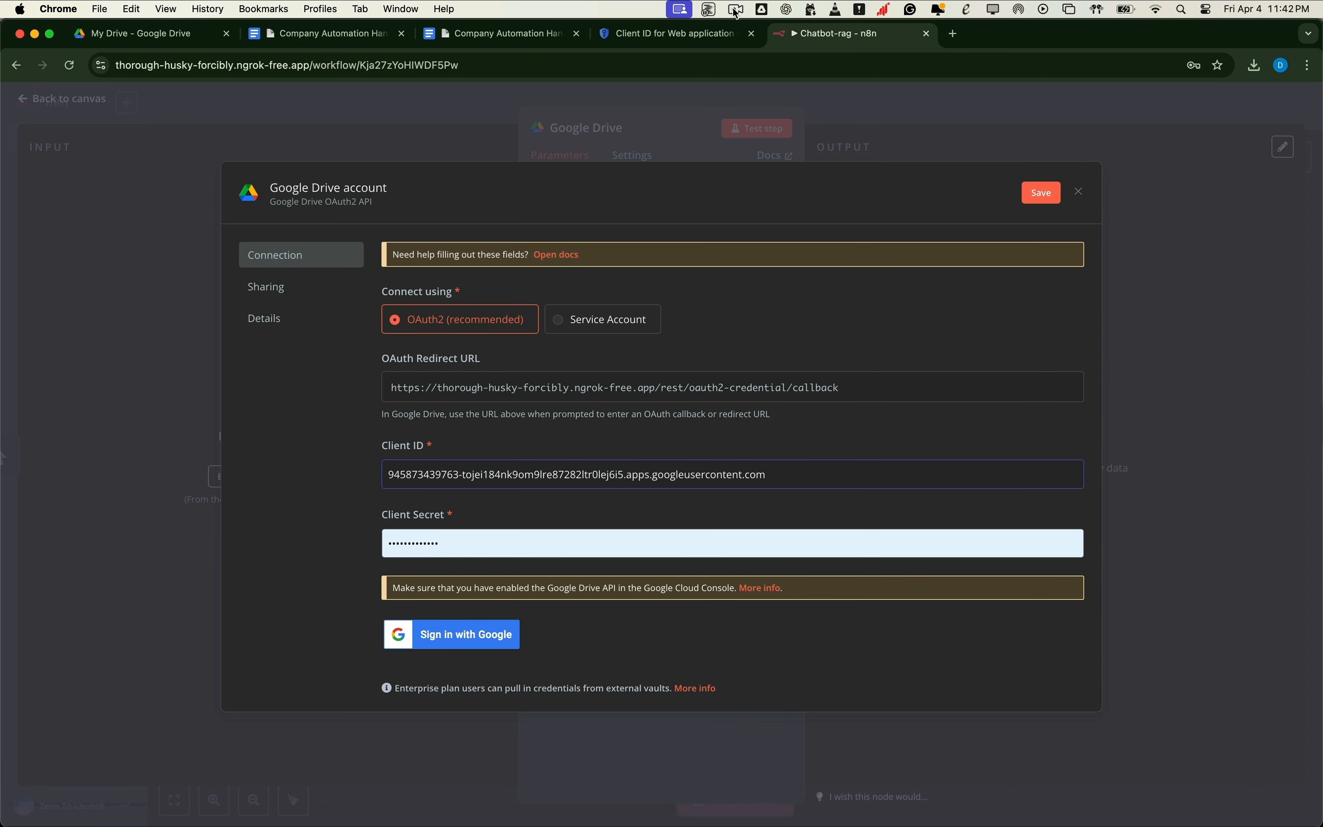
{"action": "left_click", "coordinate": [678, 34]}
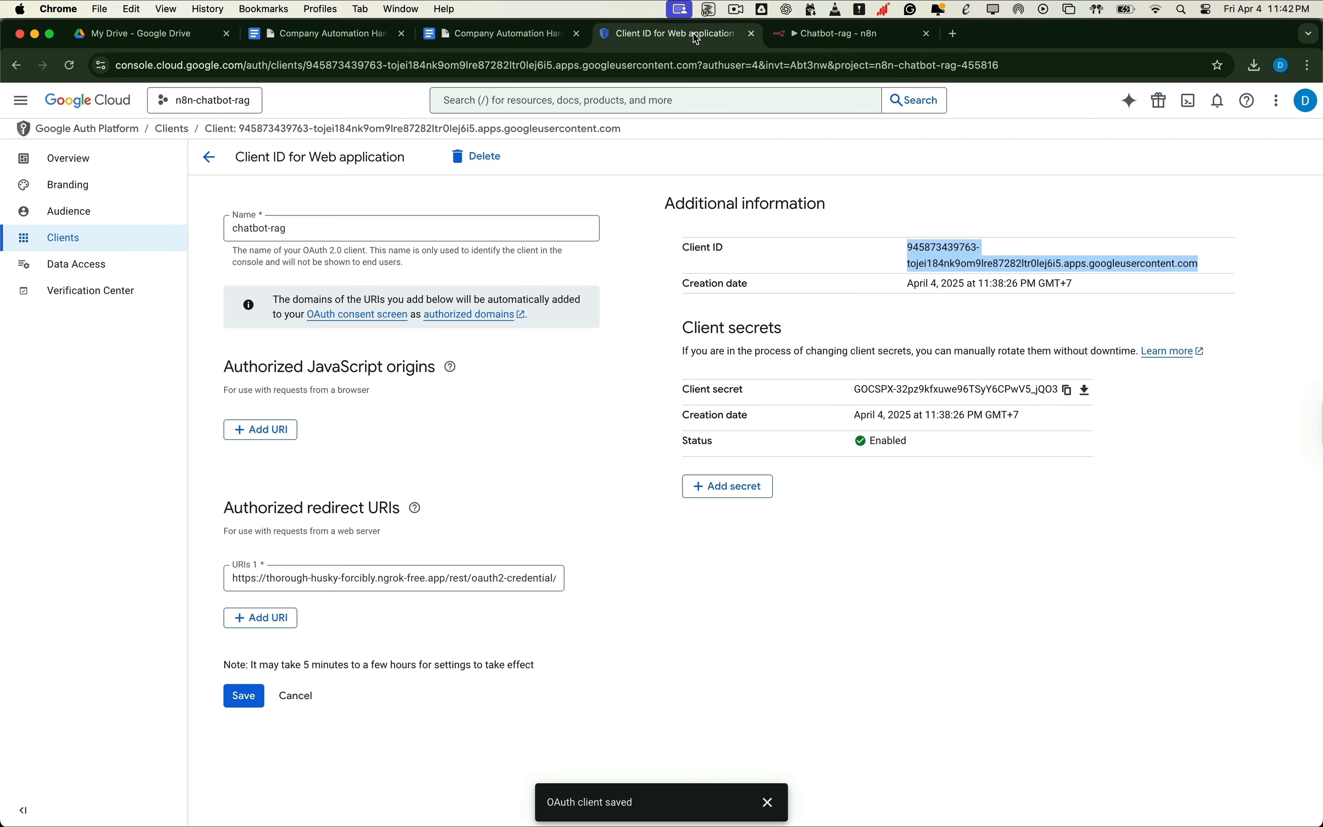
{"action": "double_click", "coordinate": [875, 387]}
{"action": "left_click", "coordinate": [1067, 390]}
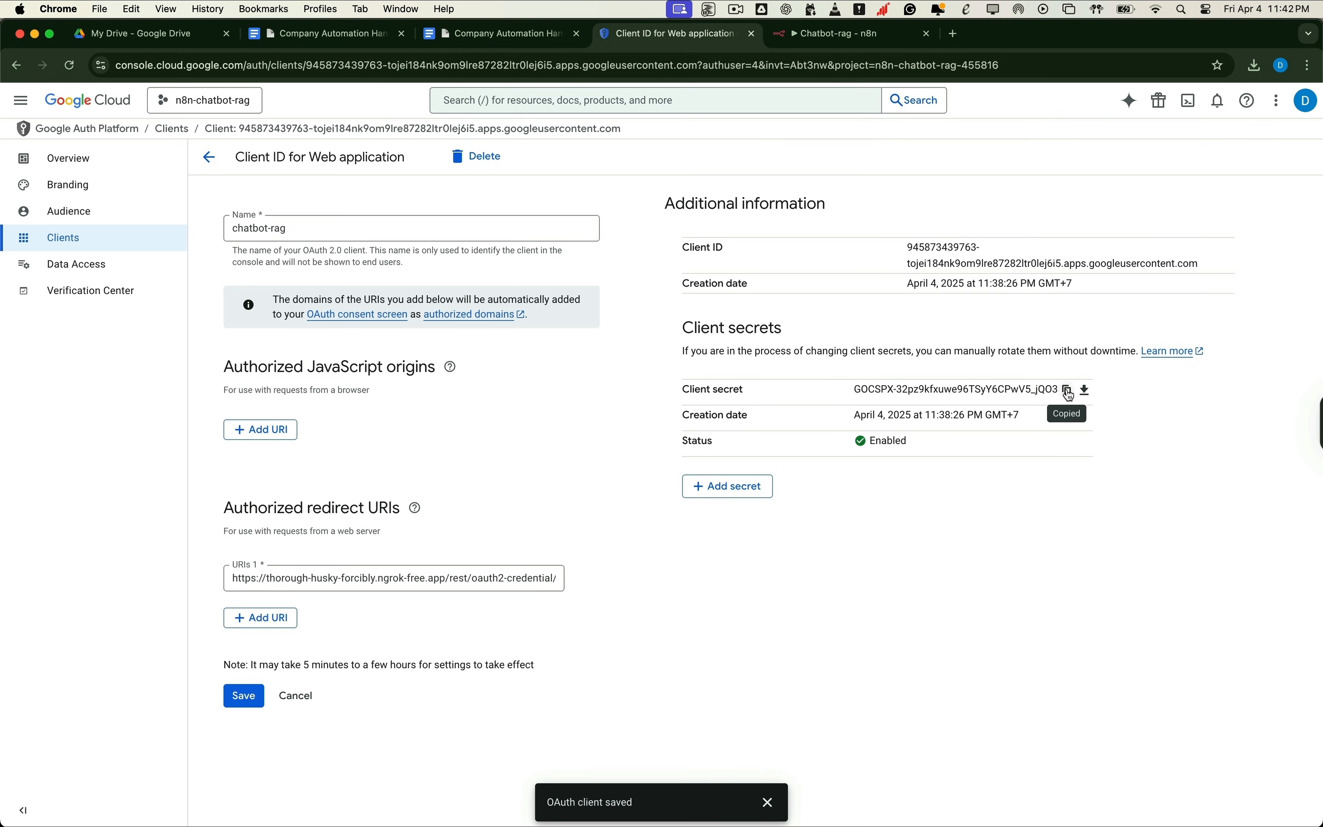
{"action": "left_click", "coordinate": [837, 34]}
{"action": "left_click", "coordinate": [459, 543]}
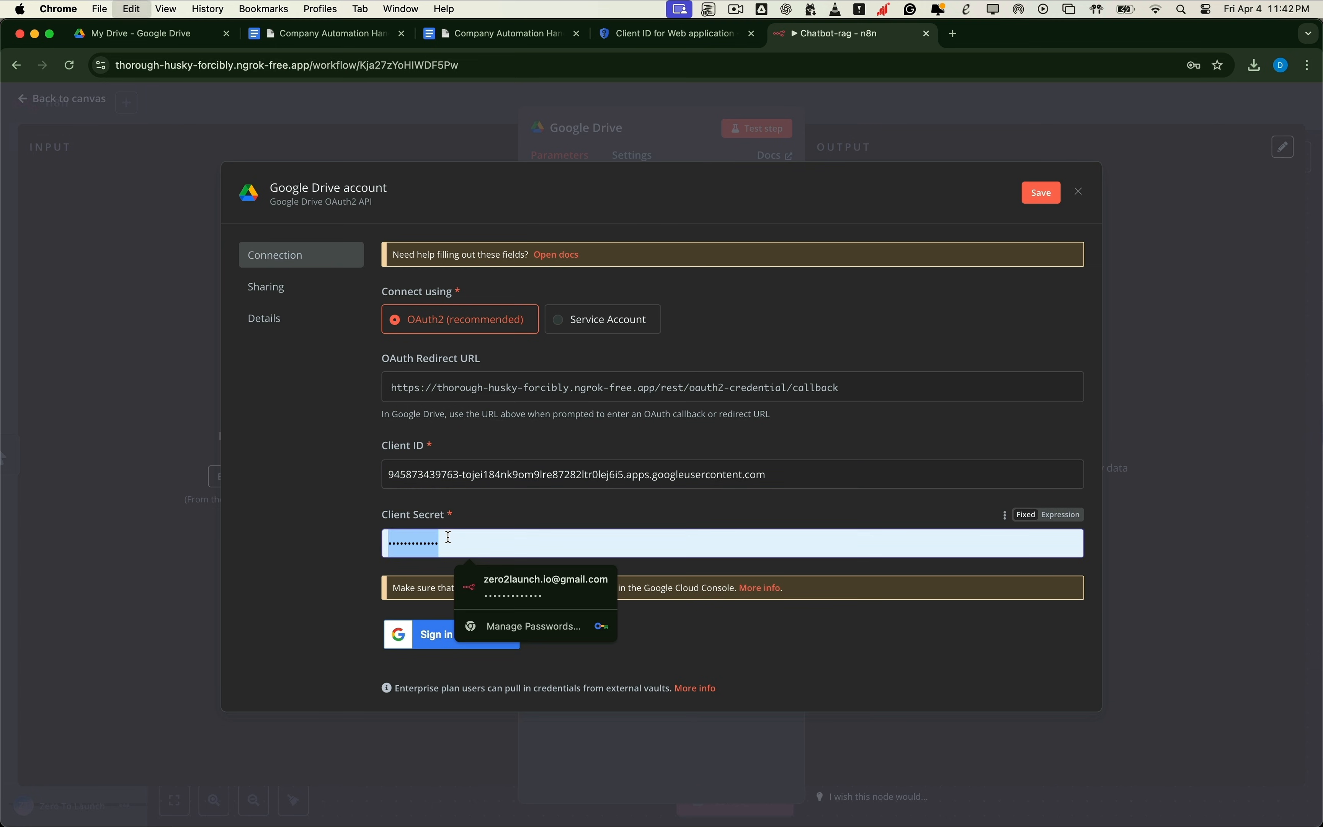
{"action": "key", "text": "super+v"}
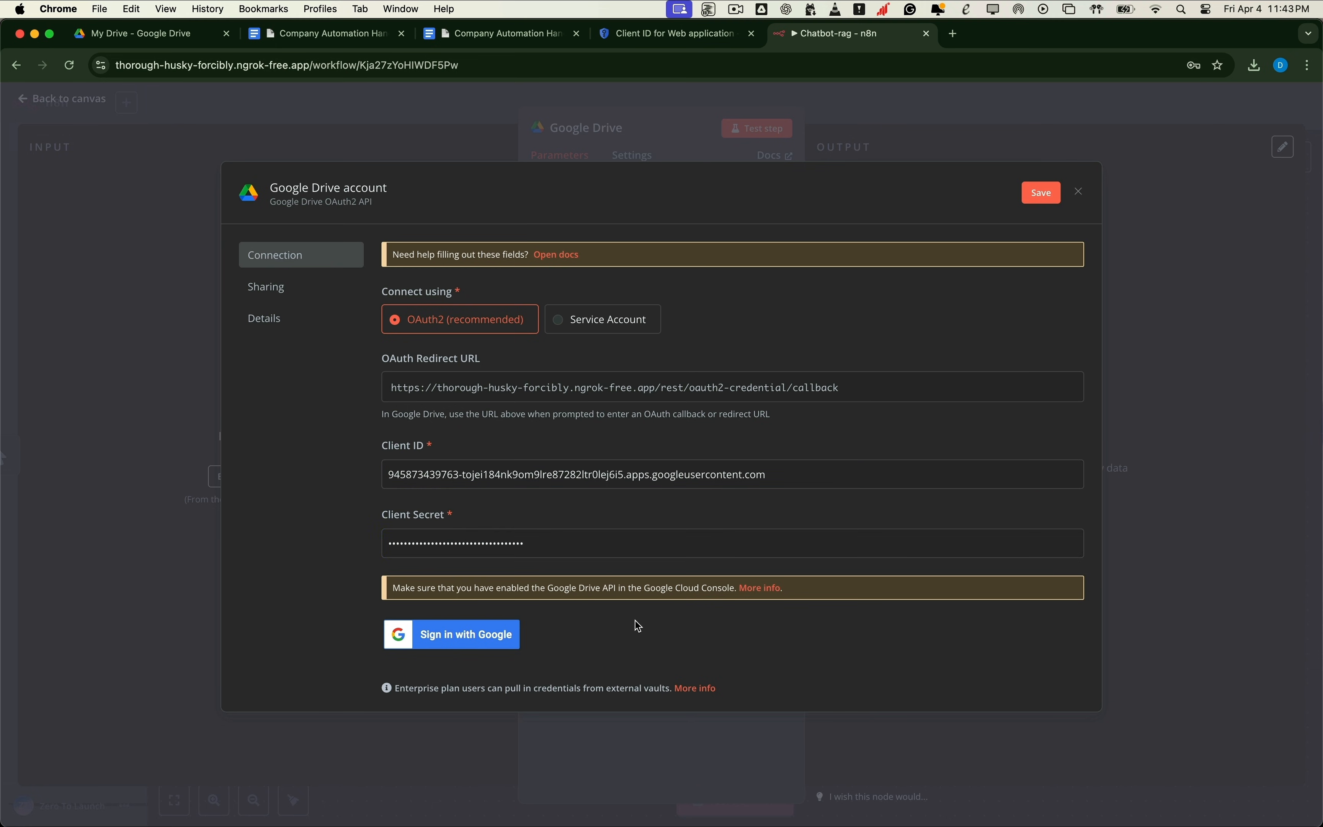
{"action": "left_click", "coordinate": [699, 36]}
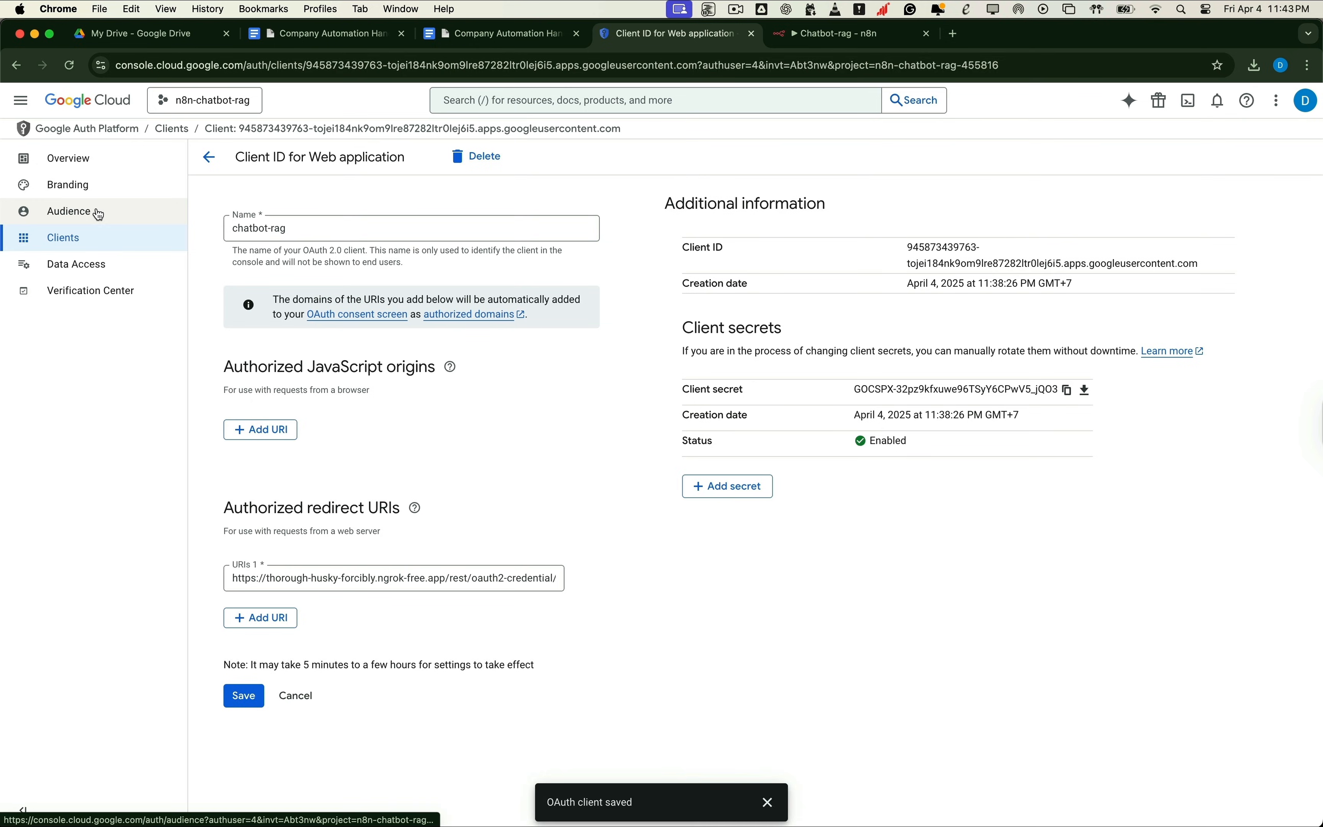
Step: Publish the chatbot-rag OAuth app to production from the Audience page
{"action": "left_click", "coordinate": [46, 217]}
{"action": "left_click", "coordinate": [271, 272]}
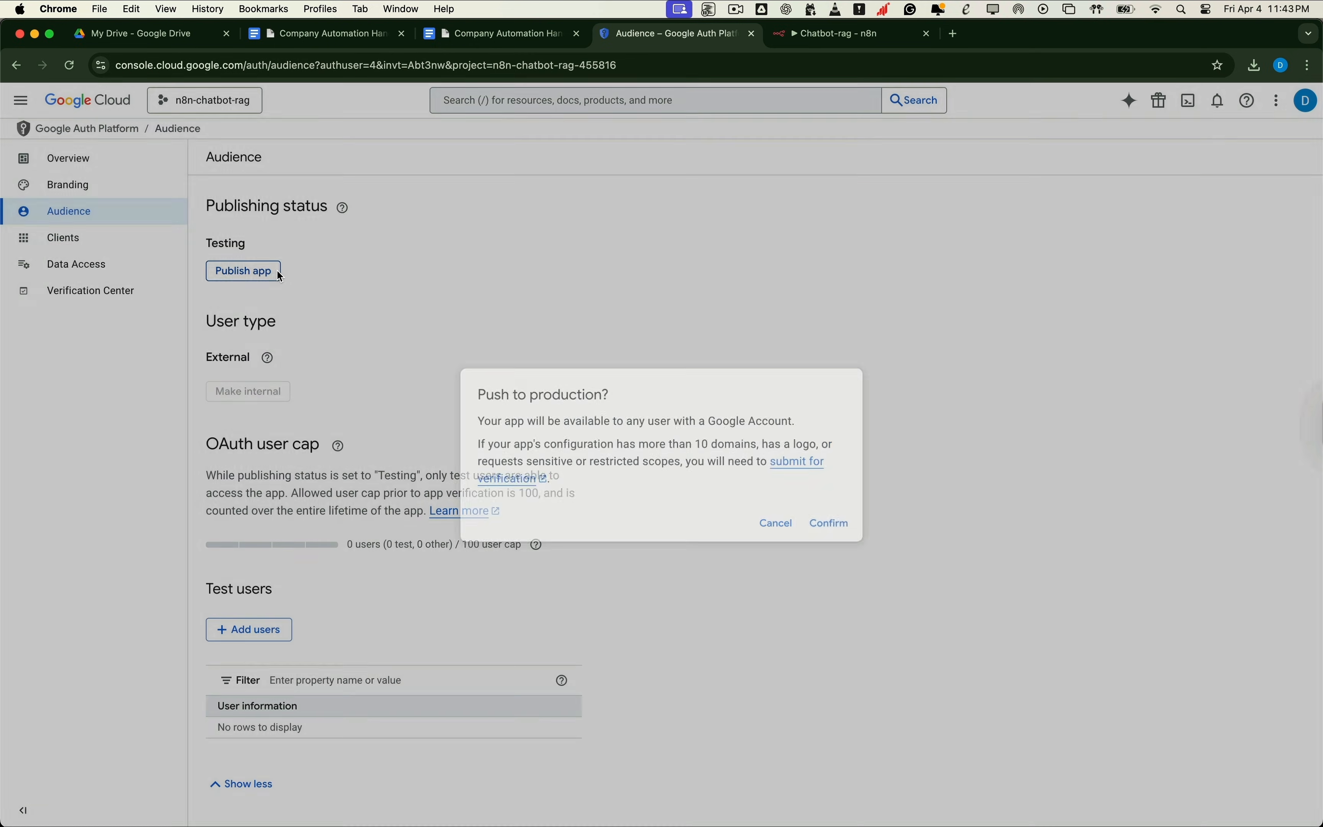
{"action": "left_click", "coordinate": [840, 528]}
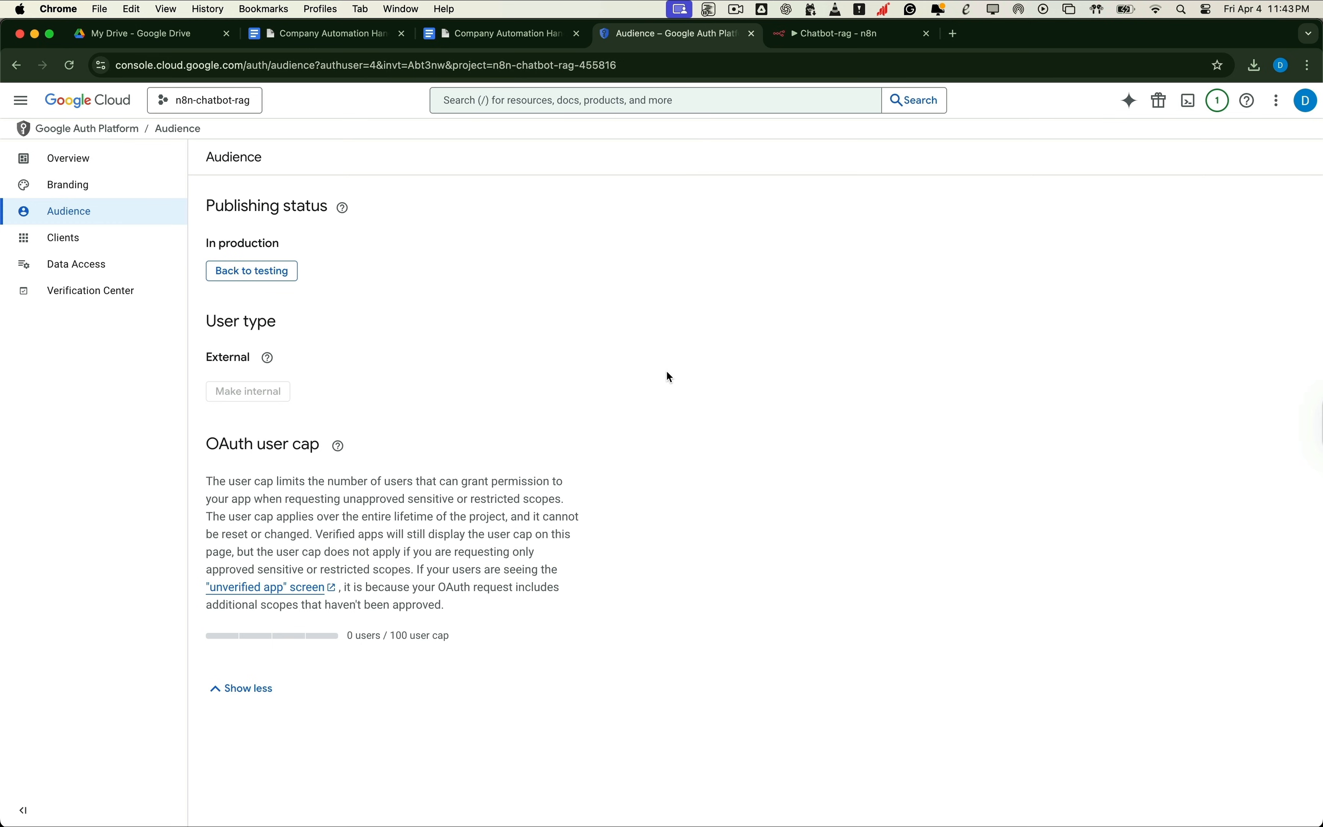
{"action": "left_click", "coordinate": [812, 41]}
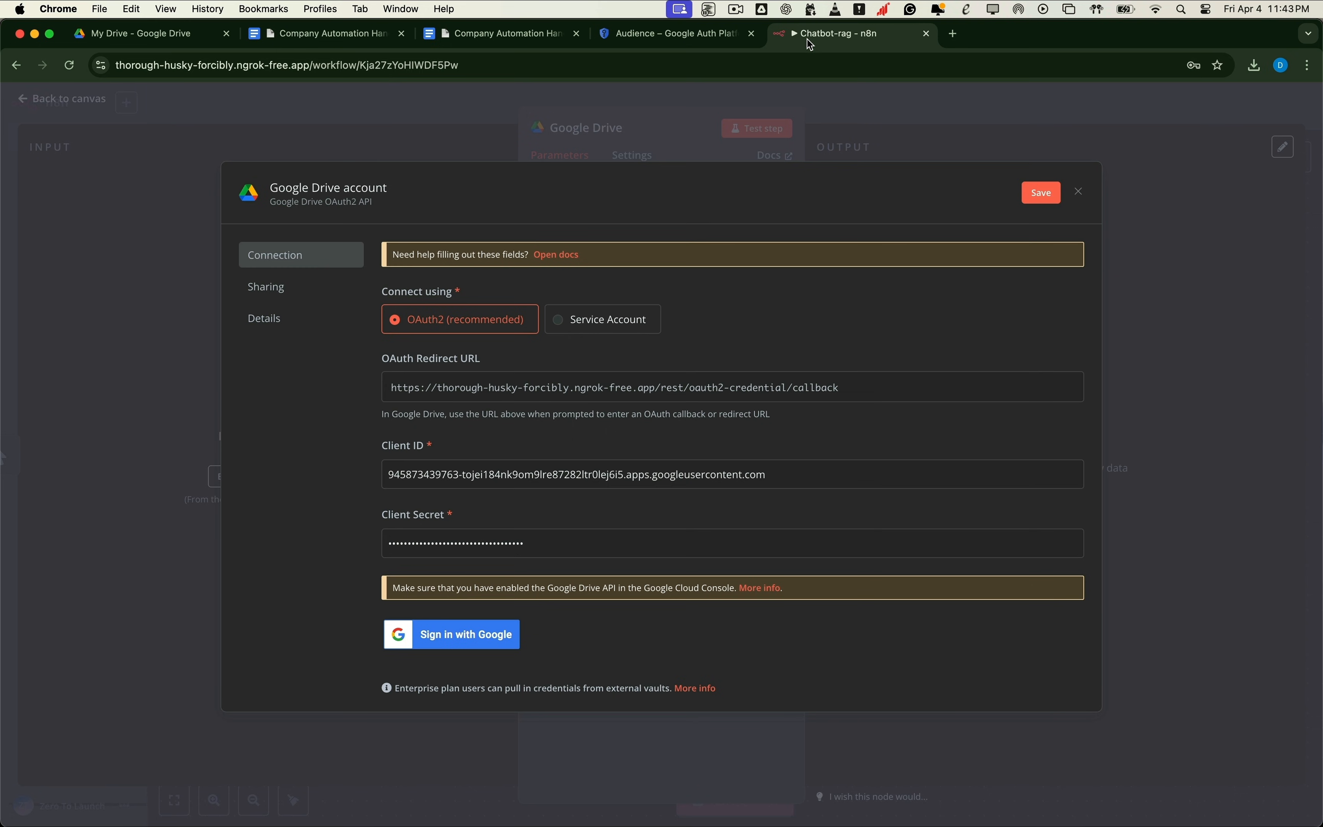
Step: Save the credential and grant the unverified app all requested Google Drive permissions through Google sign-in
{"action": "left_click", "coordinate": [506, 641]}
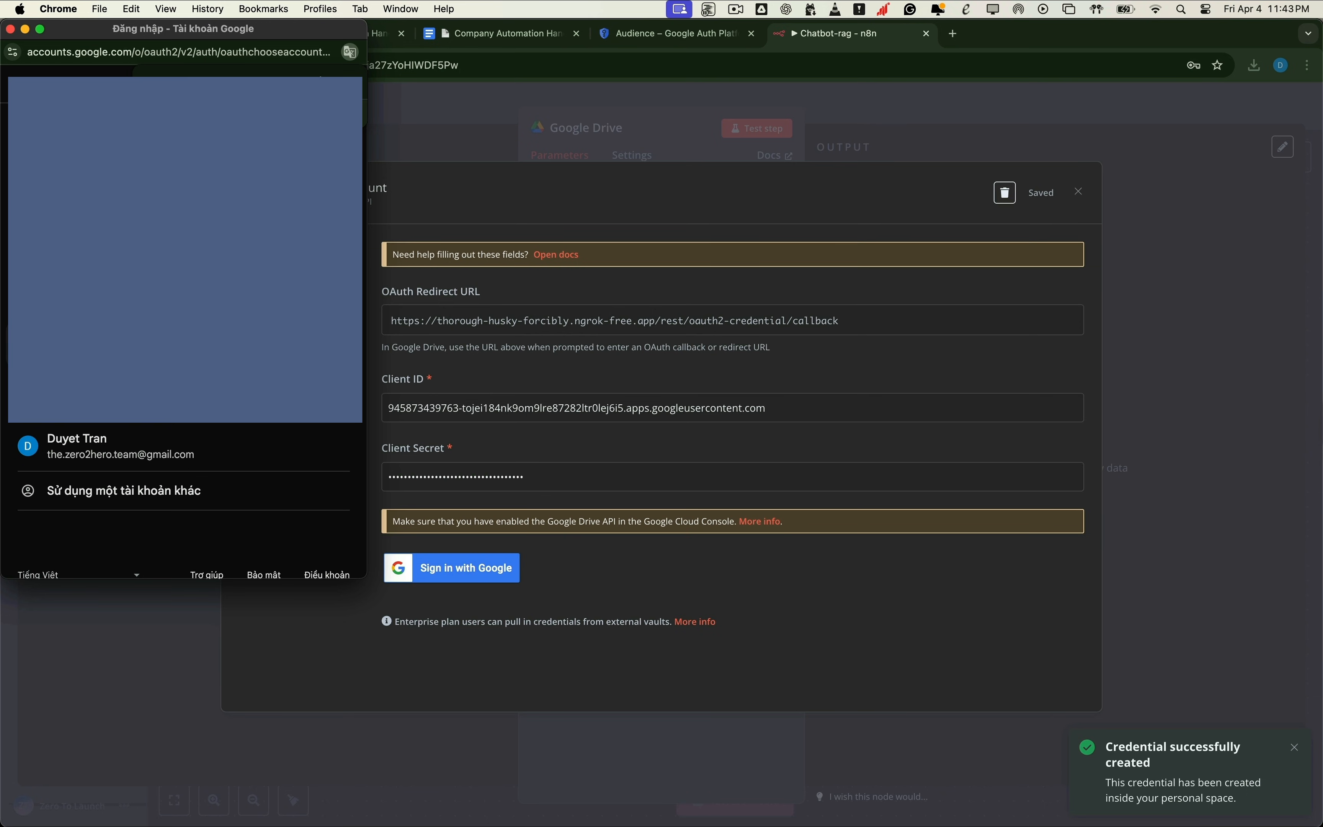
{"action": "left_click", "coordinate": [173, 451]}
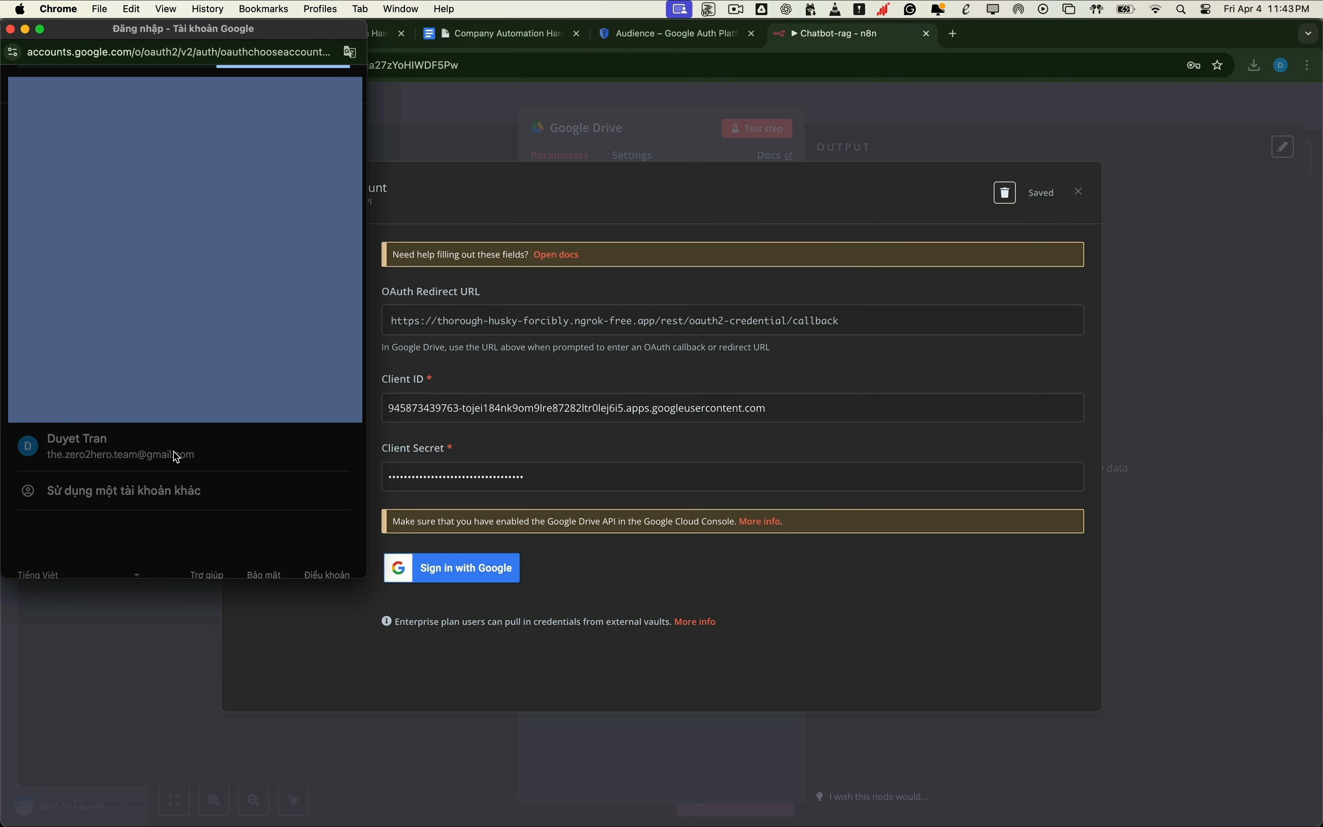
{"action": "left_click", "coordinate": [41, 364]}
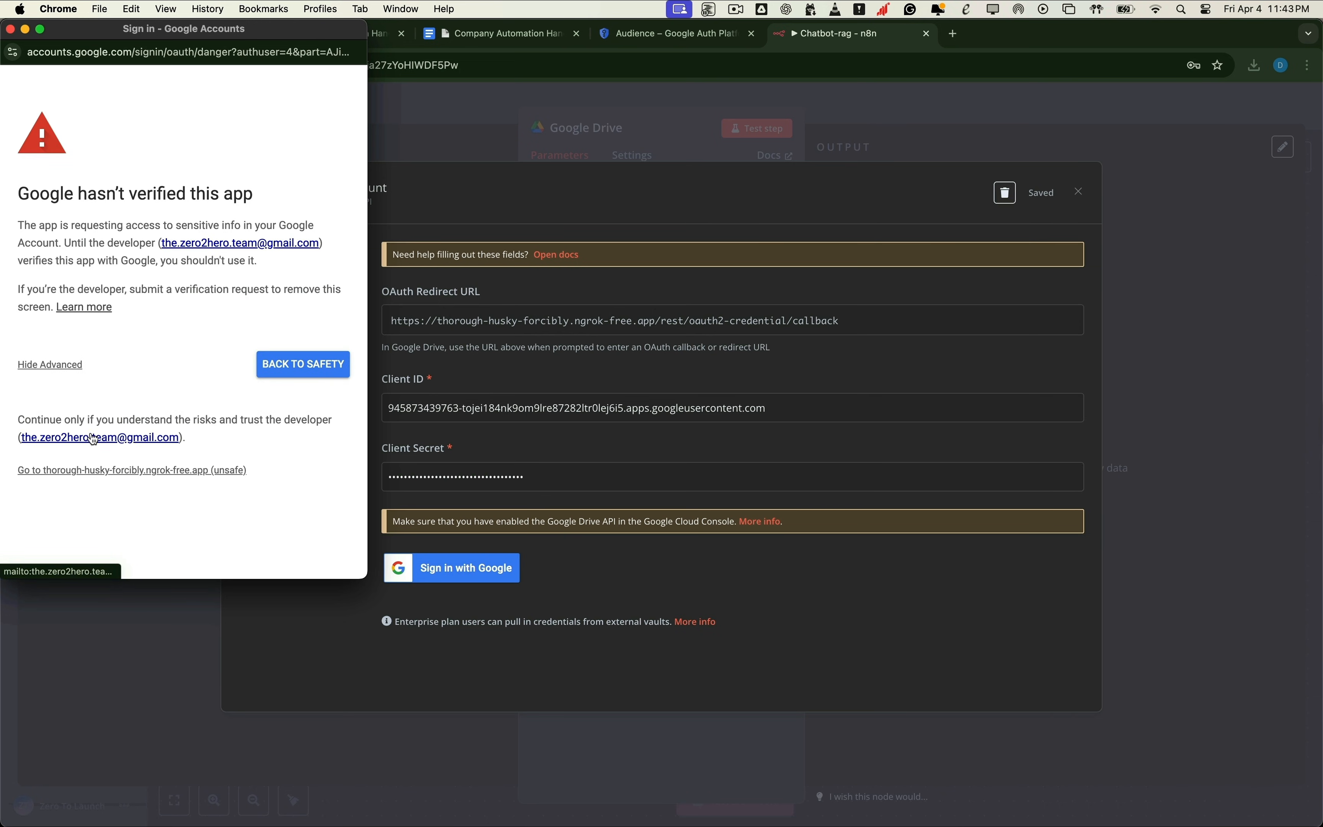
{"action": "left_click", "coordinate": [111, 471]}
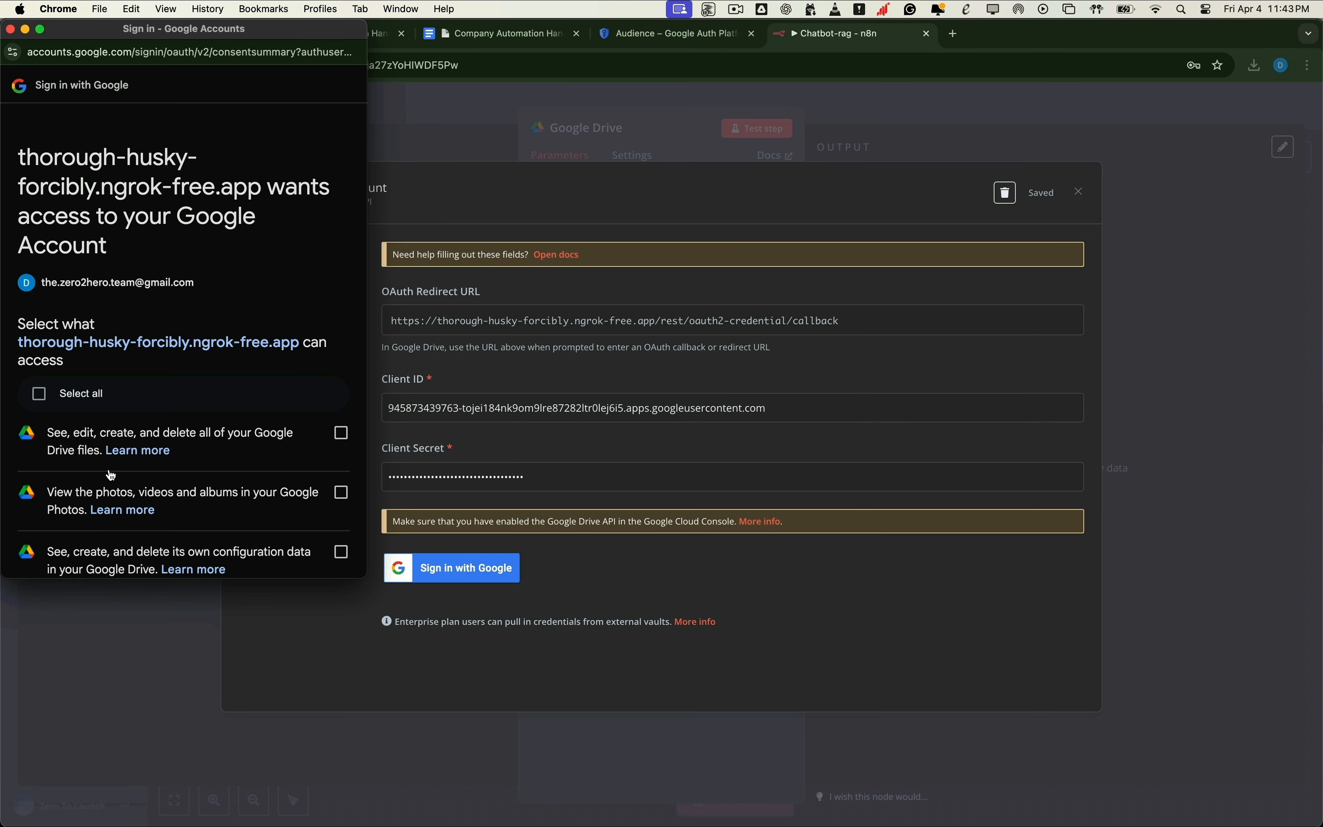
{"action": "scroll", "coordinate": [213, 344], "scroll_direction": "down", "scroll_amount": 5}
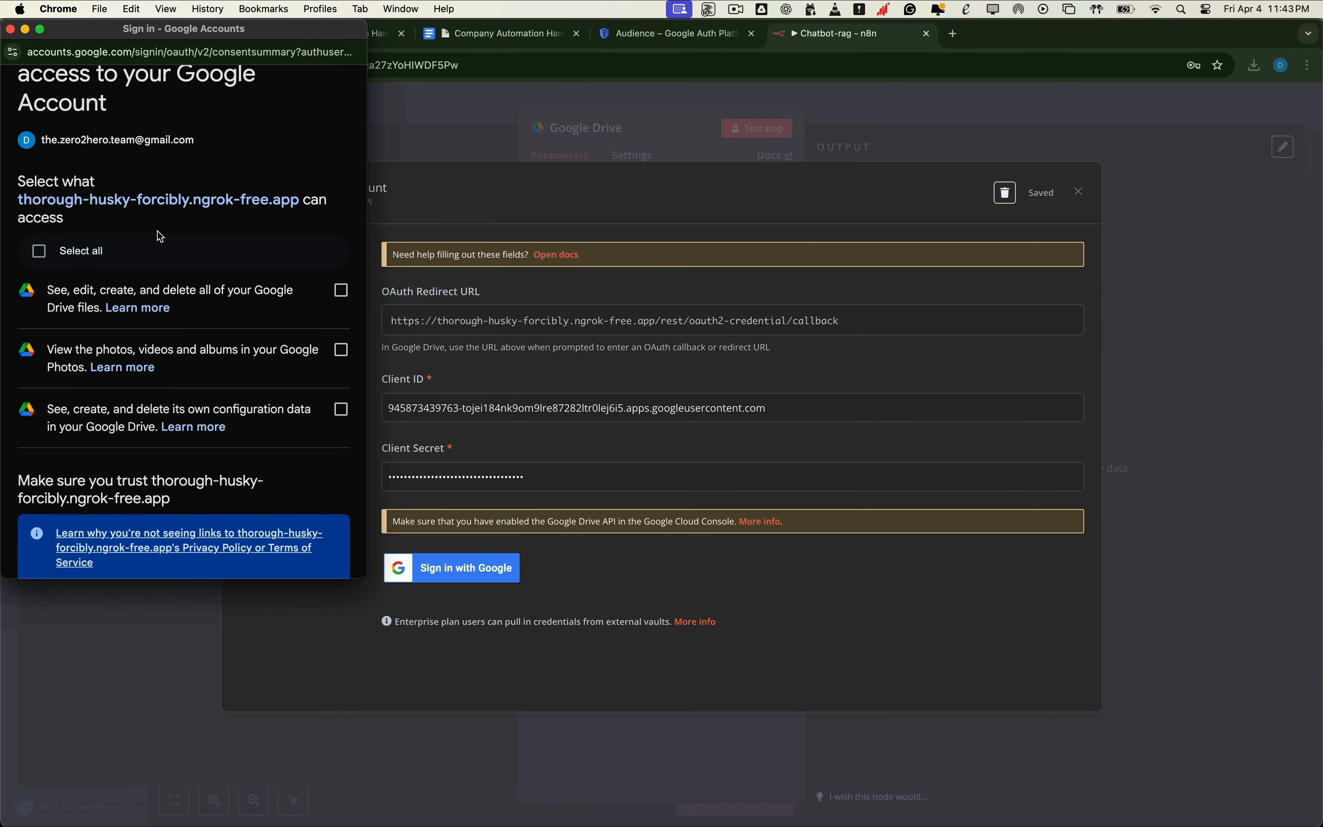
{"action": "left_click", "coordinate": [42, 258]}
{"action": "scroll", "coordinate": [206, 260], "scroll_direction": "down", "scroll_amount": 8}
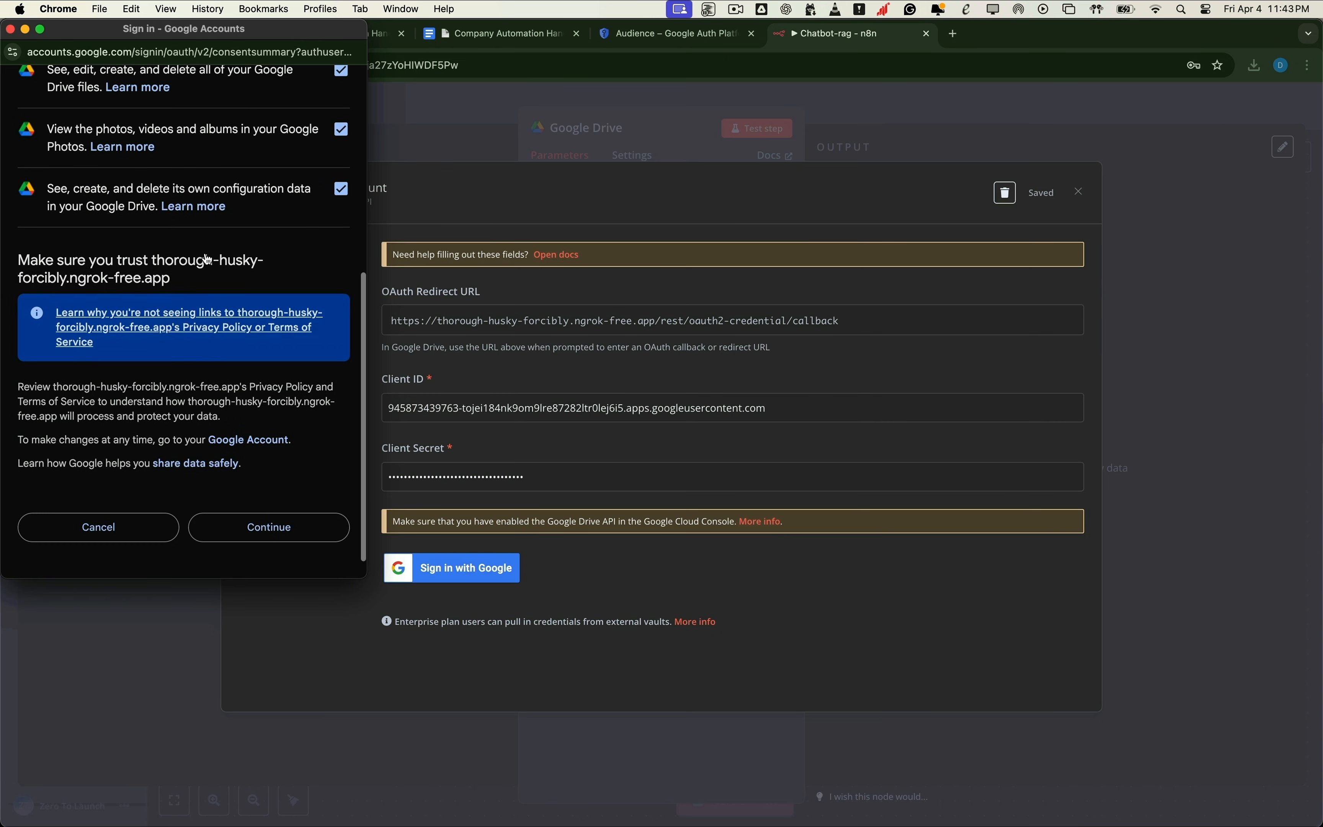
{"action": "left_click", "coordinate": [272, 529]}
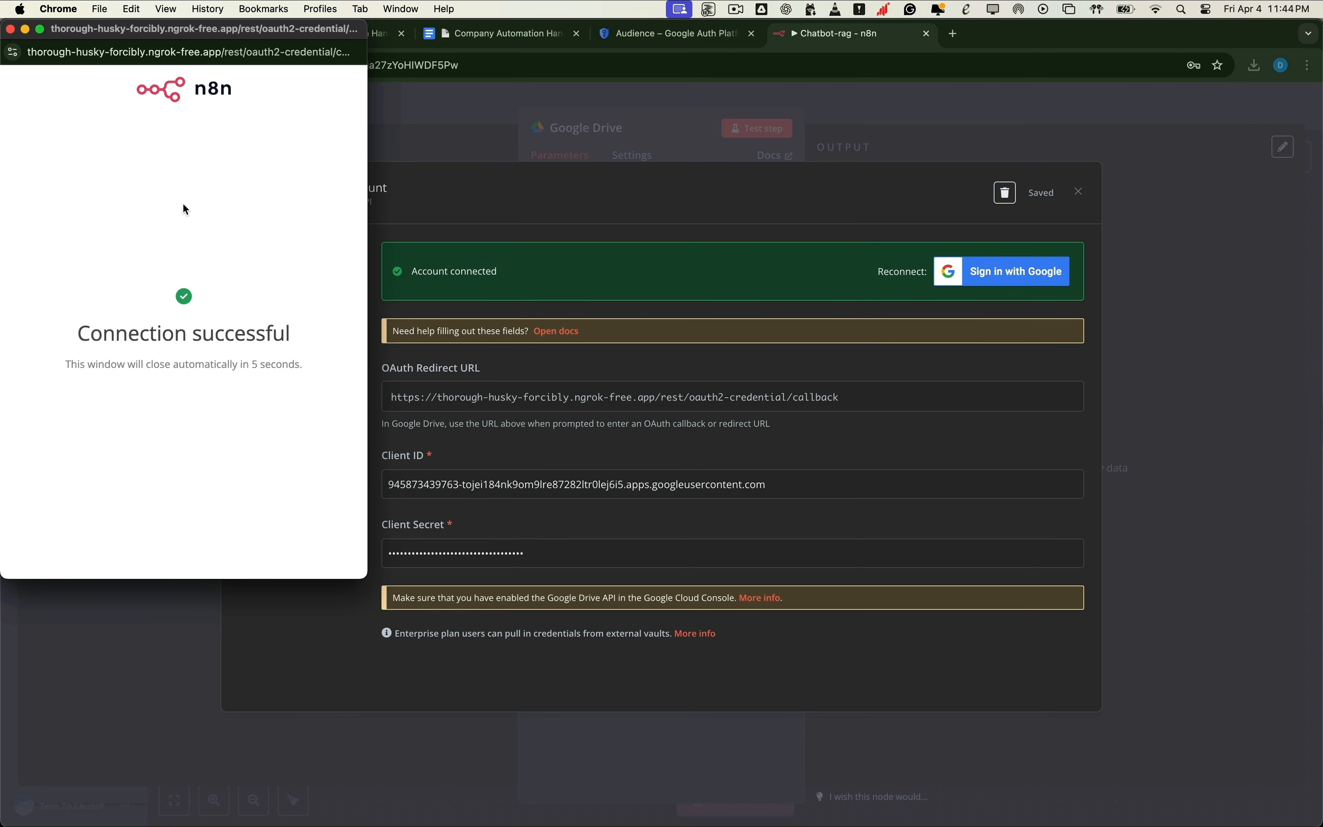
{"action": "left_click", "coordinate": [11, 30]}
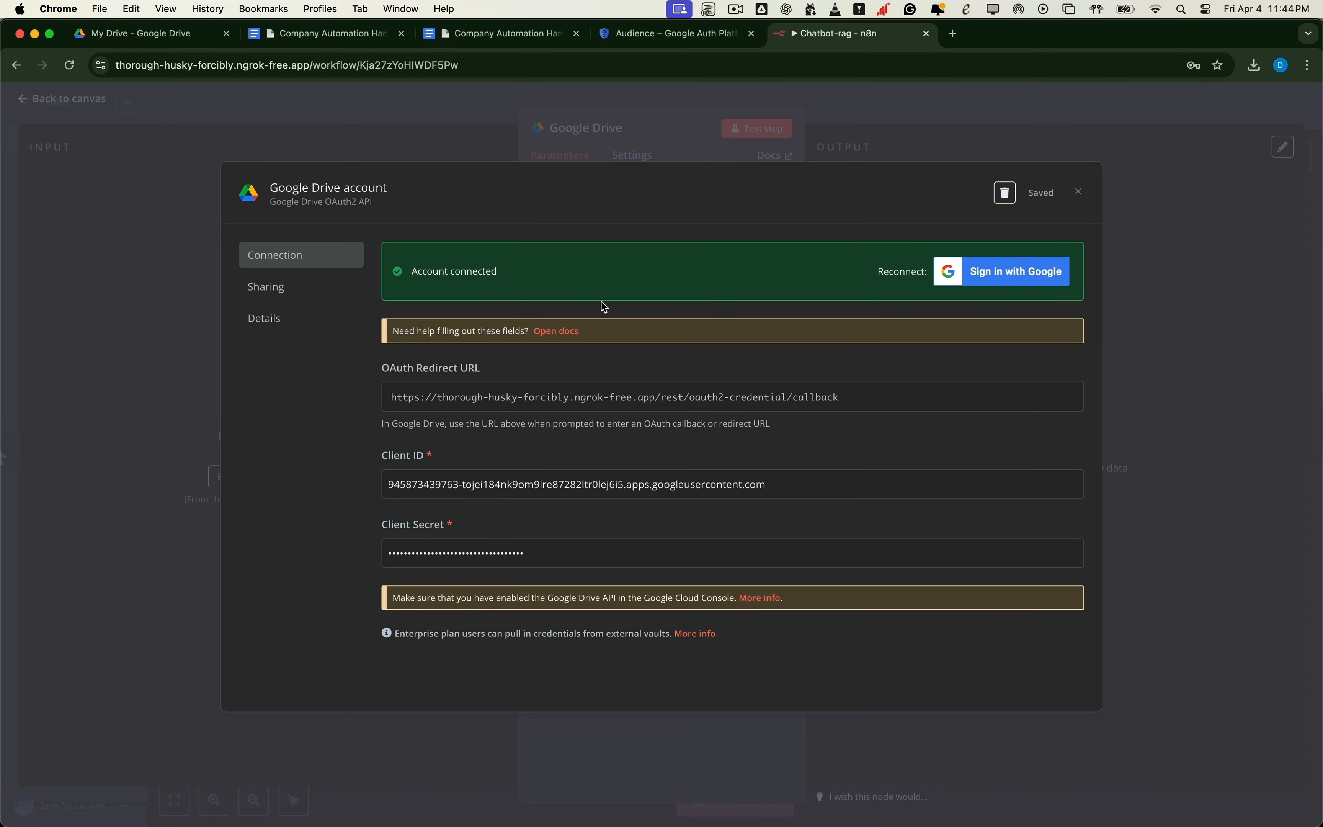
Step: Pick 'Company Automation Handbook – Internal Guide' from the Drive file list and open it in Drive
{"action": "left_click", "coordinate": [1080, 194]}
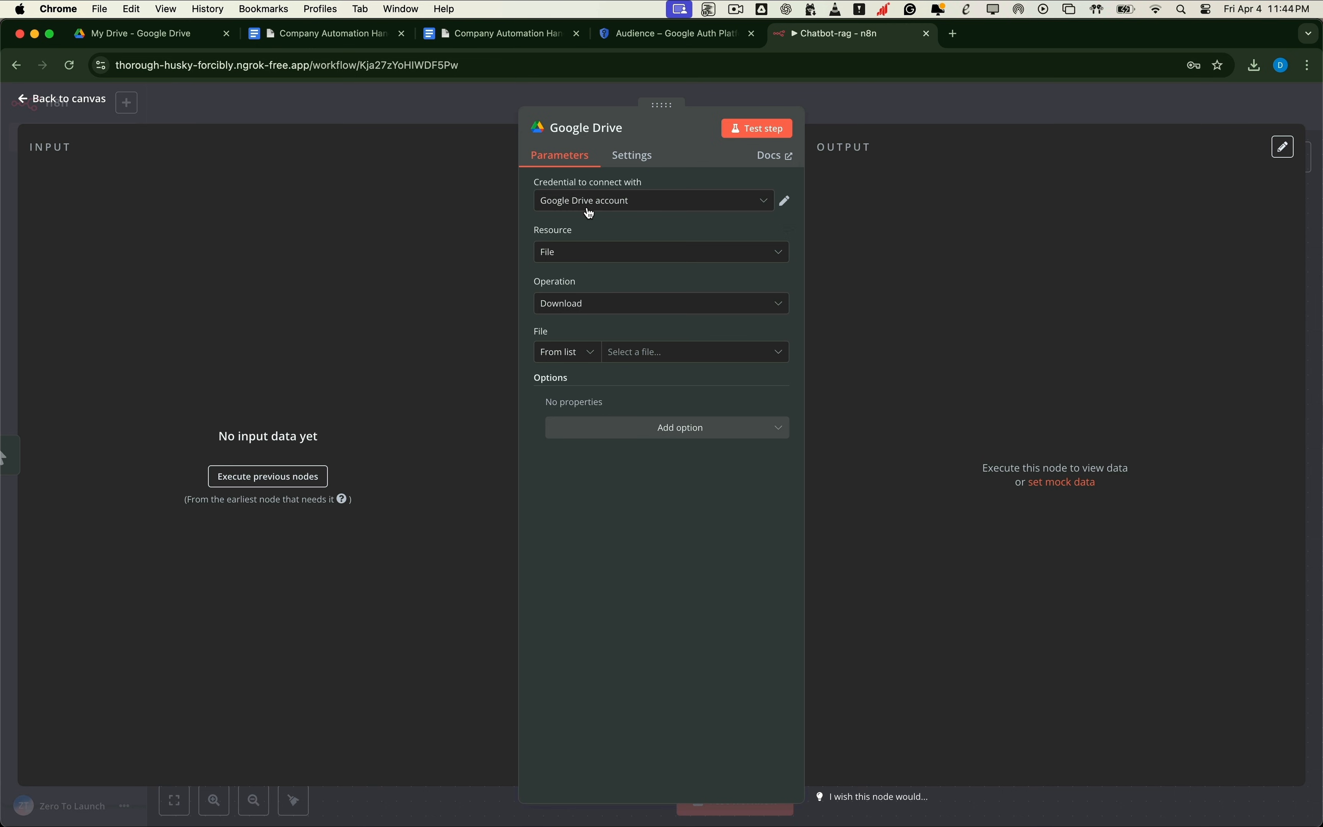
{"action": "left_click", "coordinate": [780, 355]}
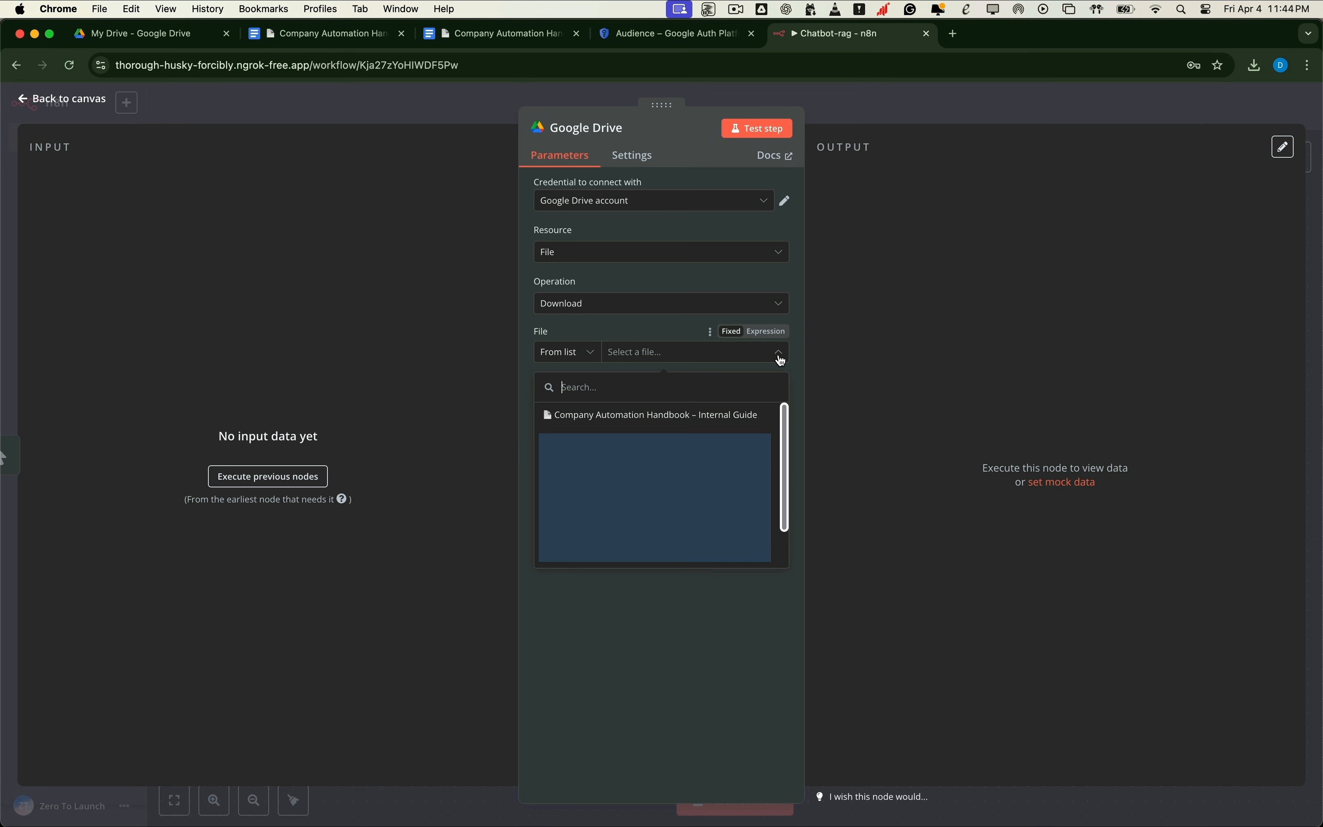
{"action": "left_click", "coordinate": [650, 415]}
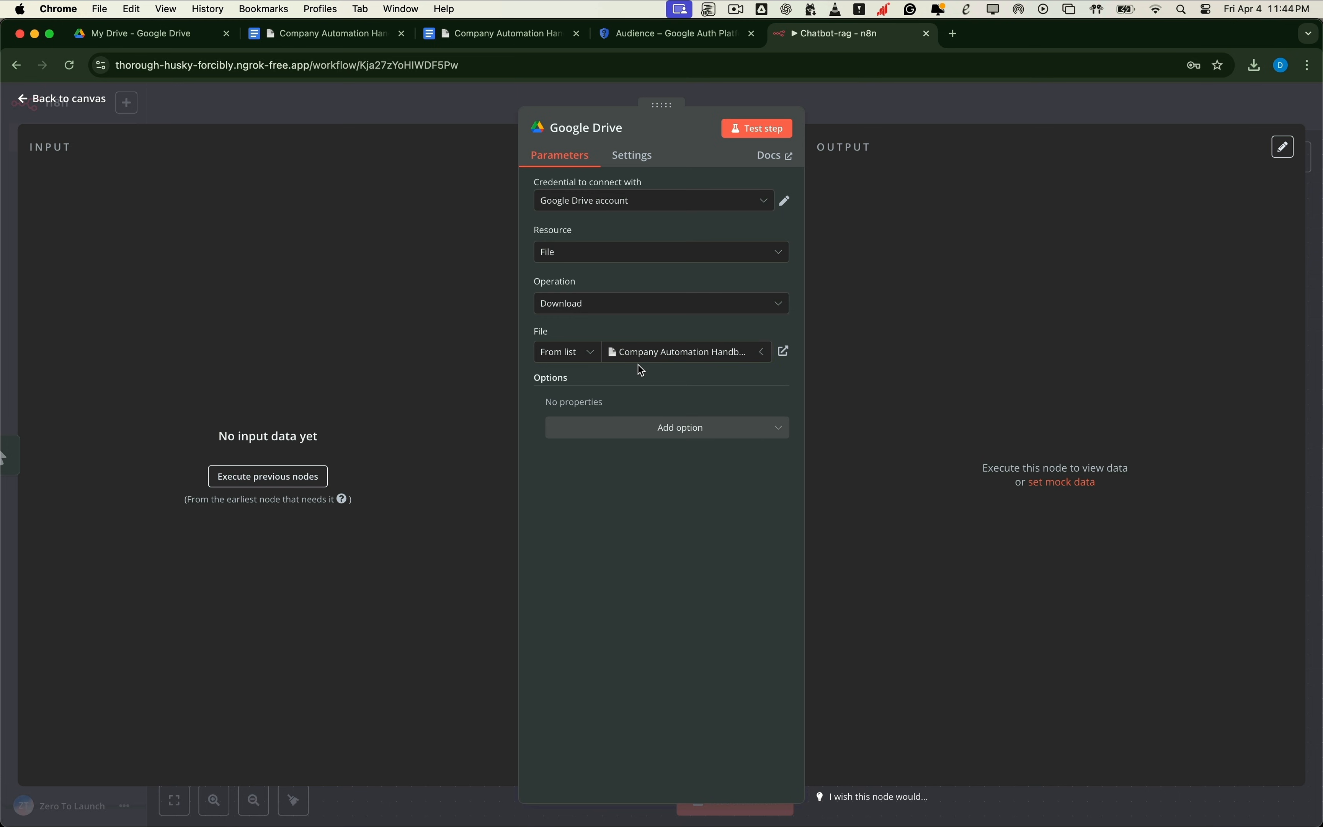
{"action": "left_click", "coordinate": [785, 352]}
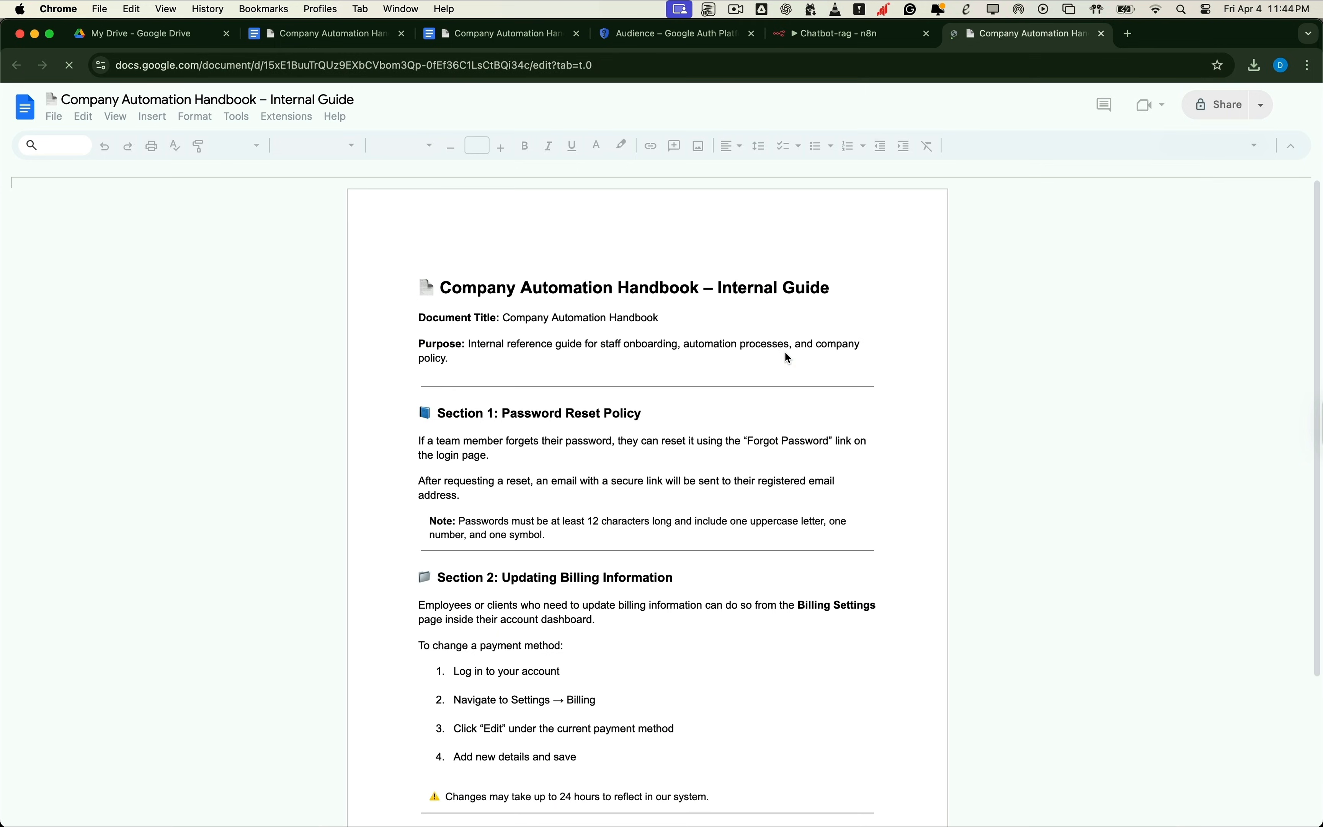
{"action": "left_click", "coordinate": [148, 33]}
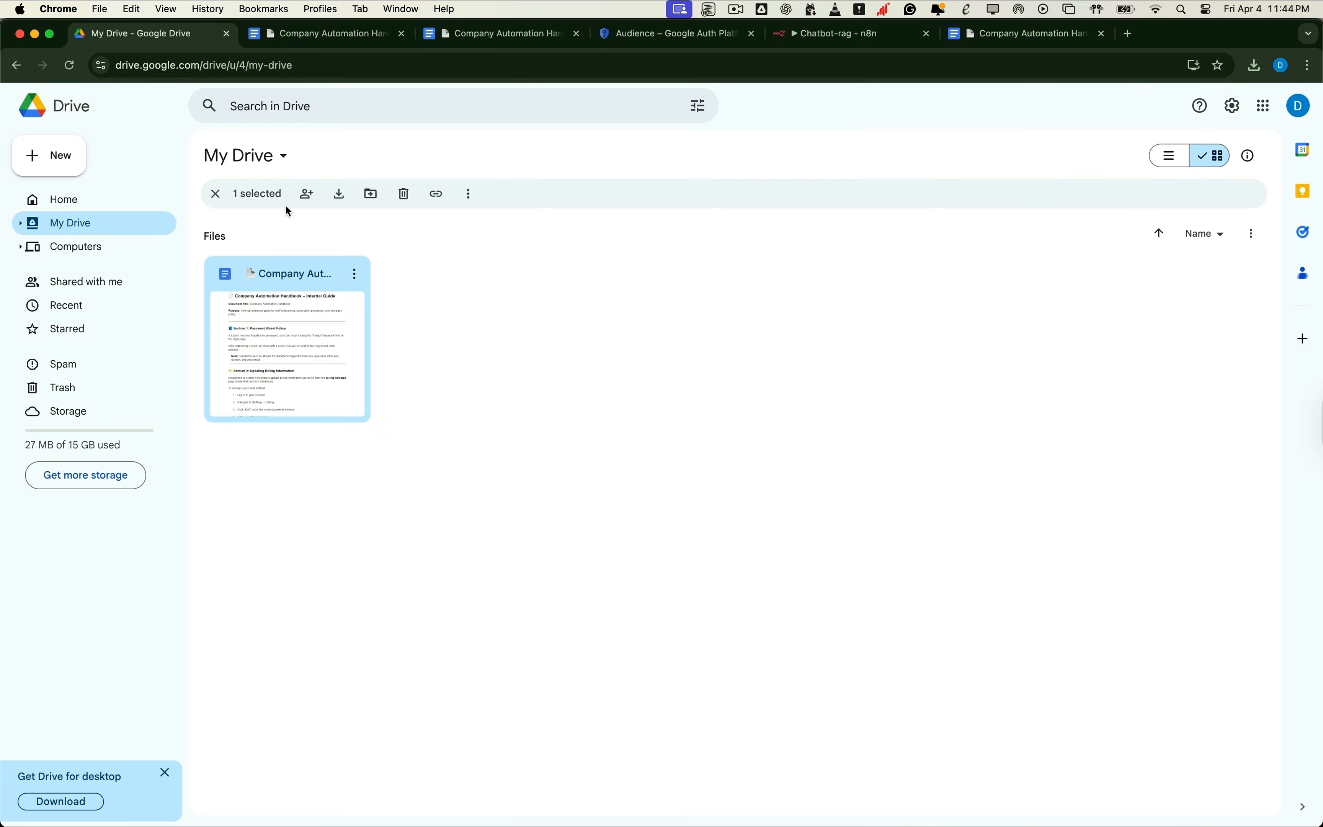
{"action": "left_click", "coordinate": [488, 286]}
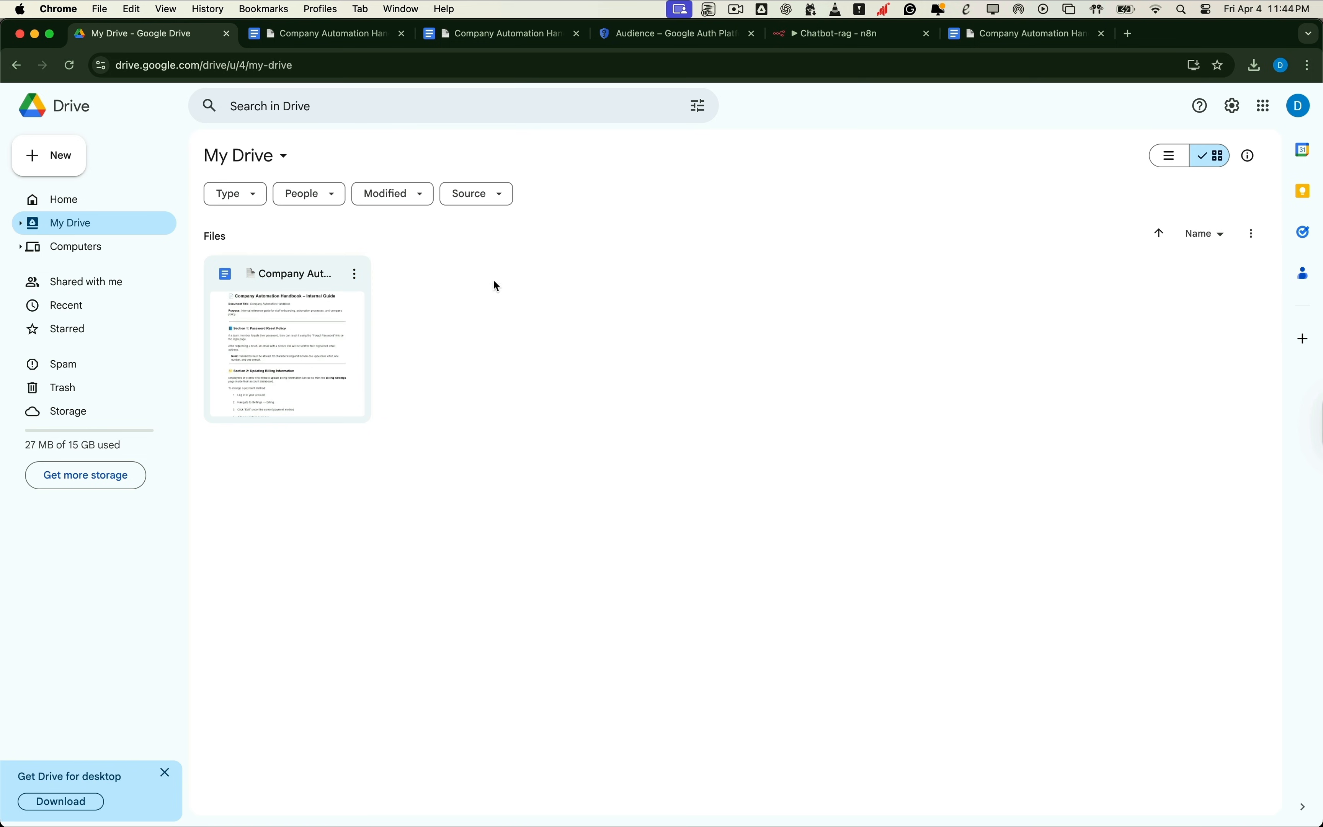
{"action": "left_click", "coordinate": [792, 39]}
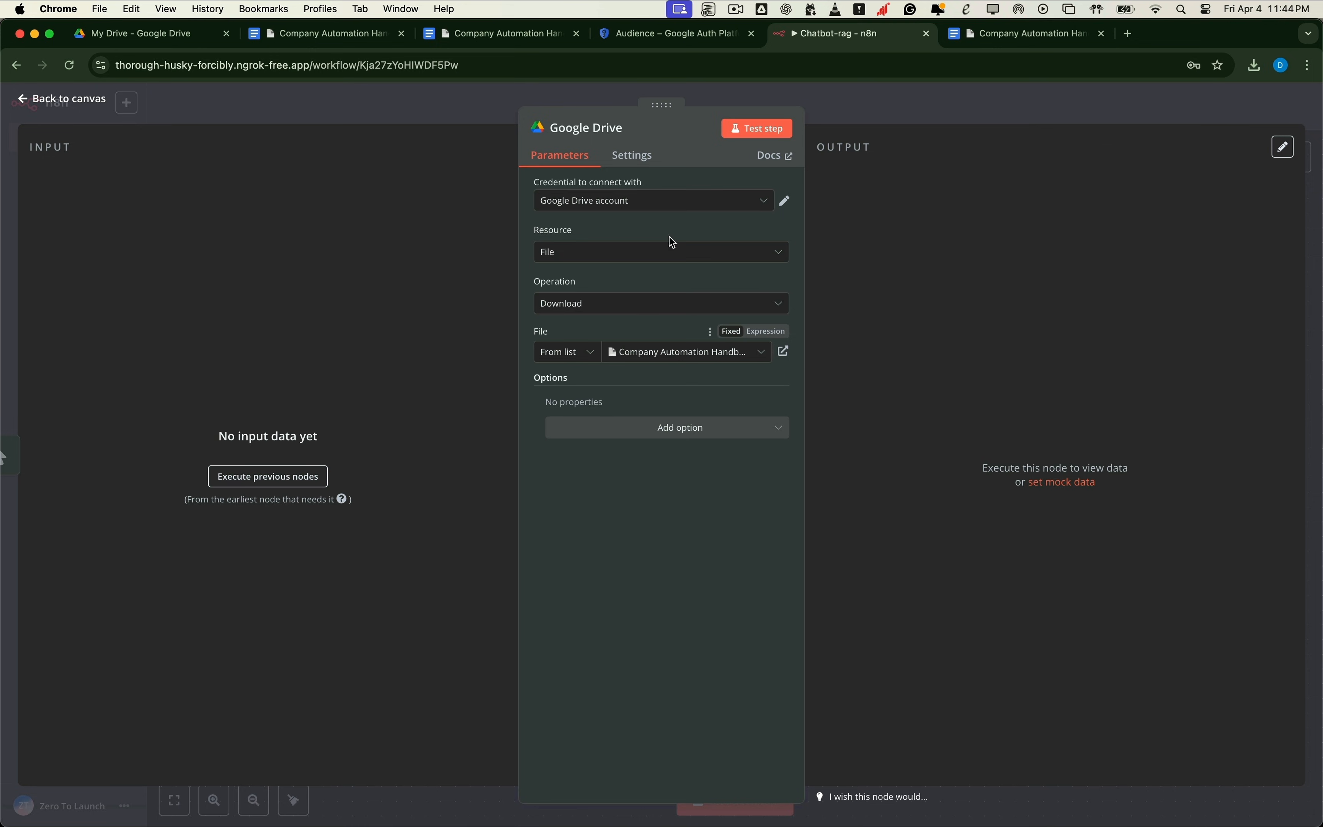
Step: Switch the File mode to By URL and enter the handbook's Google Docs link
{"action": "left_click", "coordinate": [594, 357]}
{"action": "left_click", "coordinate": [558, 414]}
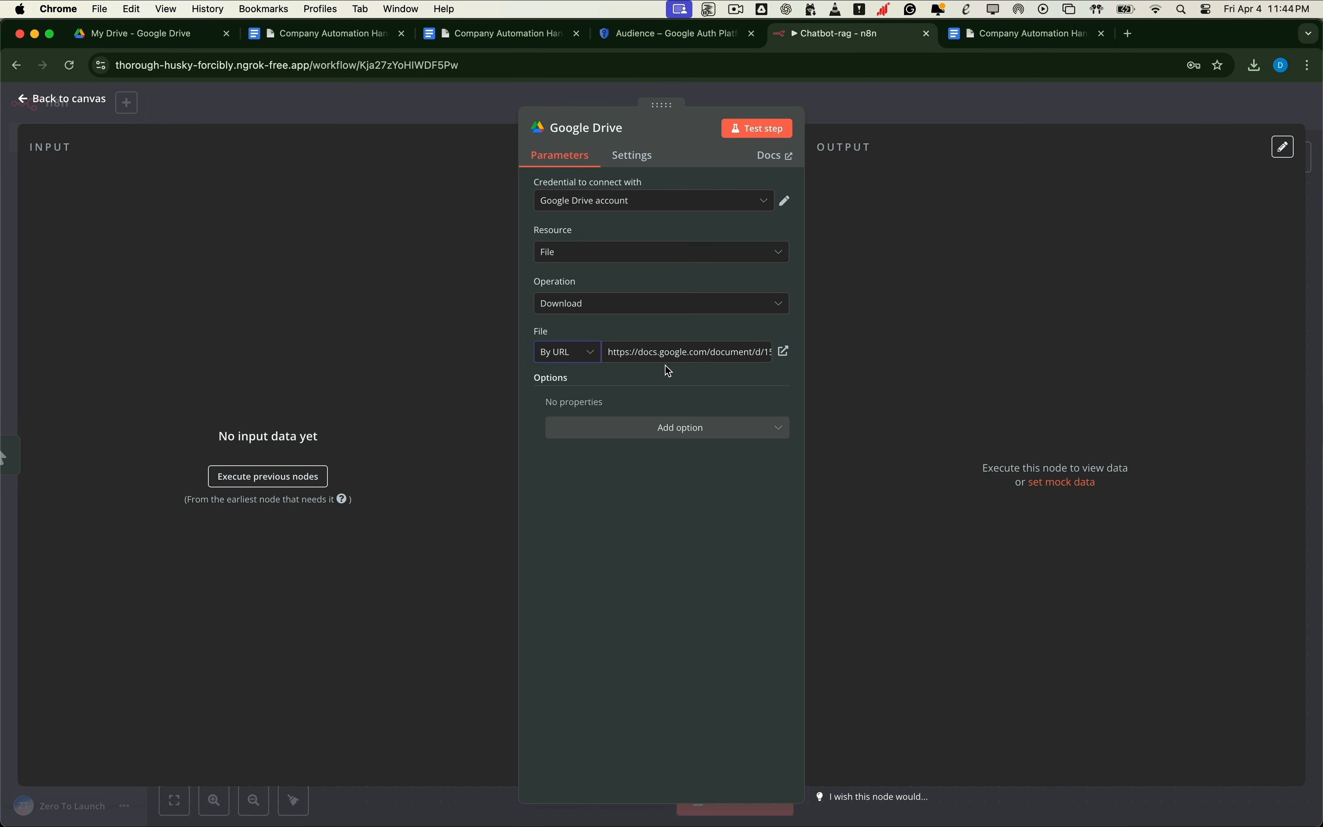
{"action": "left_click_drag", "start_coordinate": [685, 352], "coordinate": [797, 351]}
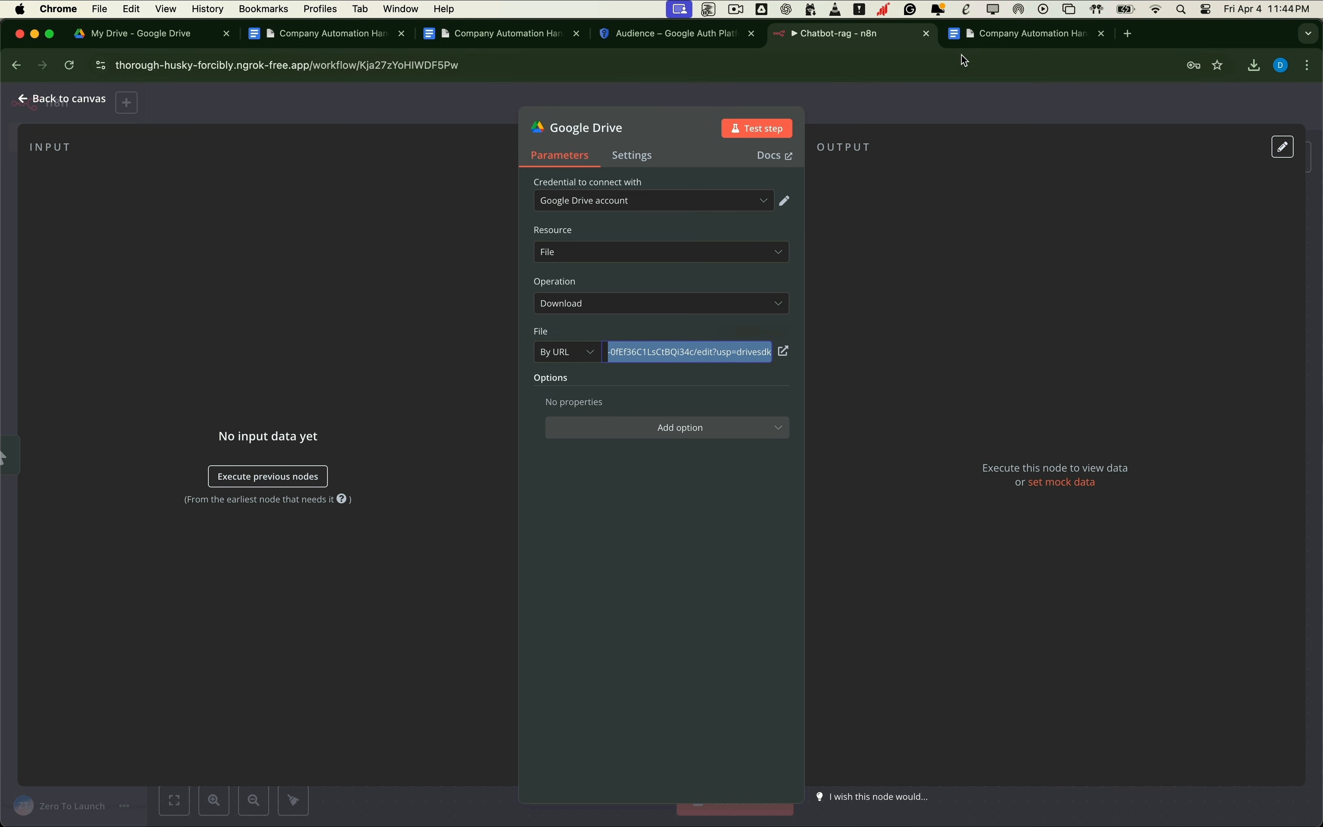
{"action": "left_click", "coordinate": [991, 33]}
{"action": "left_click", "coordinate": [501, 66]}
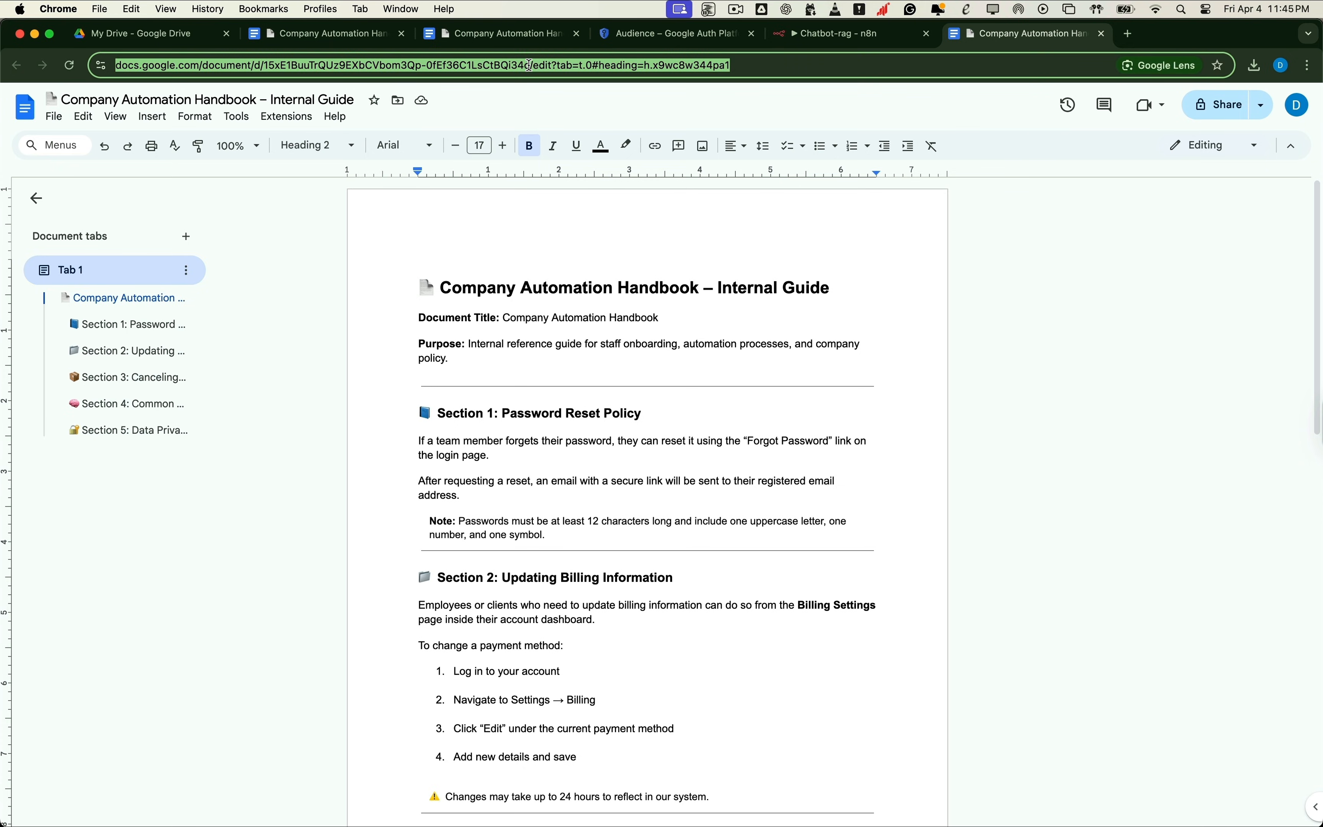
{"action": "left_click", "coordinate": [785, 38]}
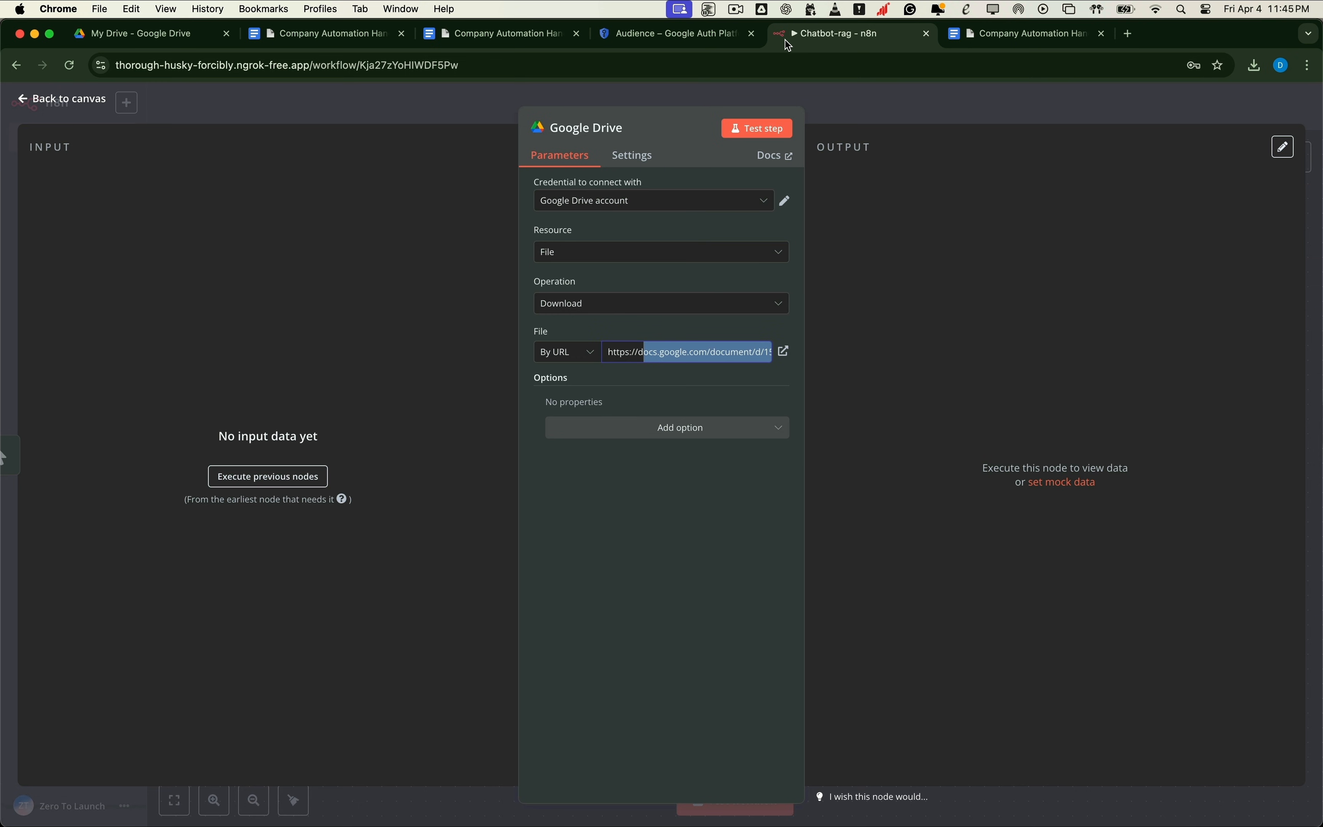
{"action": "left_click", "coordinate": [648, 378]}
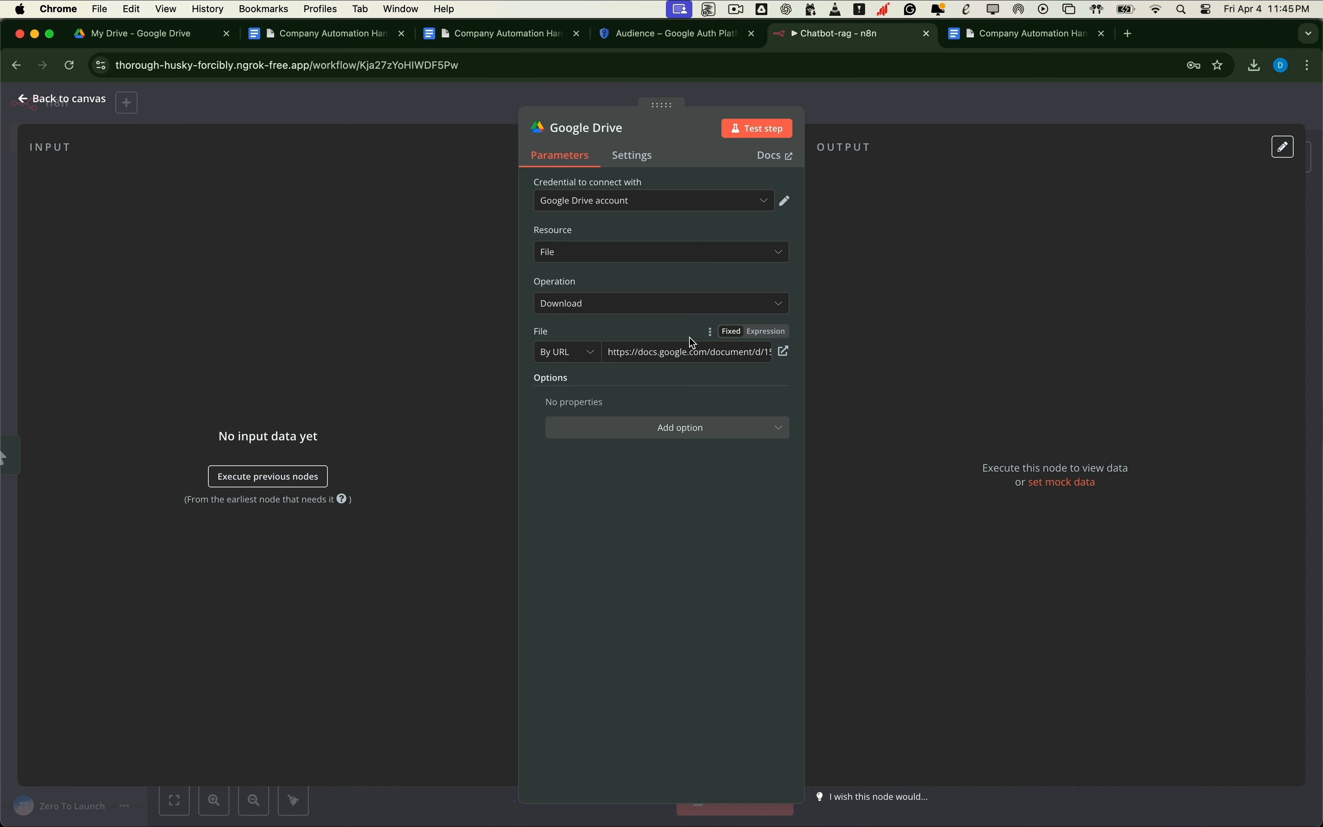
{"action": "left_click", "coordinate": [76, 109]}
Step: Test the workflow and inspect the Google Drive node's 1-item output
{"action": "left_click", "coordinate": [659, 484]}
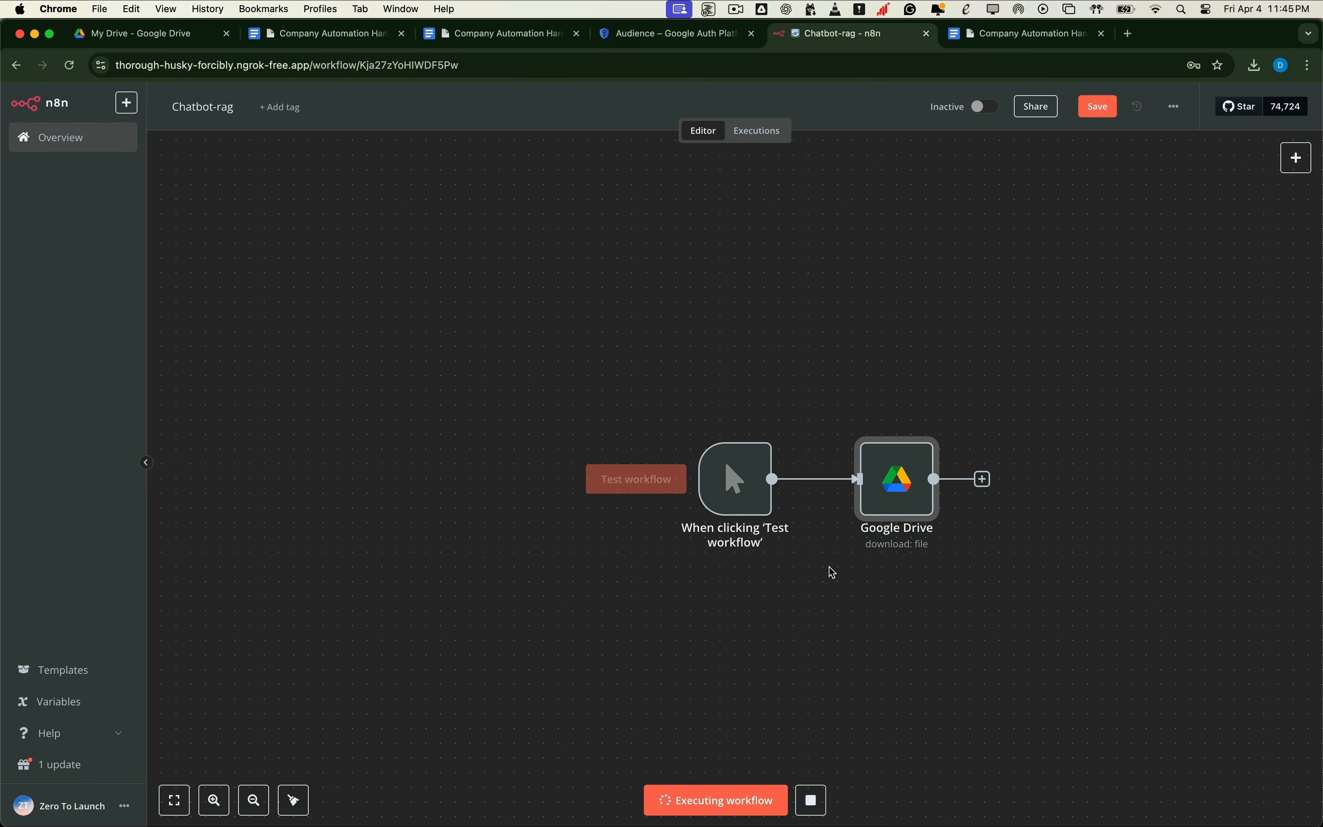
{"action": "scroll", "coordinate": [830, 569], "scroll_direction": "right", "scroll_amount": 2}
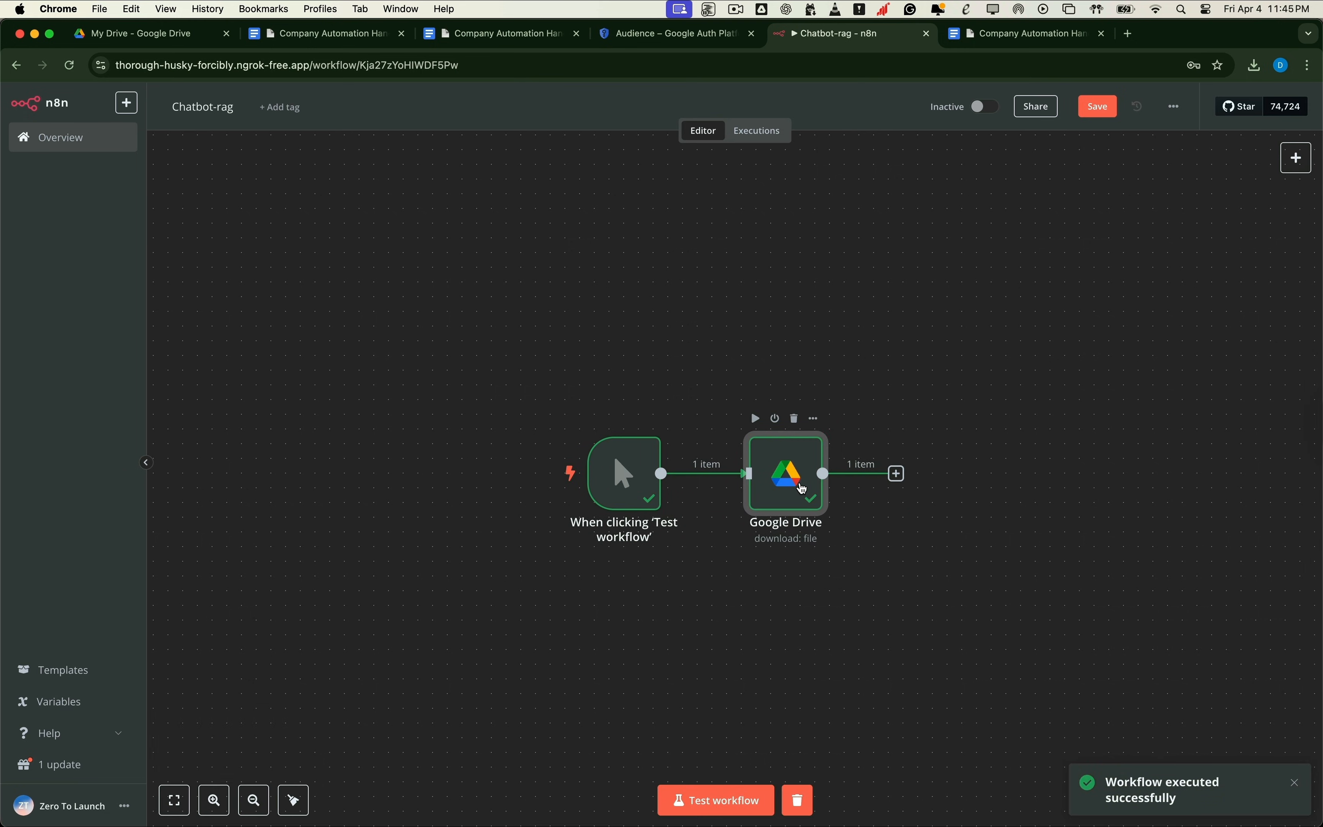
{"action": "double_click", "coordinate": [802, 489]}
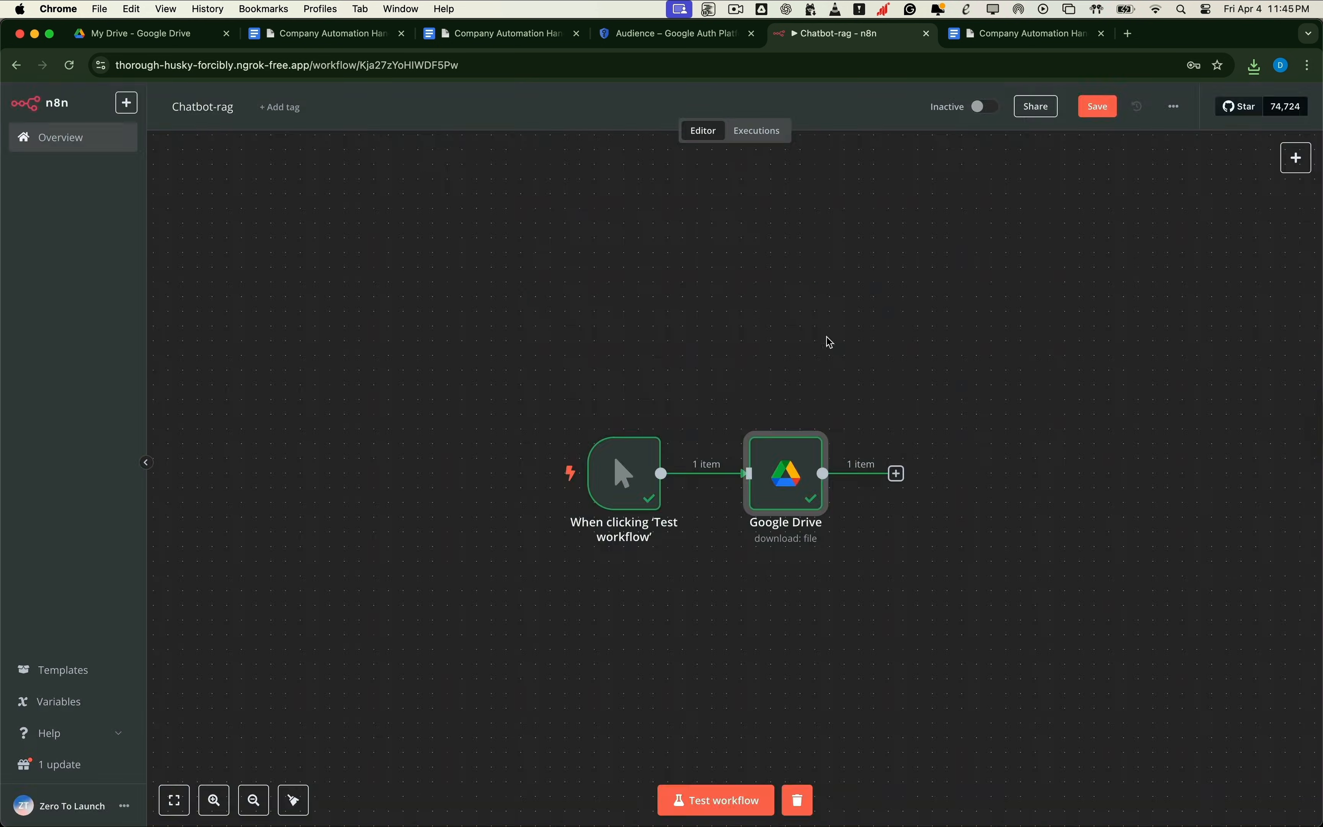
Step: Add a Pinecone Vector Store node after Google Drive using 'Add documents to vector store'
{"action": "left_click", "coordinate": [897, 474]}
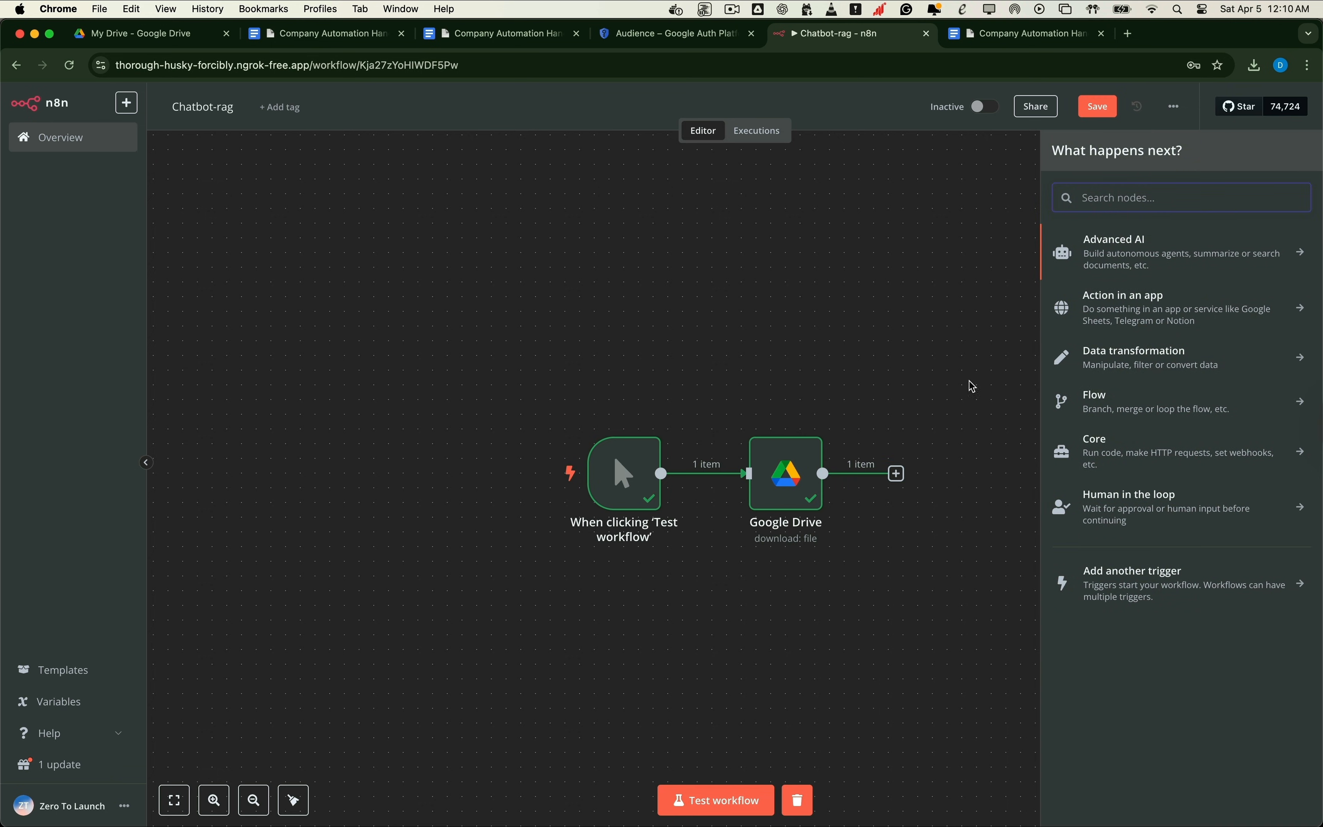
{"action": "type", "text": "vector"}
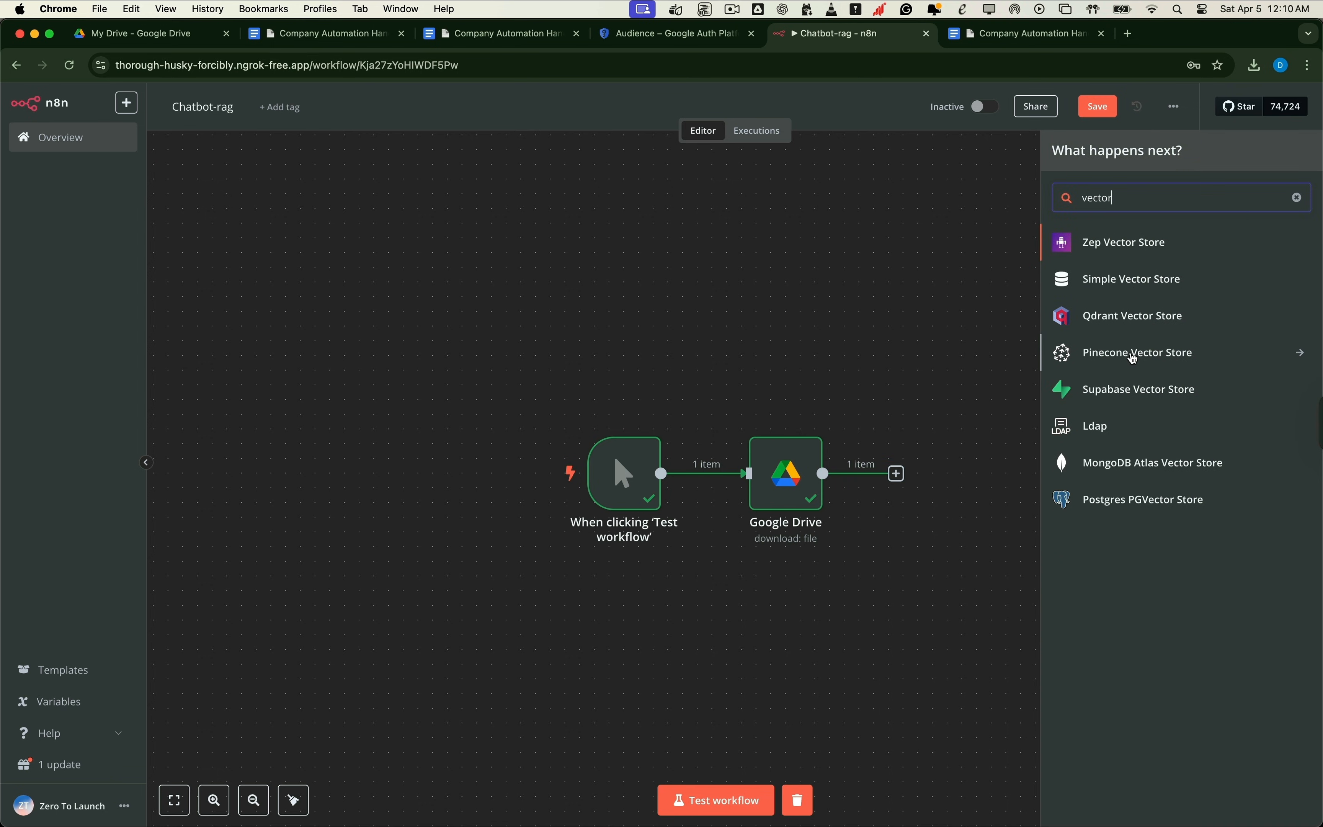
{"action": "left_click", "coordinate": [1134, 359]}
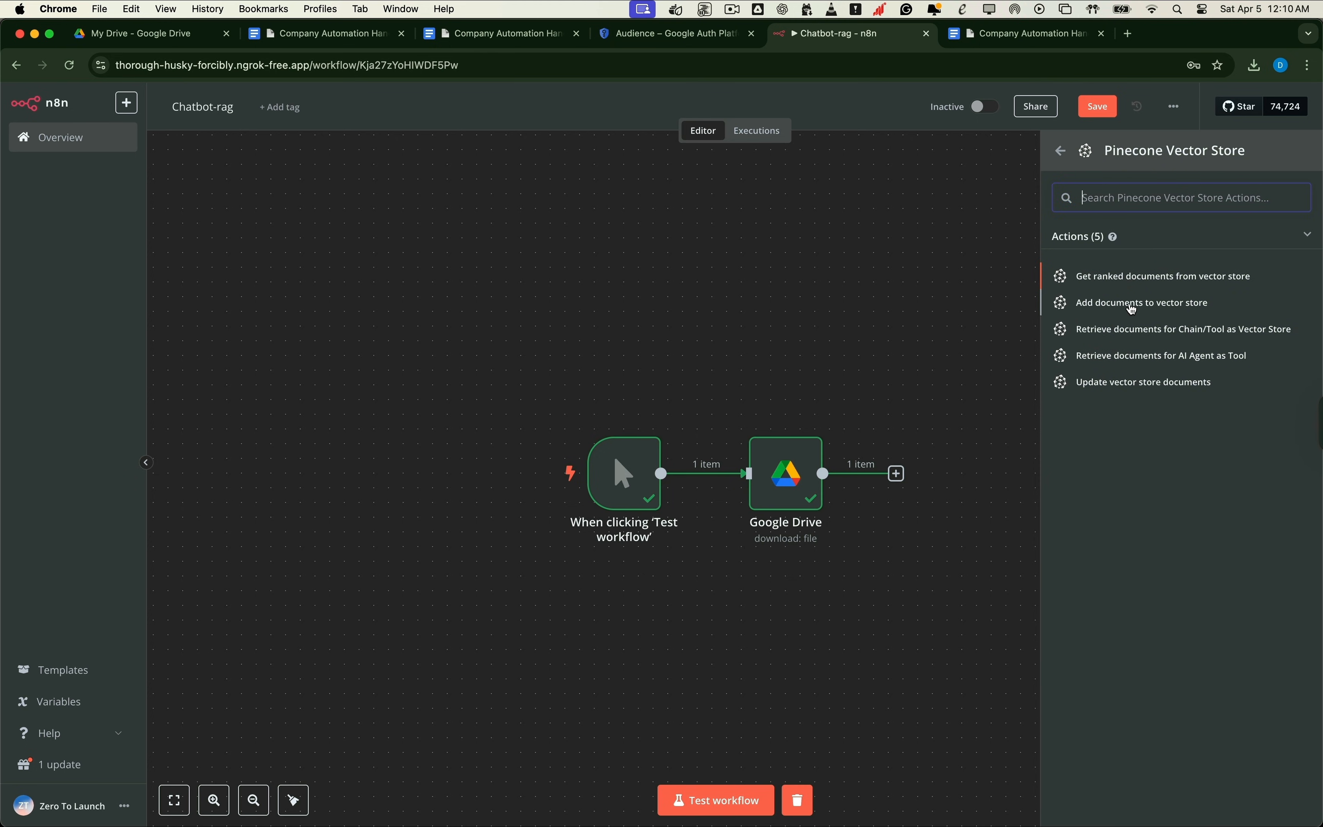
{"action": "left_click", "coordinate": [1137, 305]}
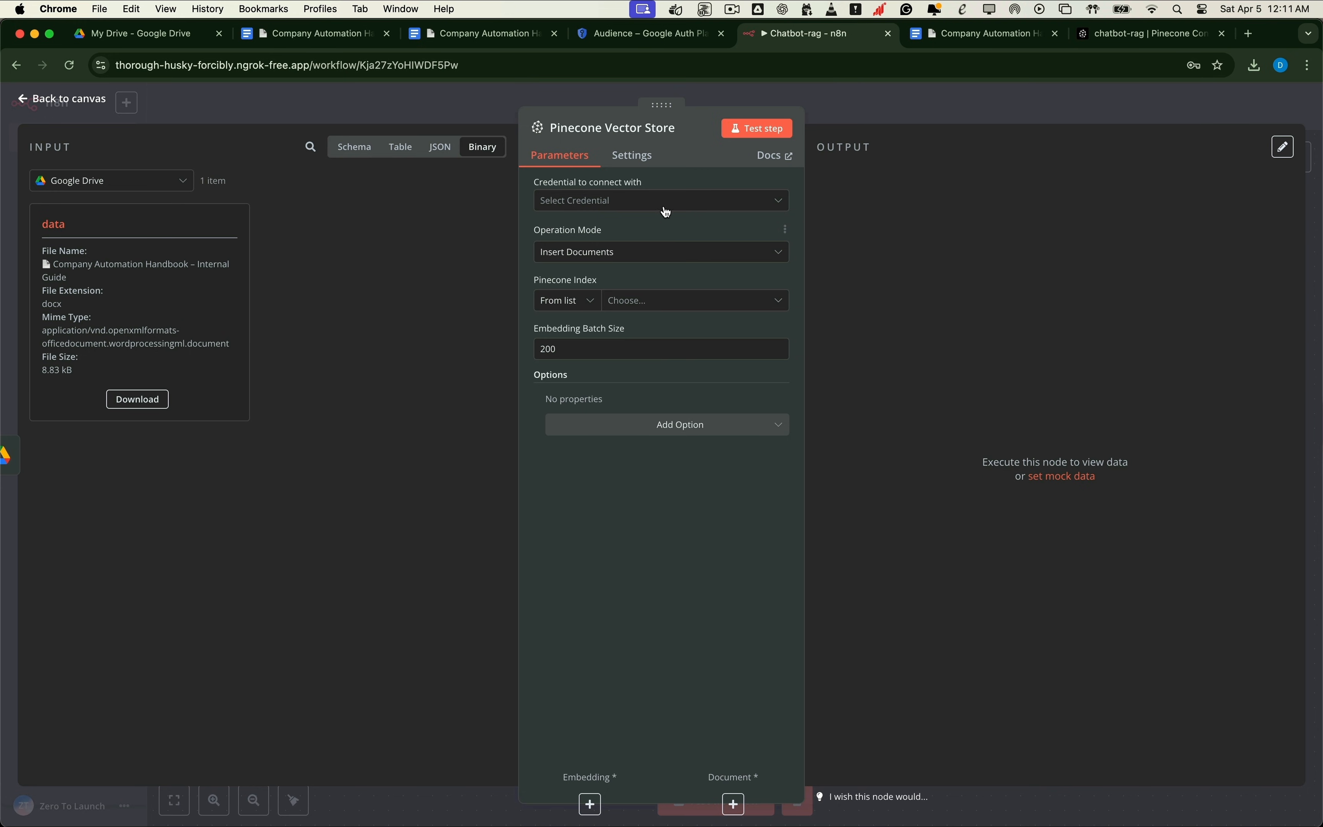
Step: Create a new Pinecone credential with the pasted API key, saved and tested
{"action": "left_click", "coordinate": [667, 212]}
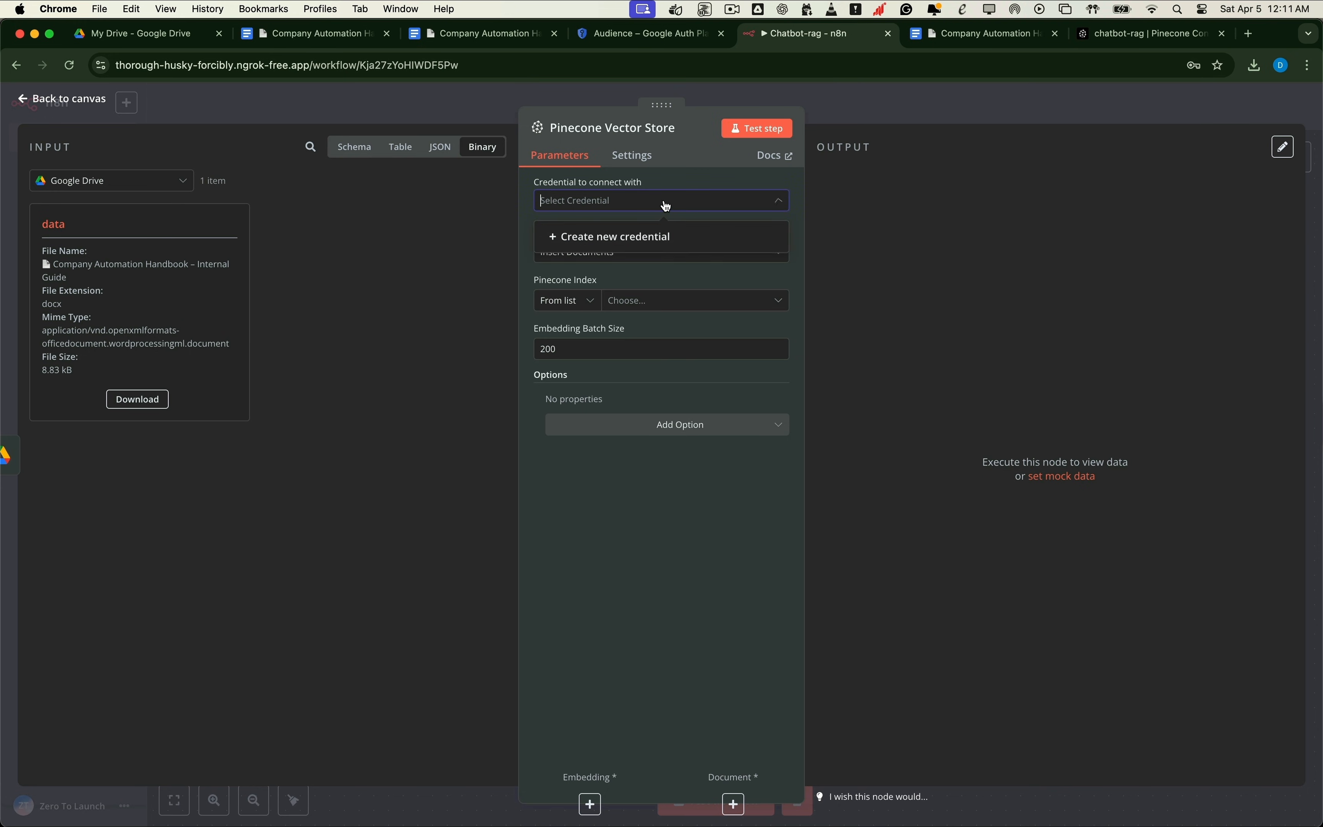
{"action": "left_click", "coordinate": [628, 238]}
{"action": "left_click", "coordinate": [506, 318]}
{"action": "key", "text": "super+v"}
{"action": "left_click", "coordinate": [502, 321]}
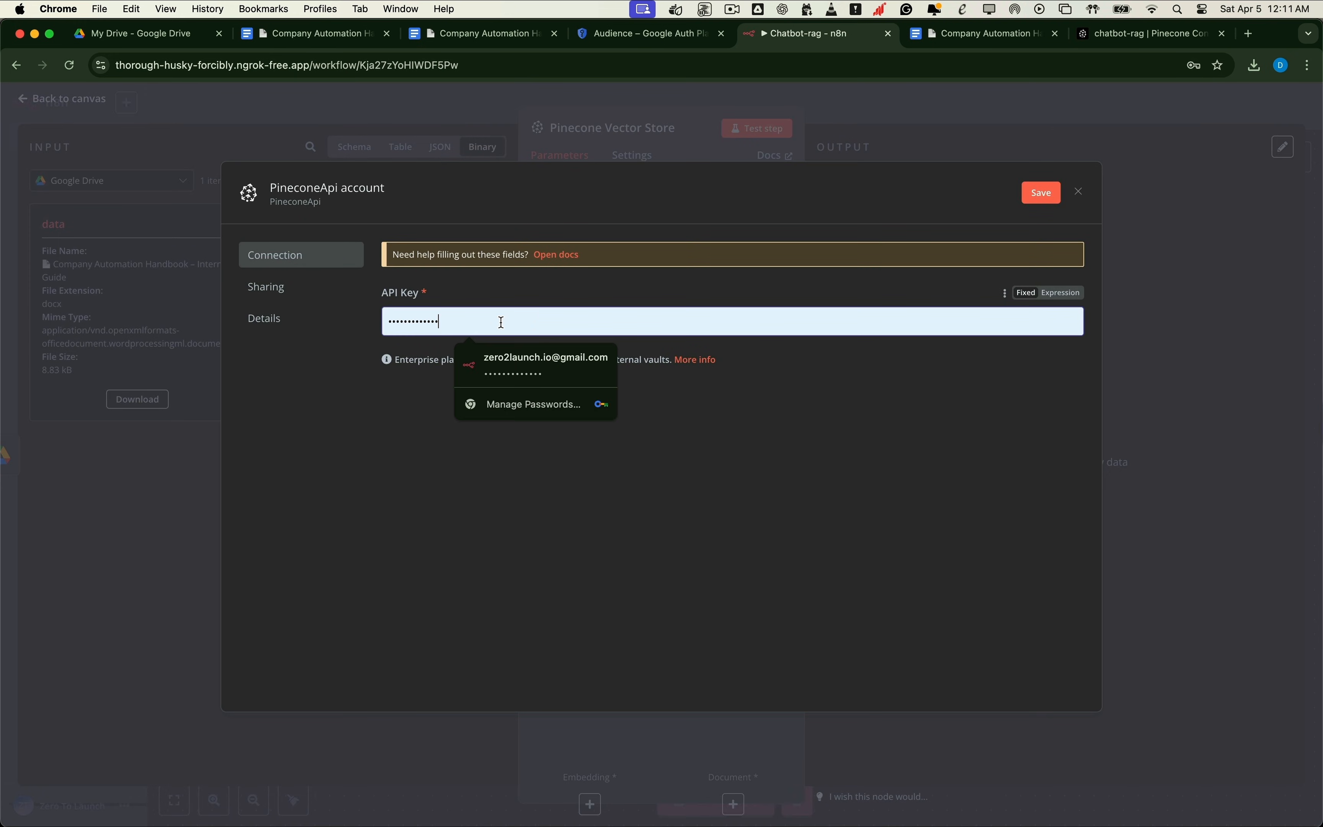
{"action": "key", "text": "super+a"}
{"action": "key", "text": "BackSpace"}
{"action": "key", "text": "super+v"}
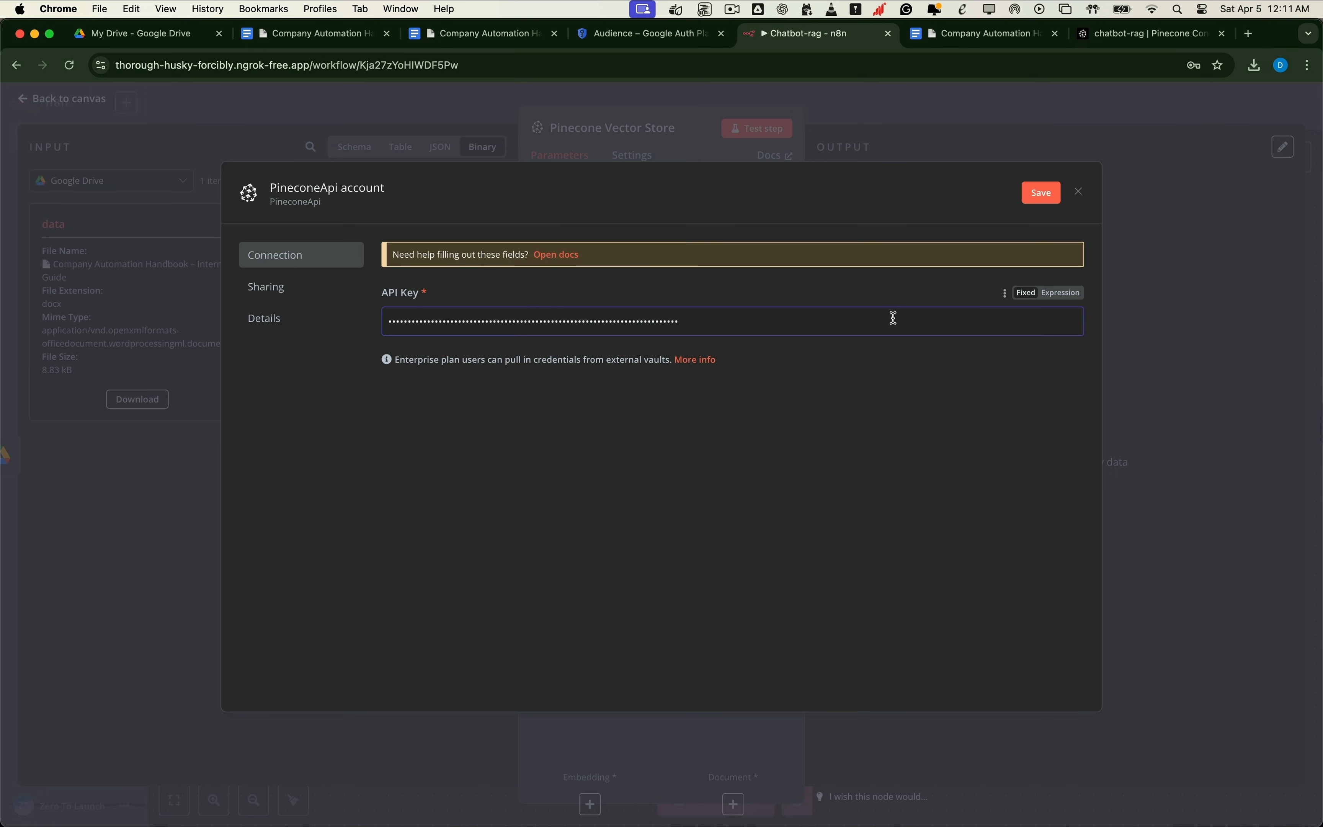
{"action": "left_click", "coordinate": [1041, 195]}
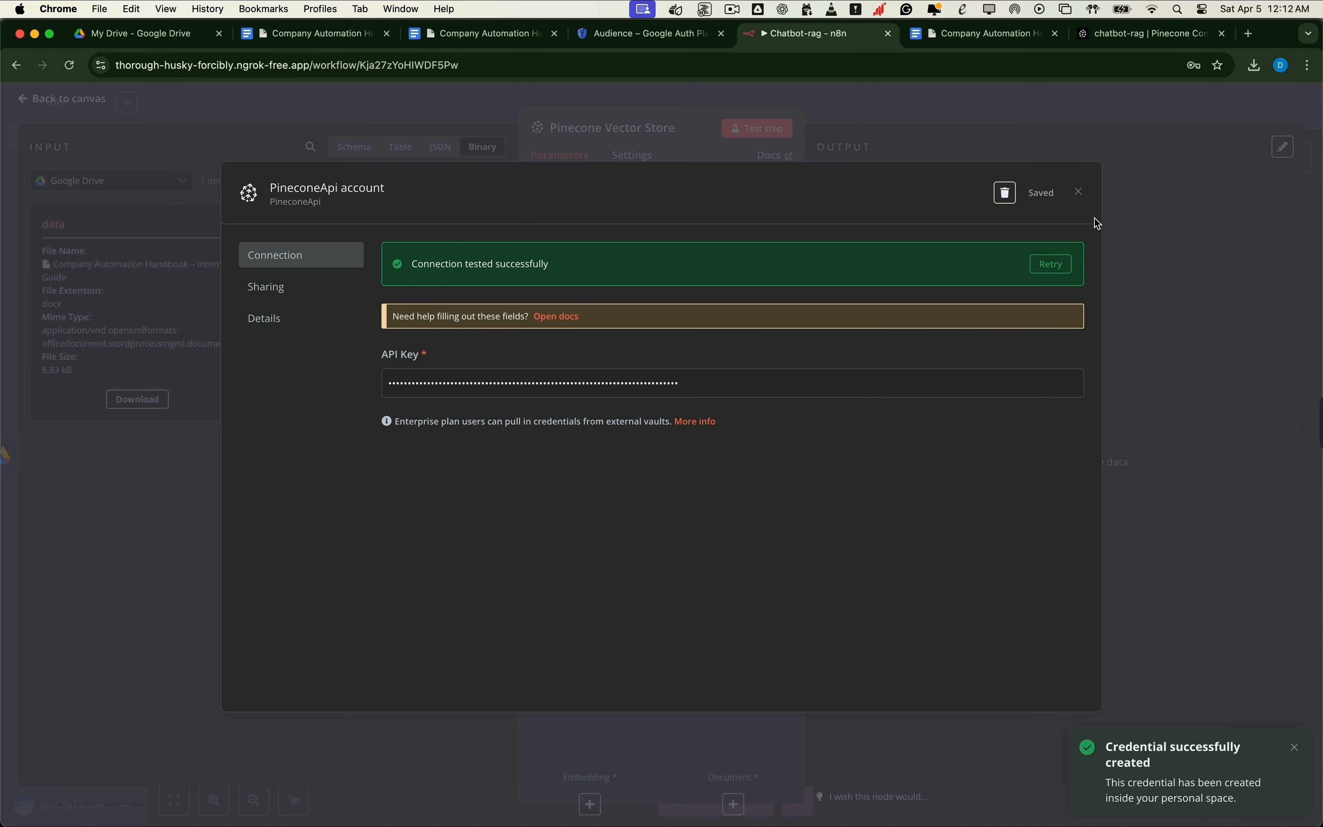
{"action": "left_click", "coordinate": [1083, 194]}
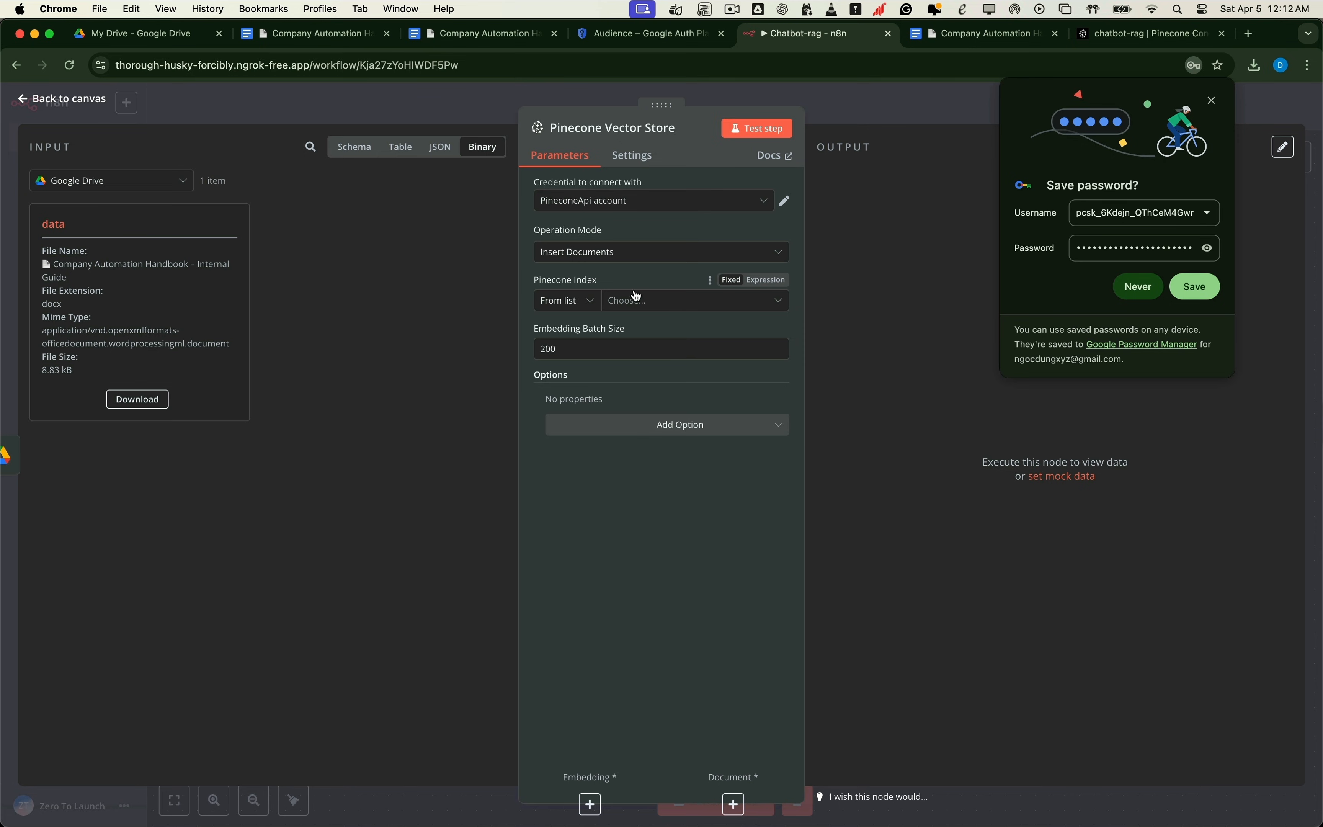
Step: Set the Pinecone index to chatbot-rag and return to the canvas
{"action": "left_click", "coordinate": [633, 305]}
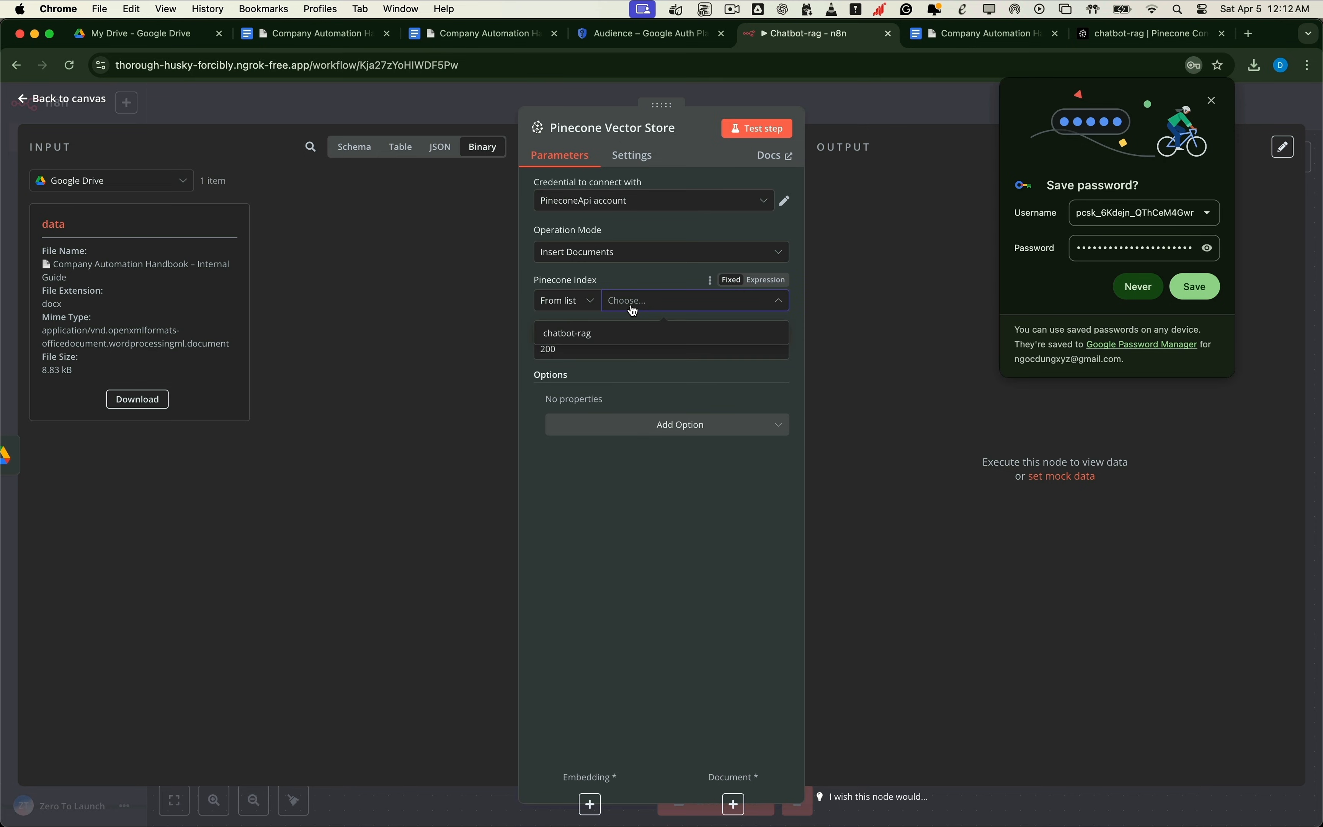
{"action": "left_click", "coordinate": [563, 334]}
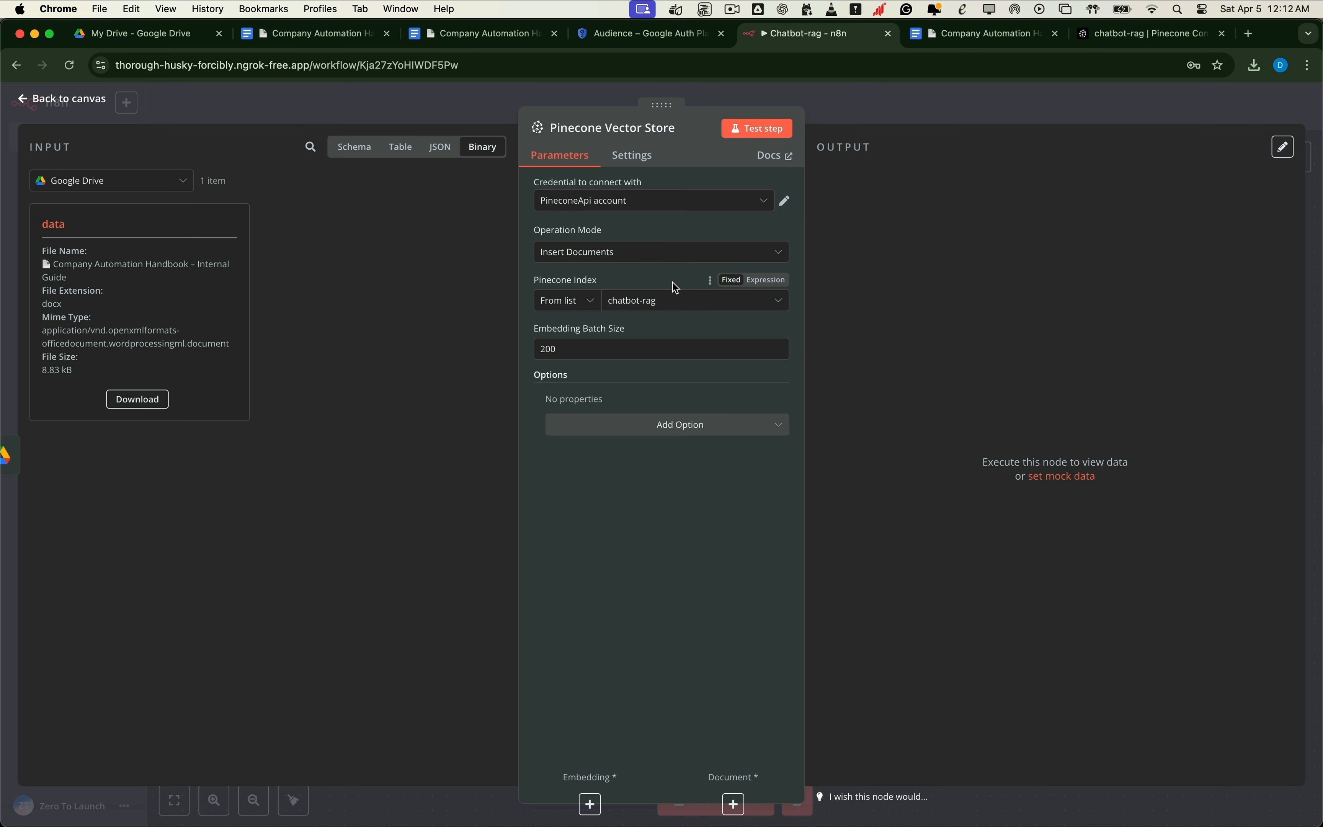
{"action": "left_click", "coordinate": [90, 102]}
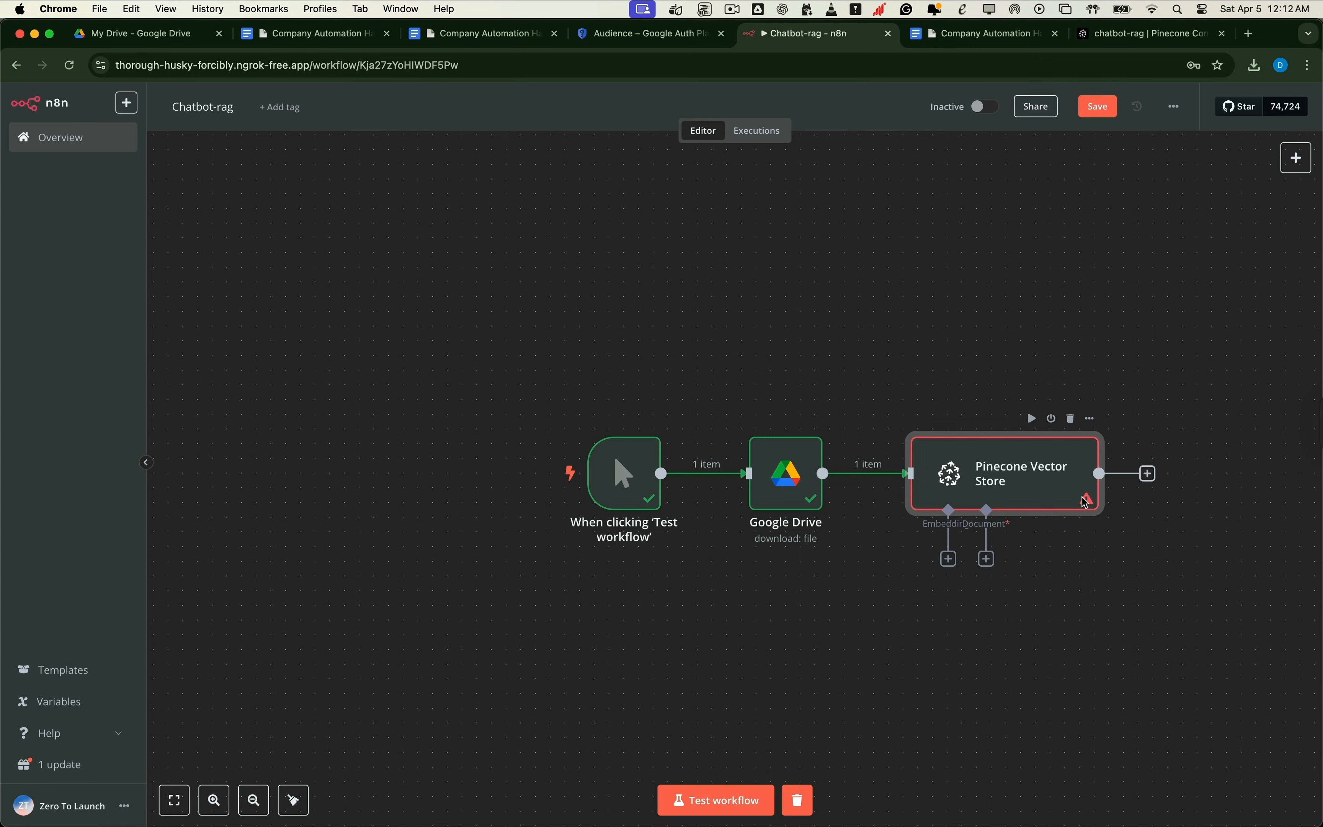
{"action": "mouse_move", "coordinate": [1088, 502]}
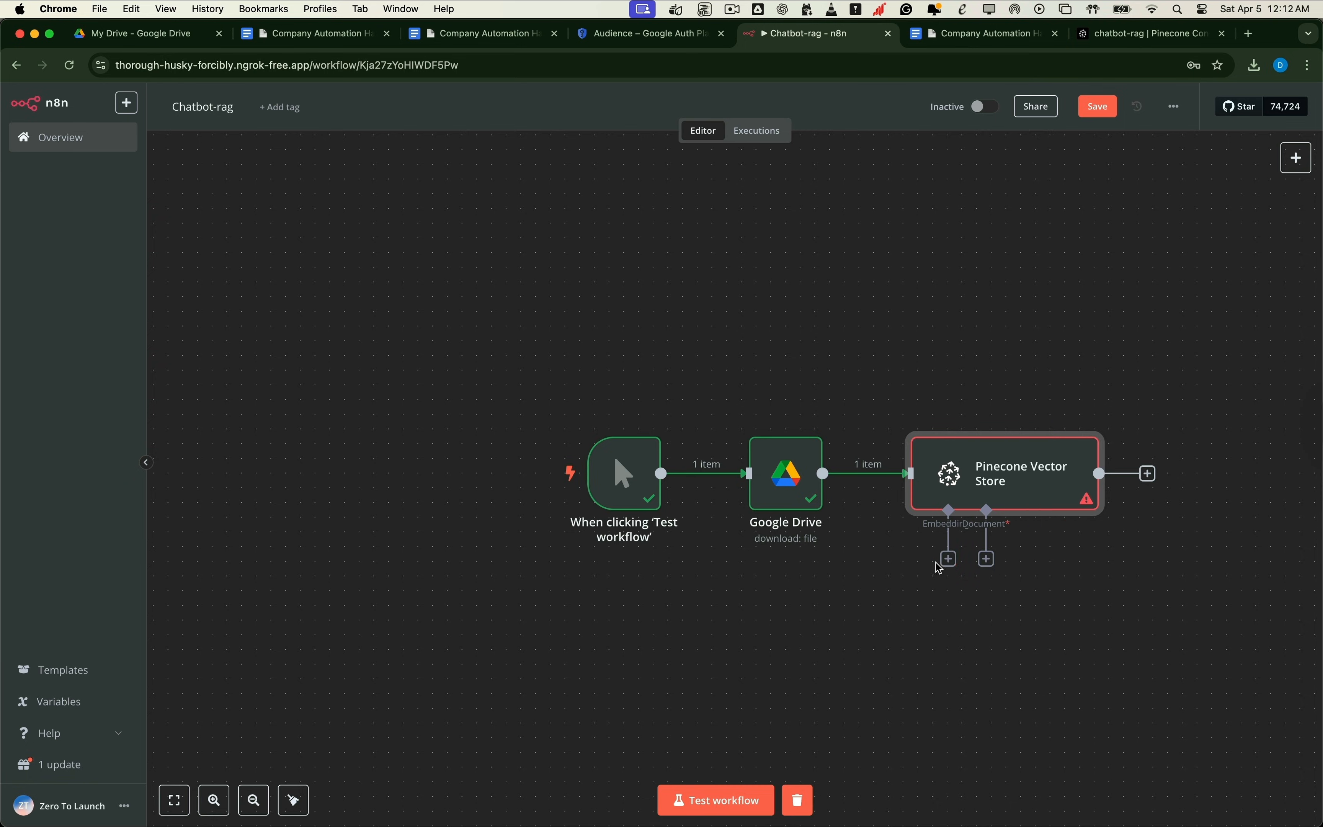
Step: Attach an Embeddings OpenAI sub-node with a new OpenAI API credential, saved and tested
{"action": "left_click", "coordinate": [949, 559]}
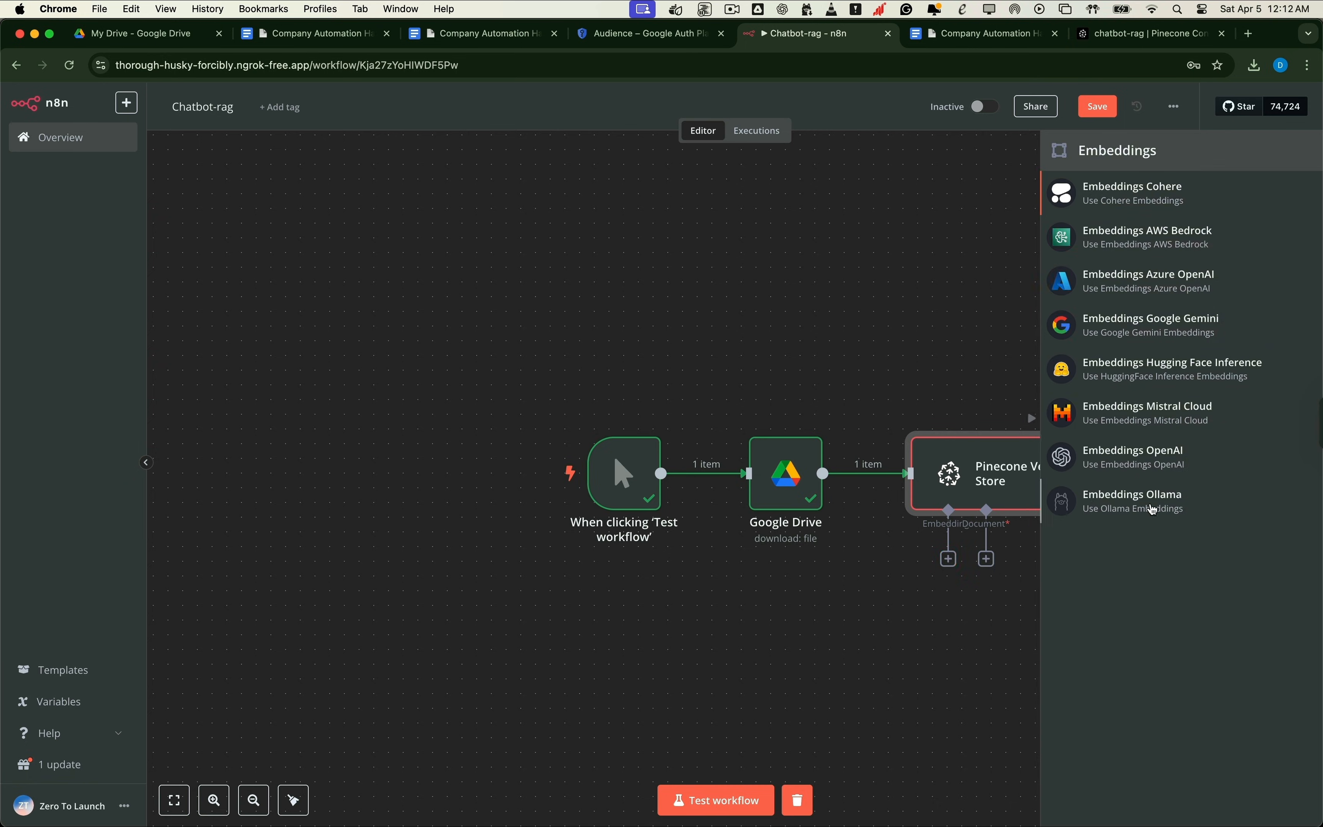
{"action": "left_click", "coordinate": [1136, 457]}
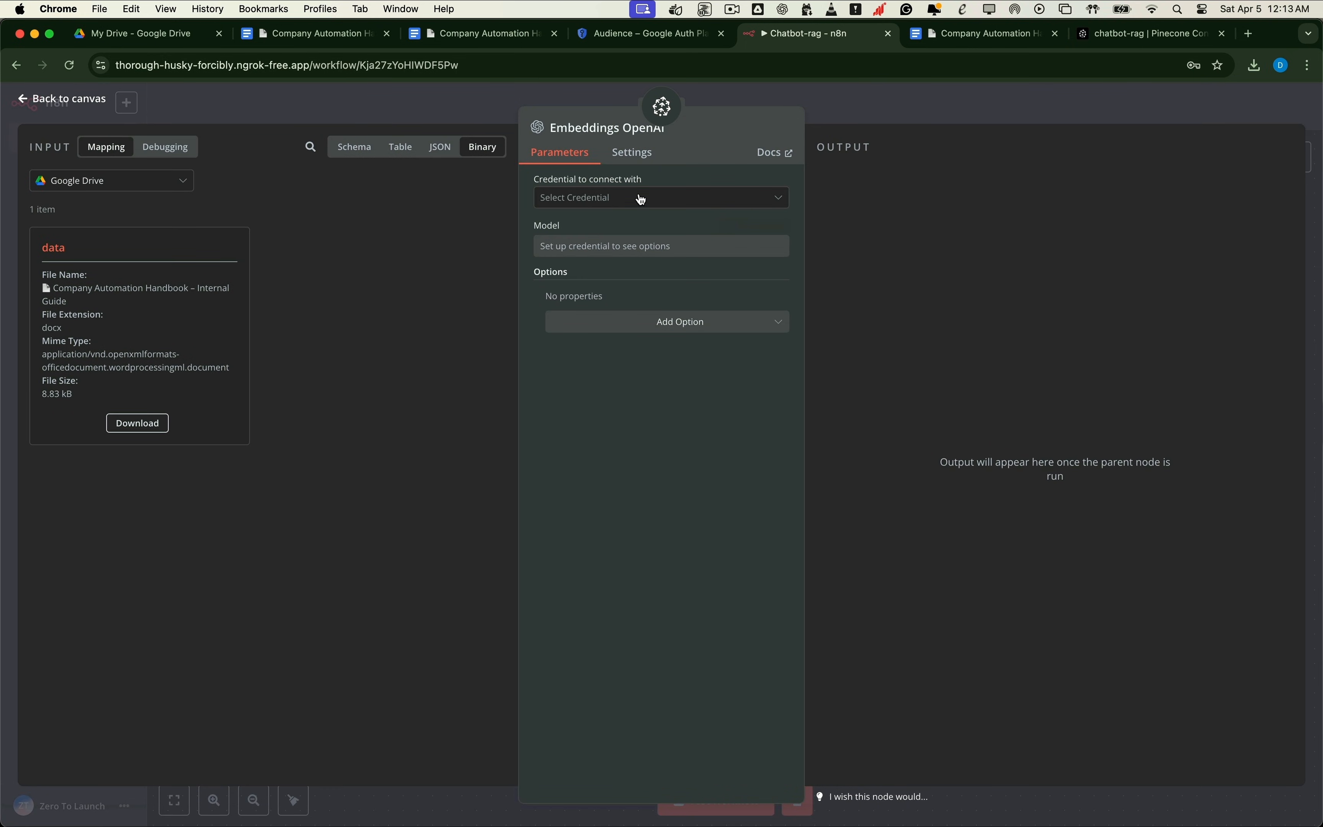
{"action": "left_click", "coordinate": [642, 200]}
{"action": "left_click", "coordinate": [610, 236]}
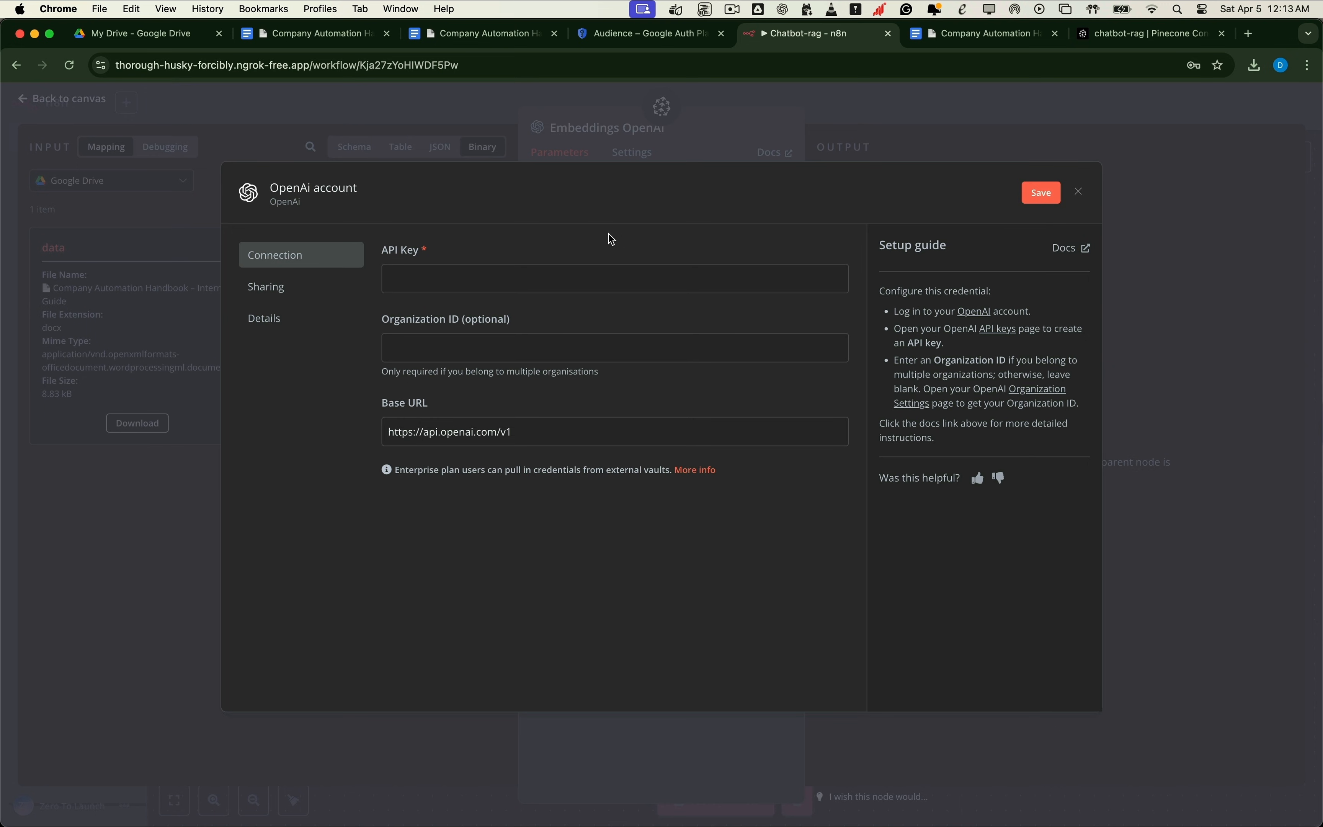
{"action": "left_click", "coordinate": [517, 285]}
{"action": "key", "text": "super+v"}
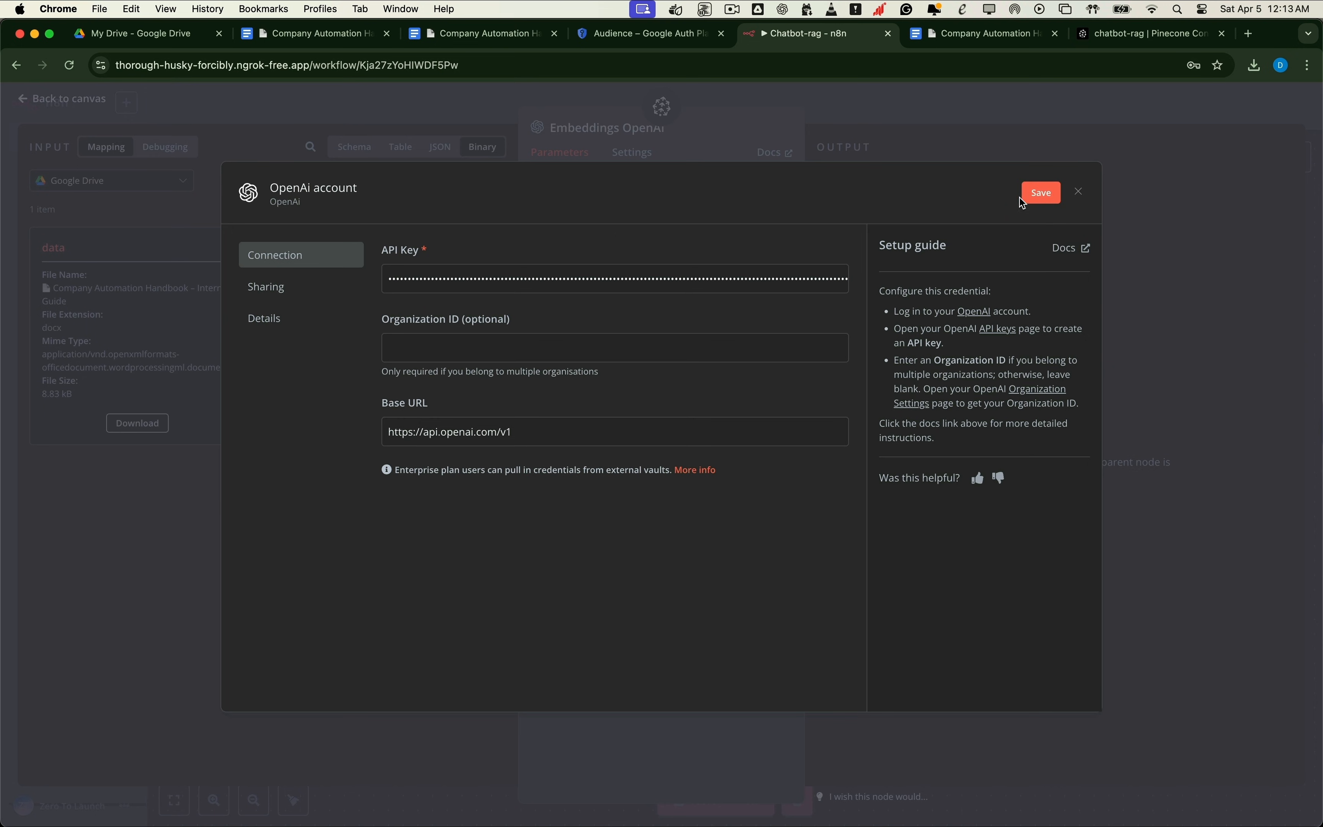
{"action": "left_click", "coordinate": [1041, 193]}
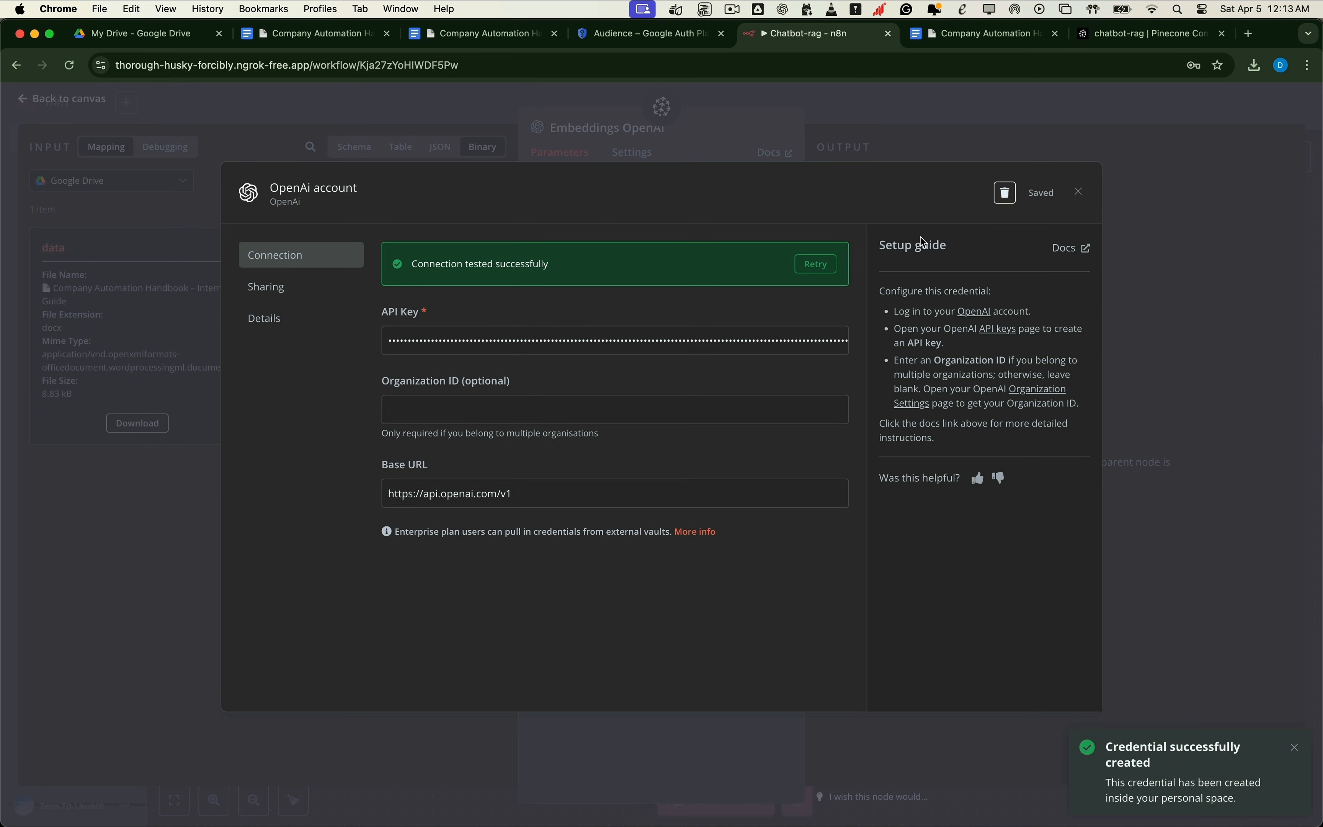
{"action": "left_click", "coordinate": [1080, 192]}
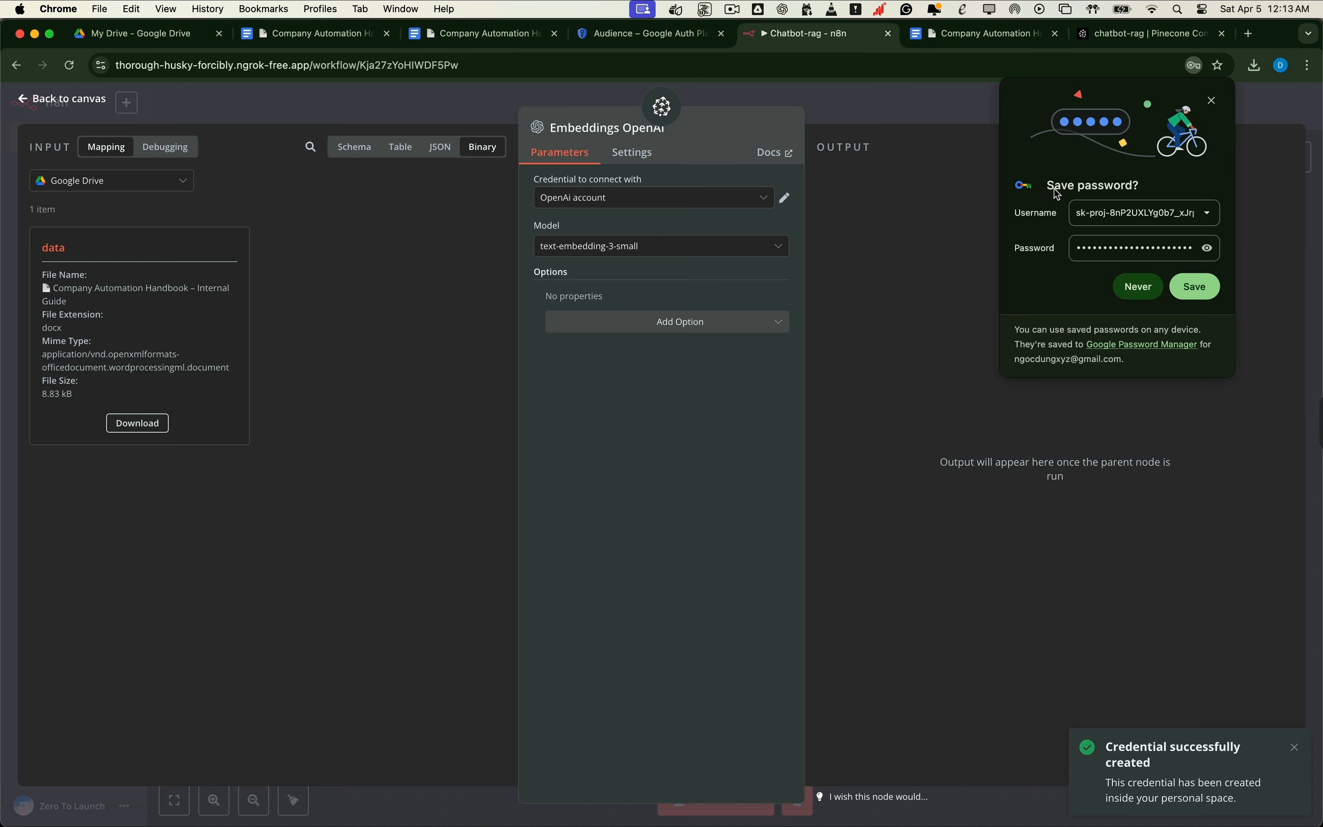
Step: Keep text-embedding-3-small as the embedding model
{"action": "left_click", "coordinate": [708, 256]}
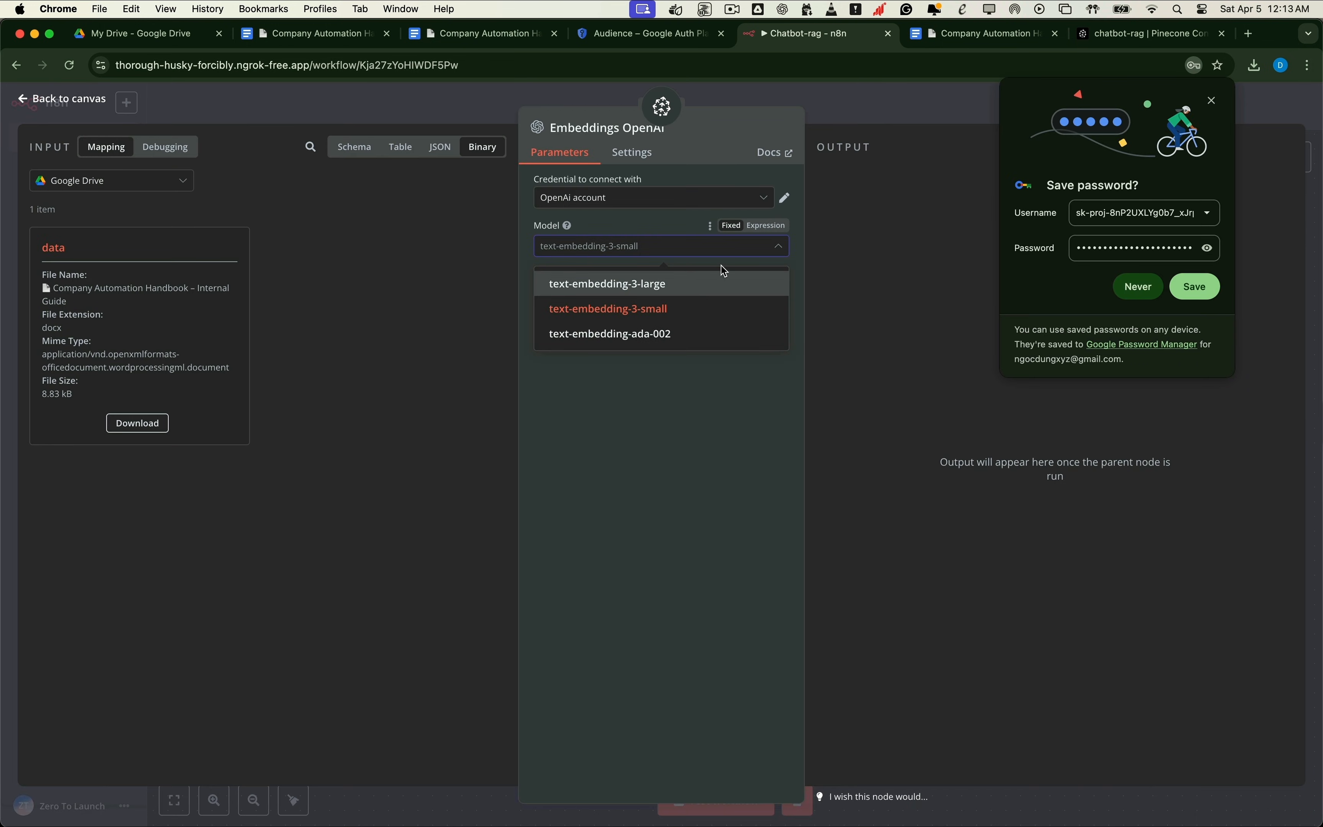
{"action": "left_click", "coordinate": [765, 264]}
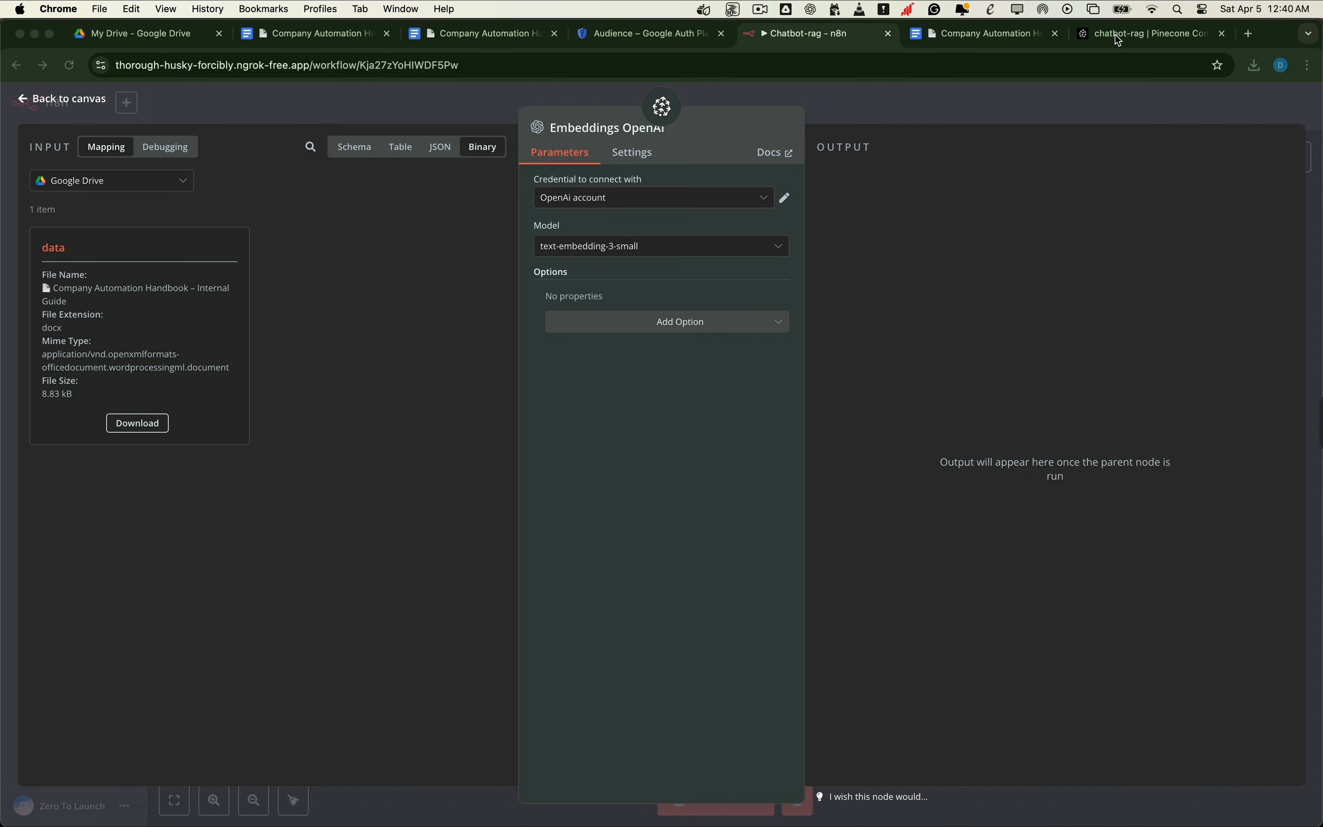
{"action": "left_click", "coordinate": [1116, 35]}
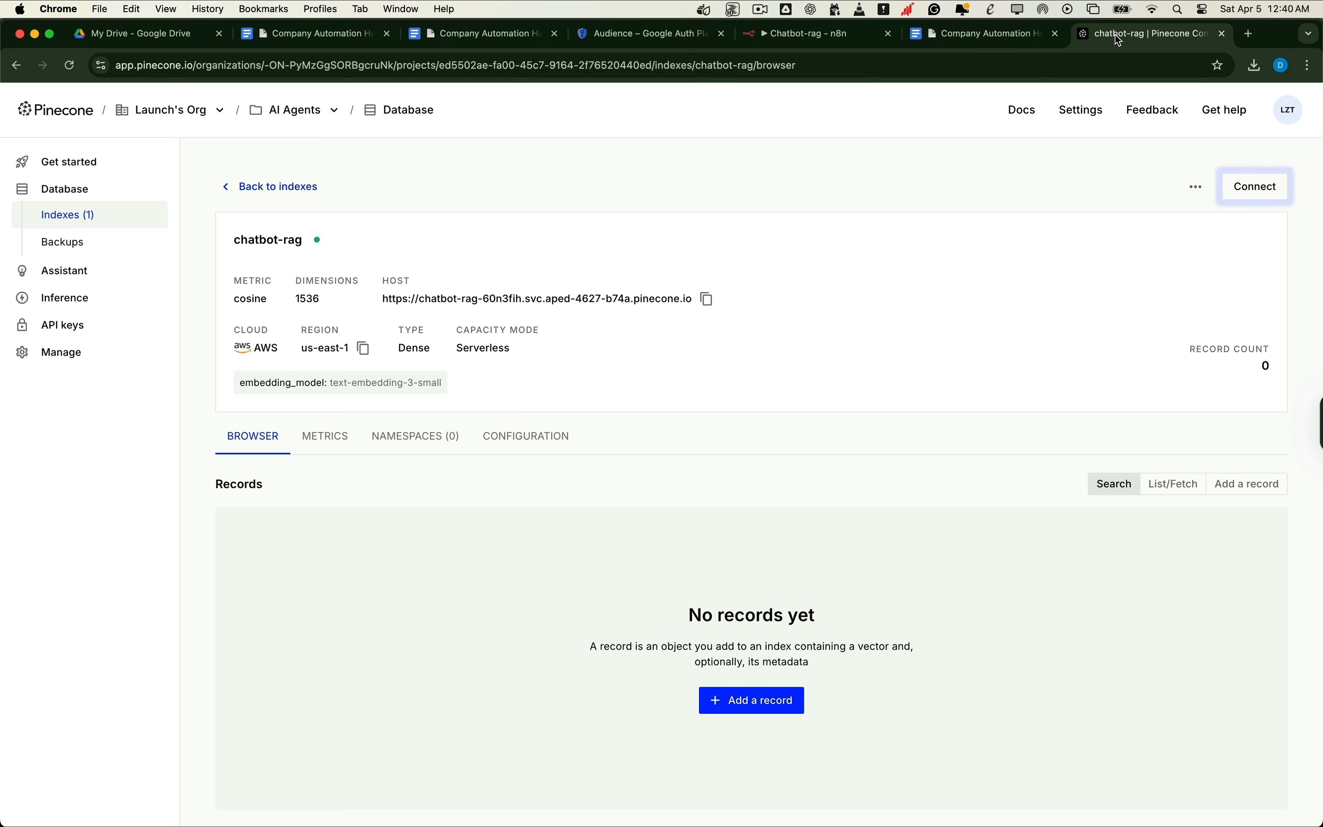
Step: Confirm the chatbot-rag index's embedding_model tag reads text-embedding-3-small
{"action": "double_click", "coordinate": [396, 382]}
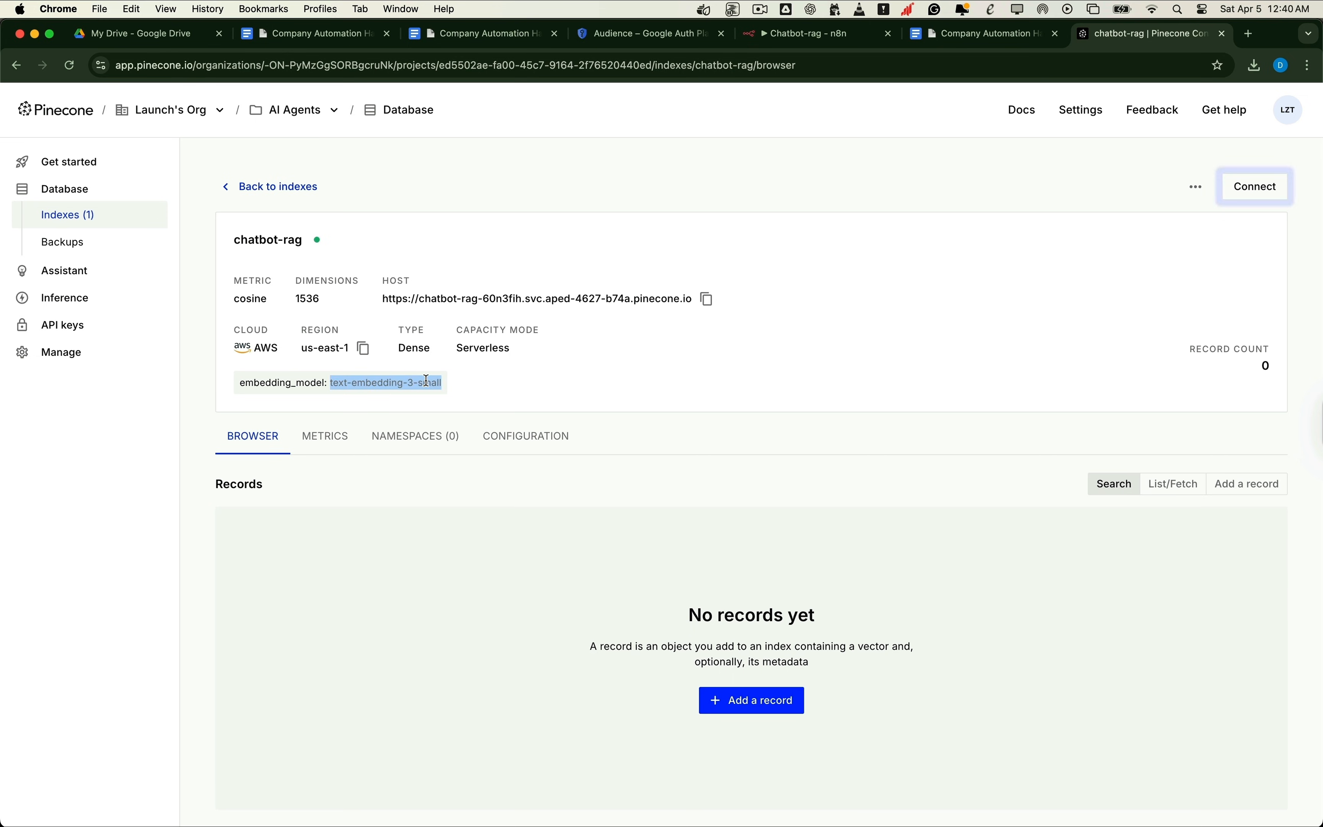
{"action": "left_click", "coordinate": [809, 39]}
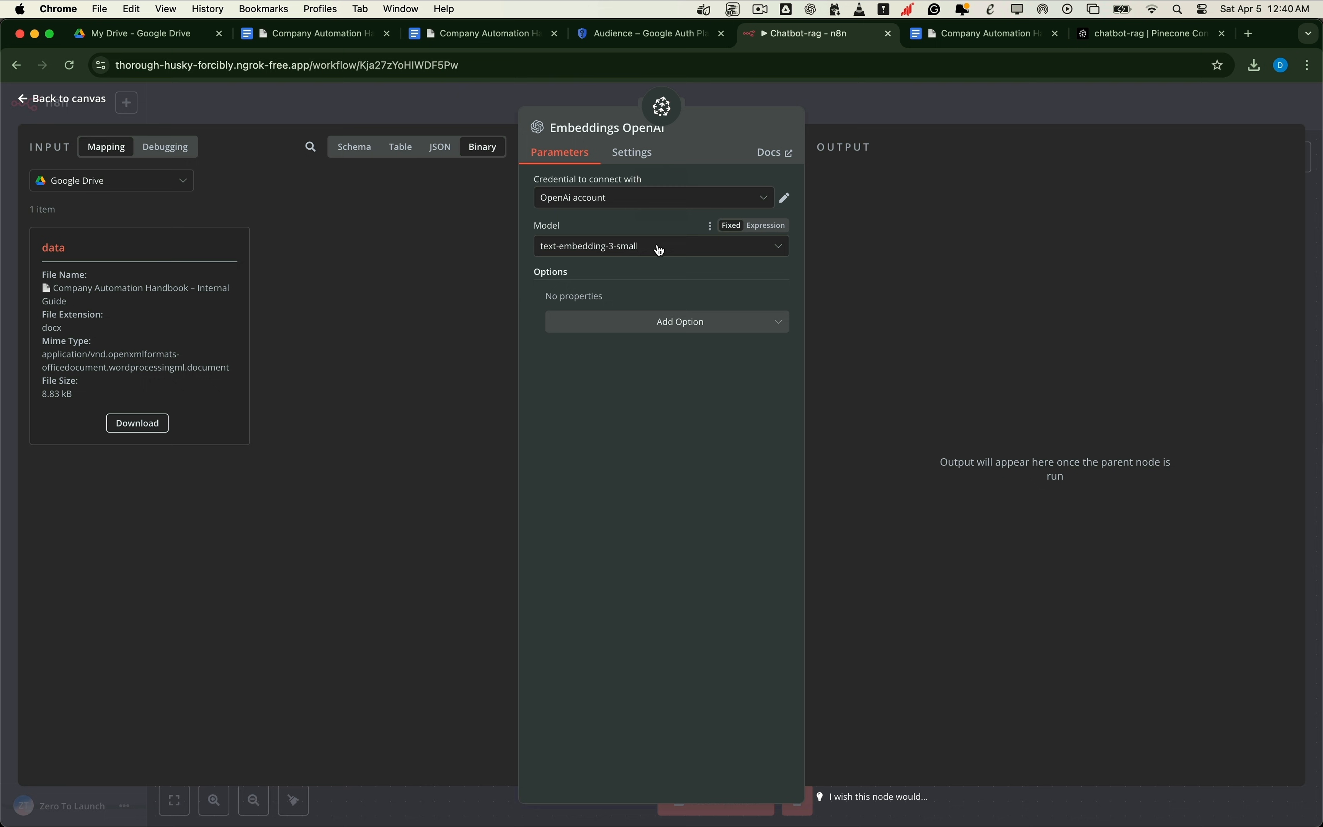
Step: Go back to the canvas with Embeddings OpenAI connected to the Pinecone store
{"action": "left_click", "coordinate": [80, 103]}
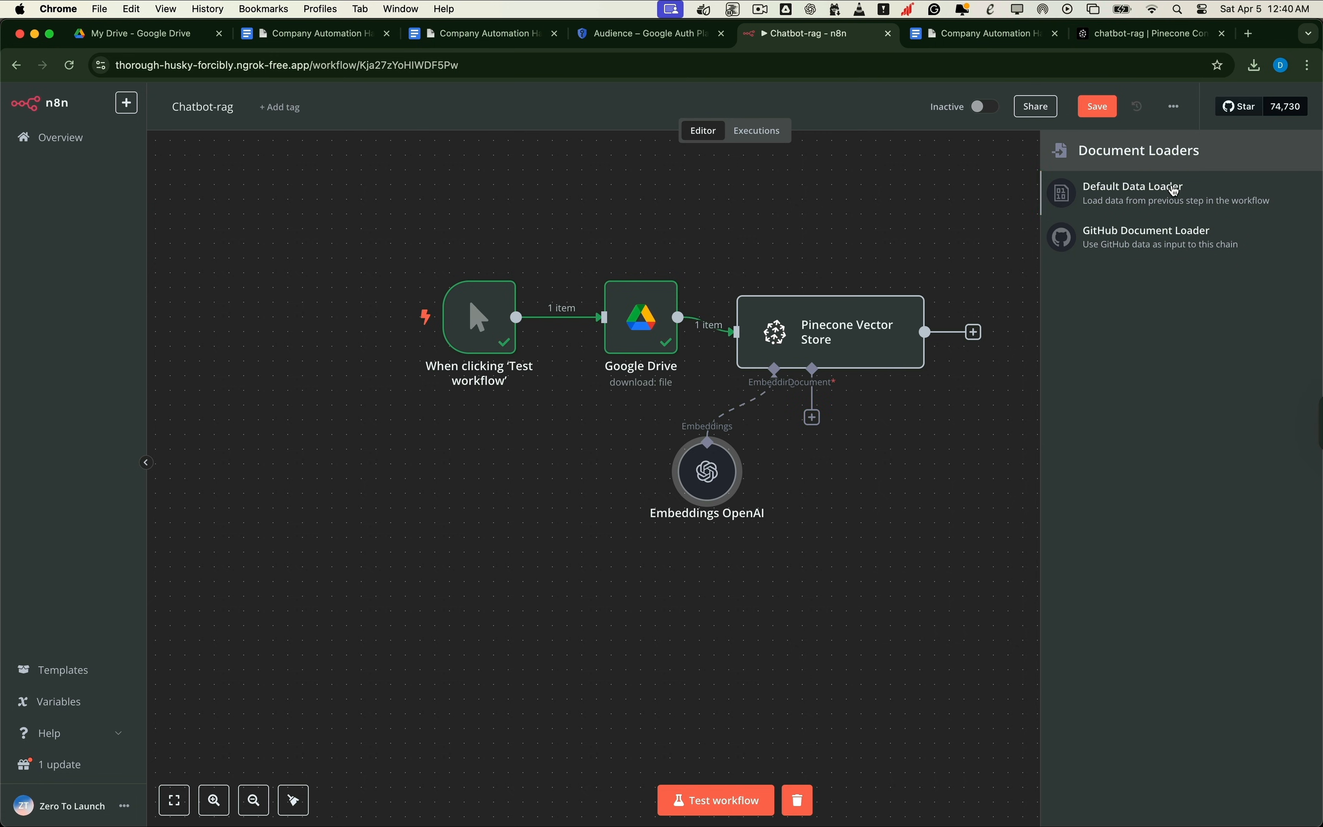
Step: Attach a Default Data Loader with Type of Data set to Binary, then list its text splitters
{"action": "left_click", "coordinate": [1196, 189]}
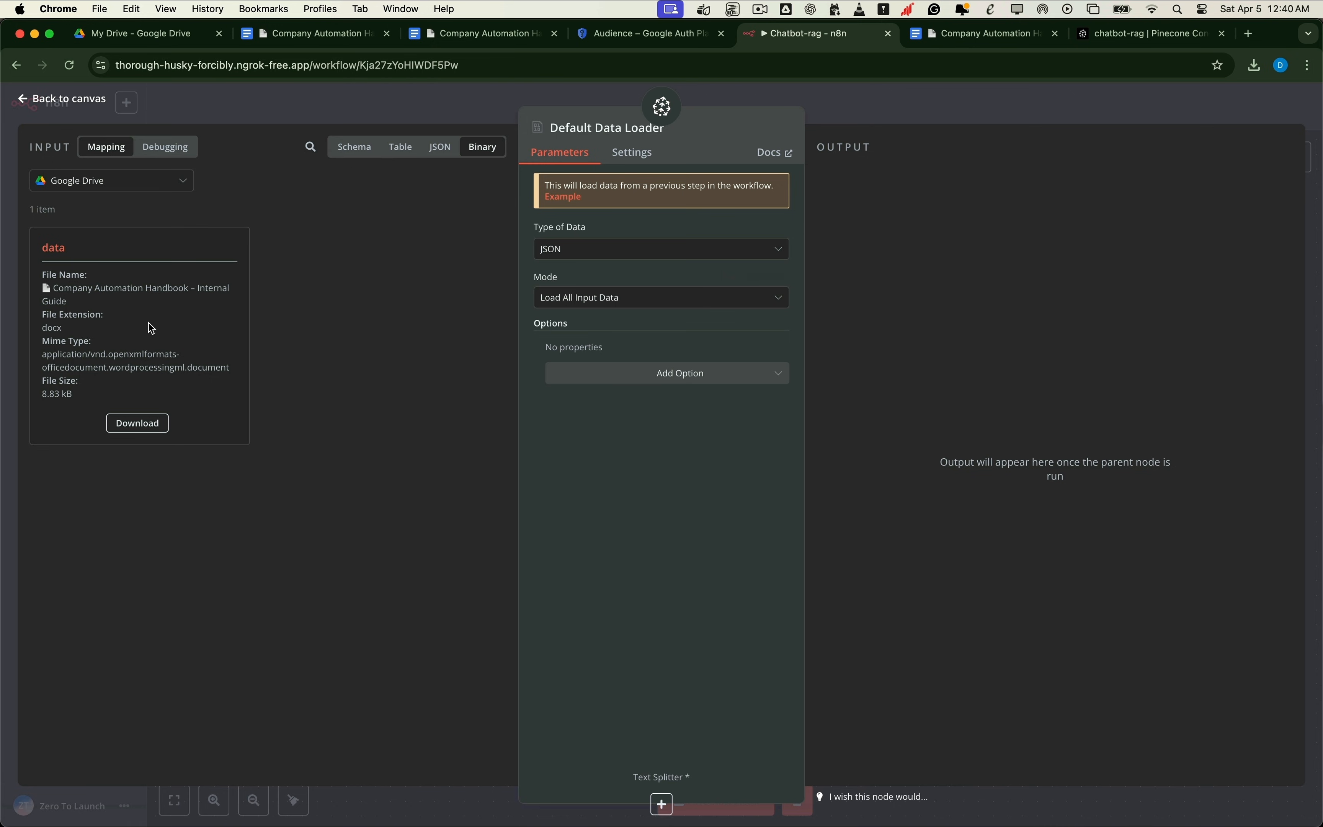
{"action": "left_click", "coordinate": [561, 255]}
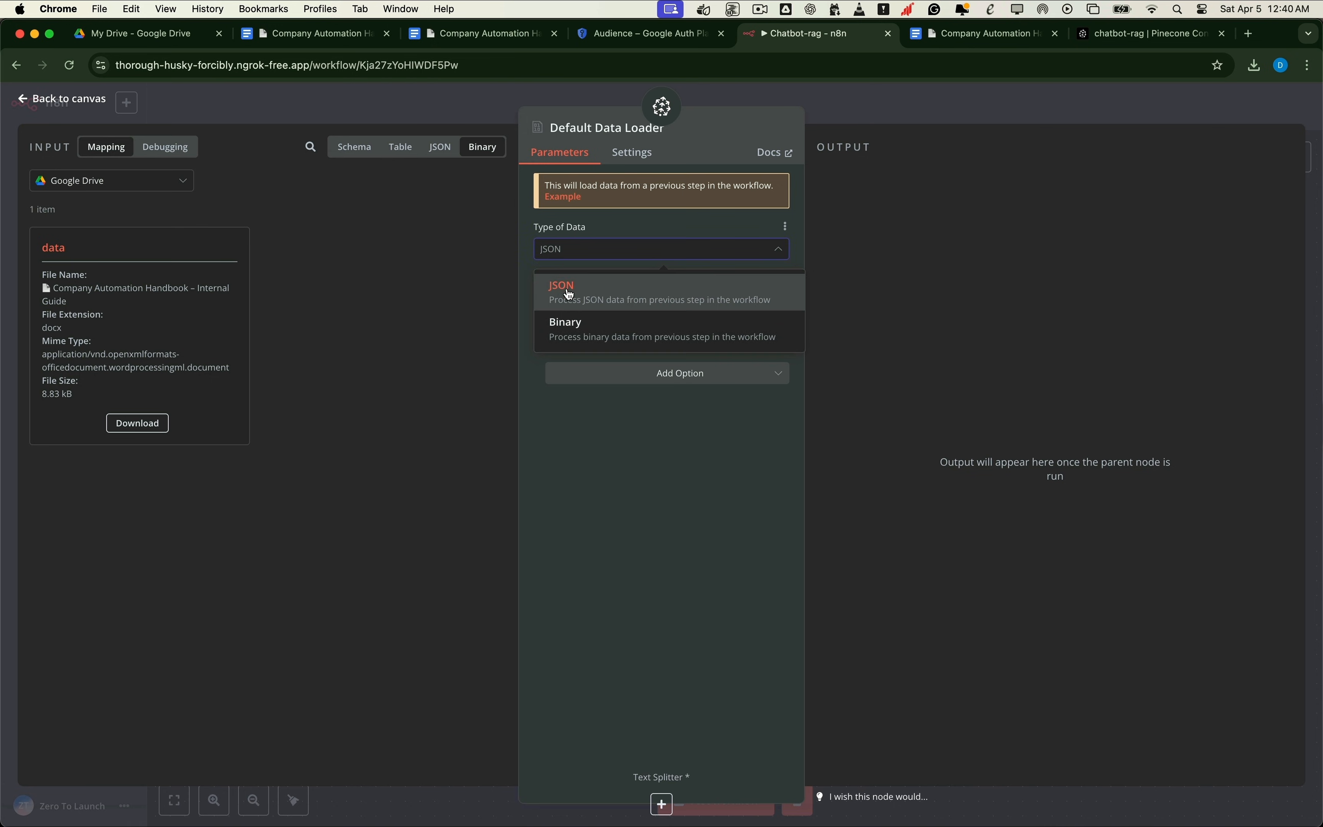
{"action": "left_click", "coordinate": [572, 306]}
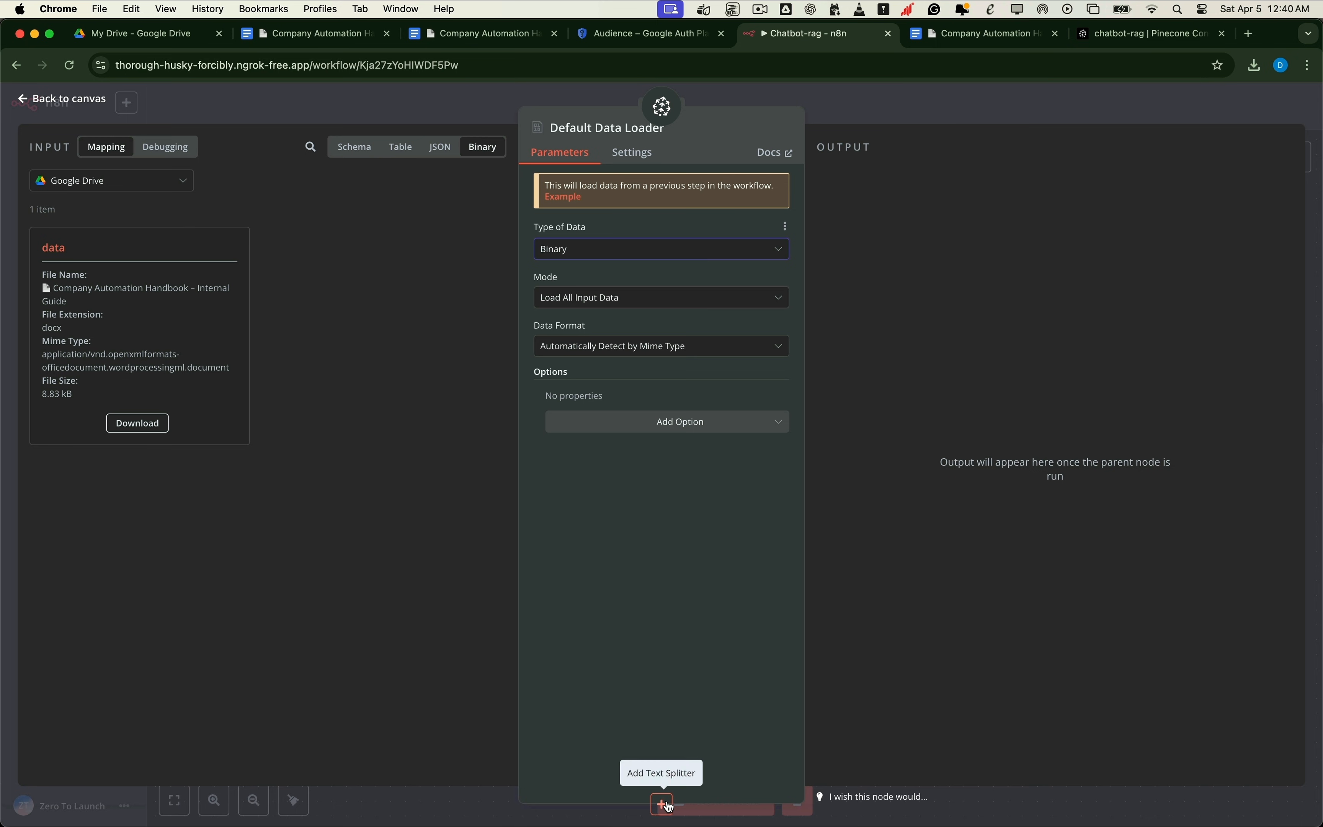
{"action": "left_click", "coordinate": [665, 804]}
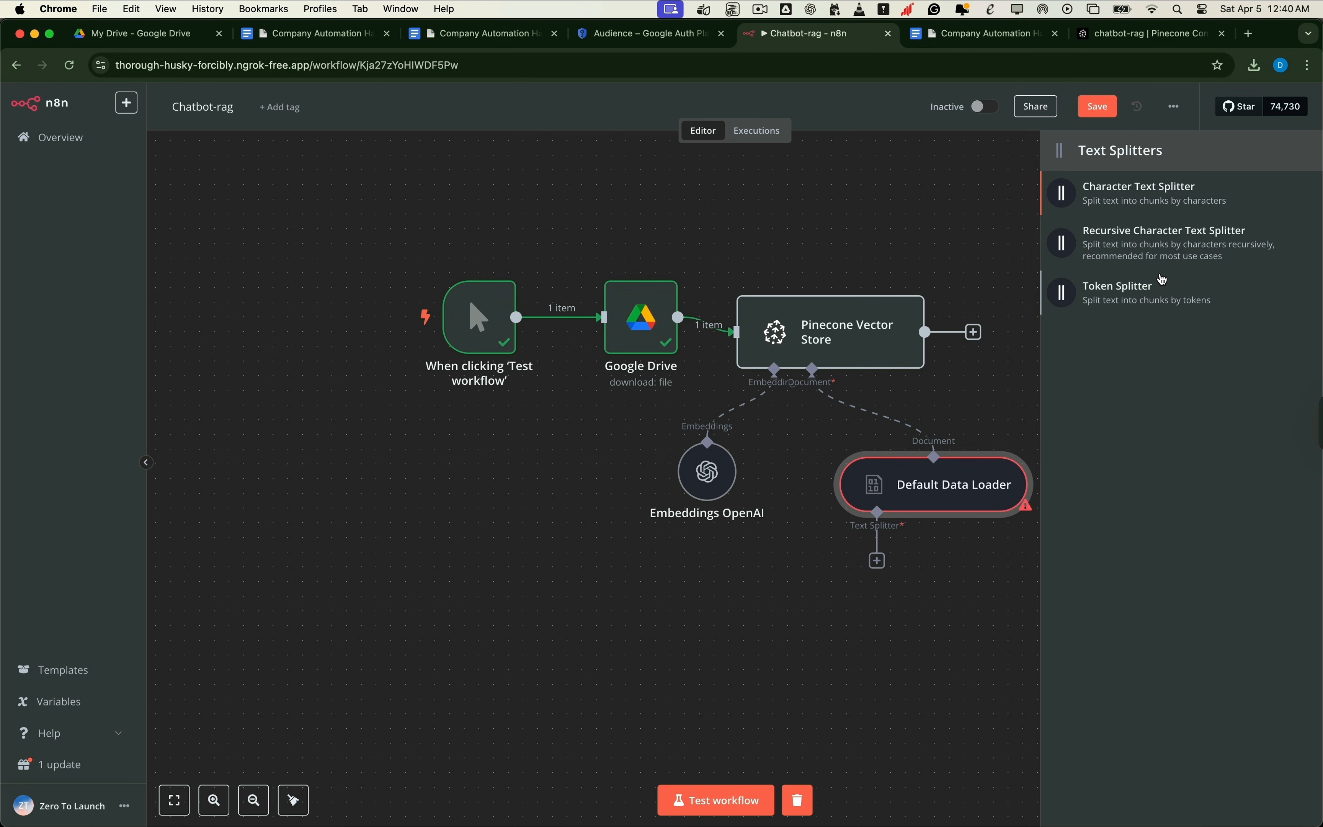
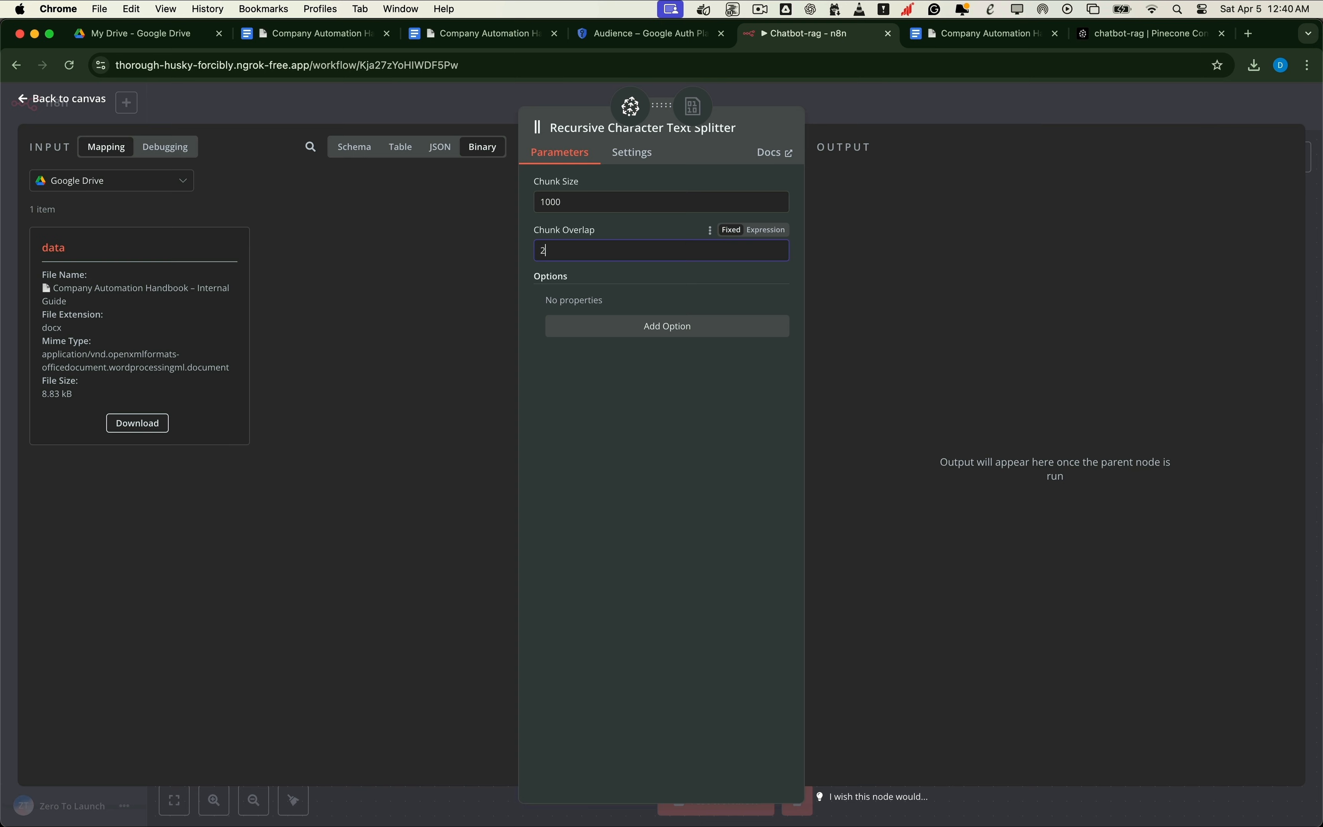
Step: Finish entering 1000 as the Recursive Character Text Splitter's chunk size
{"action": "type", "text": "00"}
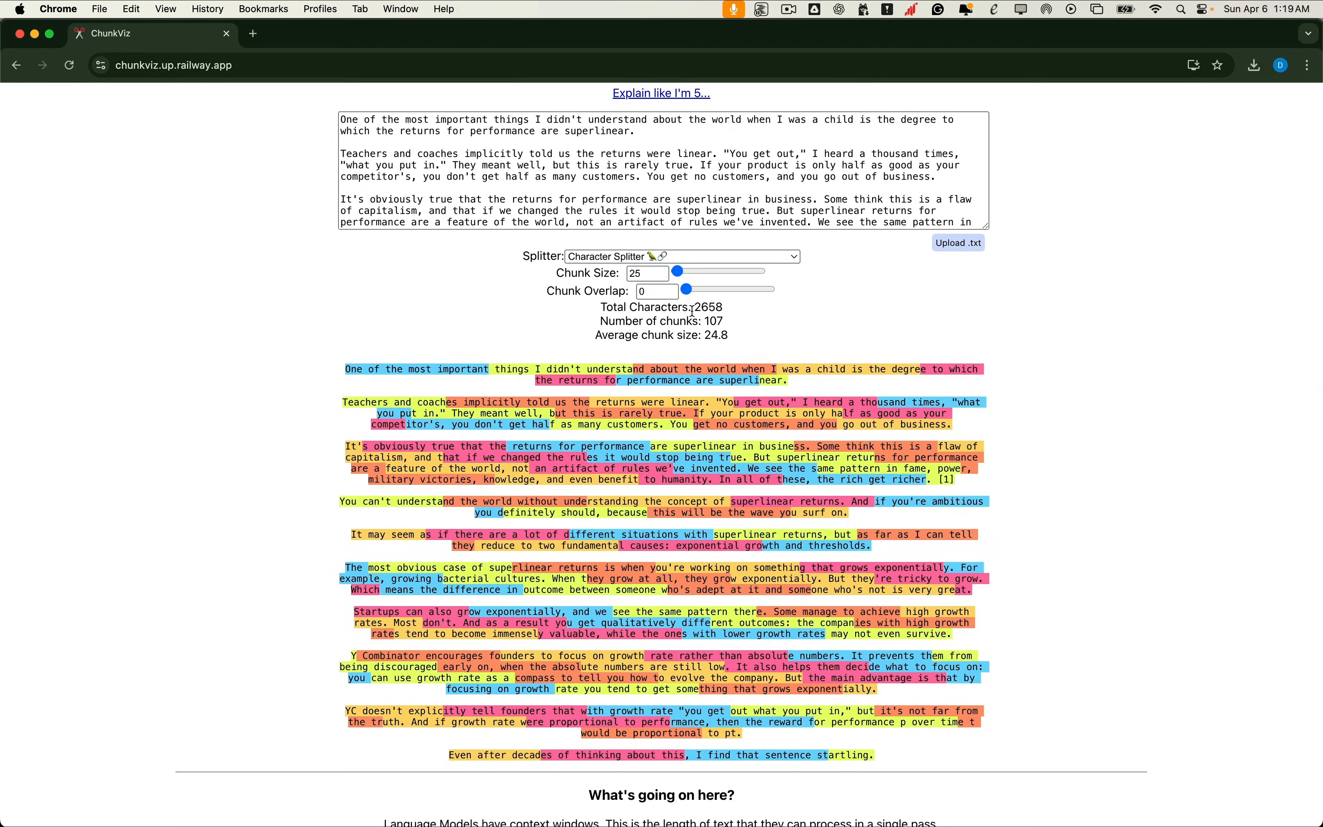
Step: In ChunkViz, set Chunk Size to 1000 and Chunk Overlap to 200, giving three chunks
{"action": "left_click", "coordinate": [650, 274]}
{"action": "type", "text": "10"}
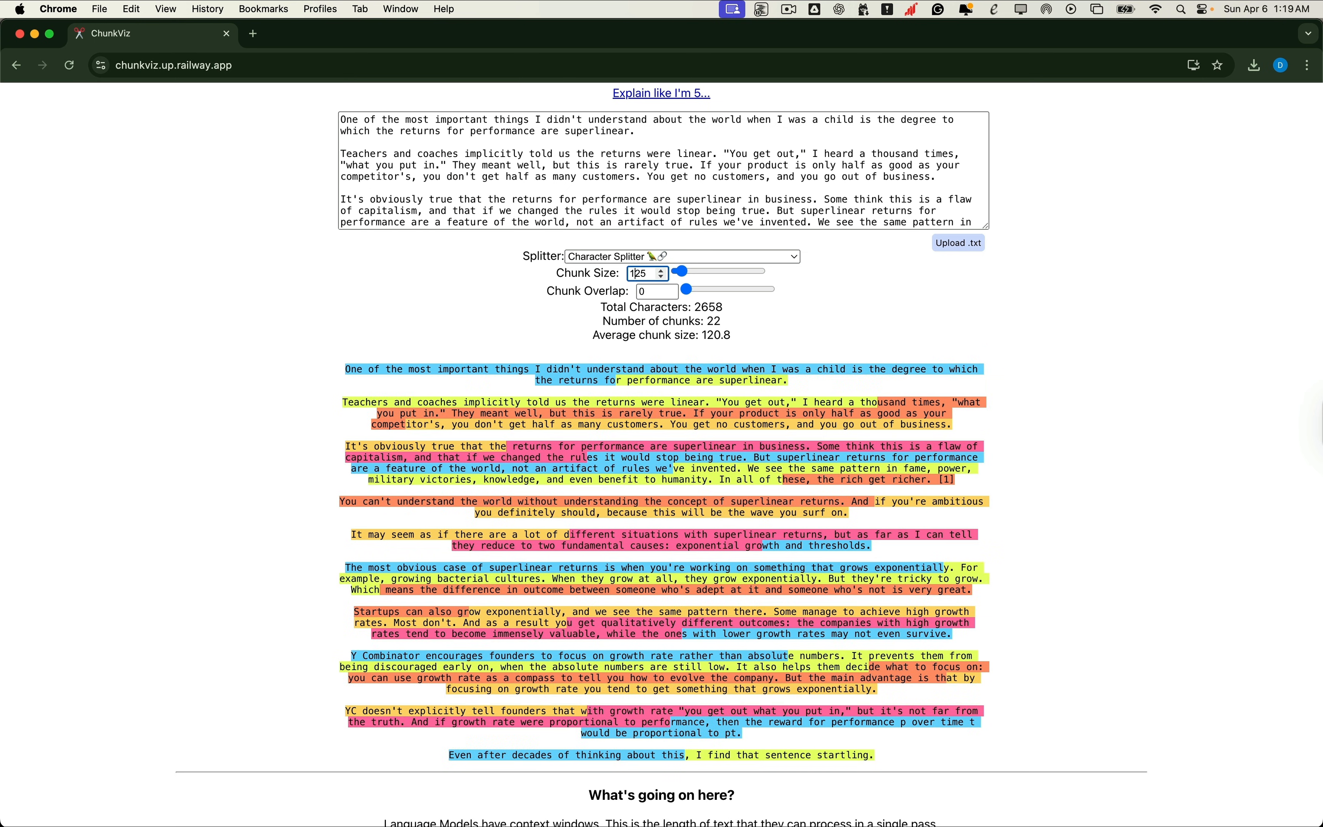
{"action": "key", "text": "Delete"}
{"action": "key", "text": "Delete"}
{"action": "type", "text": "000"}
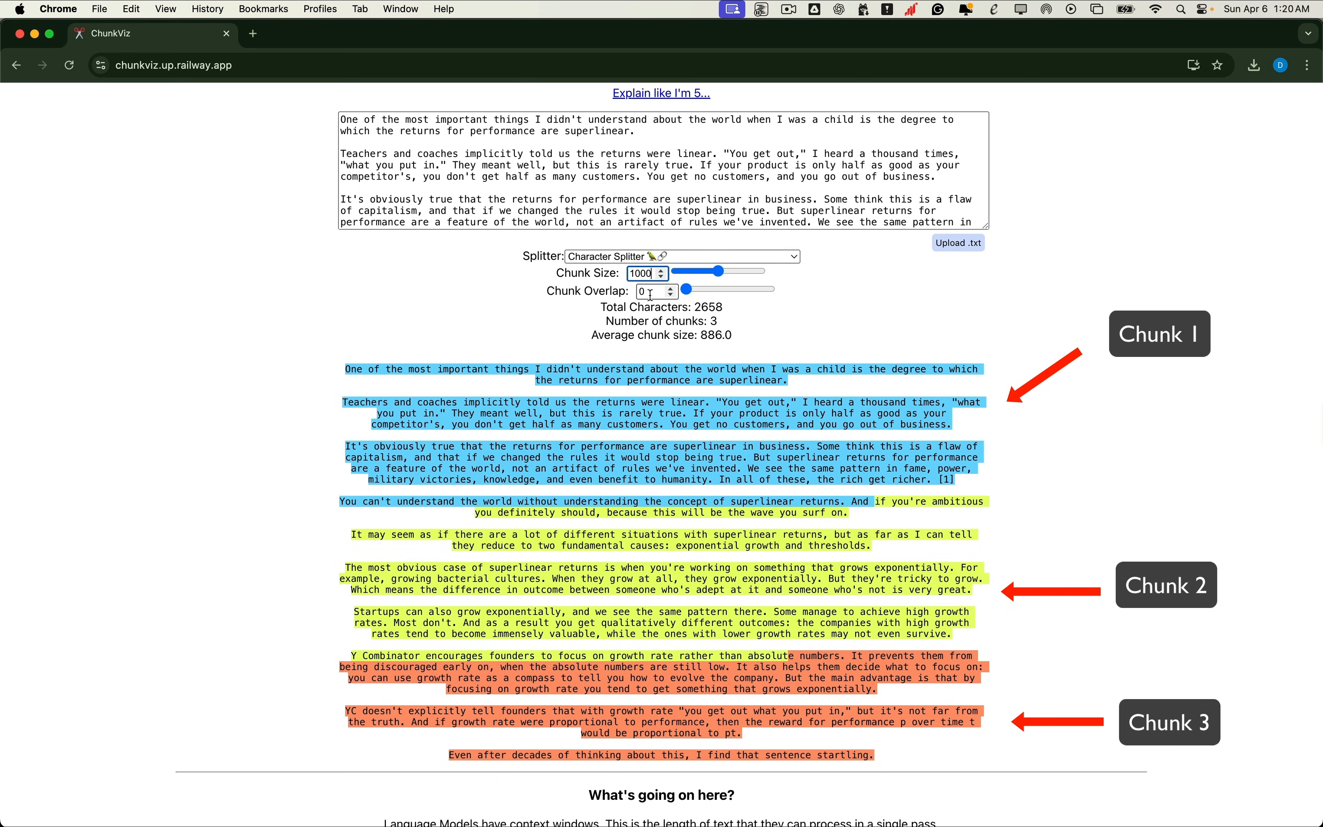
{"action": "left_click", "coordinate": [651, 295]}
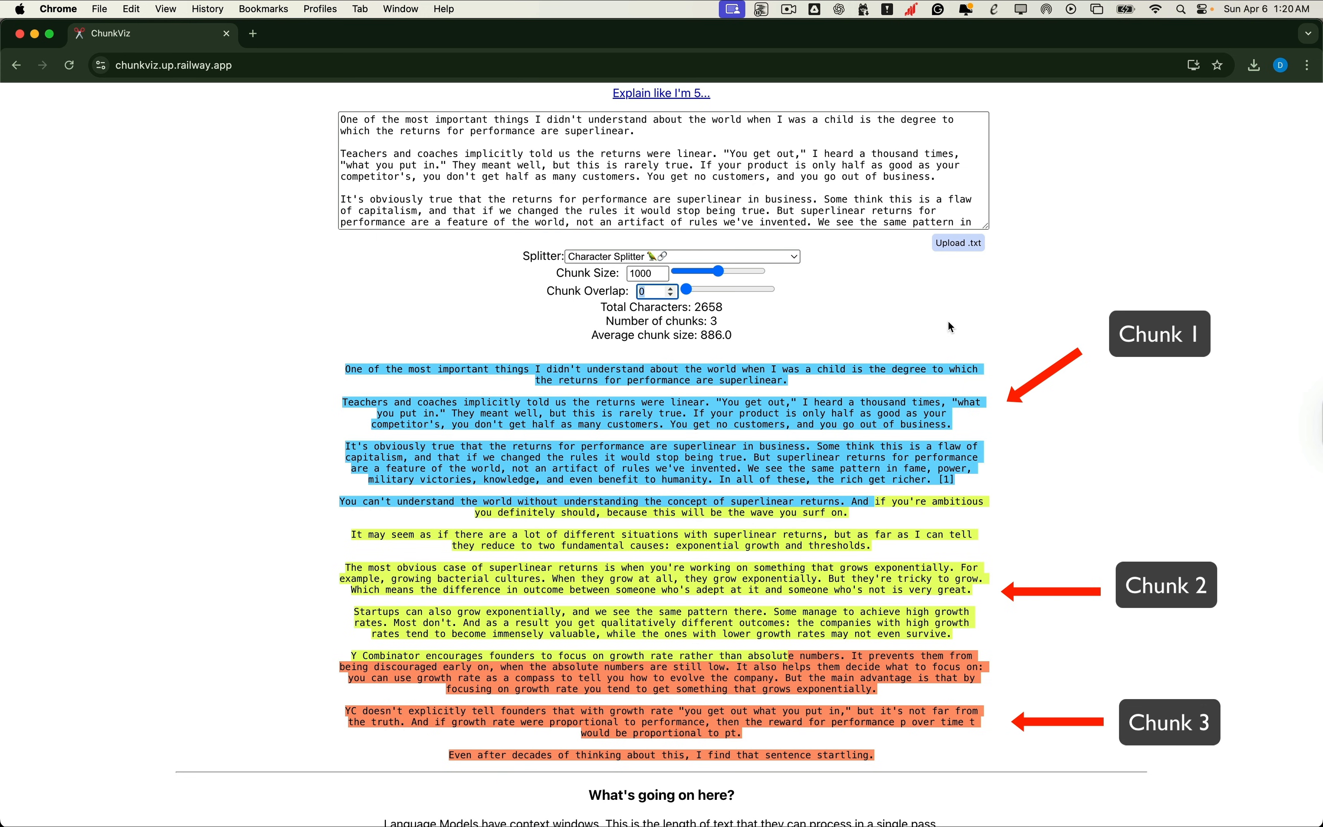
{"action": "type", "text": "1"}
{"action": "key", "text": "BackSpace"}
{"action": "key", "text": "BackSpace"}
{"action": "type", "text": "2"}
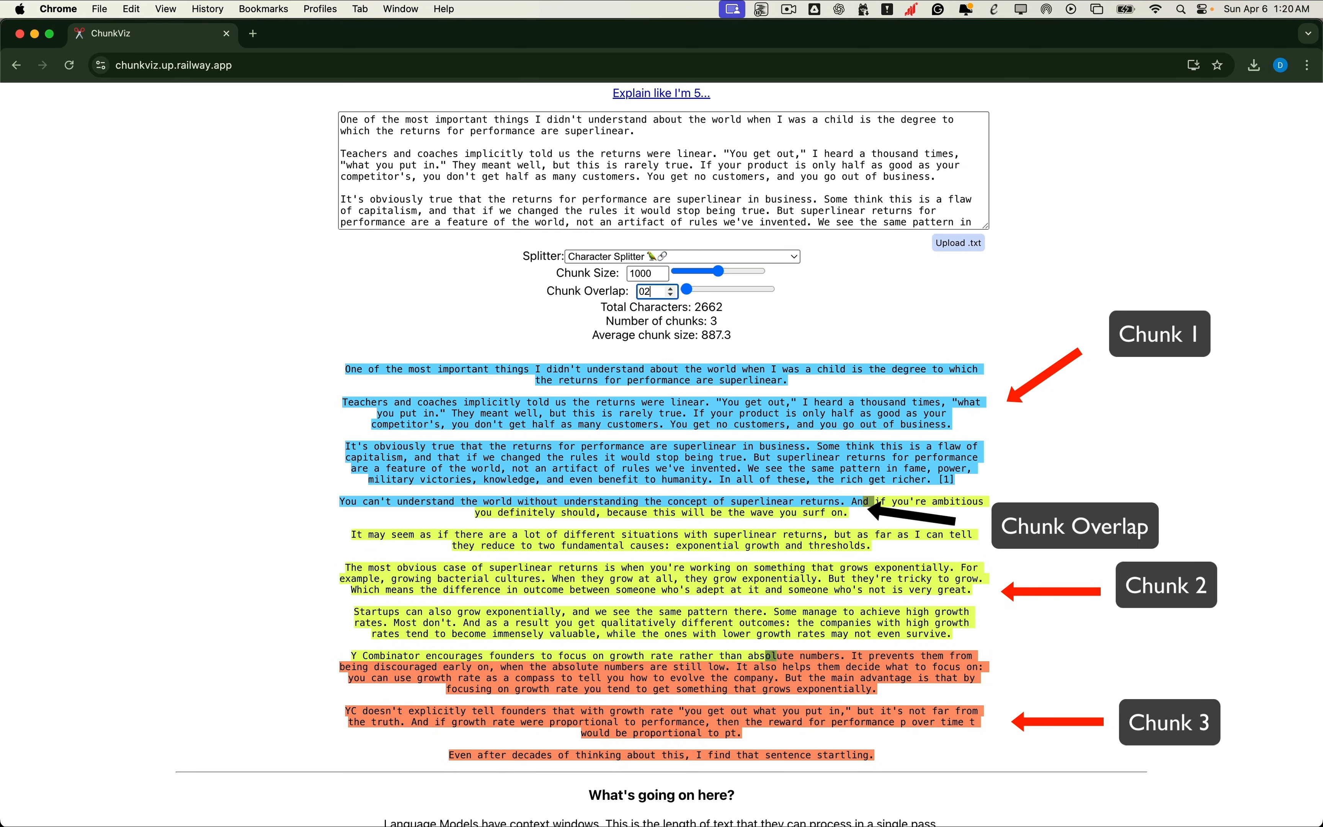
{"action": "type", "text": "00"}
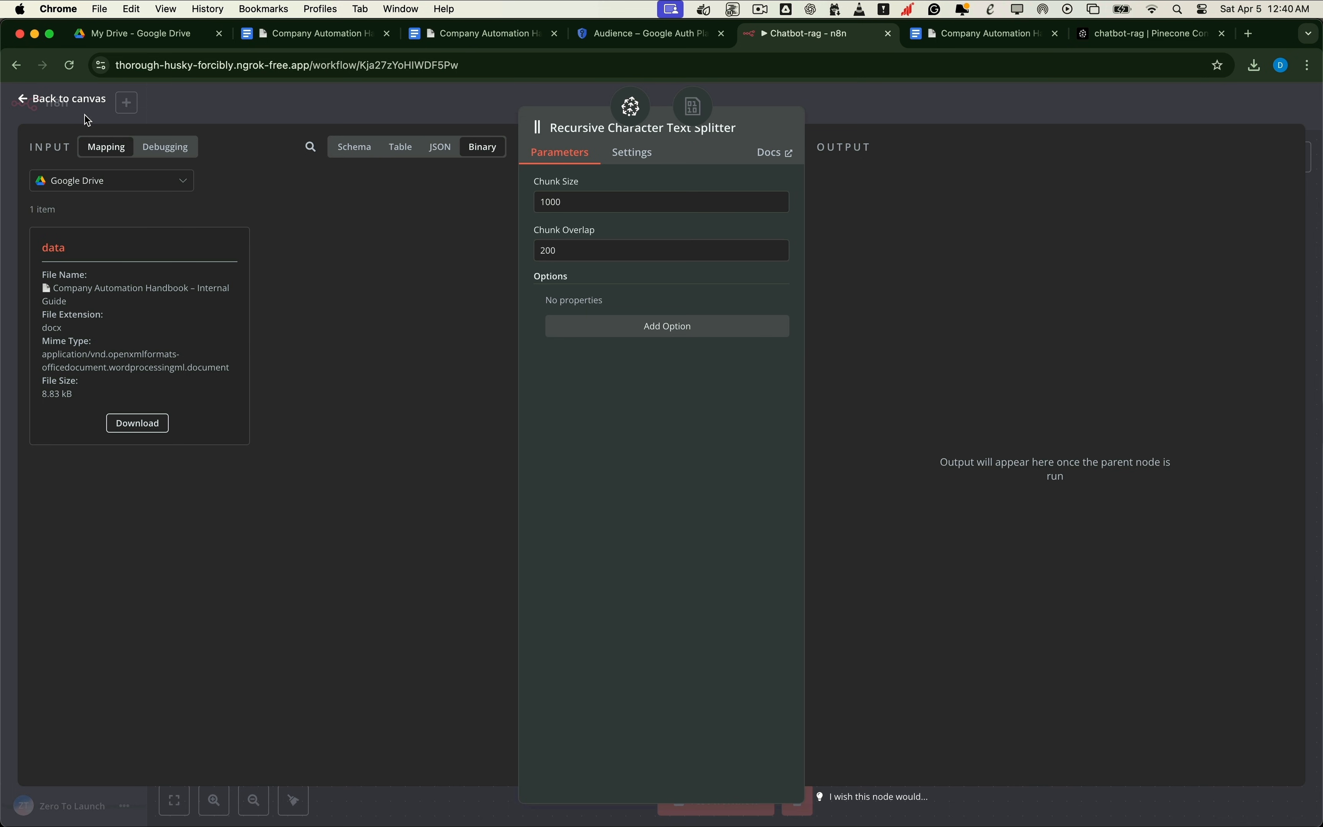
Step: Move the text splitter node closer to the data loader and glance at the Pinecone index
{"action": "left_click", "coordinate": [75, 103]}
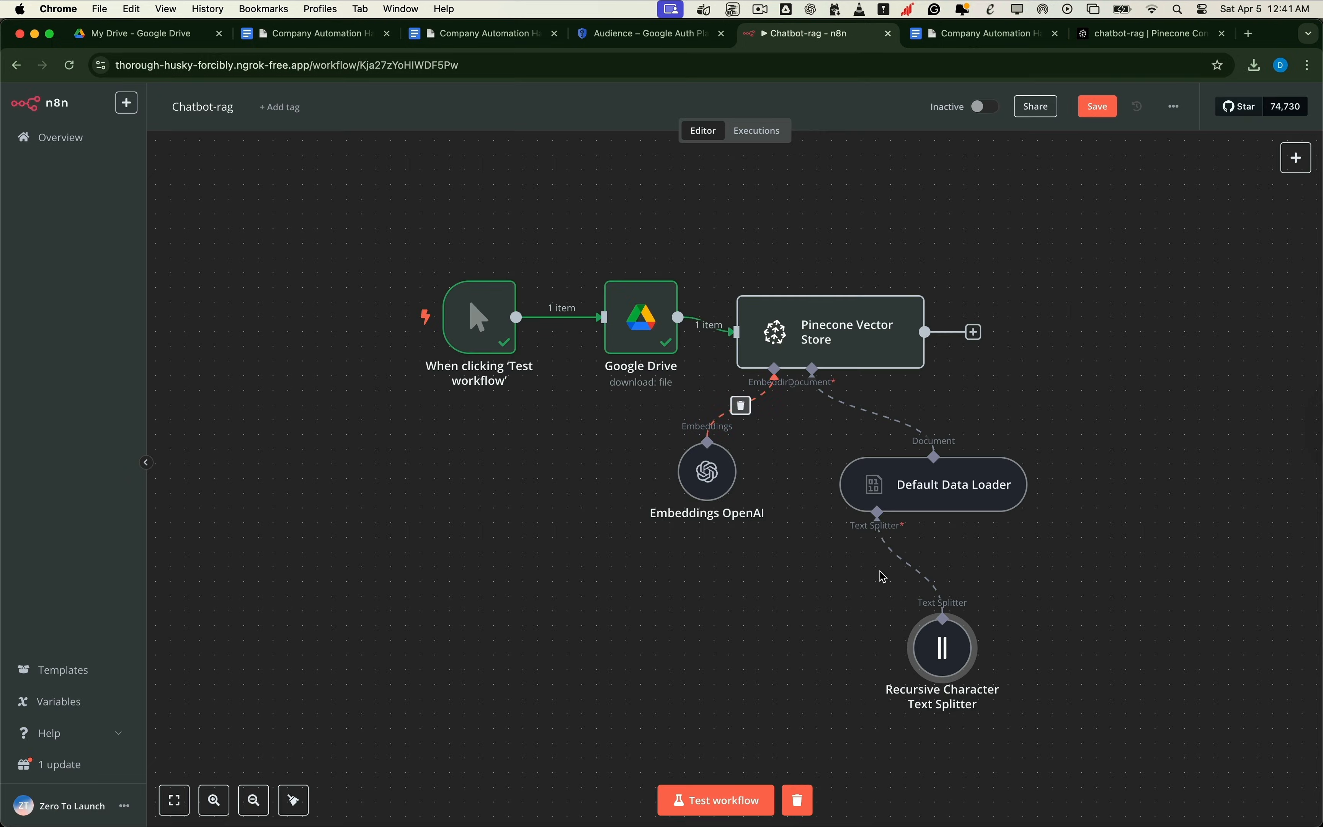
{"action": "left_click_drag", "start_coordinate": [930, 653], "coordinate": [856, 609]}
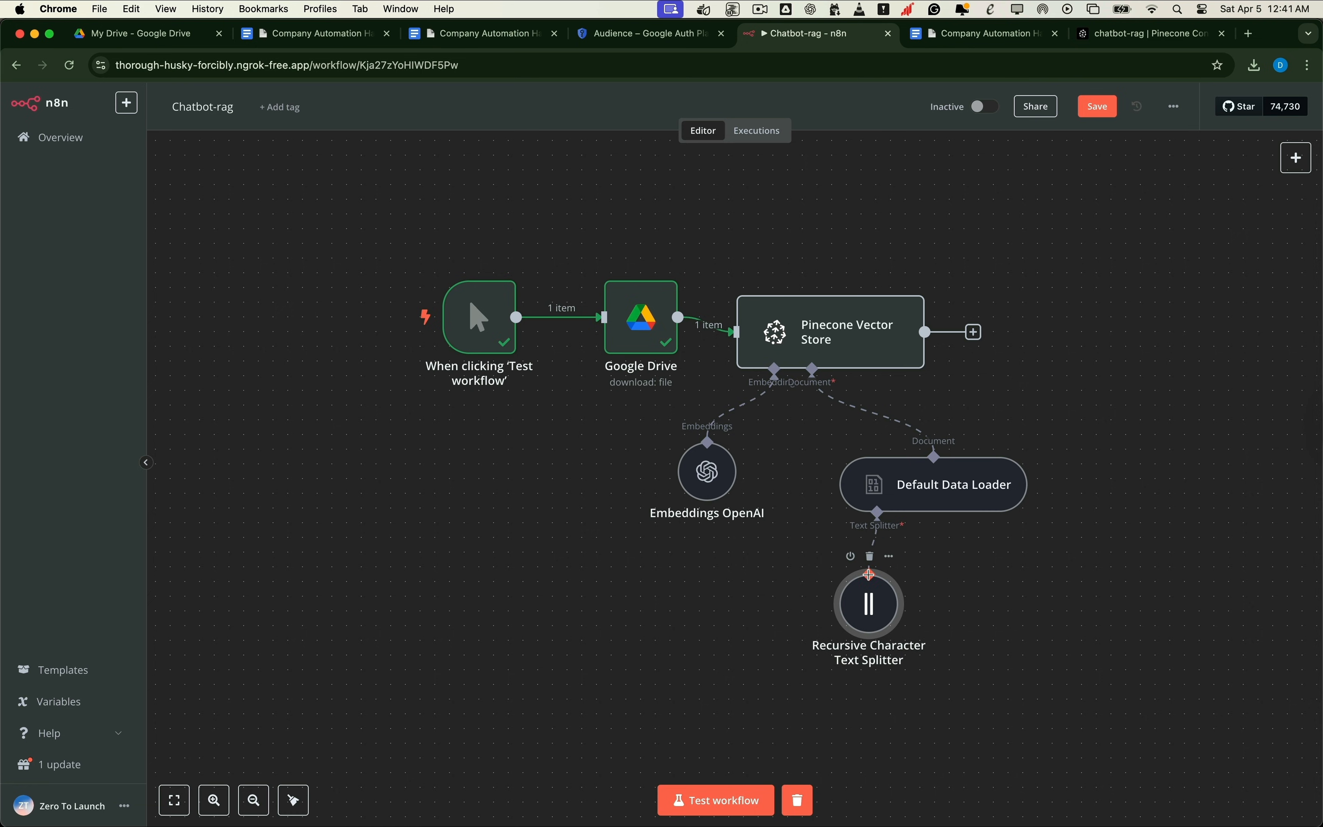
{"action": "left_click", "coordinate": [1148, 34]}
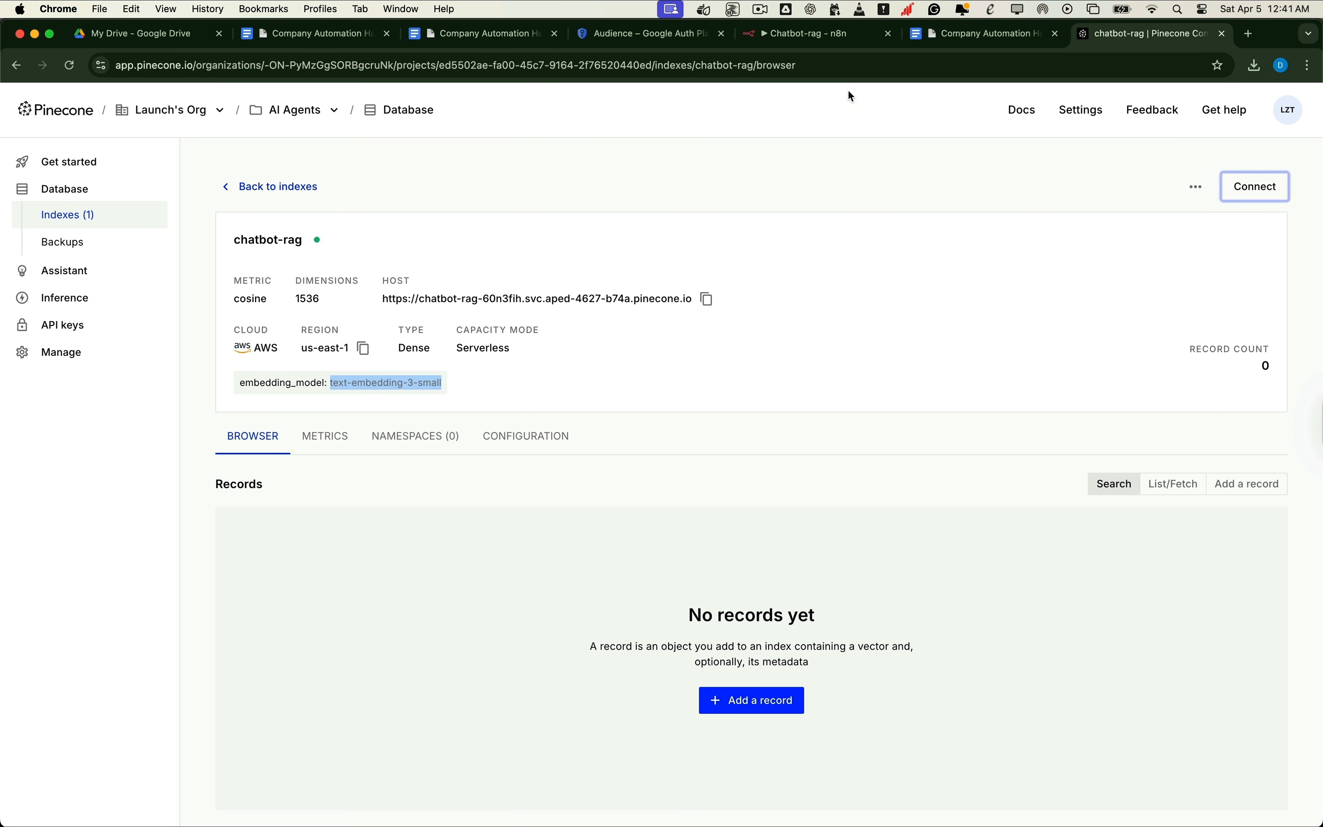
{"action": "left_click", "coordinate": [832, 36]}
Step: Test the workflow so the handbook is chunked and sent to Pinecone as 3 items
{"action": "mouse_move", "coordinate": [440, 339]}
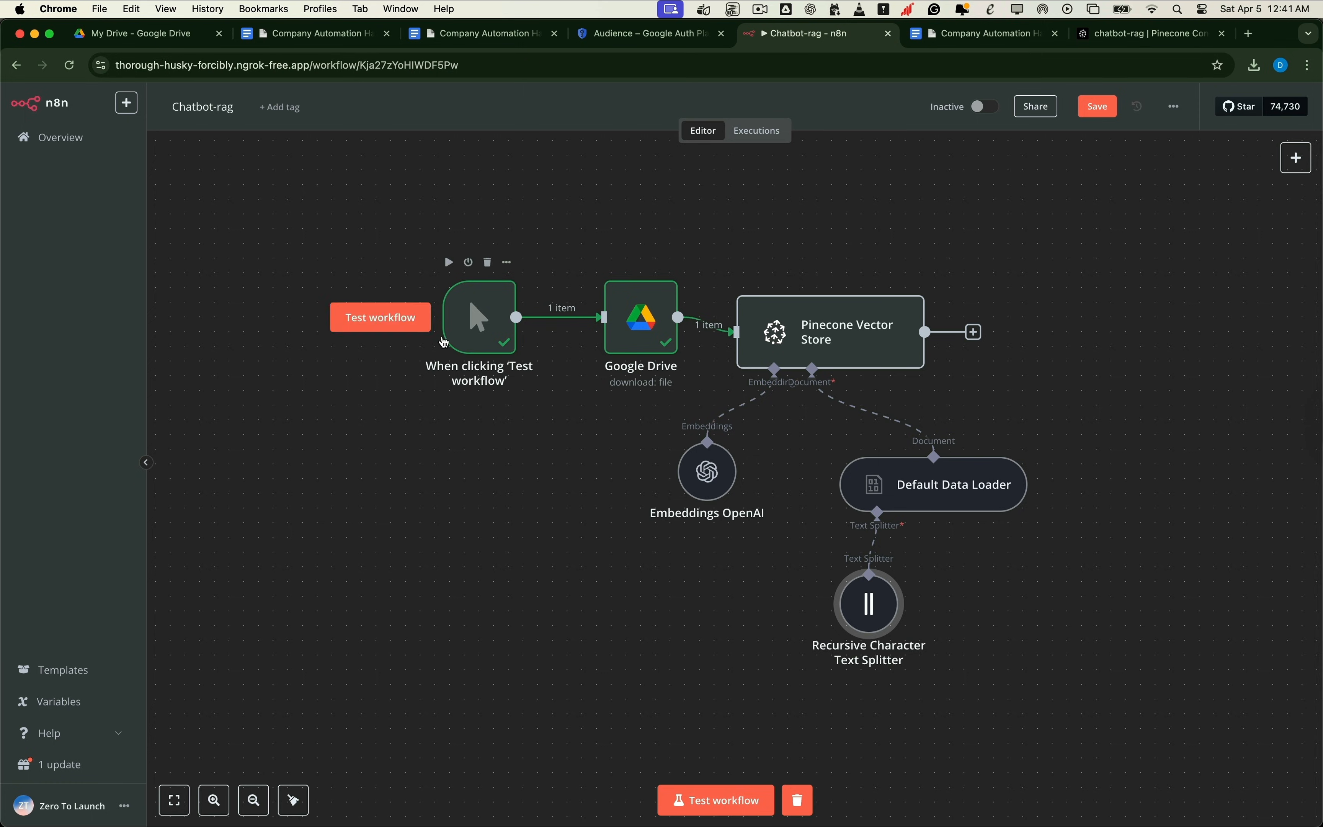
{"action": "left_click", "coordinate": [392, 327]}
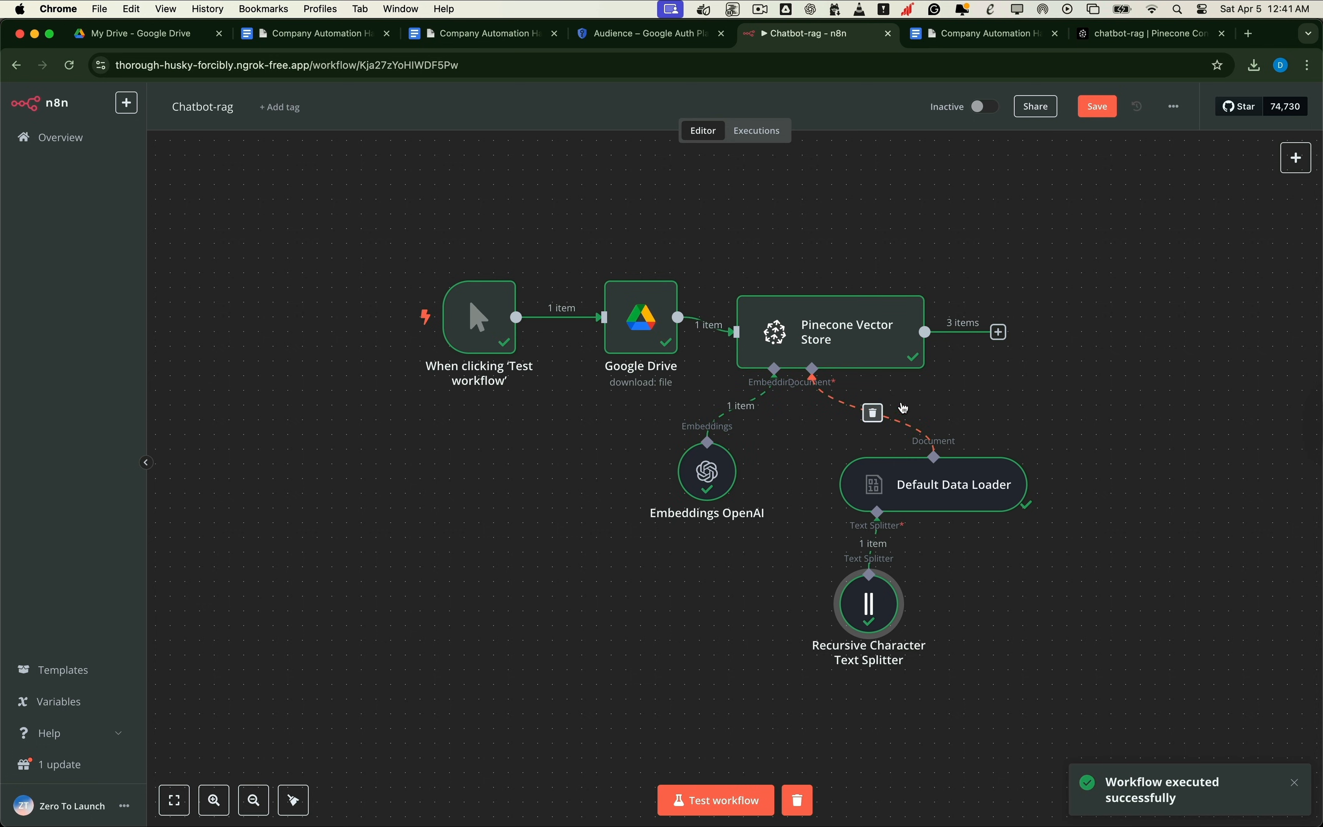
{"action": "left_click", "coordinate": [1115, 43]}
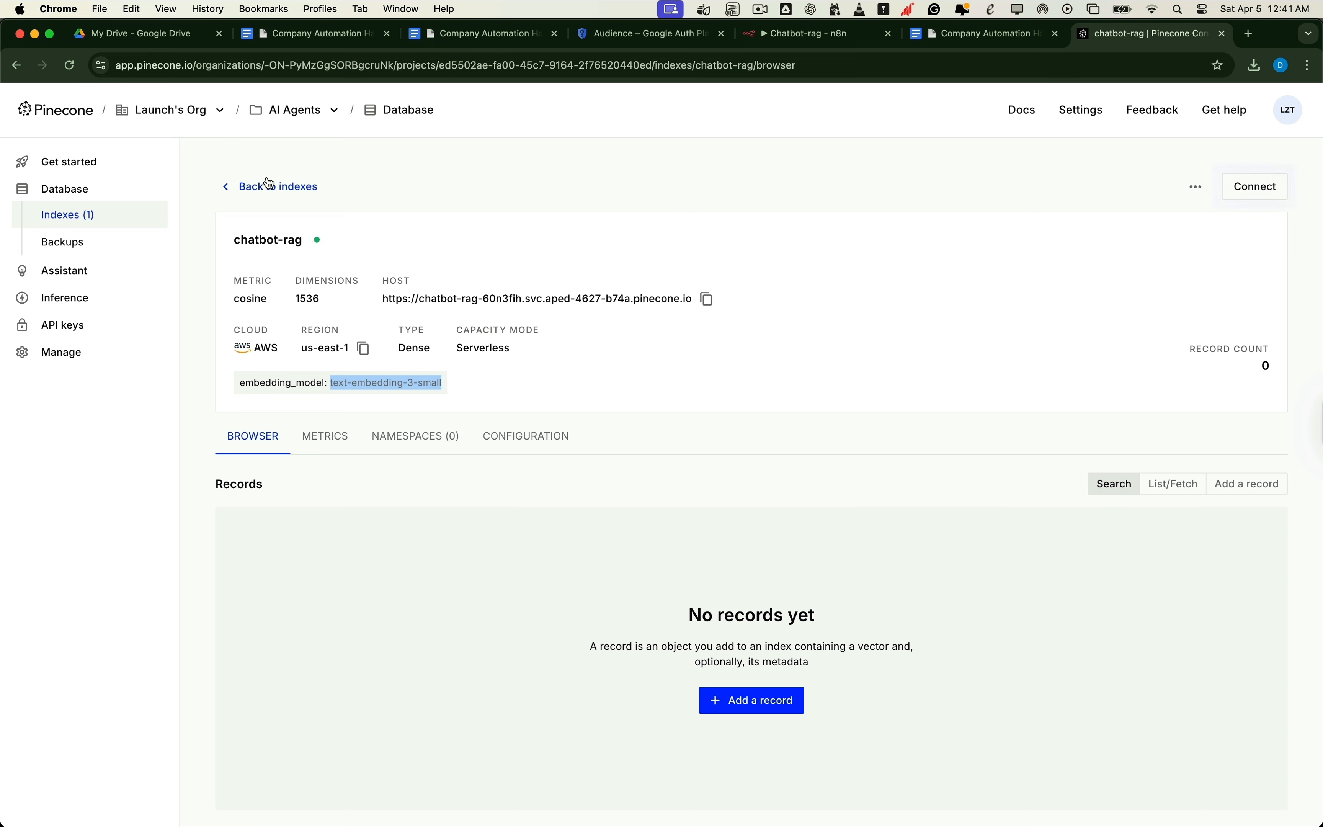
Step: Refresh the chatbot-rag index and scroll through its 3 handbook-chunk records
{"action": "left_click", "coordinate": [71, 65]}
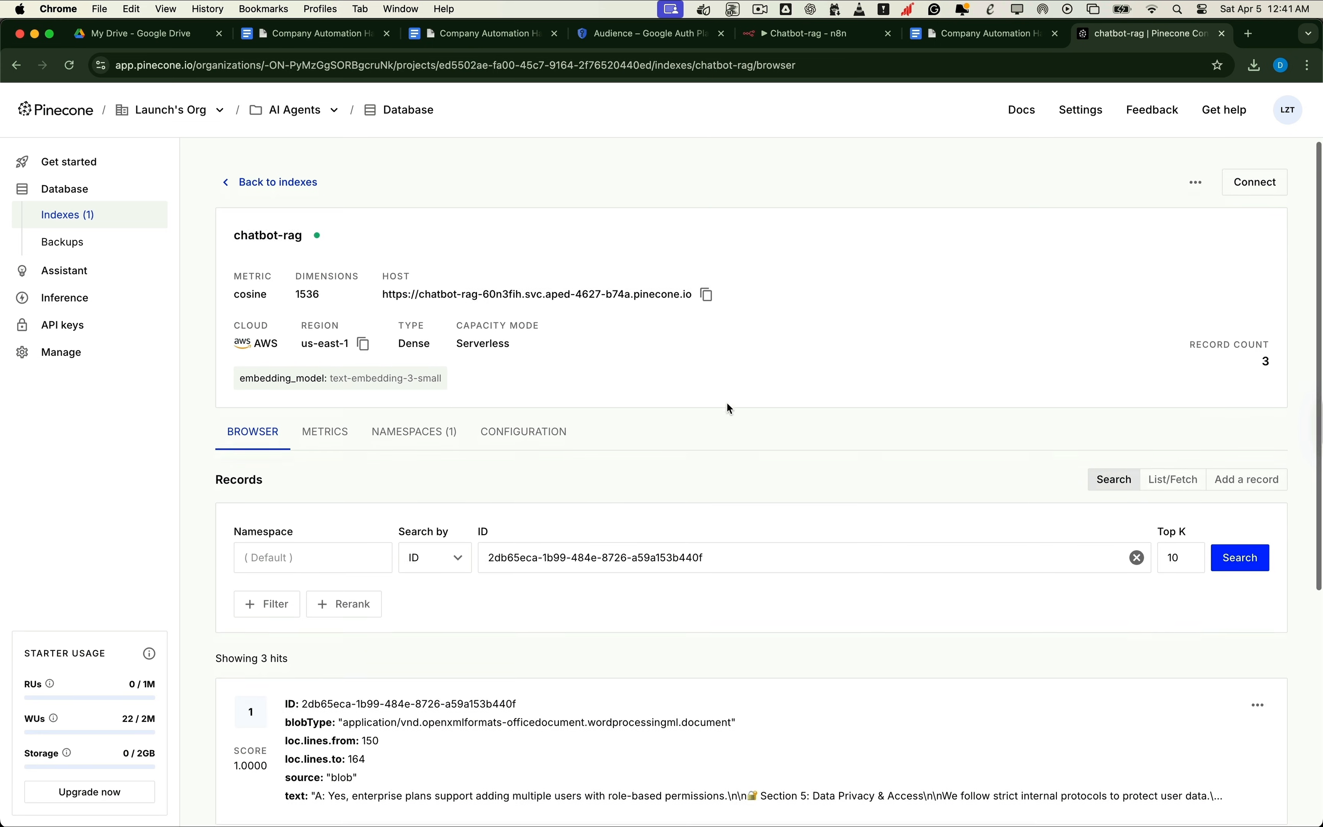
{"action": "scroll", "coordinate": [730, 408], "scroll_direction": "down", "scroll_amount": 5}
{"action": "scroll", "coordinate": [730, 408], "scroll_direction": "down", "scroll_amount": 2}
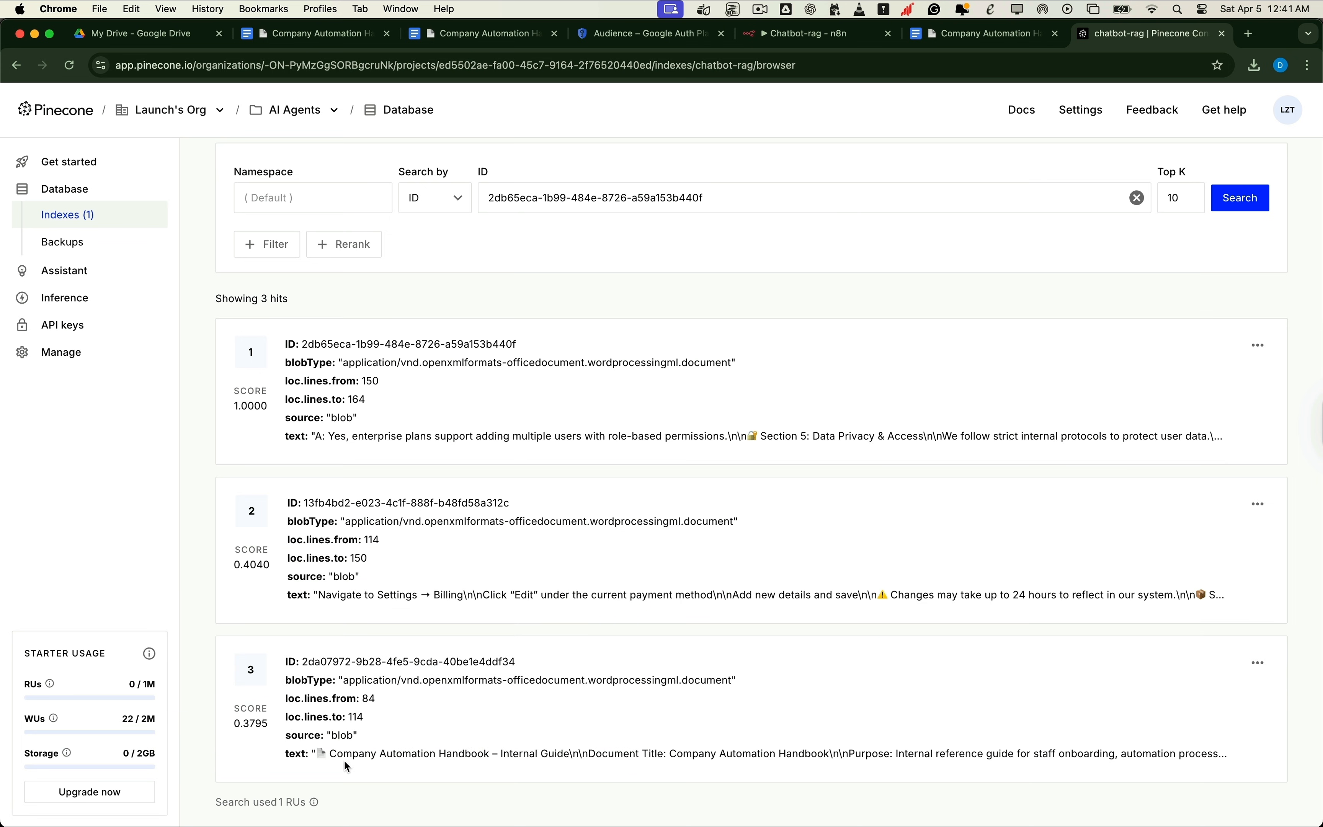
{"action": "mouse_move", "coordinate": [327, 343]}
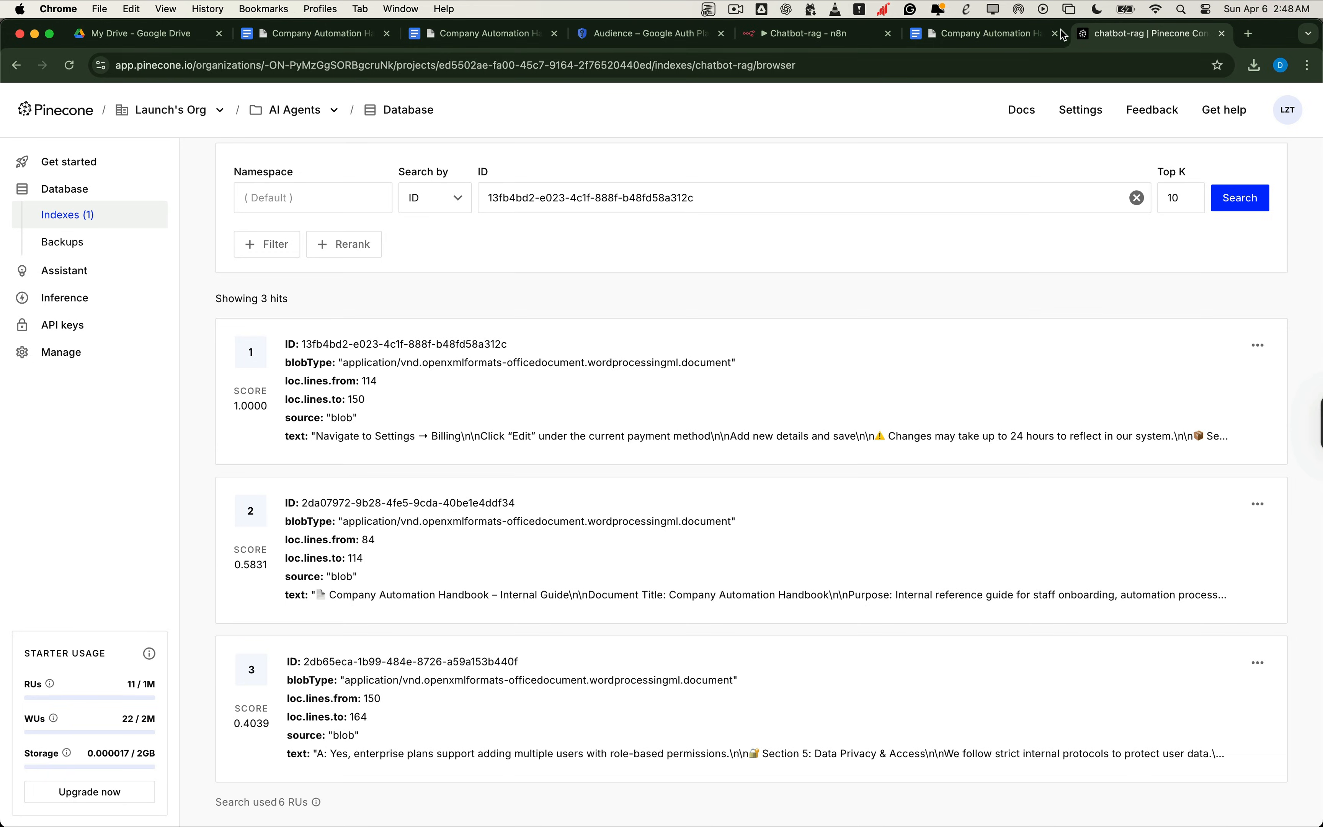
Step: Add a 'When chat message received' Chat Trigger node beside the document-loading pipeline
{"action": "left_click", "coordinate": [796, 34]}
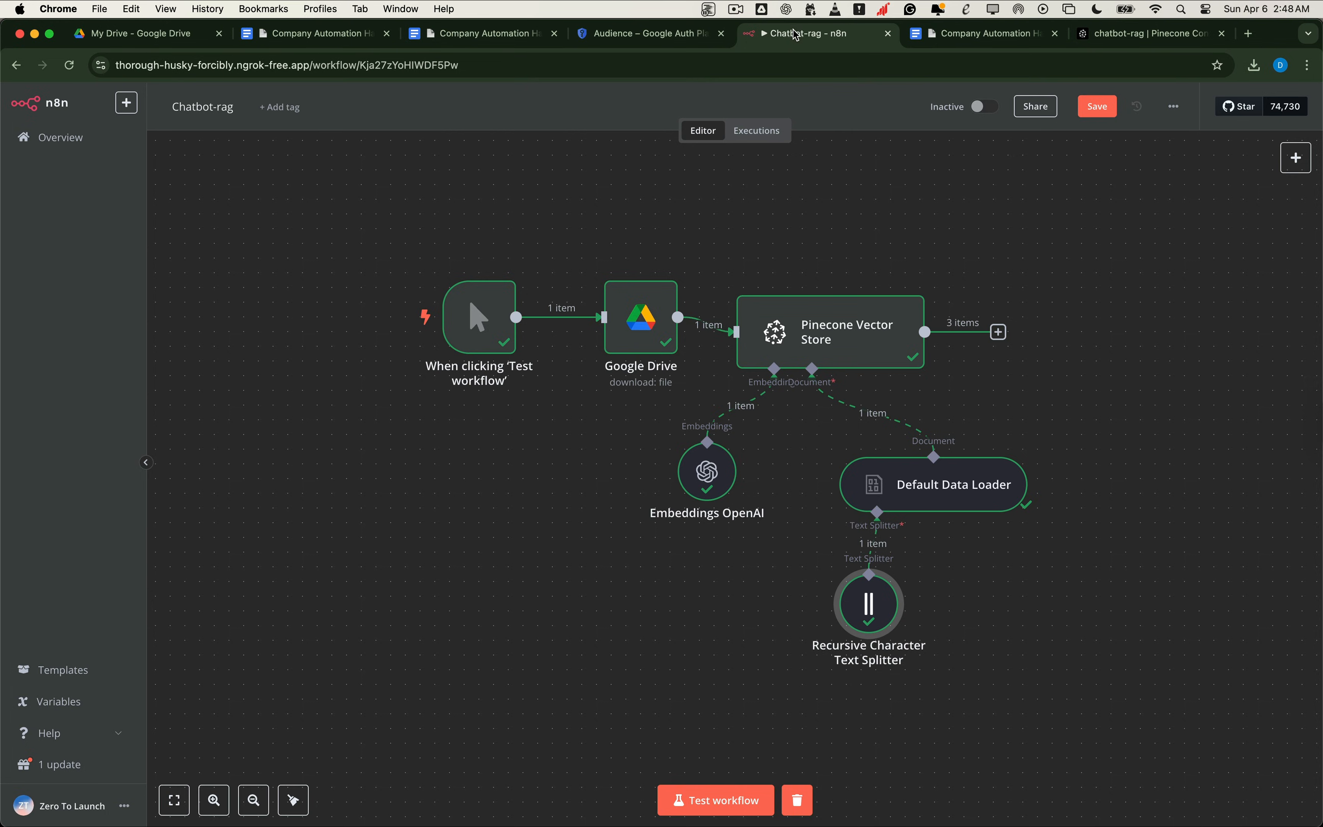
{"action": "scroll", "coordinate": [663, 480], "scroll_direction": "right", "scroll_amount": 2}
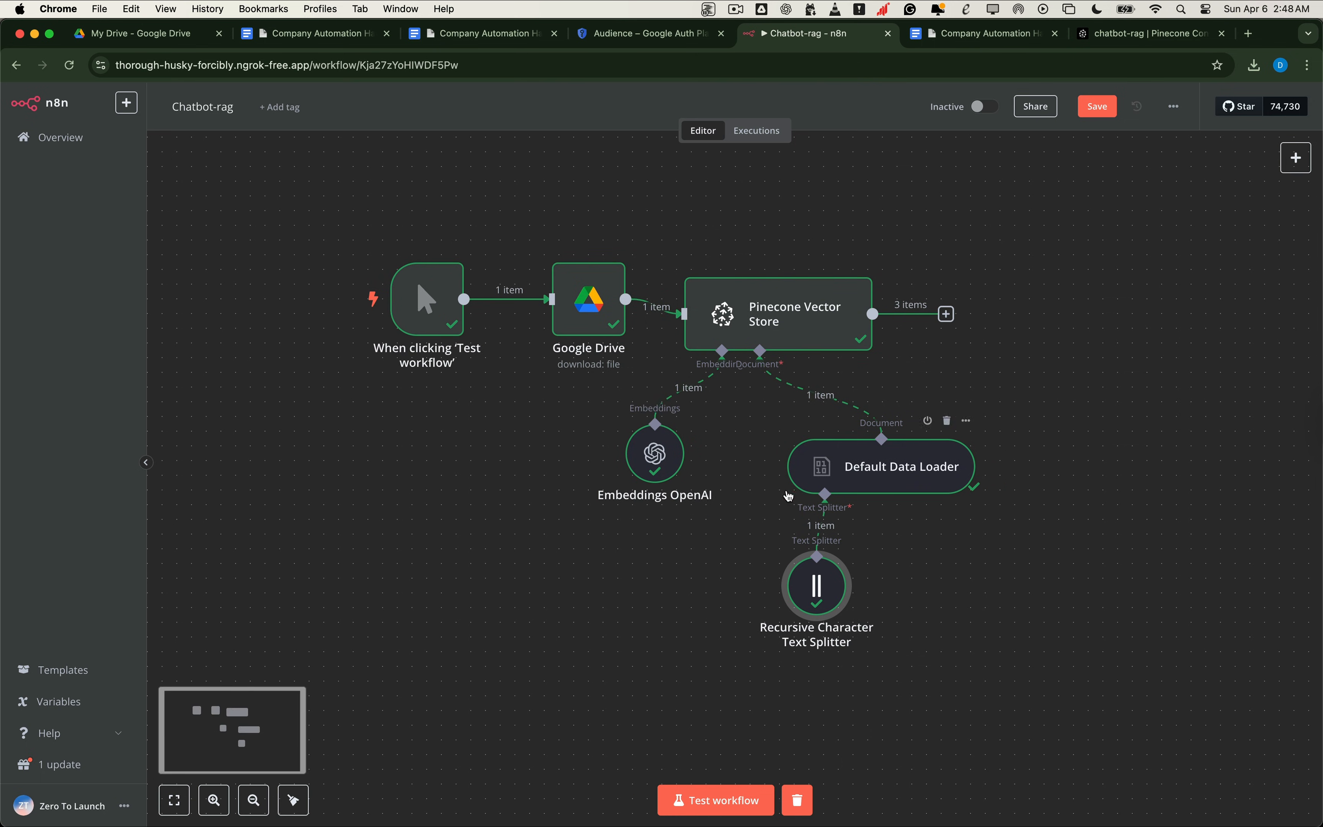
{"action": "scroll", "coordinate": [765, 474], "scroll_direction": "right", "scroll_amount": 8}
{"action": "scroll", "coordinate": [1016, 250], "scroll_direction": "right", "scroll_amount": 10}
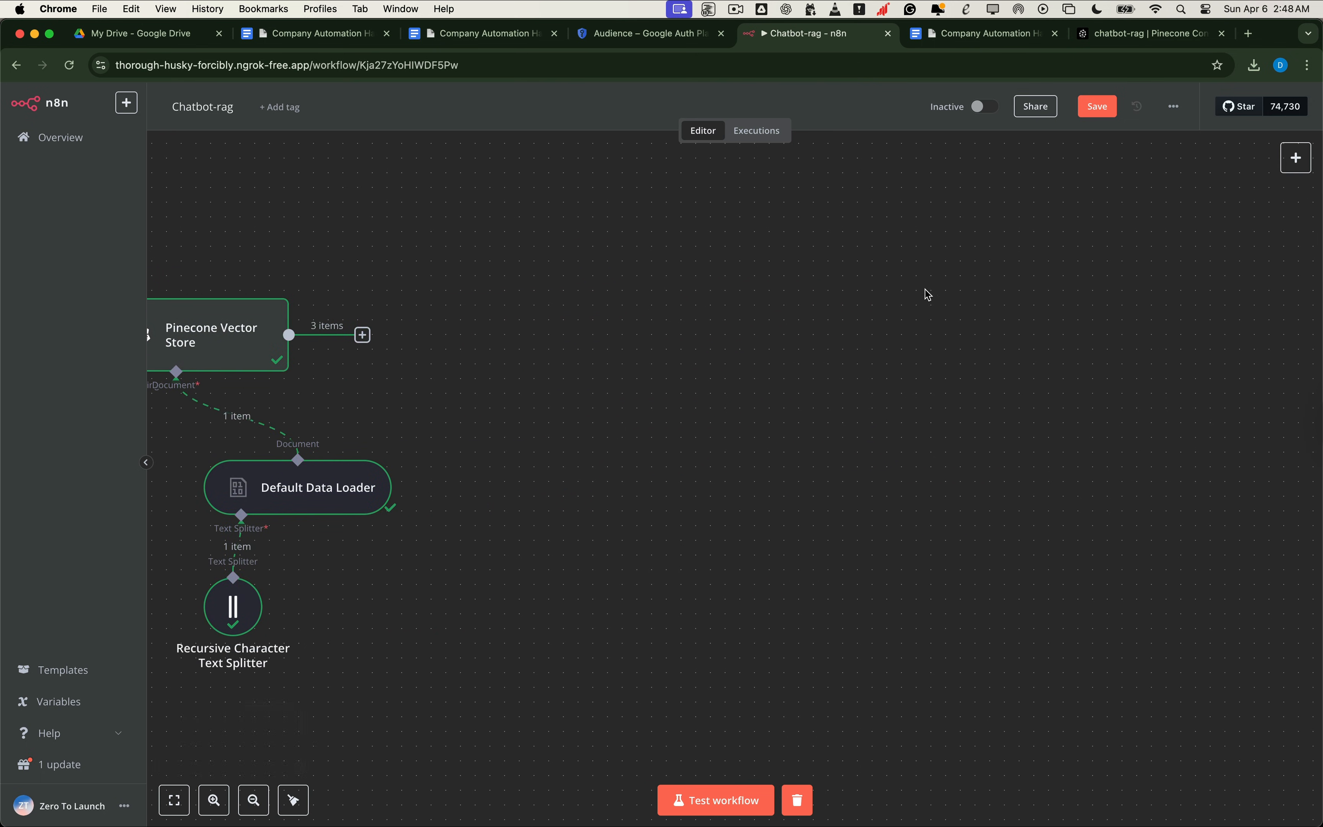
{"action": "left_click", "coordinate": [1296, 158]}
{"action": "type", "text": "chat"}
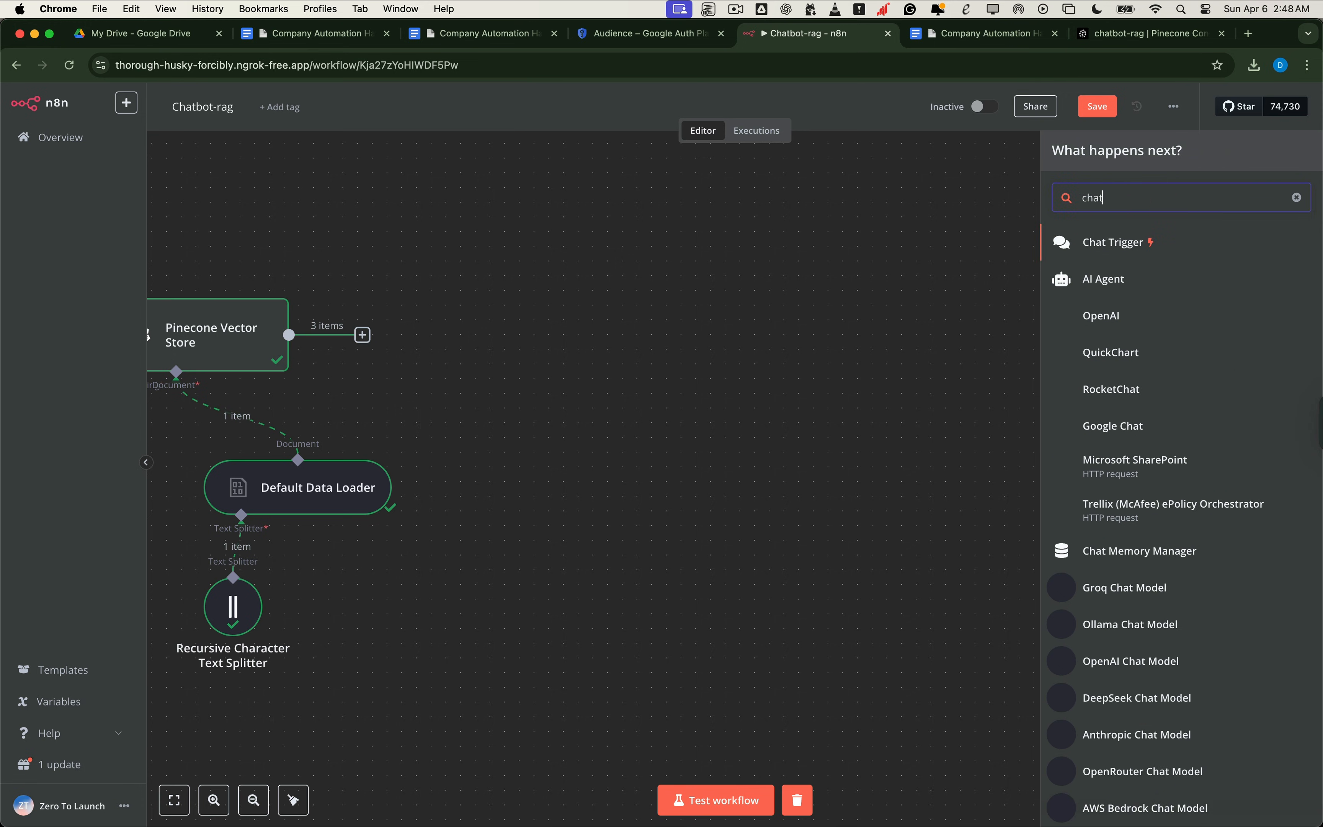
{"action": "left_click", "coordinate": [1164, 251]}
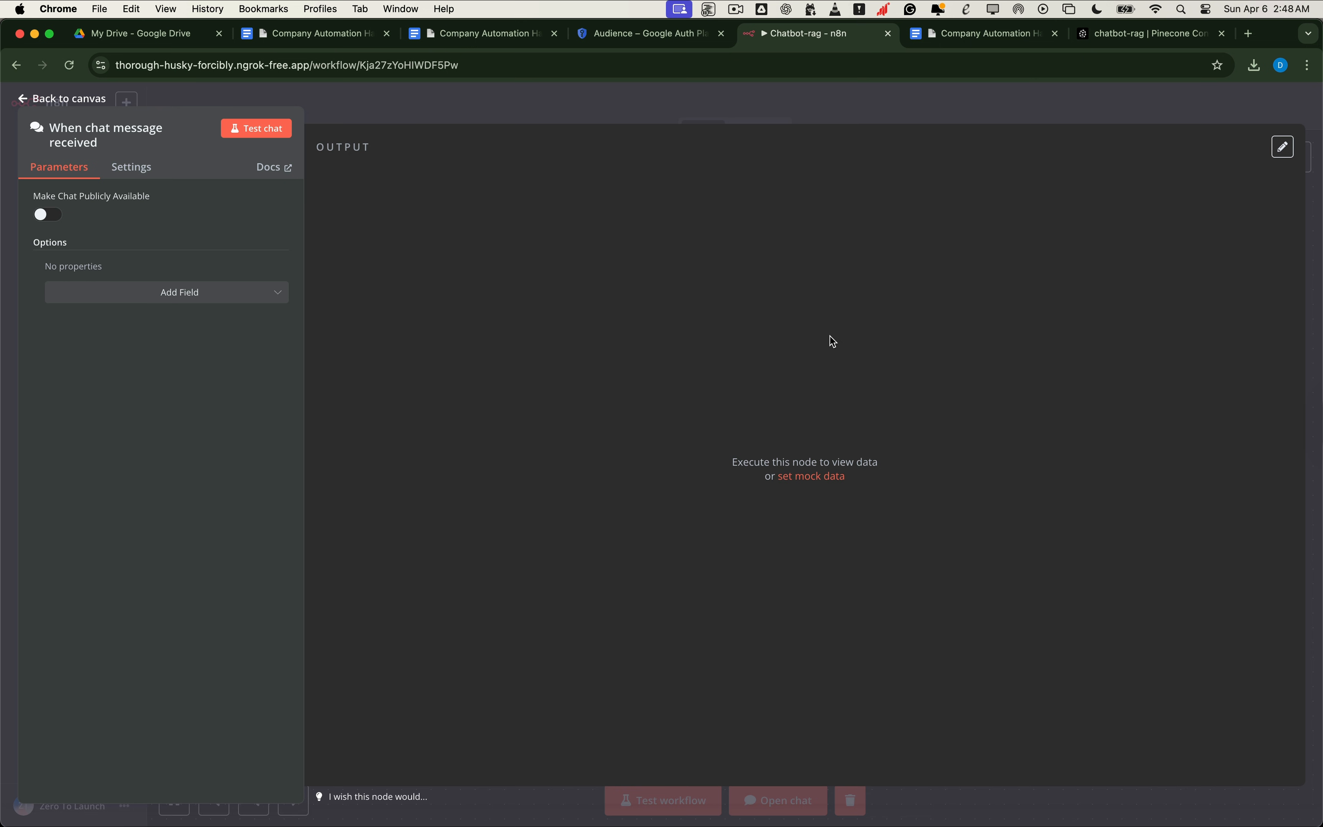
{"action": "left_click", "coordinate": [96, 105]}
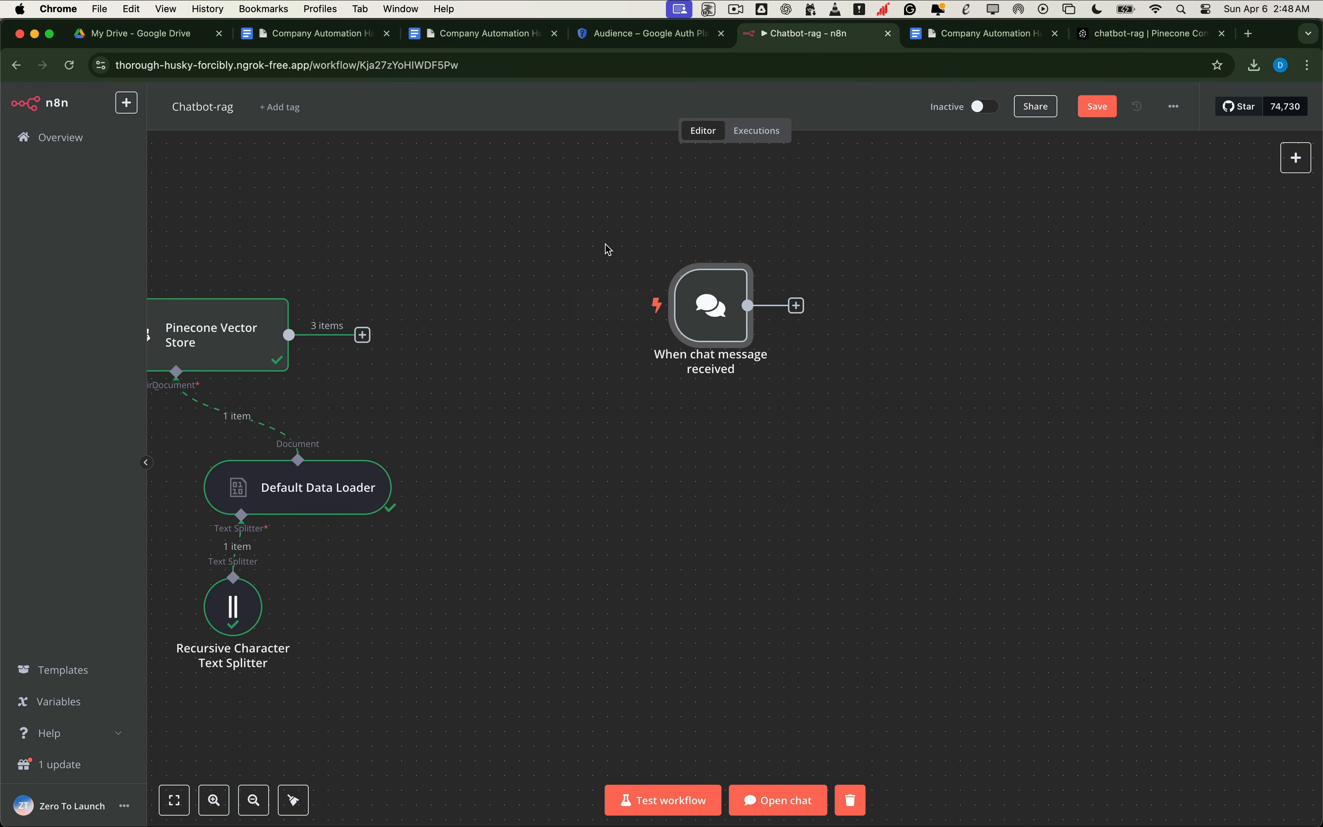
{"action": "mouse_move", "coordinate": [723, 307]}
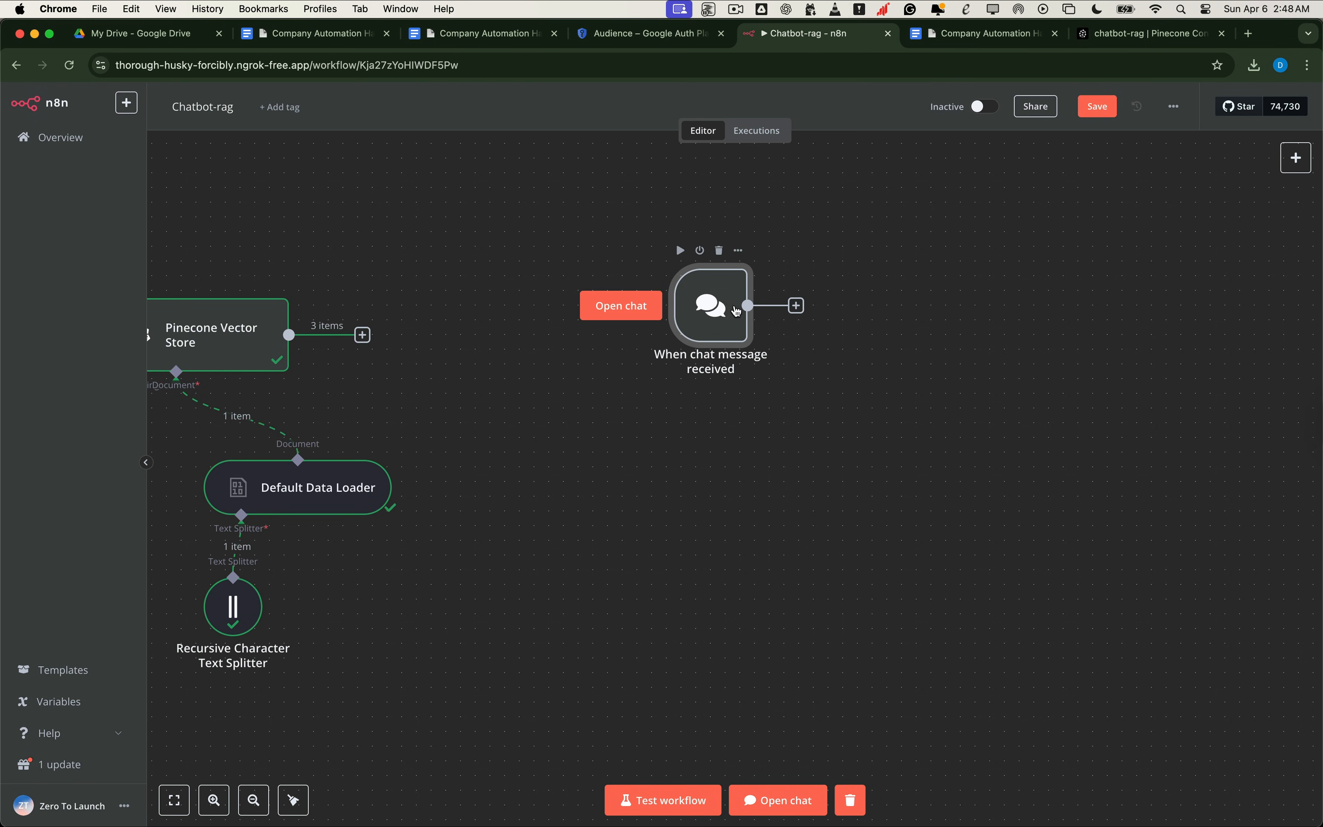
{"action": "scroll", "coordinate": [958, 313], "scroll_direction": "right", "scroll_amount": 2}
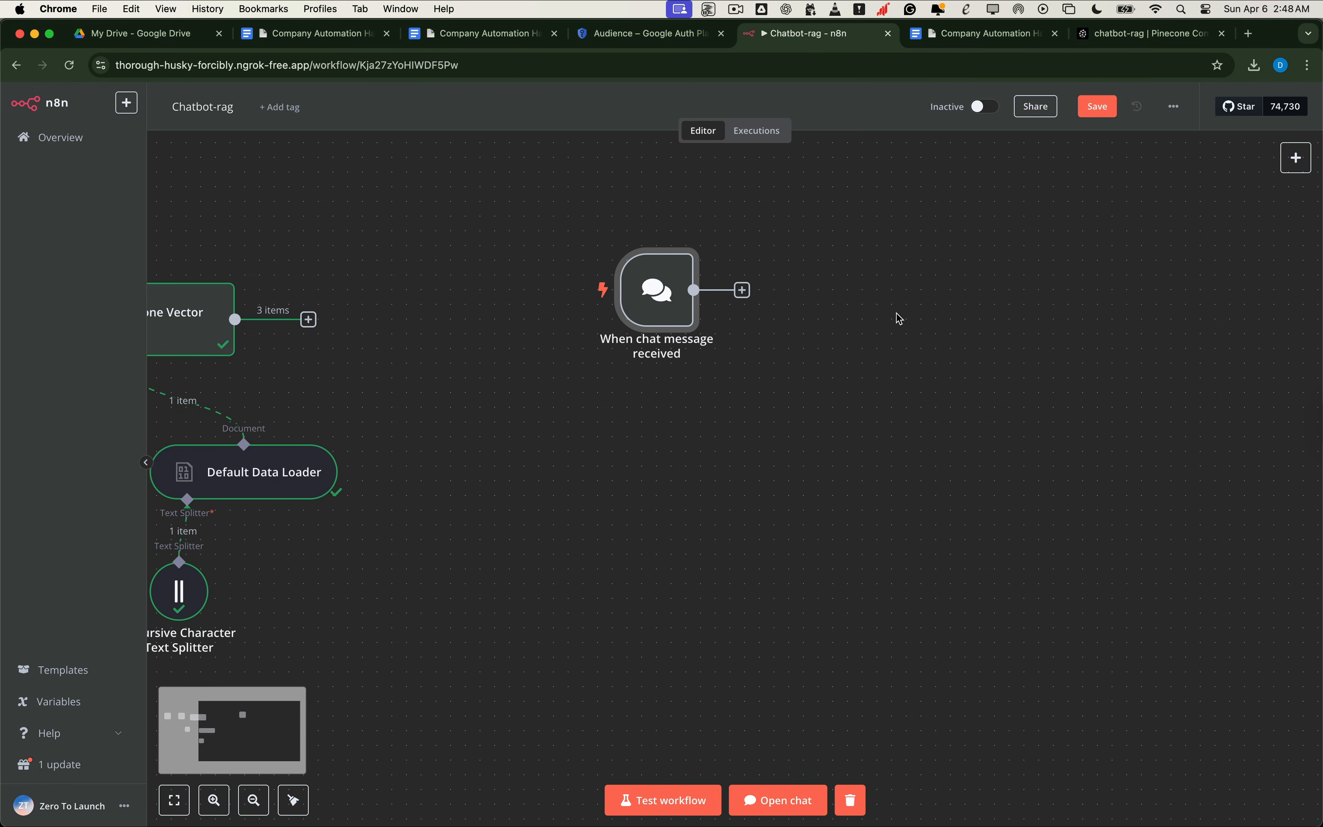
{"action": "scroll", "coordinate": [881, 331], "scroll_direction": "right", "scroll_amount": 2}
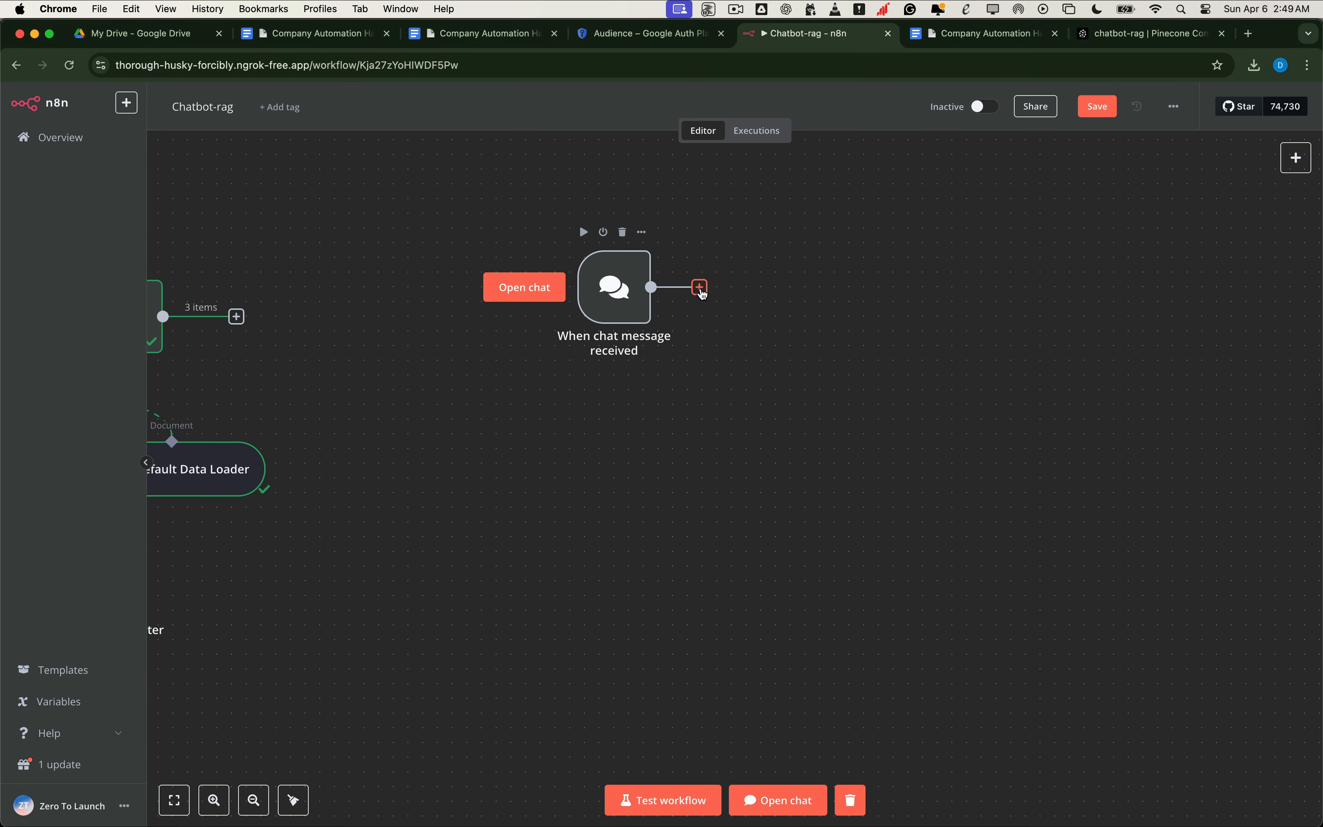
Step: Add a Question and Answer Chain node after the chat trigger
{"action": "left_click", "coordinate": [703, 291]}
{"action": "type", "text": "qu"}
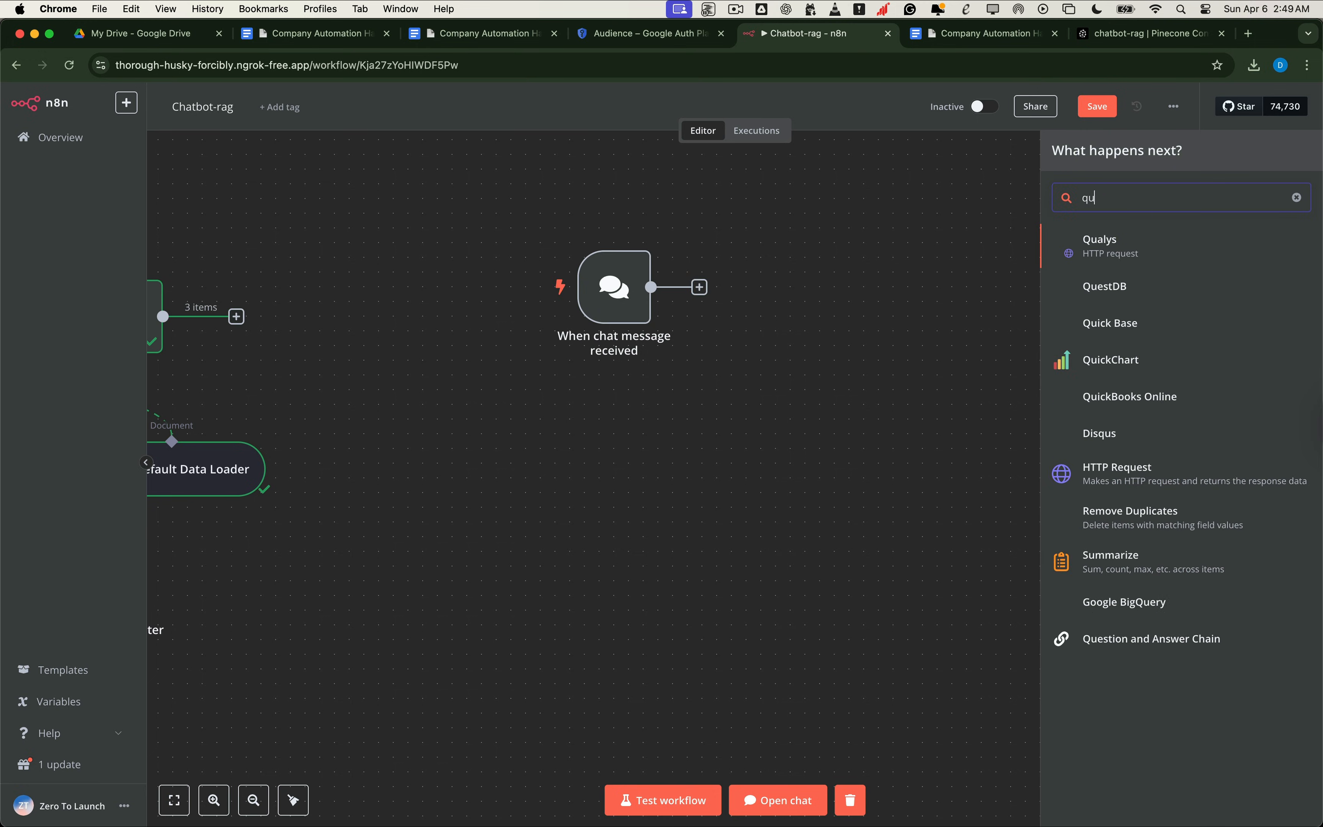
{"action": "type", "text": "stion"}
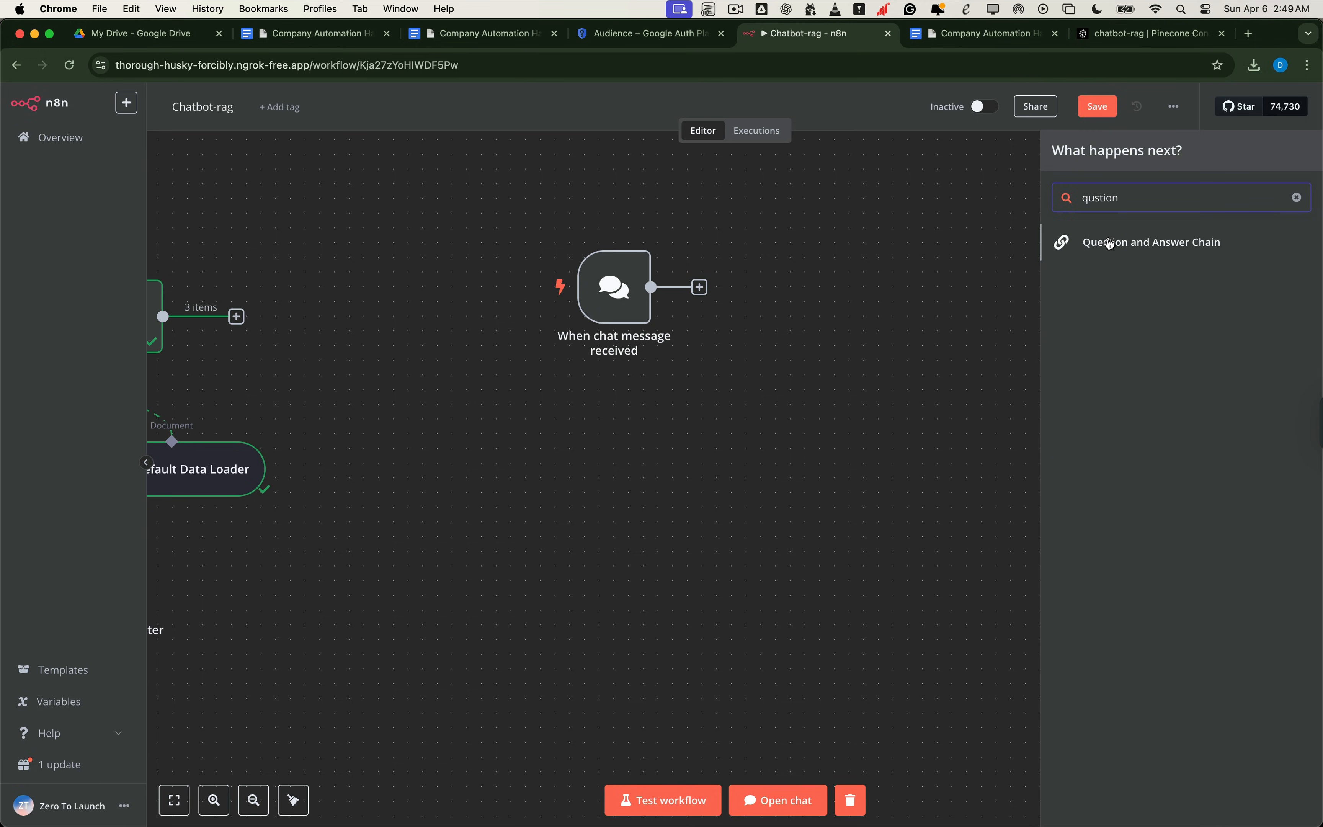
{"action": "left_click", "coordinate": [1095, 247]}
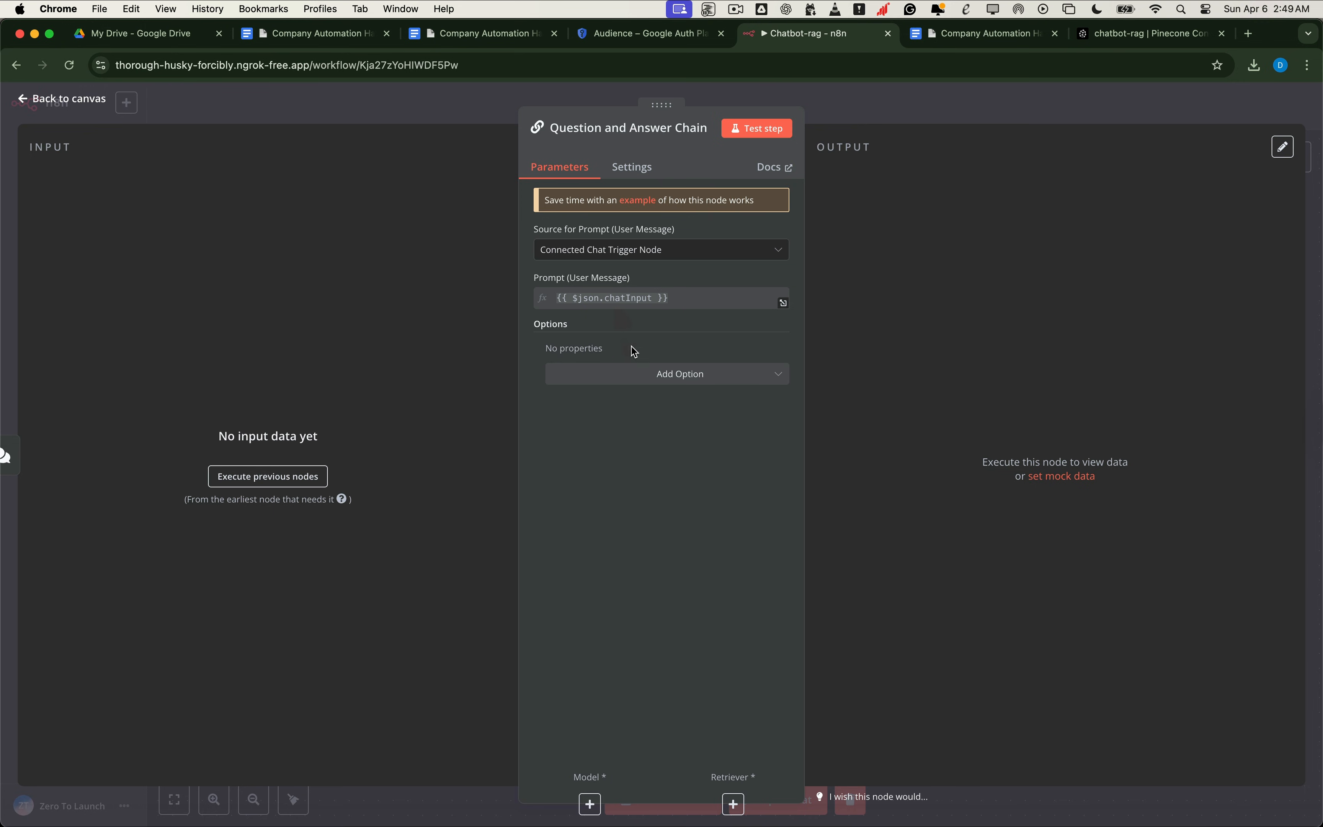
Step: Attach an OpenAI Chat Model as the chain's model and position it to the left
{"action": "left_click", "coordinate": [589, 804]}
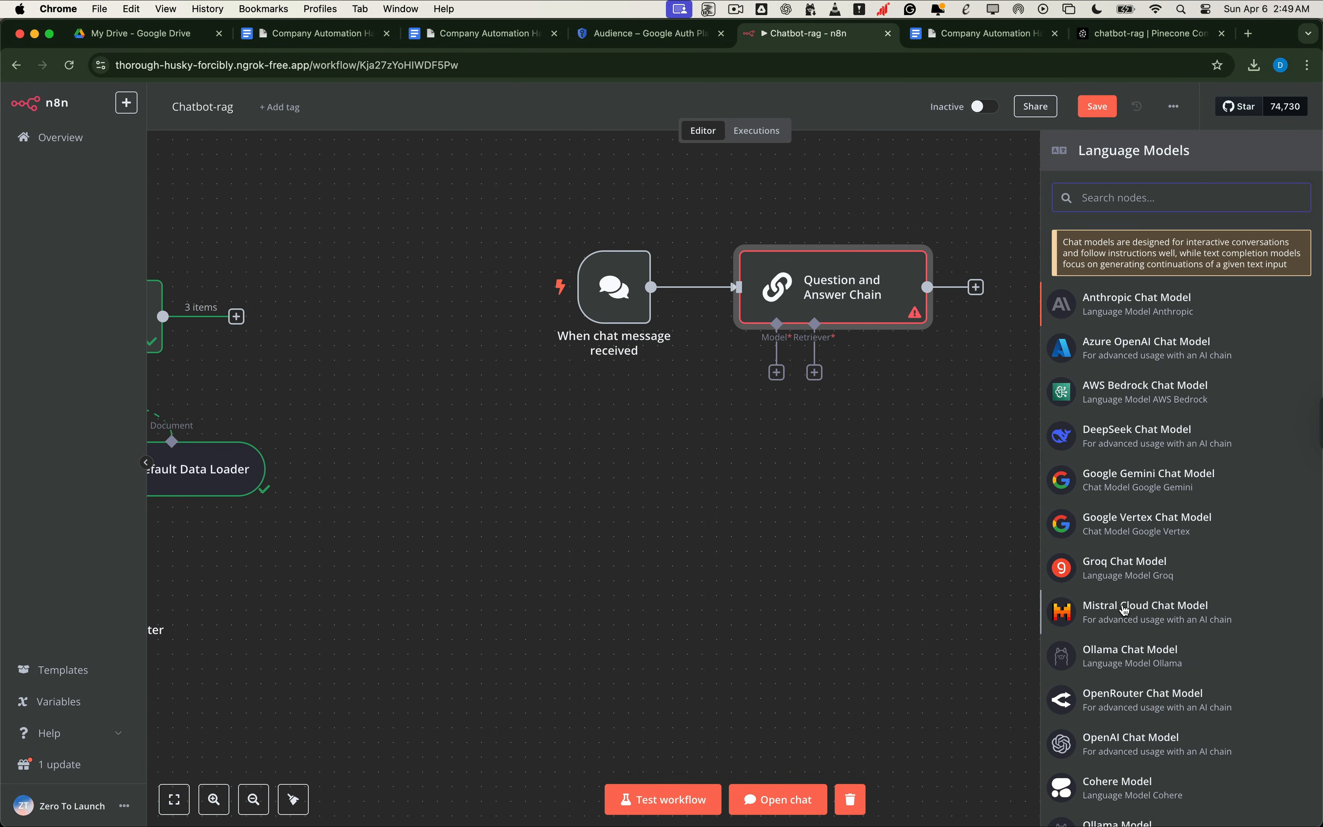
{"action": "left_click", "coordinate": [1110, 744]}
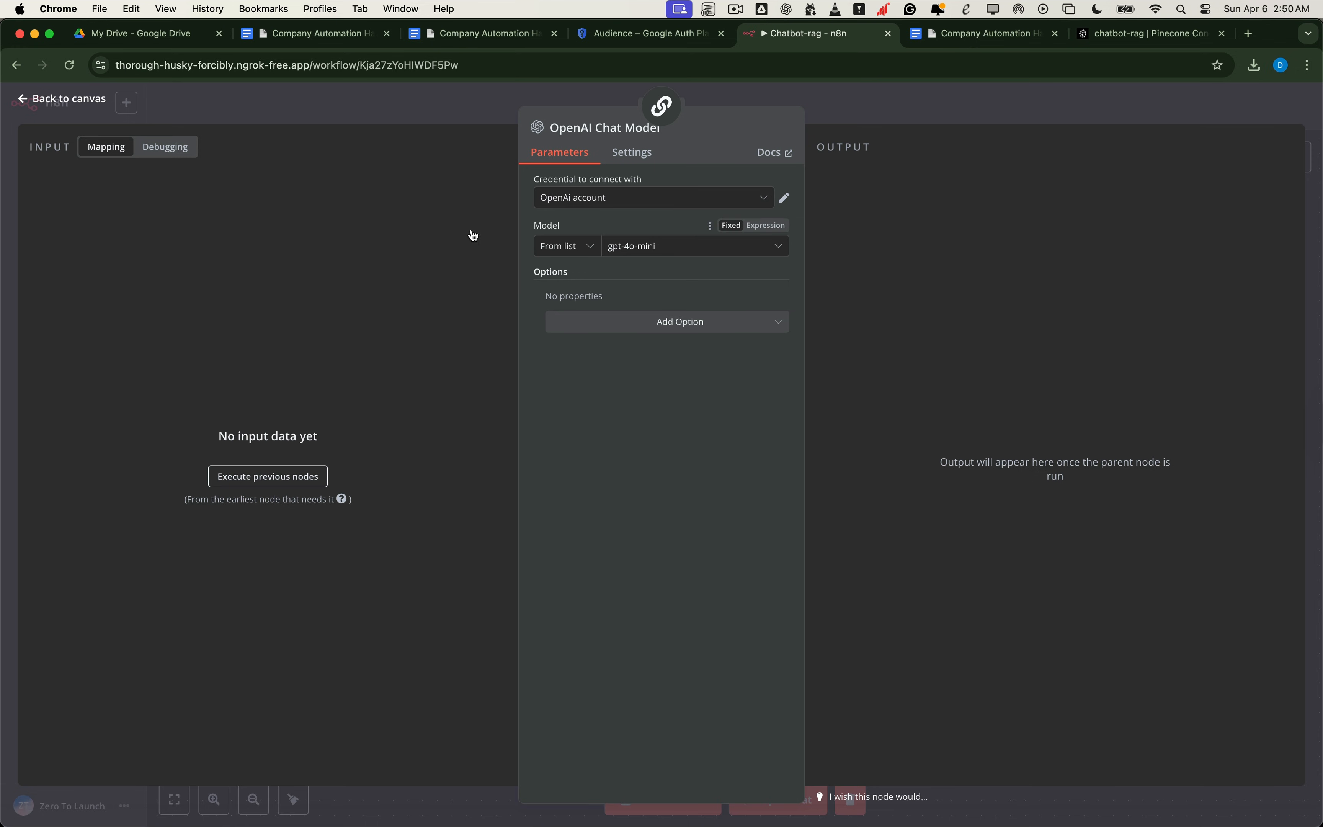
{"action": "left_click", "coordinate": [60, 101]}
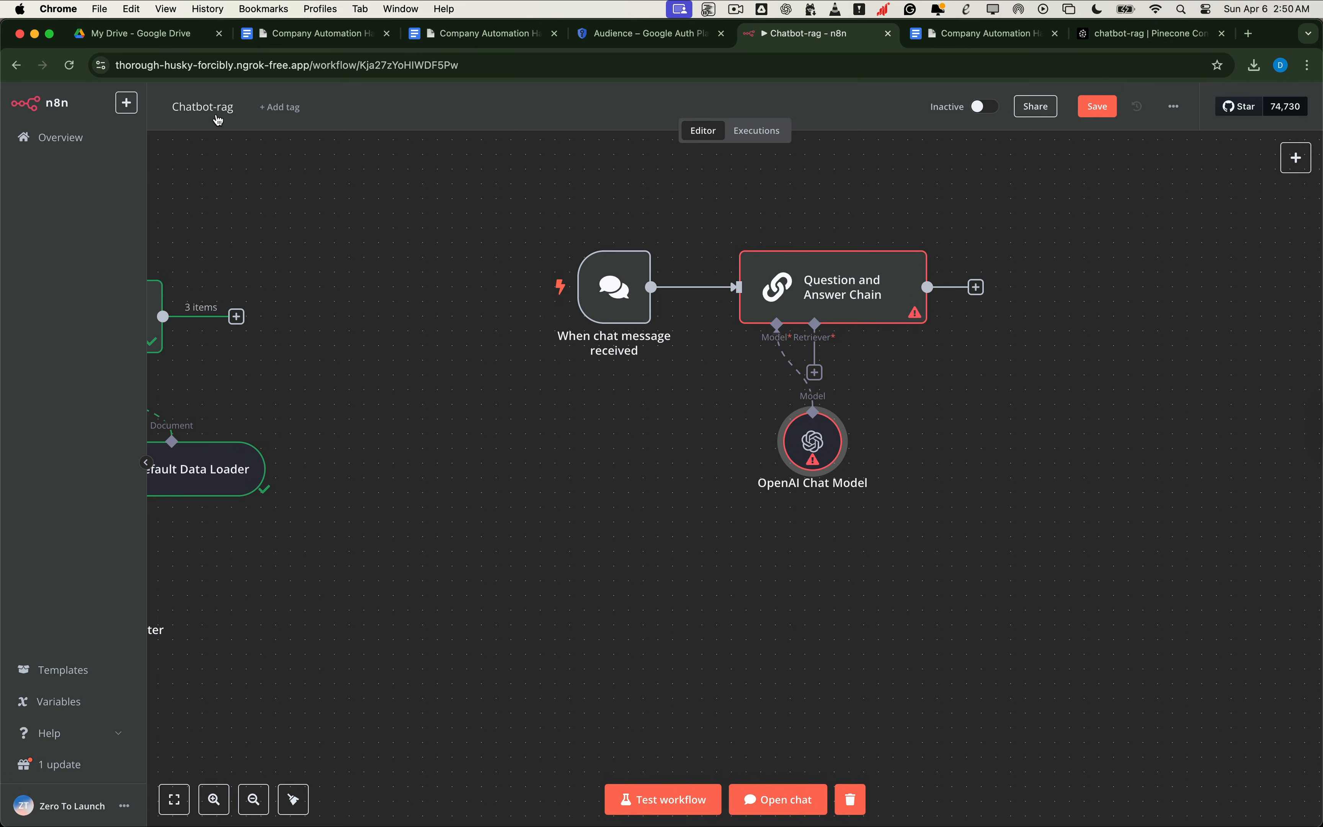
{"action": "left_click_drag", "start_coordinate": [794, 451], "coordinate": [647, 450]}
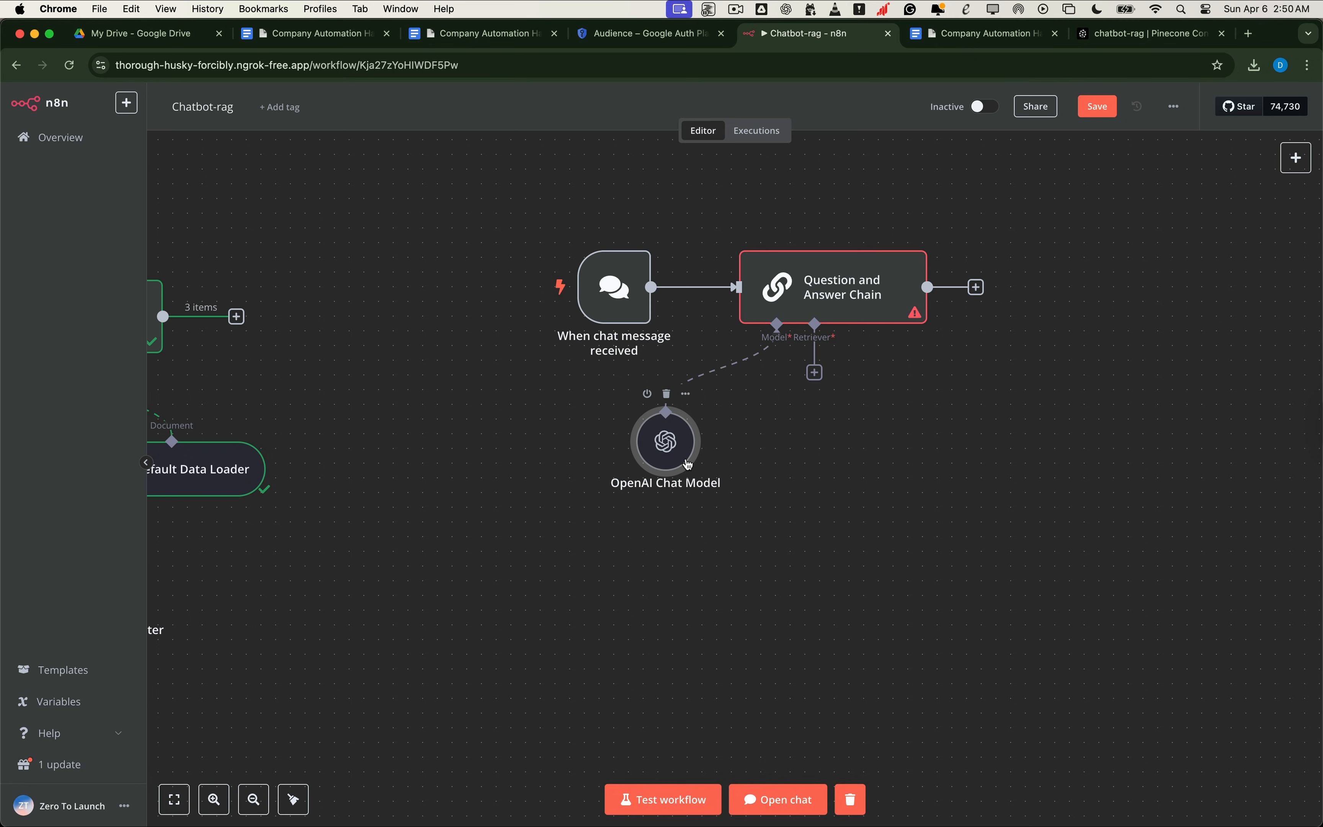
{"action": "left_click", "coordinate": [815, 372]}
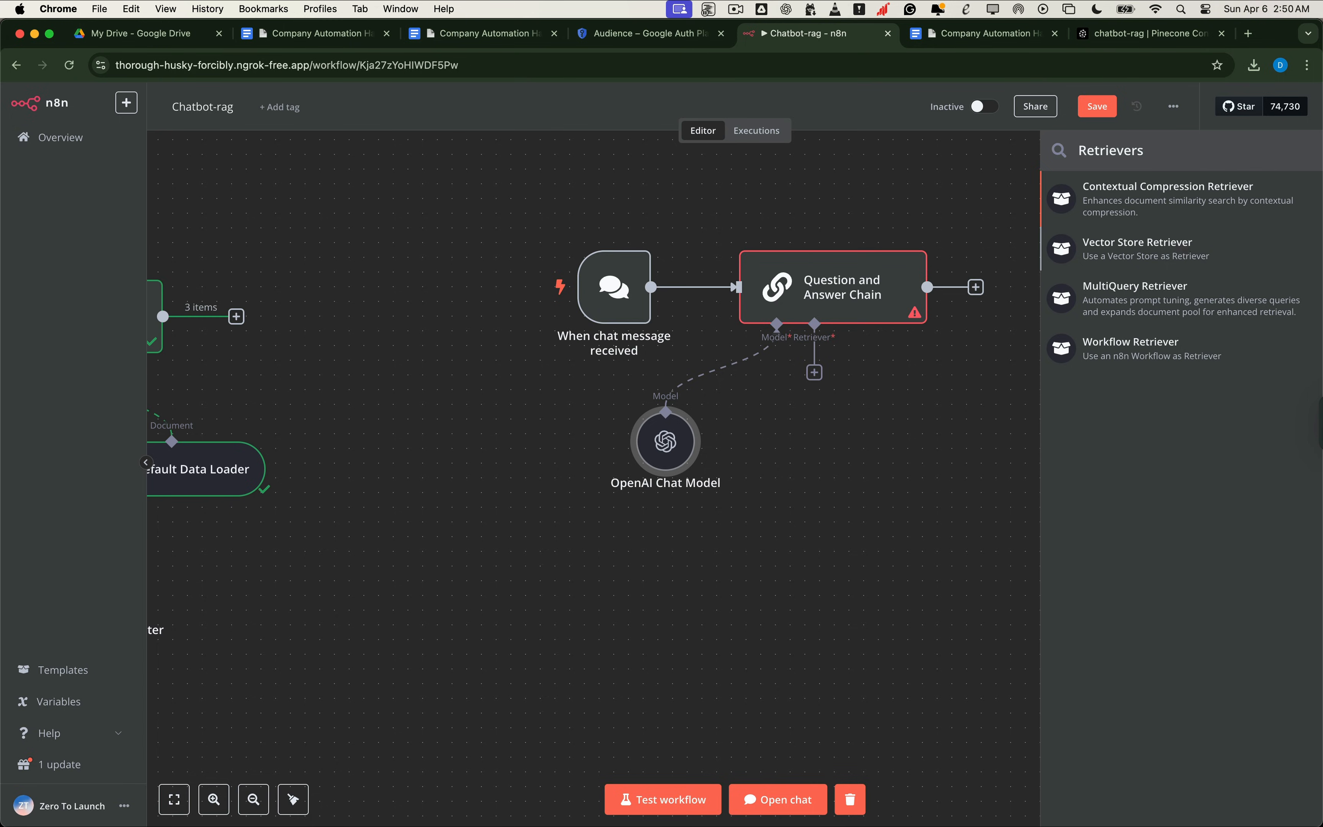
Step: Give the chain a Vector Store Retriever backed by a Pinecone Vector Store on the chatbot-rag index
{"action": "left_click", "coordinate": [1184, 250]}
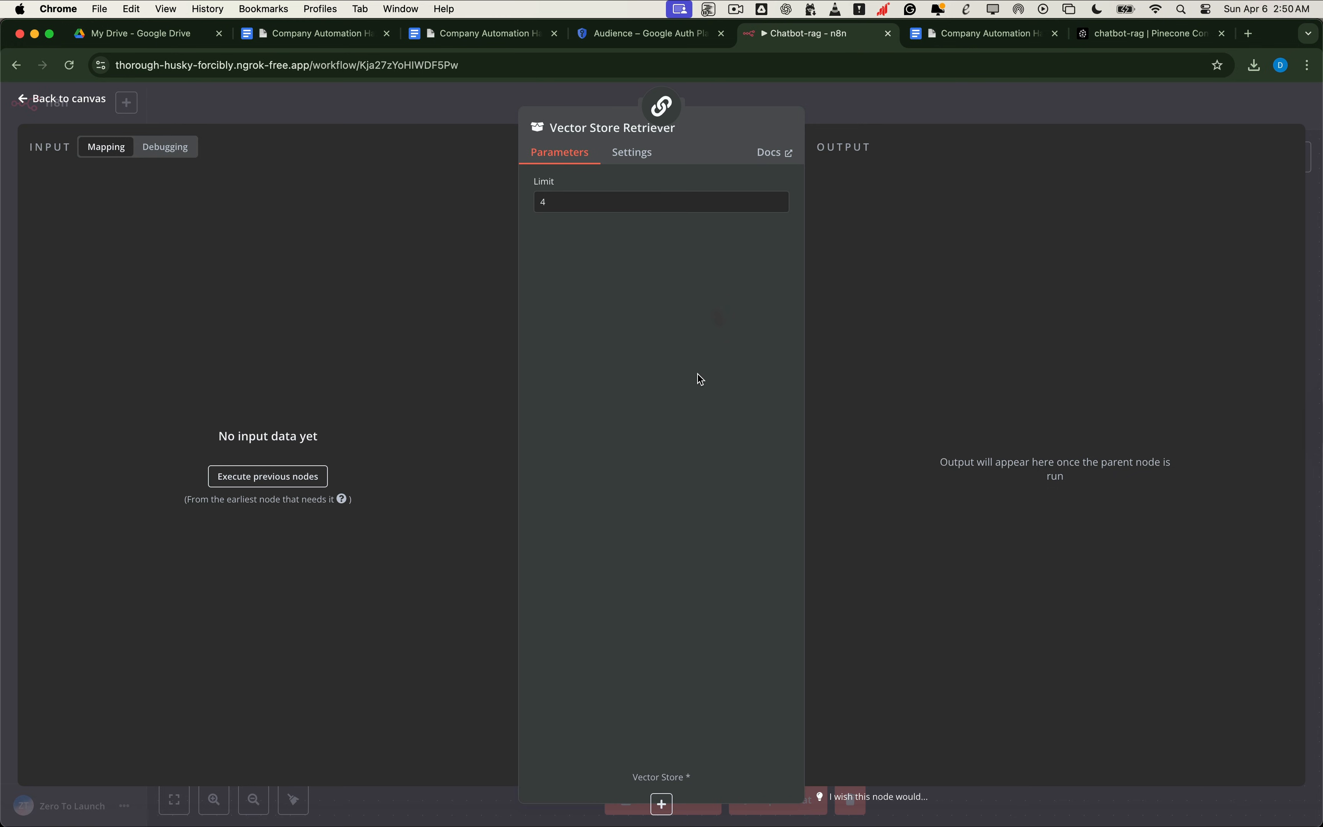
{"action": "left_click", "coordinate": [663, 805]}
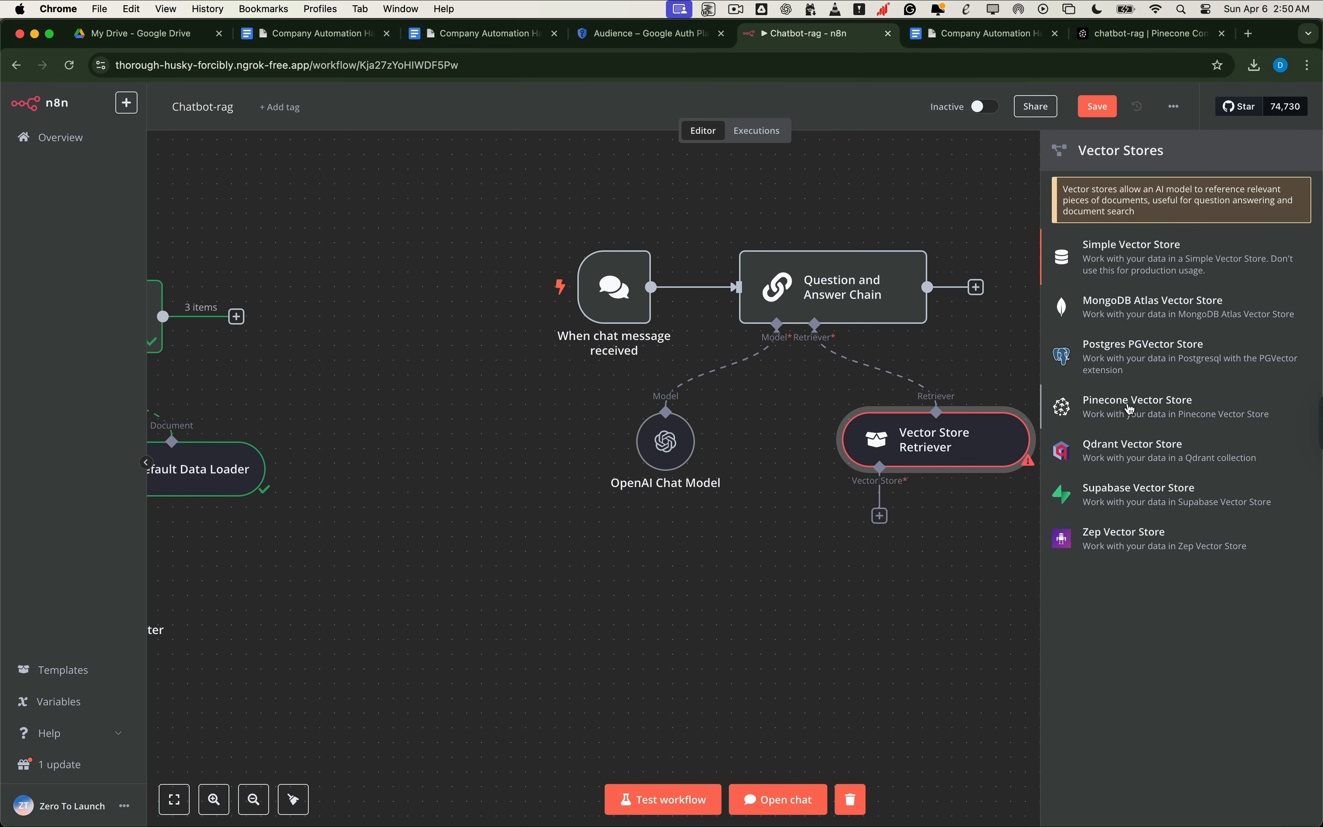
{"action": "left_click", "coordinate": [1130, 408]}
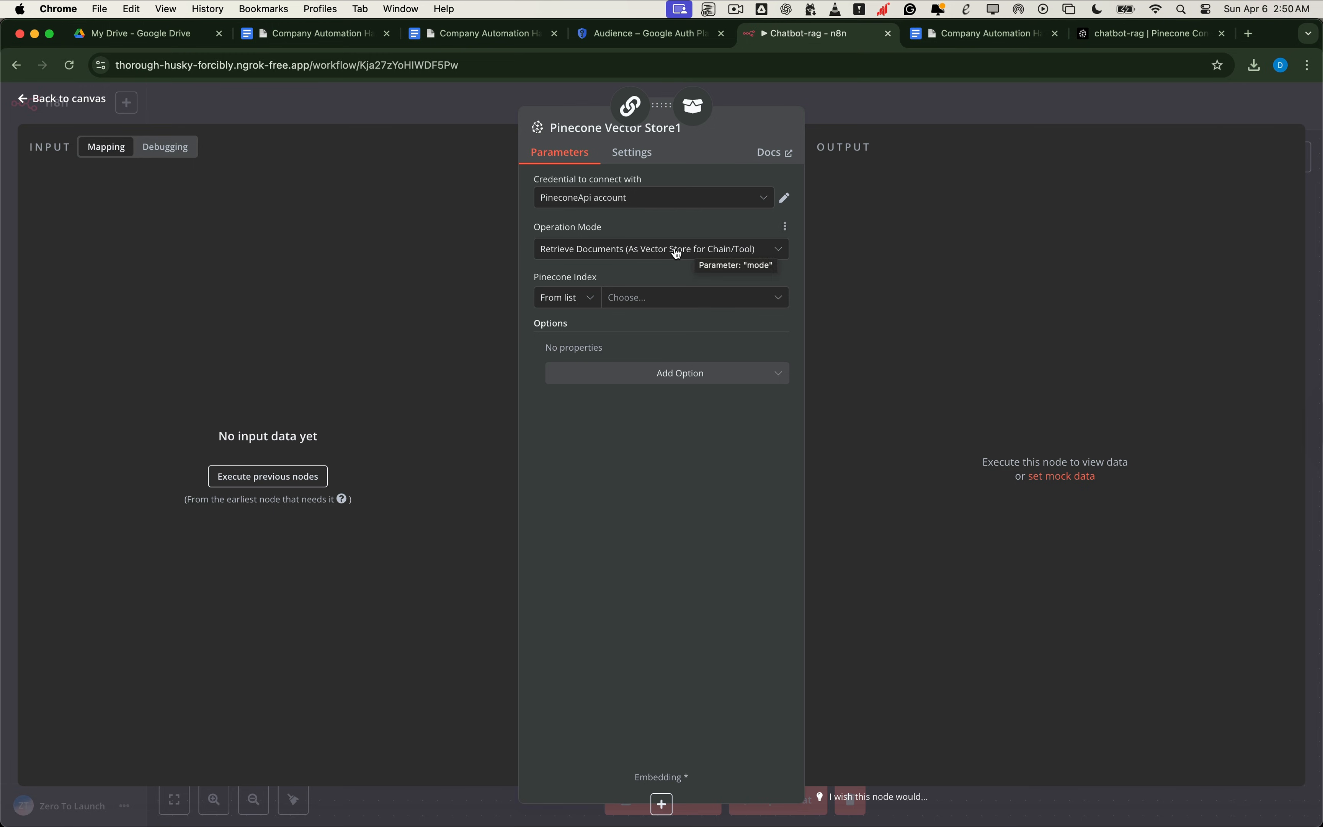
{"action": "left_click", "coordinate": [658, 302]}
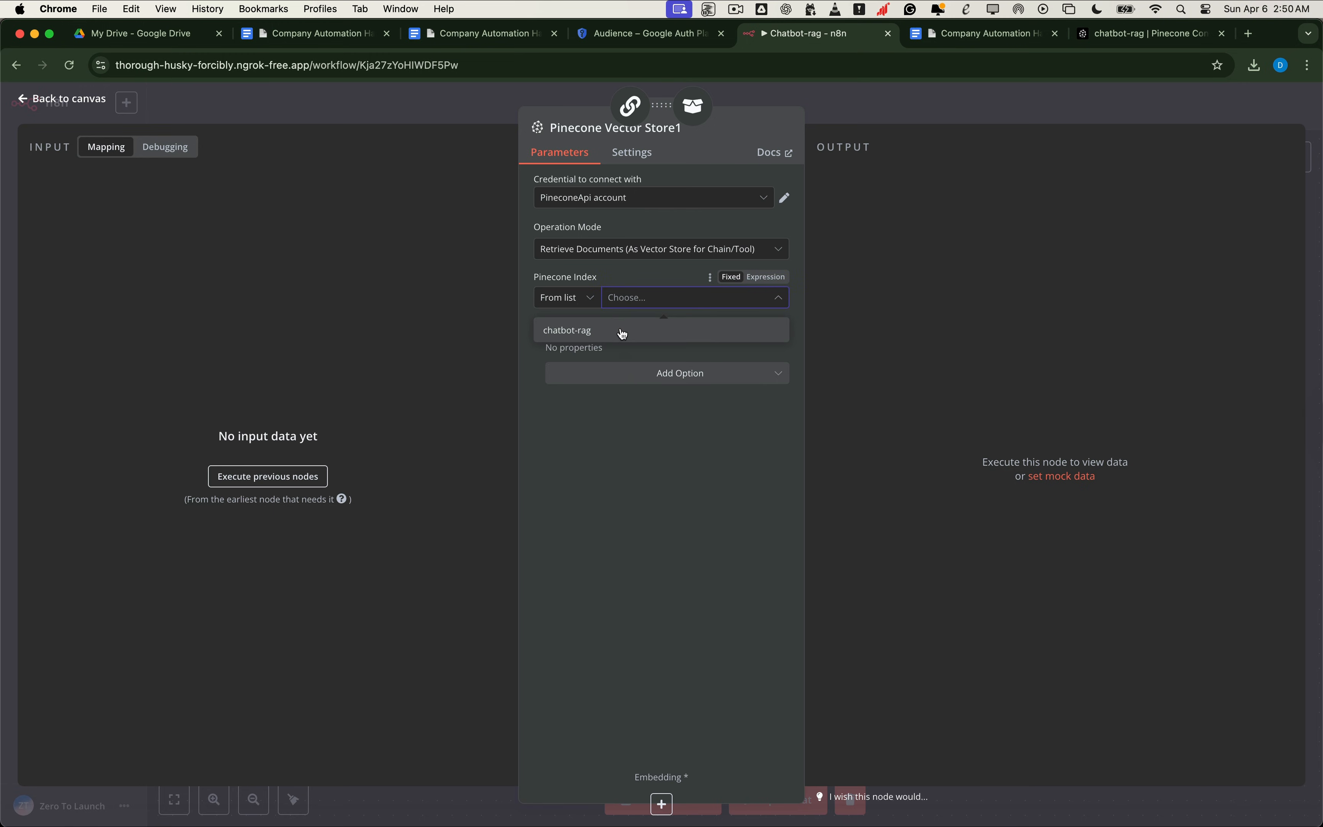
{"action": "left_click", "coordinate": [602, 341]}
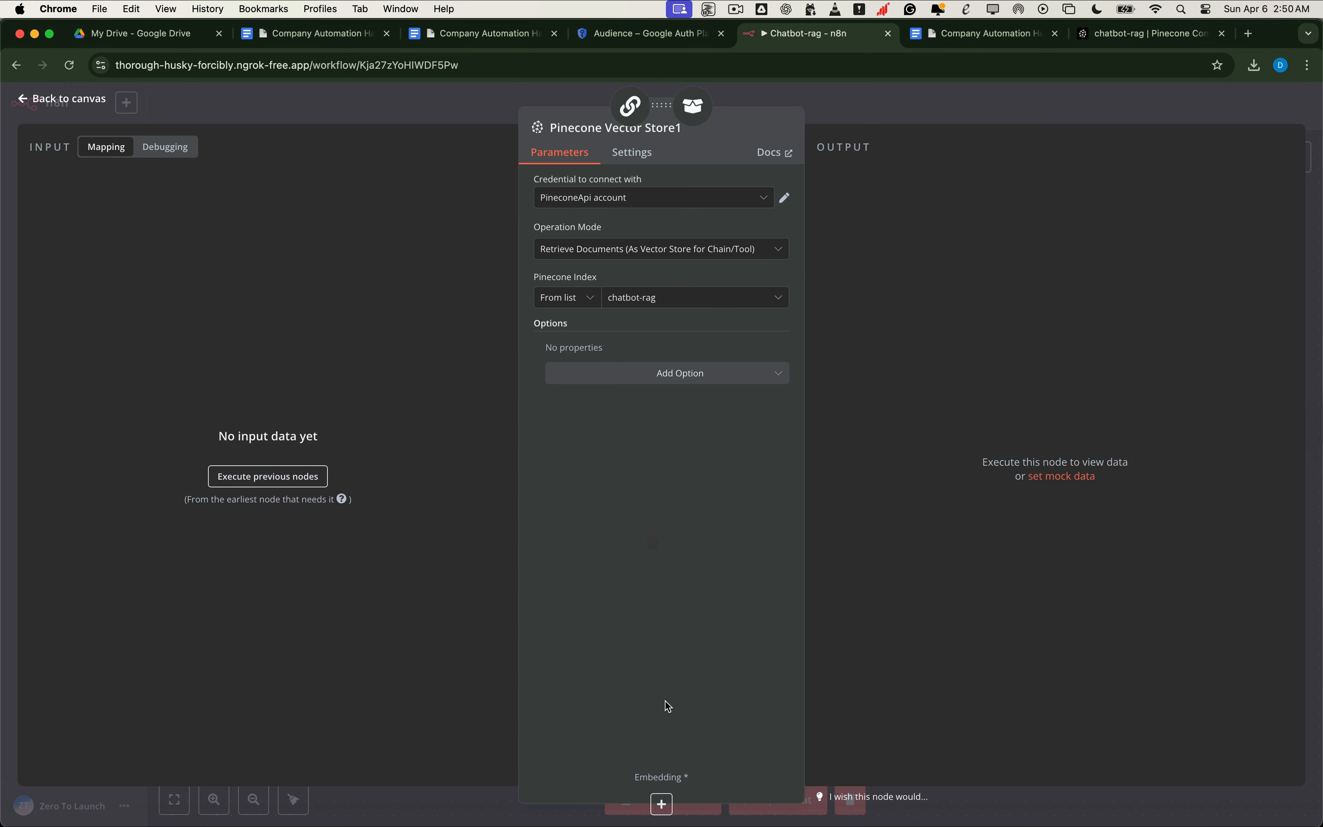
{"action": "left_click", "coordinate": [666, 806]}
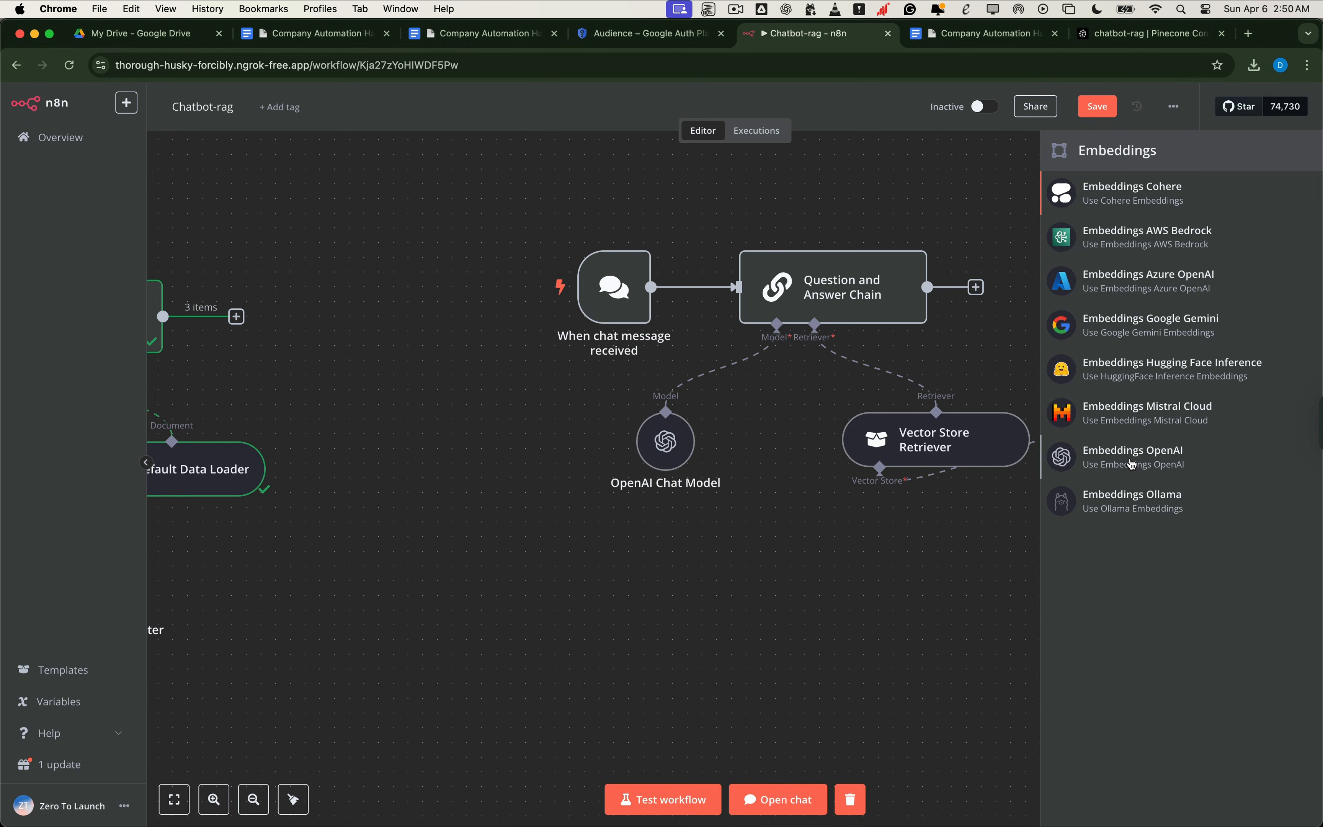
Step: Attach Embeddings OpenAI using text-embedding-3-small, matching the index's embedding_model tag
{"action": "left_click", "coordinate": [1132, 464]}
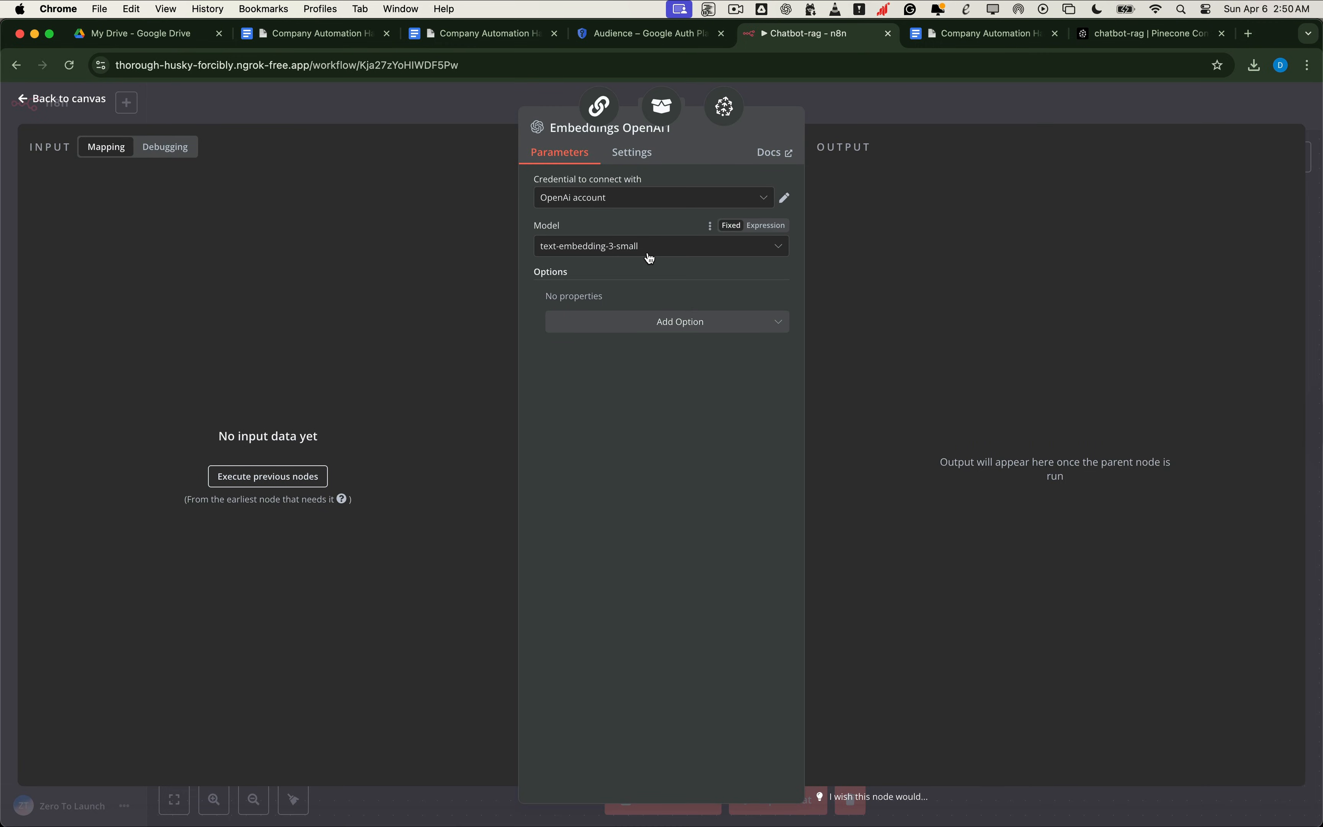
{"action": "left_click", "coordinate": [1087, 38]}
{"action": "scroll", "coordinate": [438, 259], "scroll_direction": "up", "scroll_amount": 6}
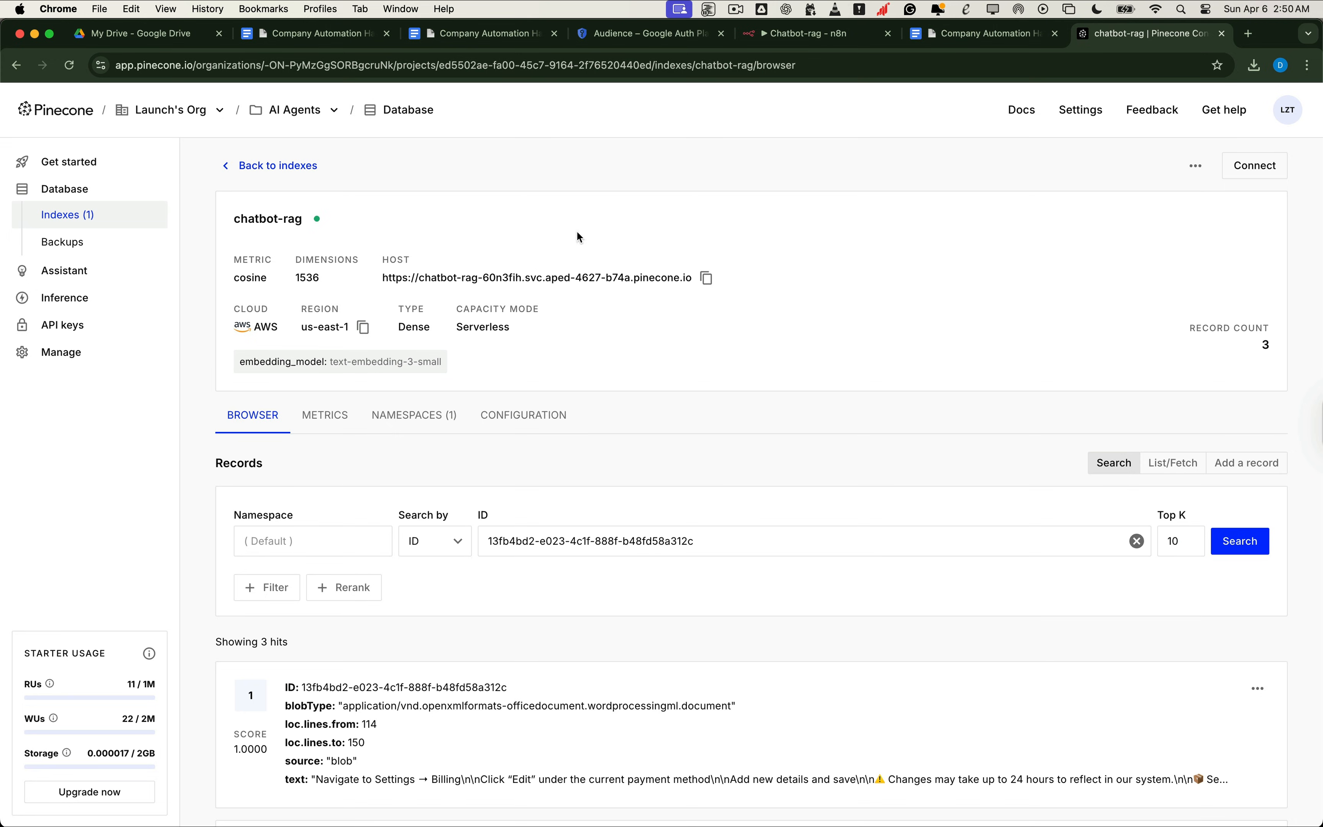
{"action": "left_click", "coordinate": [765, 34]}
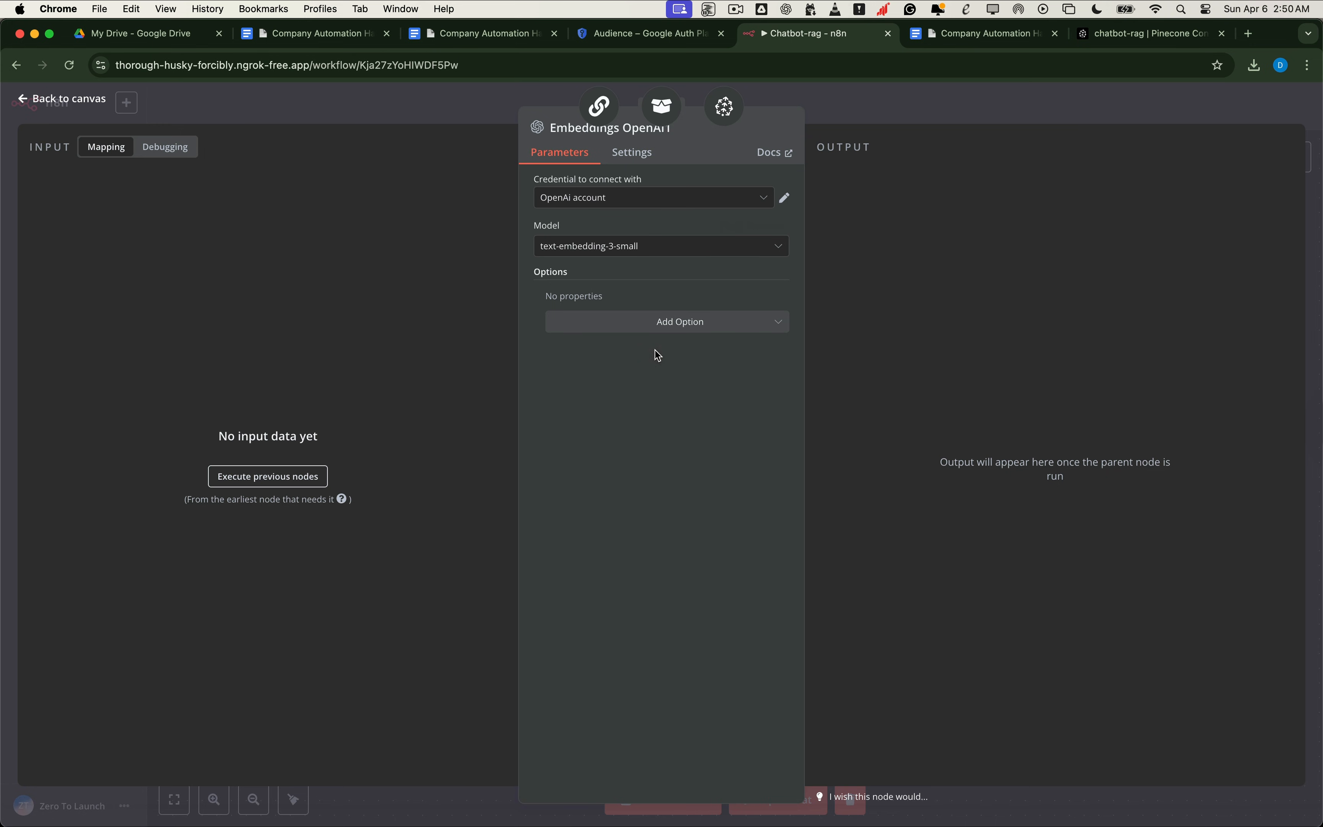
{"action": "left_click", "coordinate": [93, 111]}
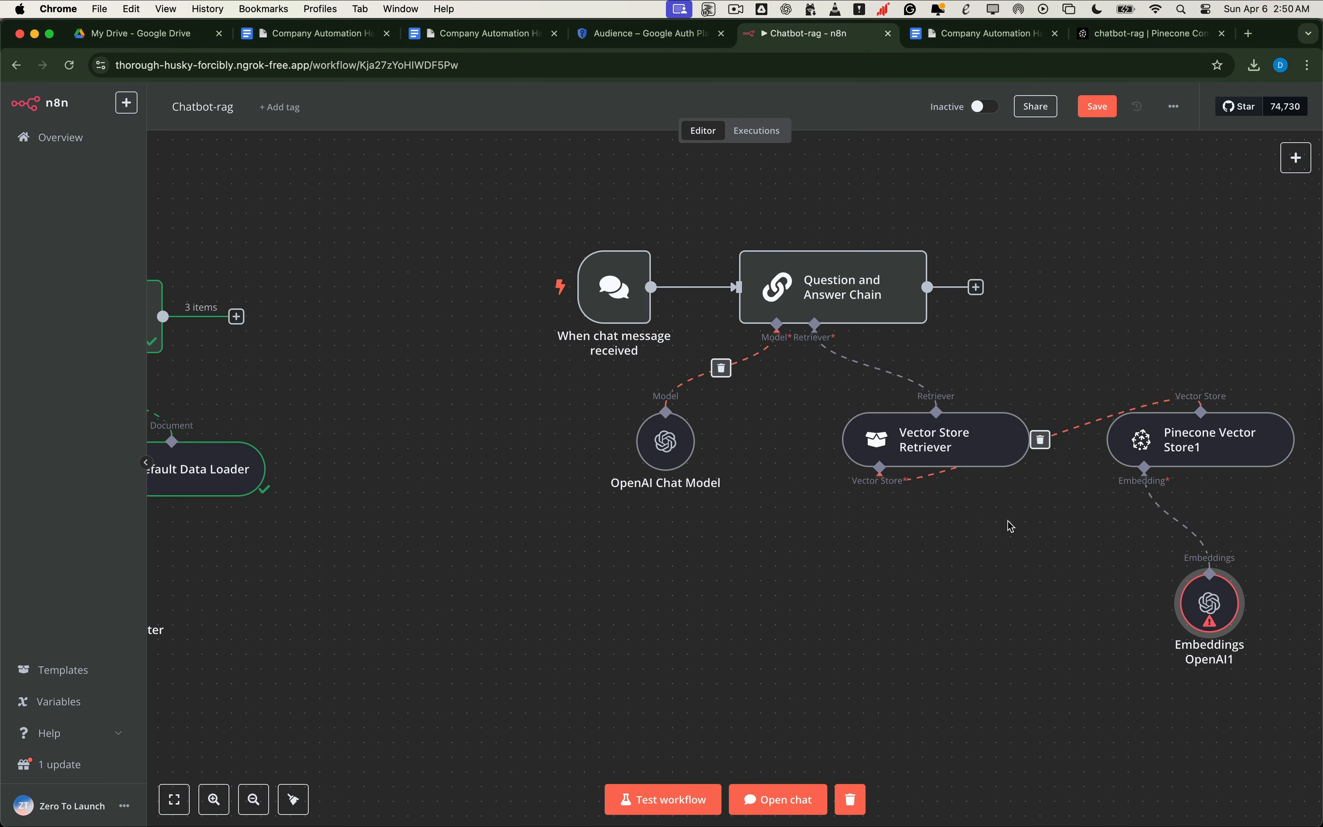
{"action": "scroll", "coordinate": [694, 640], "scroll_direction": "left", "scroll_amount": 2}
{"action": "scroll", "coordinate": [695, 640], "scroll_direction": "down", "scroll_amount": 1}
{"action": "scroll", "coordinate": [695, 640], "scroll_direction": "left", "scroll_amount": 5}
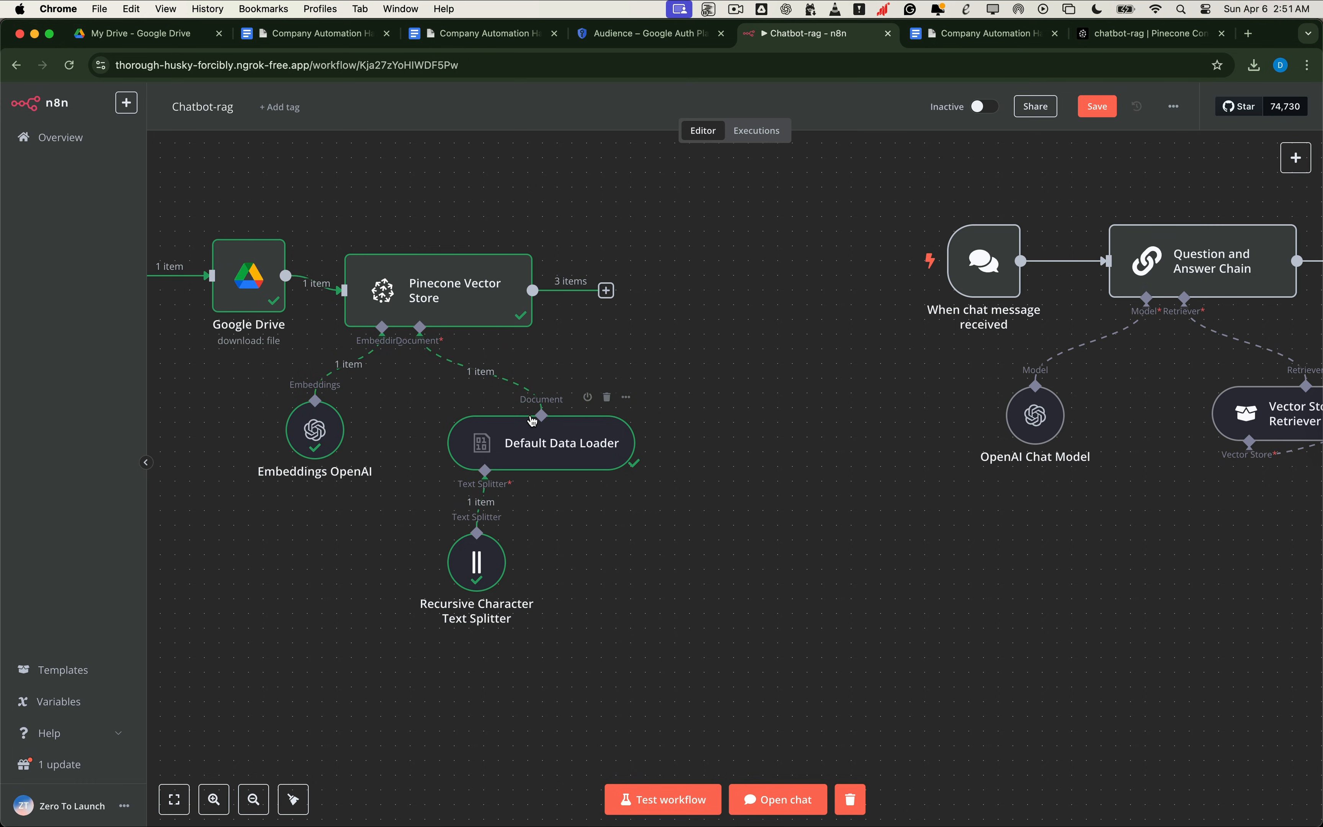
Step: Place Pinecone Vector Store1 under the retriever and Embeddings OpenAI1 beneath it
{"action": "scroll", "coordinate": [815, 392], "scroll_direction": "right", "scroll_amount": 10}
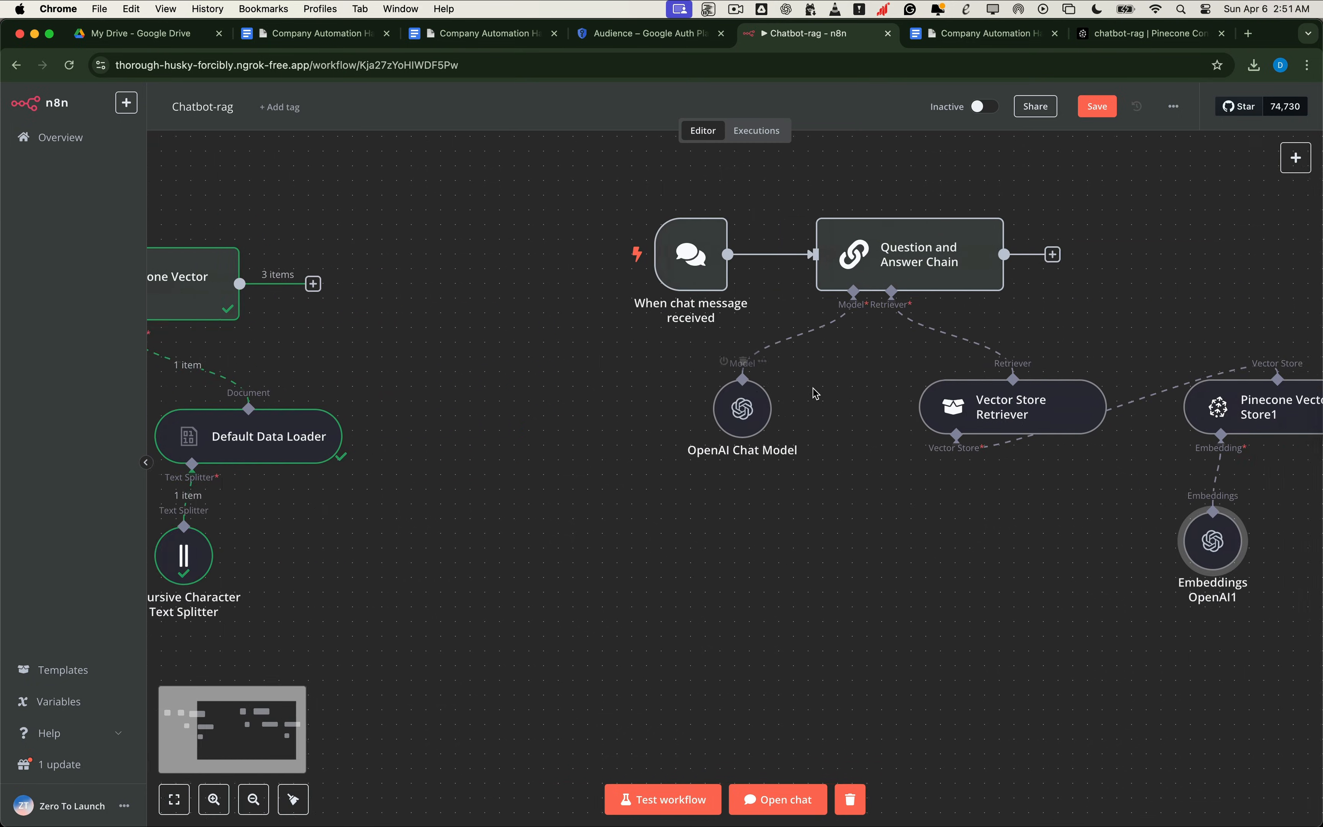
{"action": "scroll", "coordinate": [812, 389], "scroll_direction": "right", "scroll_amount": 10}
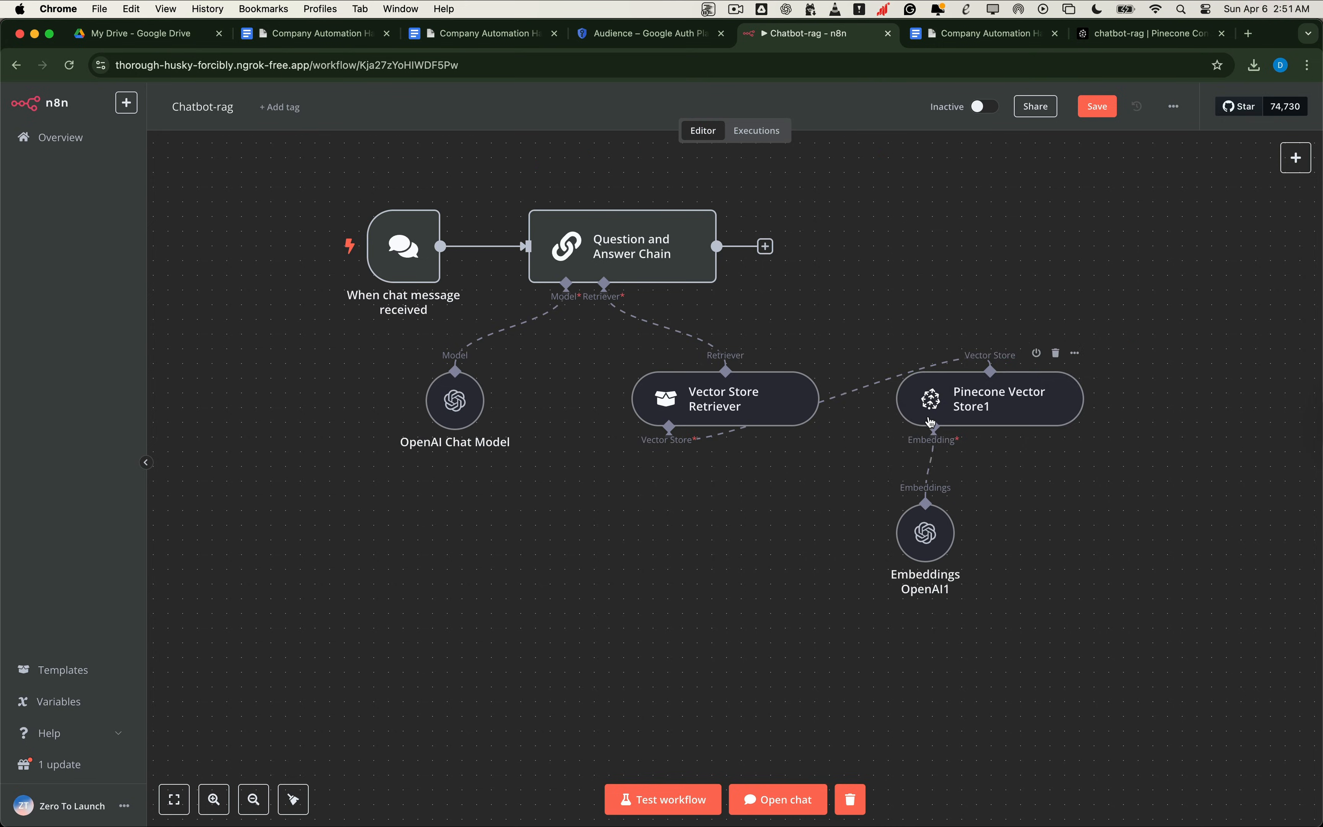
{"action": "left_click_drag", "start_coordinate": [937, 422], "coordinate": [579, 549]}
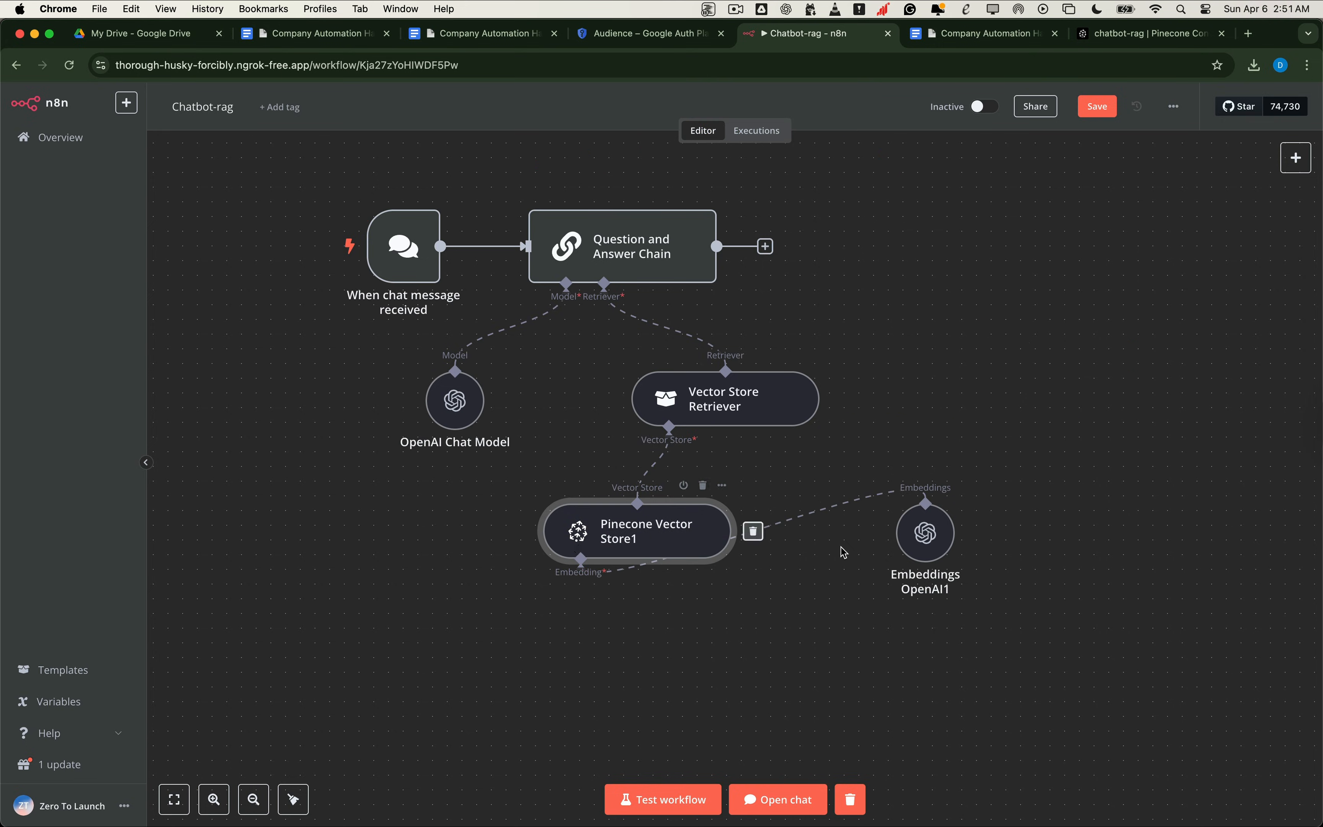
{"action": "left_click_drag", "start_coordinate": [910, 532], "coordinate": [540, 650]}
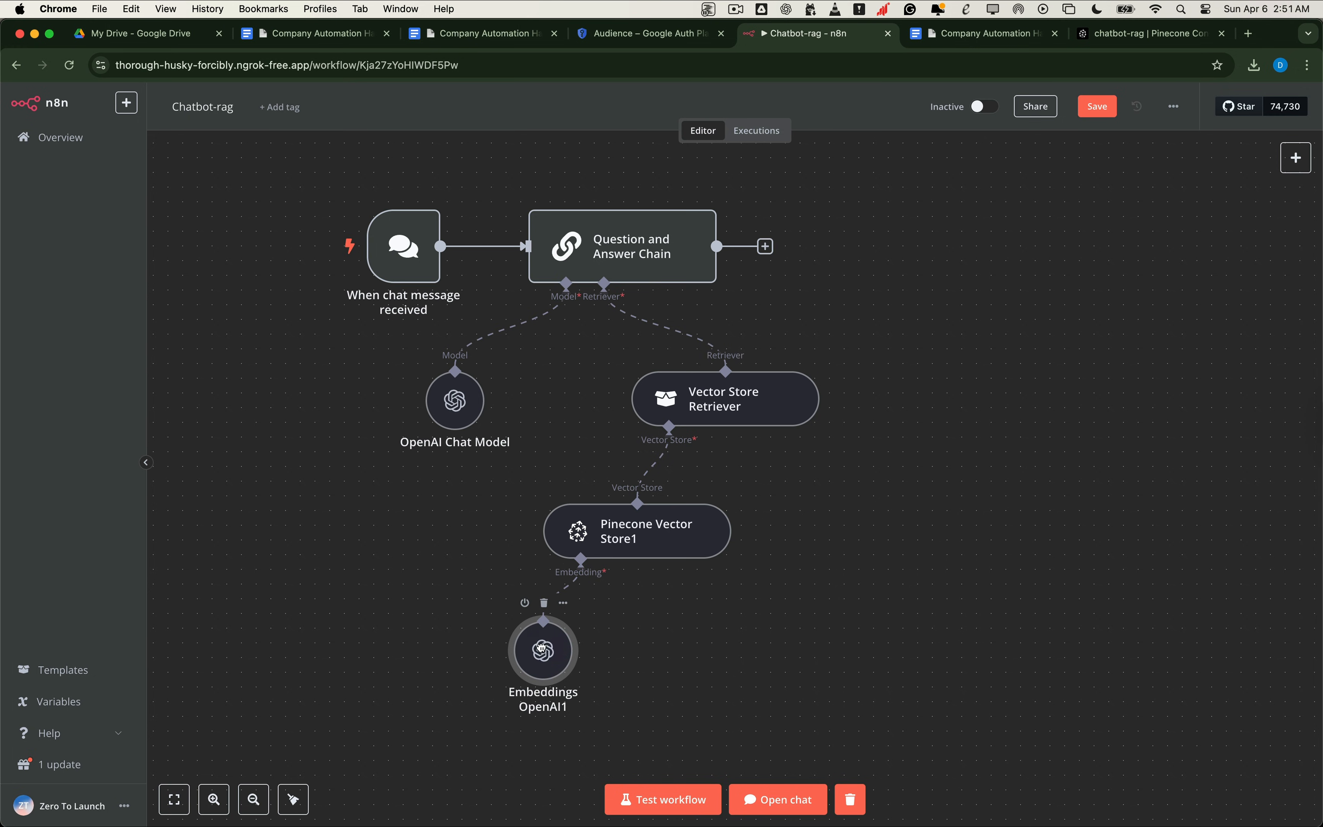
{"action": "scroll", "coordinate": [797, 621], "scroll_direction": "left", "scroll_amount": 3}
{"action": "scroll", "coordinate": [798, 621], "scroll_direction": "down", "scroll_amount": 2}
{"action": "scroll", "coordinate": [797, 622], "scroll_direction": "up", "scroll_amount": 1}
{"action": "scroll", "coordinate": [797, 622], "scroll_direction": "left", "scroll_amount": 1}
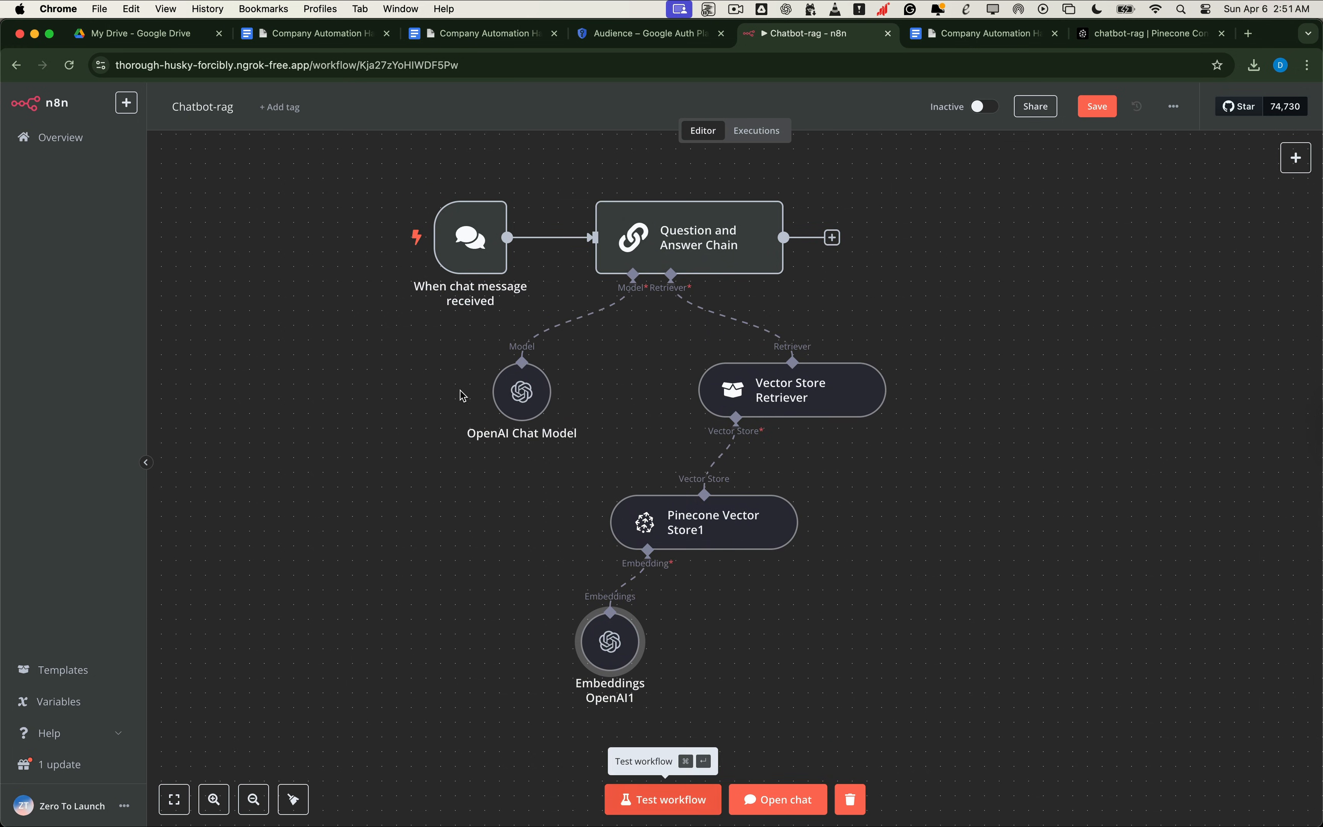
Step: Ask the test chat 'How do I reset my password?' and receive a handbook-based answer
{"action": "left_click", "coordinate": [405, 249]}
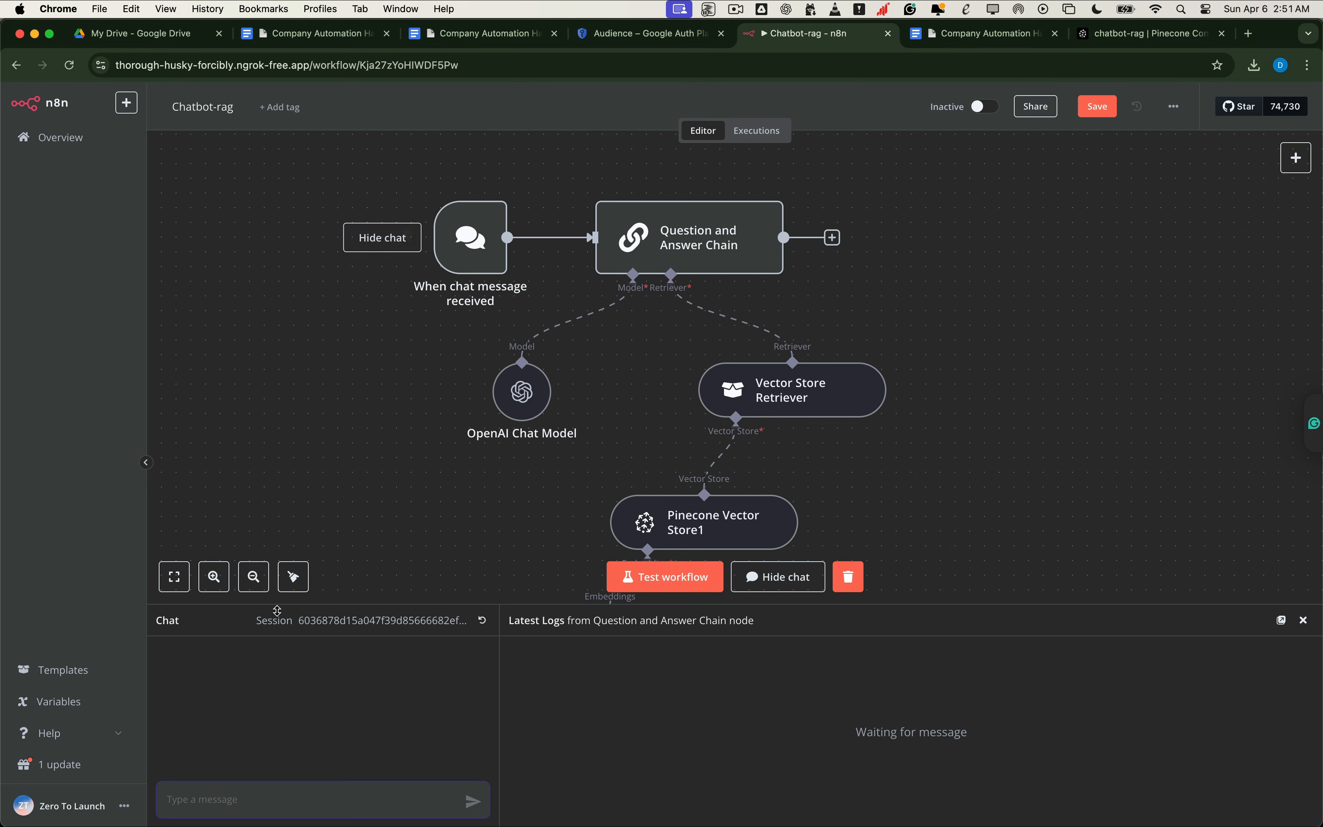
{"action": "scroll", "coordinate": [476, 446], "scroll_direction": "down", "scroll_amount": 2}
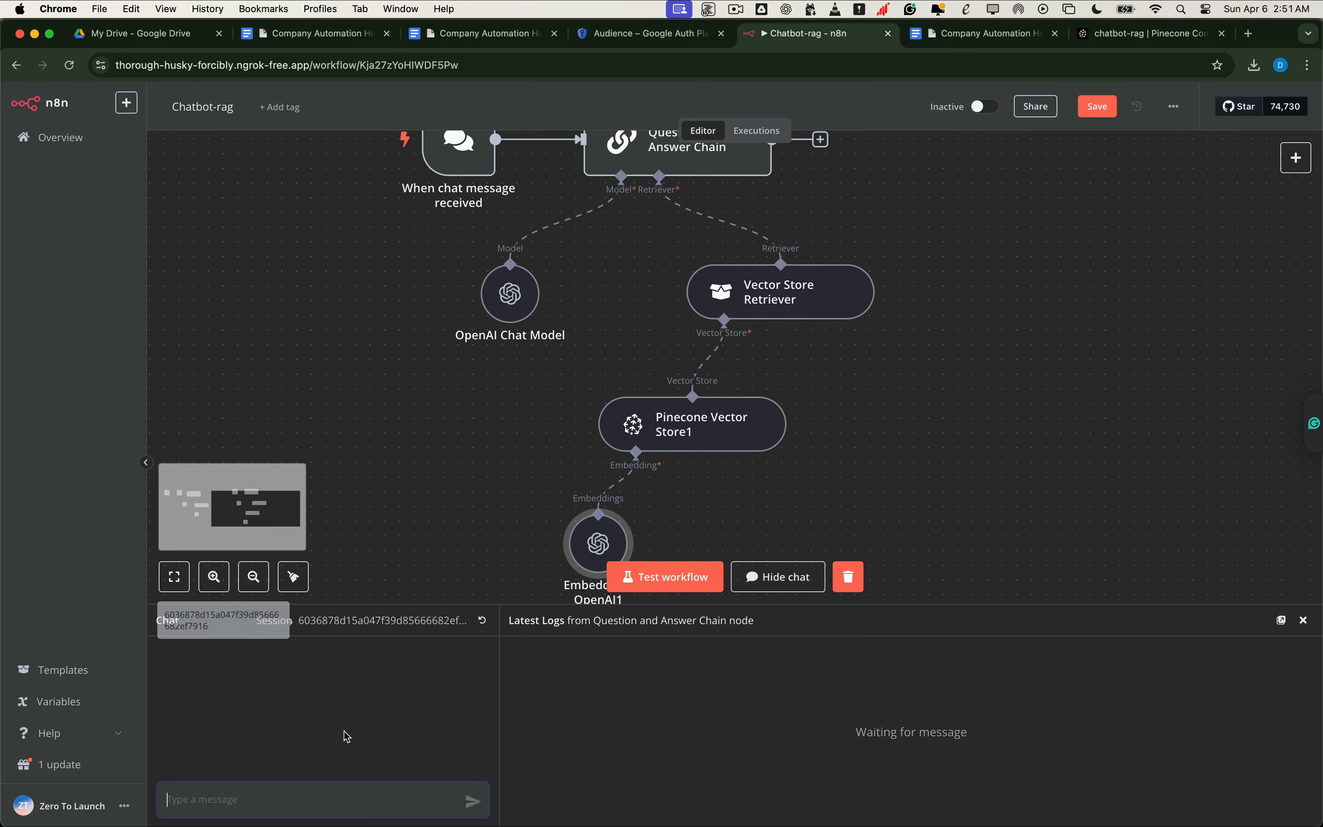
{"action": "left_click", "coordinate": [369, 800]}
{"action": "key", "text": "super+v"}
{"action": "left_click", "coordinate": [468, 802]}
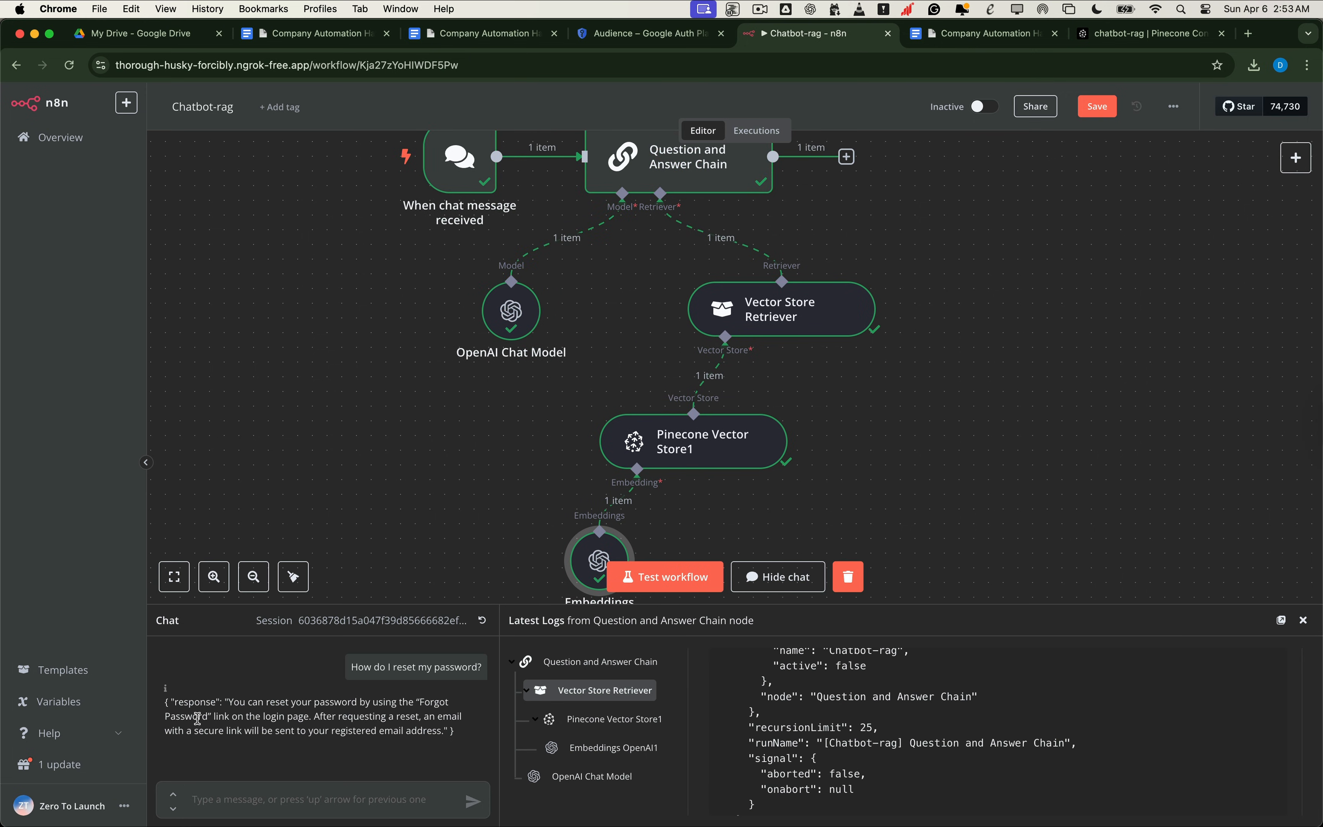
Step: In the Company Automation Handbook, highlight the Forgot Password instructions and scroll down to Data Privacy & Access
{"action": "left_click", "coordinate": [968, 39]}
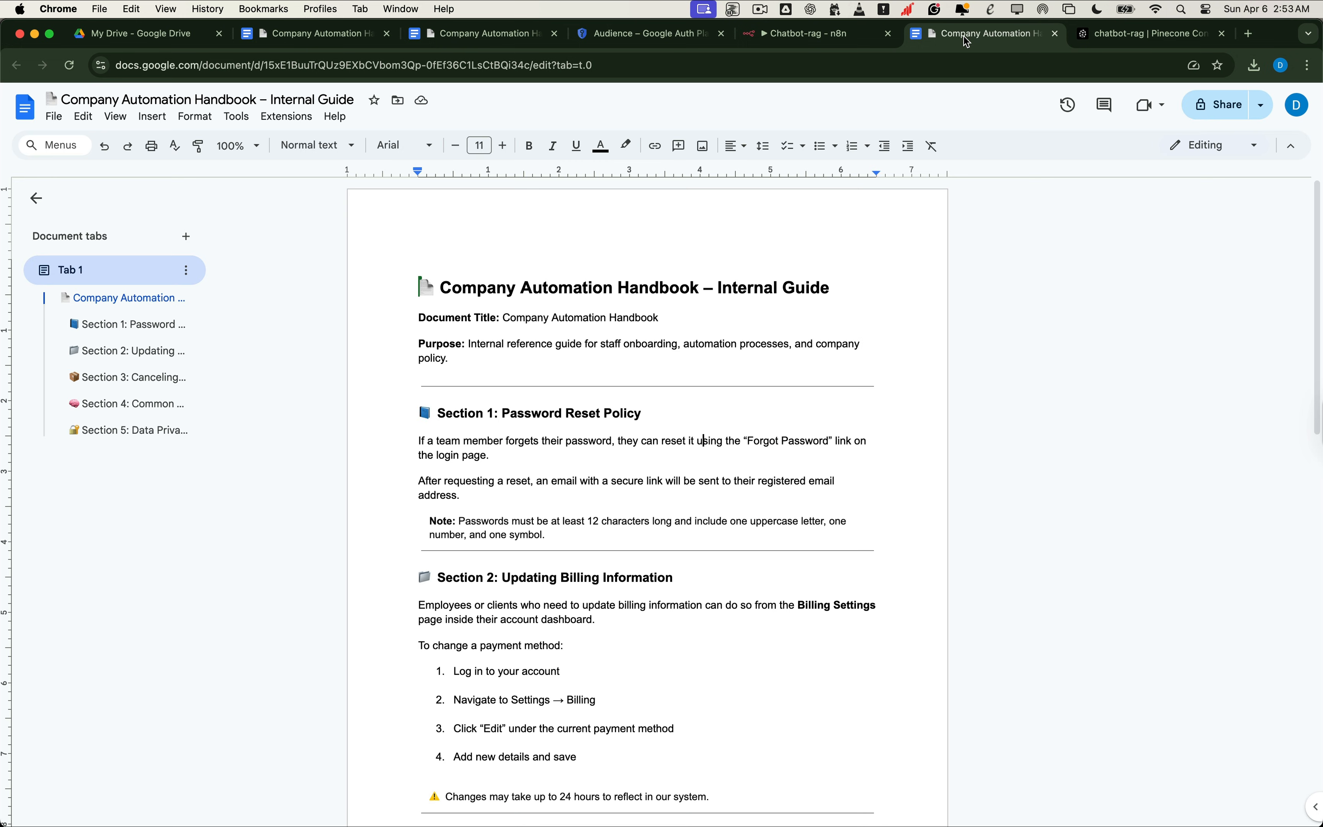
{"action": "left_click_drag", "start_coordinate": [735, 440], "coordinate": [817, 473]}
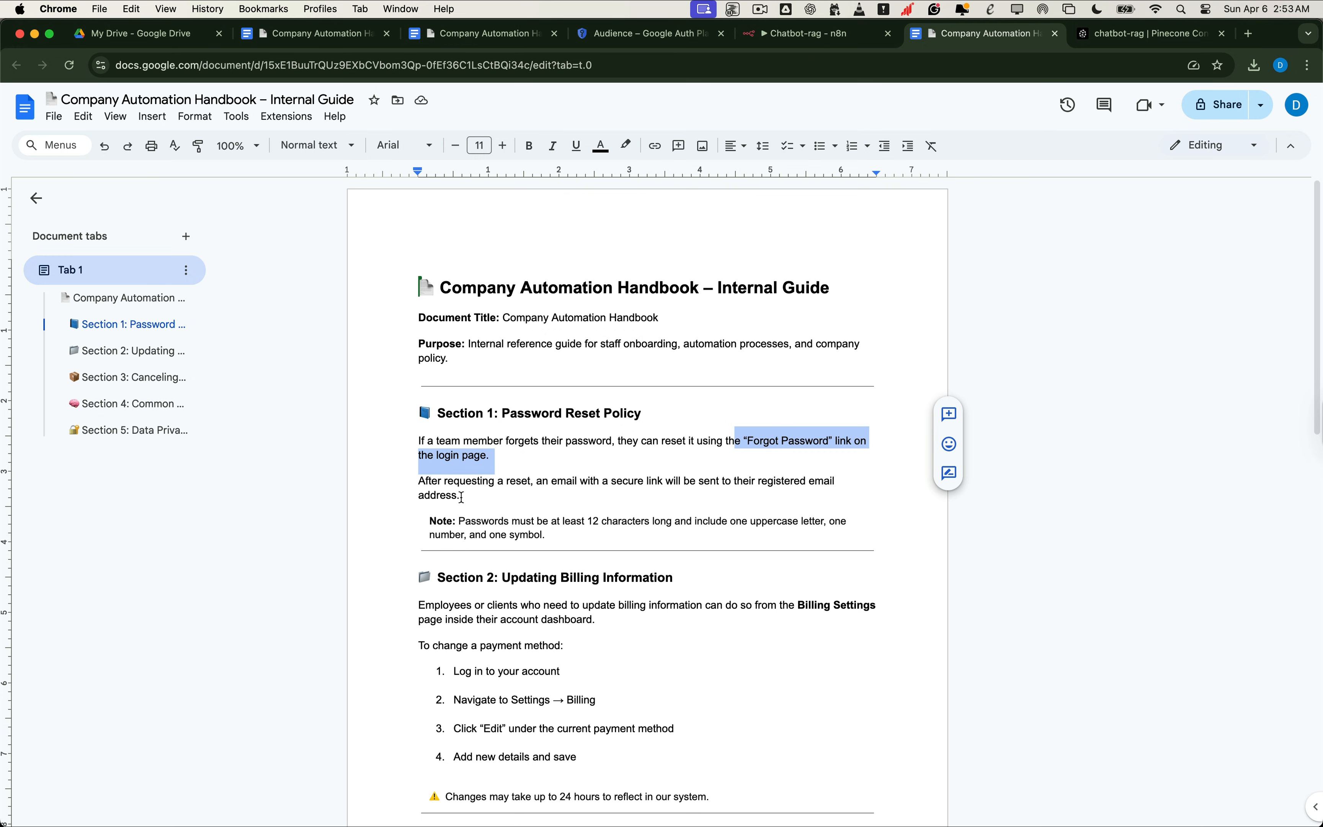
{"action": "scroll", "coordinate": [459, 496], "scroll_direction": "down", "scroll_amount": 8}
{"action": "scroll", "coordinate": [459, 496], "scroll_direction": "up", "scroll_amount": 2}
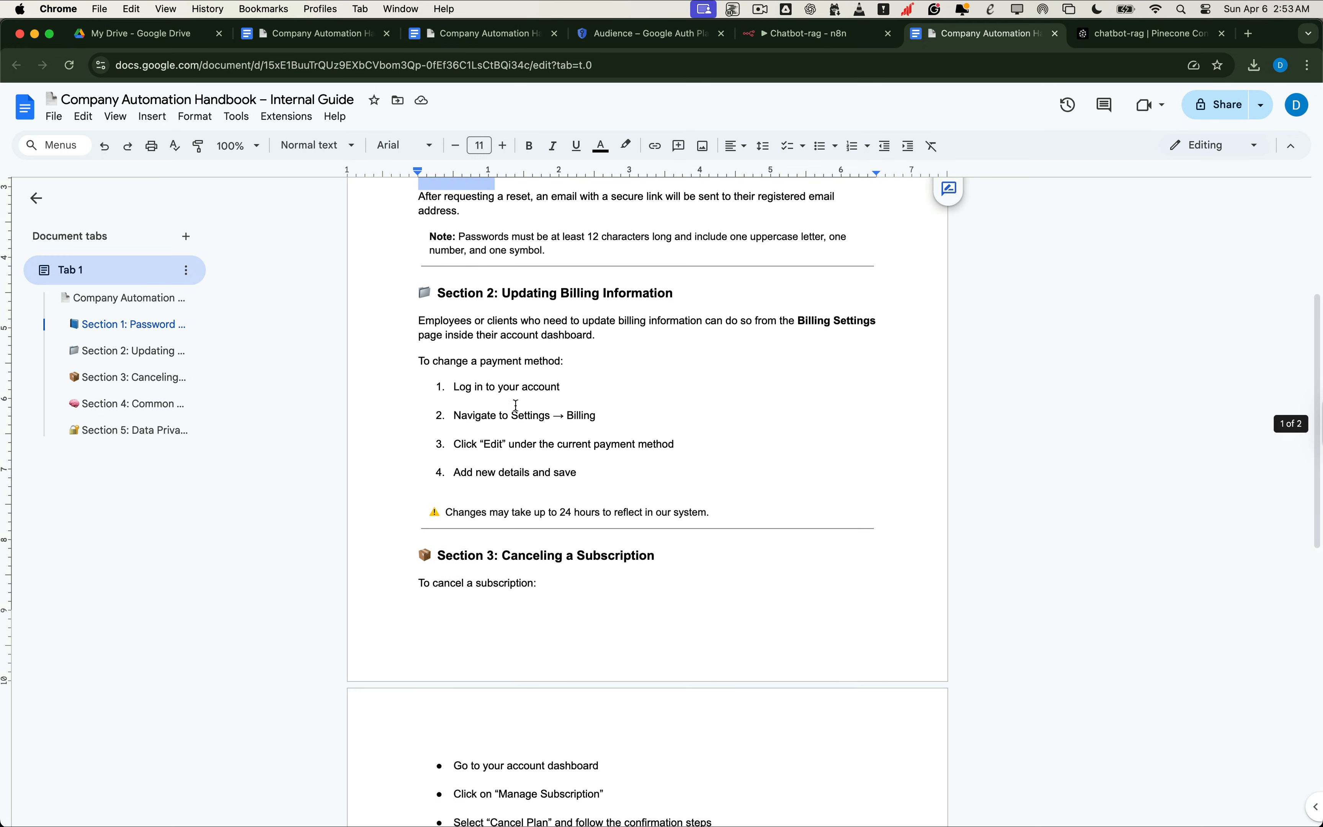
{"action": "scroll", "coordinate": [547, 410], "scroll_direction": "down", "scroll_amount": 1}
{"action": "scroll", "coordinate": [566, 406], "scroll_direction": "down", "scroll_amount": 10}
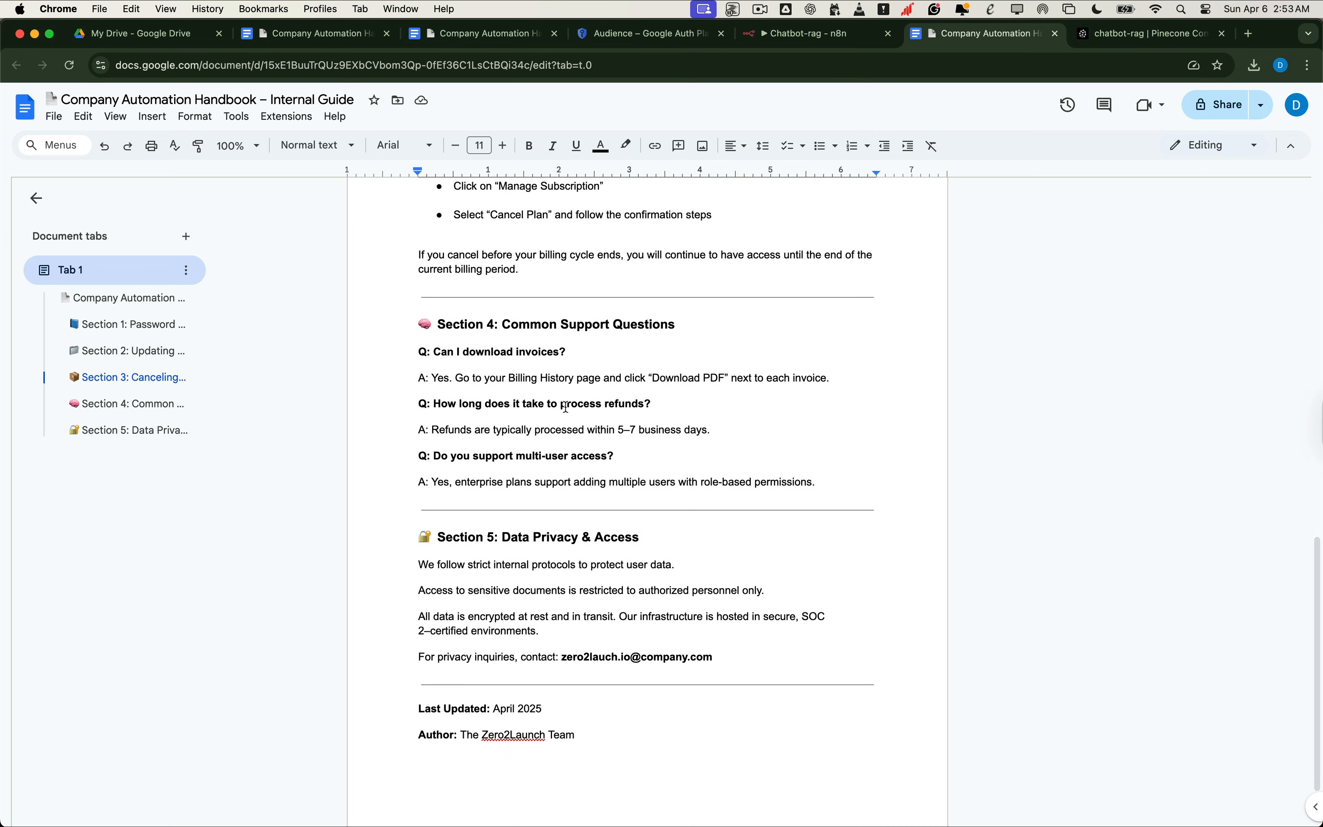
{"action": "scroll", "coordinate": [665, 419], "scroll_direction": "down", "scroll_amount": 1}
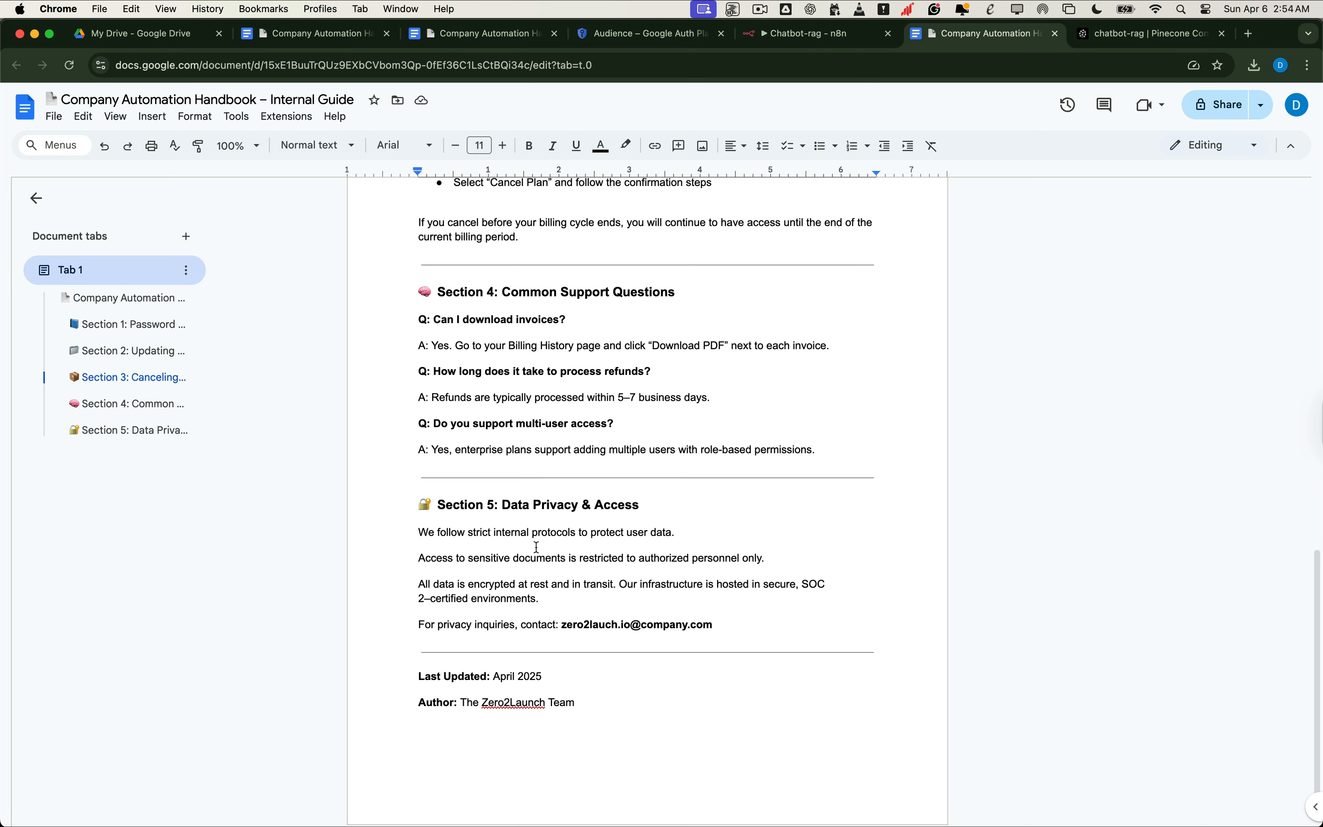
Step: Ask the Chatbot-rag test chat 'Who should I contact about privacy questions?'
{"action": "left_click", "coordinate": [798, 34]}
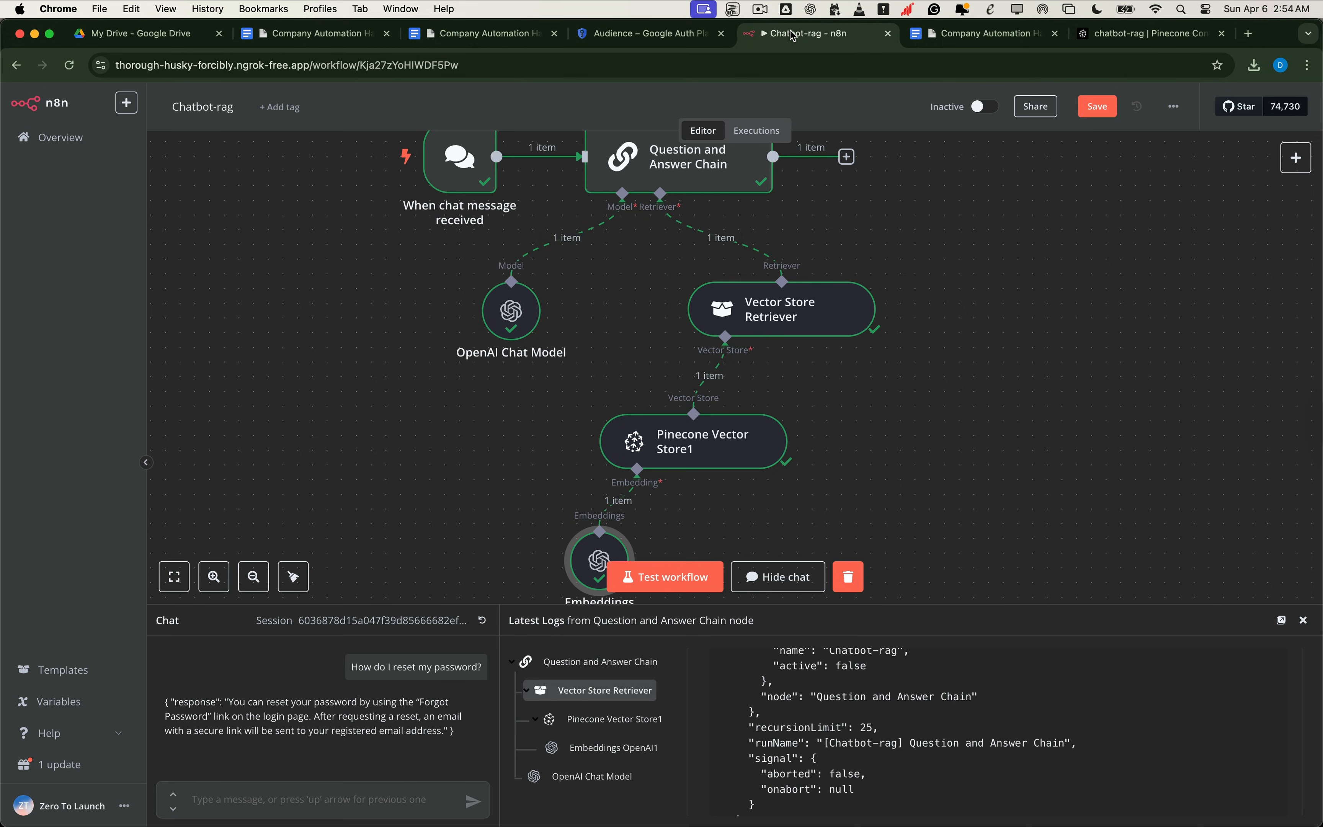
{"action": "left_click", "coordinate": [253, 796]}
{"action": "type", "text": "Who should I contact about privacy questions?"}
{"action": "key", "text": "Return"}
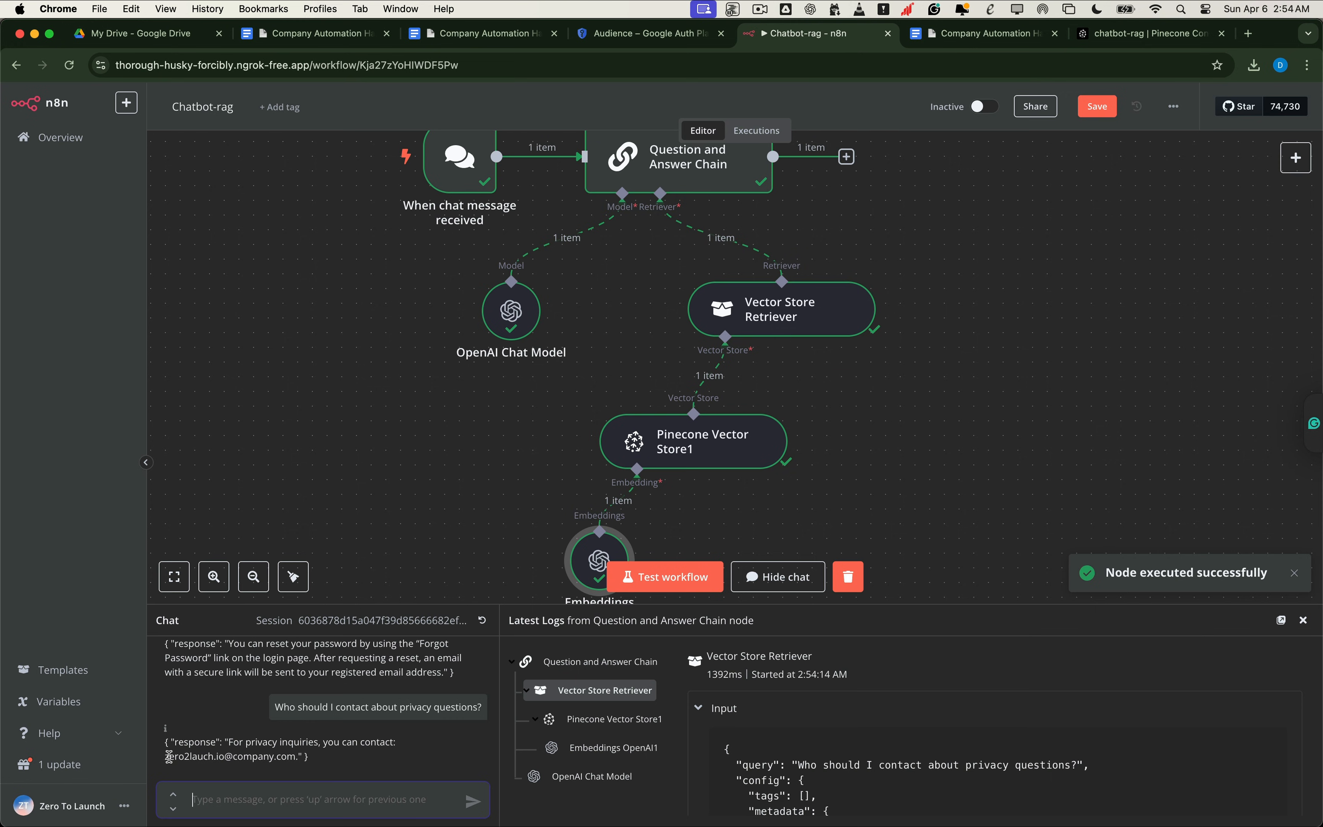
Step: Highlight the privacy contact address in the bot's reply, then select the workflow page's web address
{"action": "left_click_drag", "start_coordinate": [169, 757], "coordinate": [307, 757]}
{"action": "left_click", "coordinate": [356, 771]}
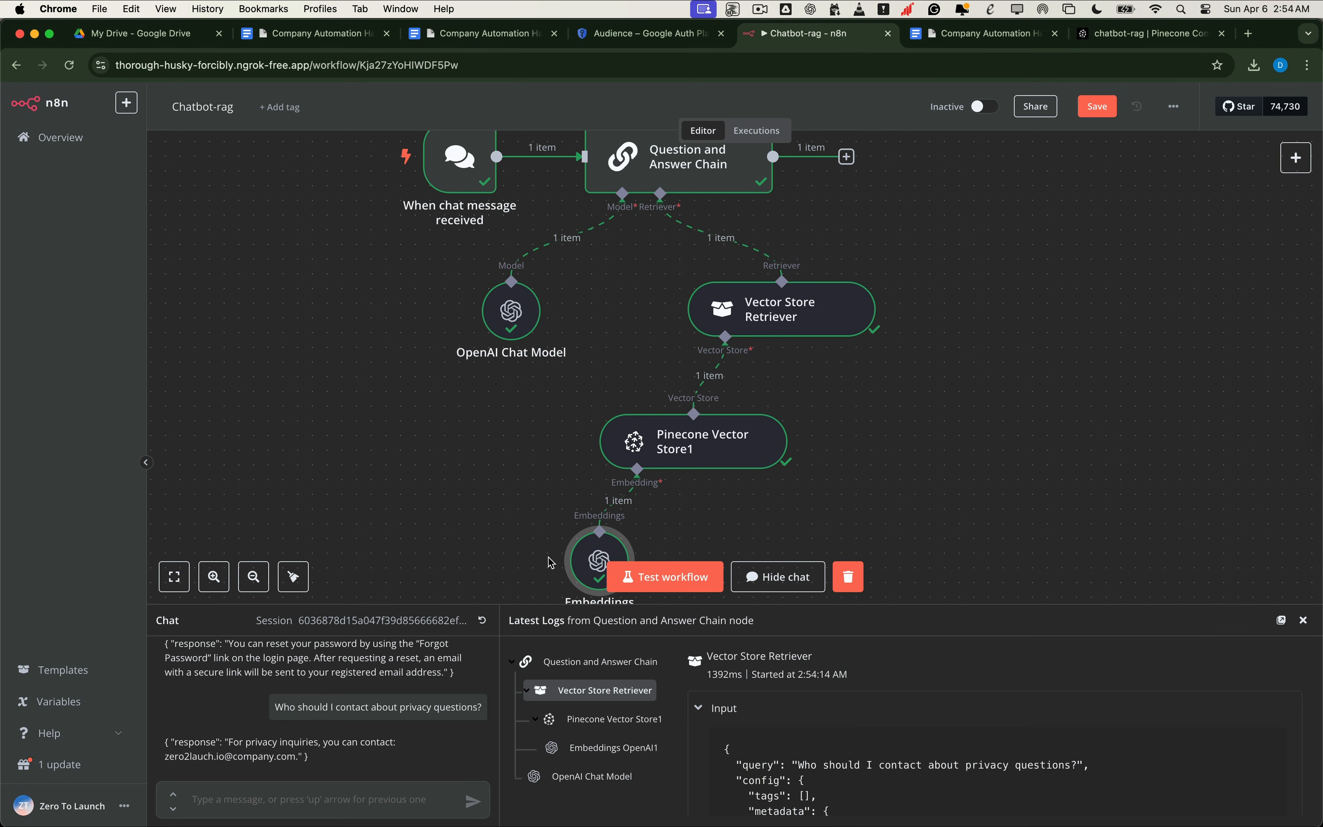
{"action": "key", "text": "super+l"}
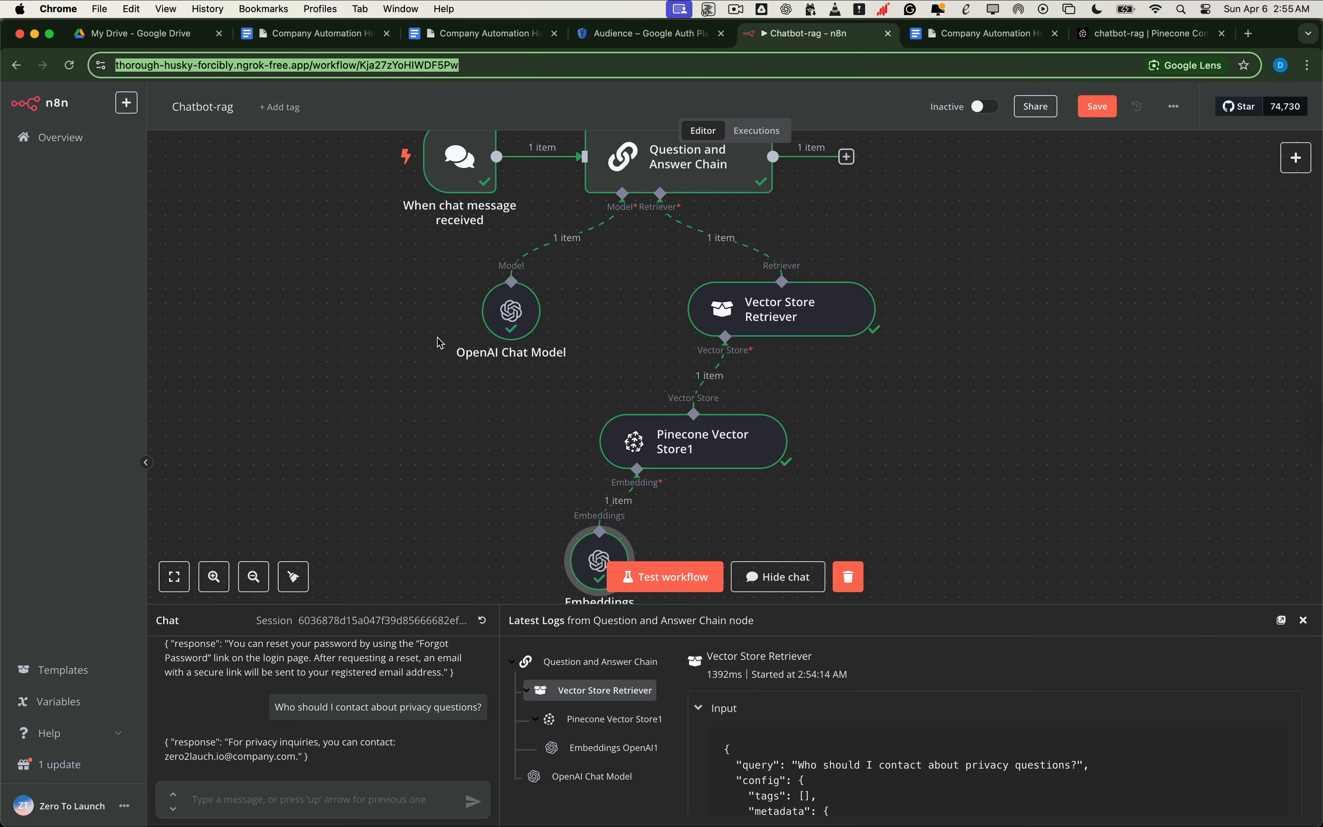
{"action": "scroll", "coordinate": [440, 343], "scroll_direction": "up", "scroll_amount": 3}
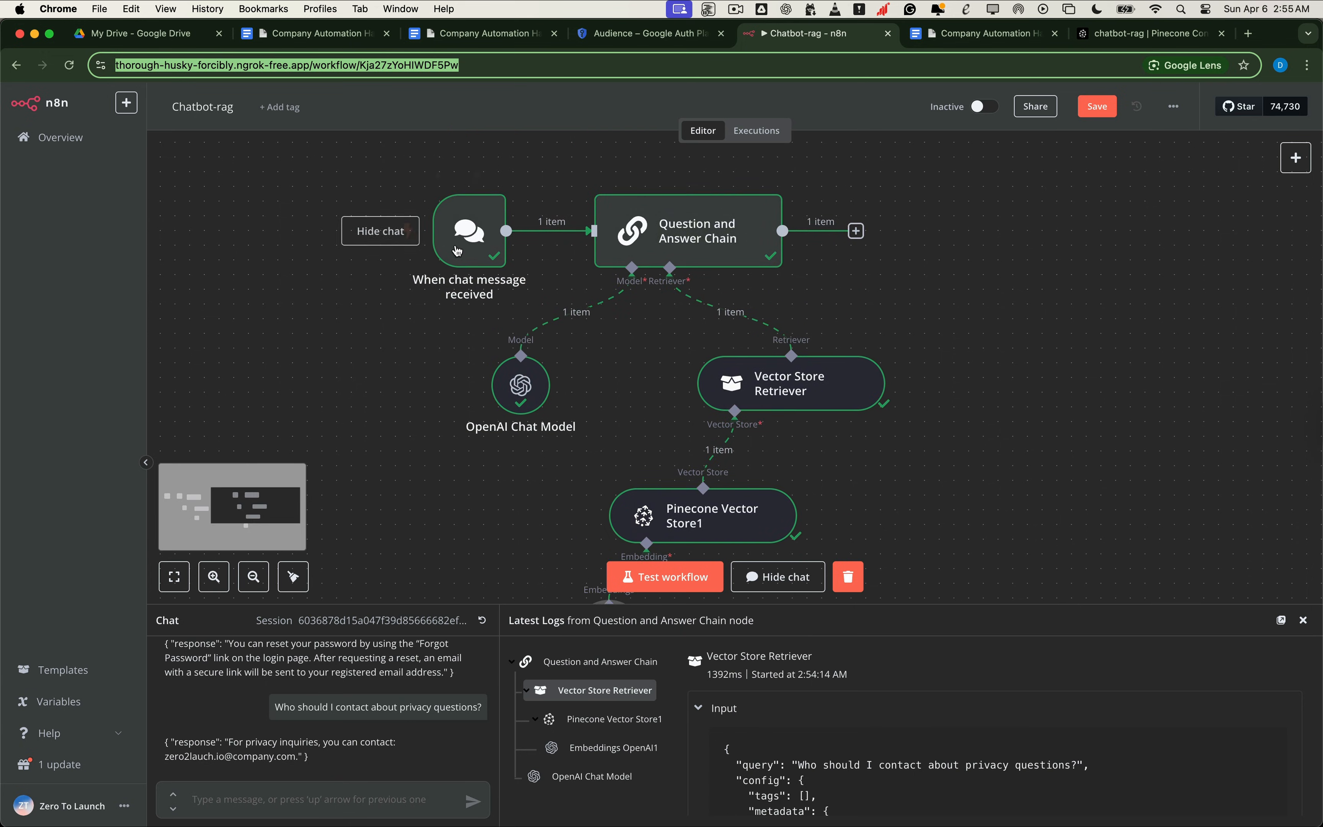
Step: Make the chat trigger publicly available and load its public Chat URL in a new tab
{"action": "double_click", "coordinate": [467, 227]}
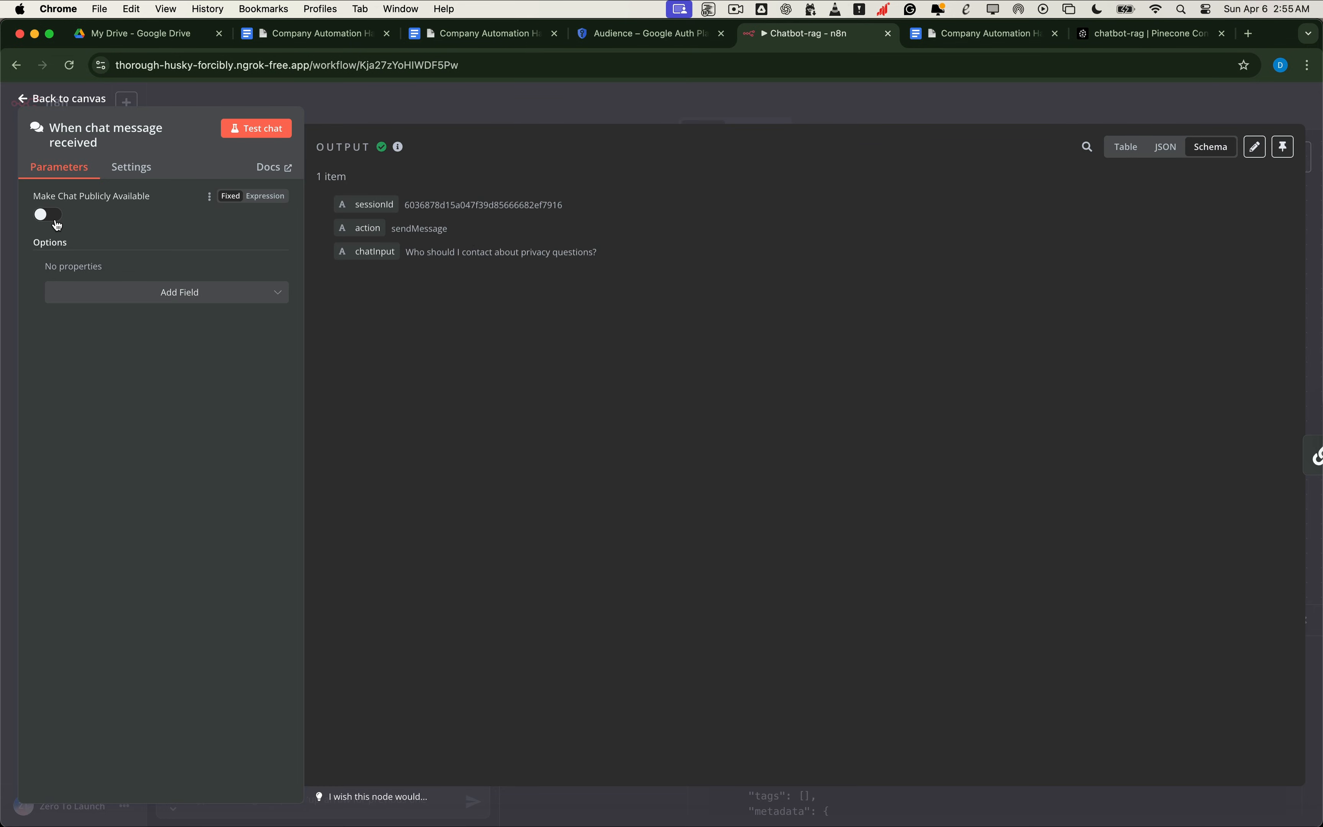
{"action": "left_click", "coordinate": [57, 222]}
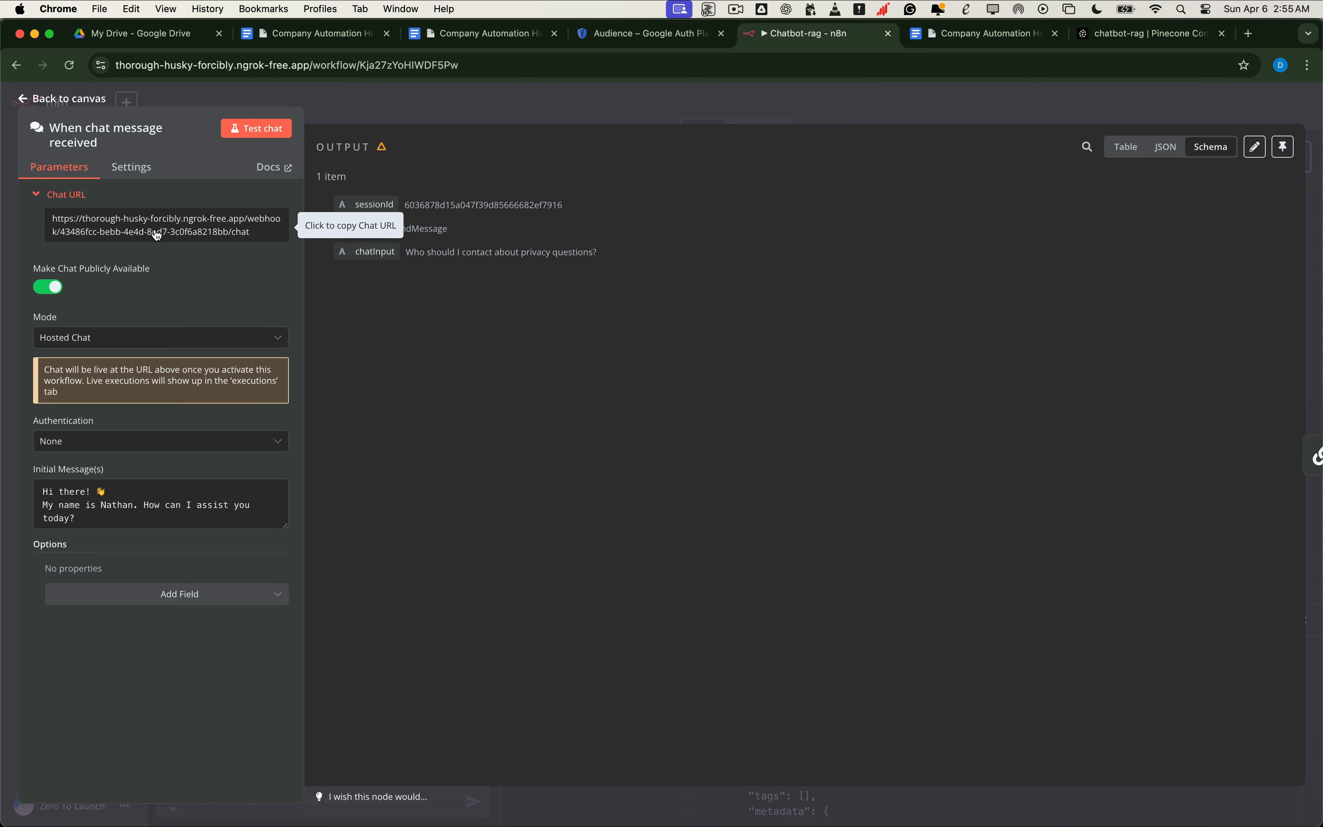
{"action": "left_click", "coordinate": [186, 229]}
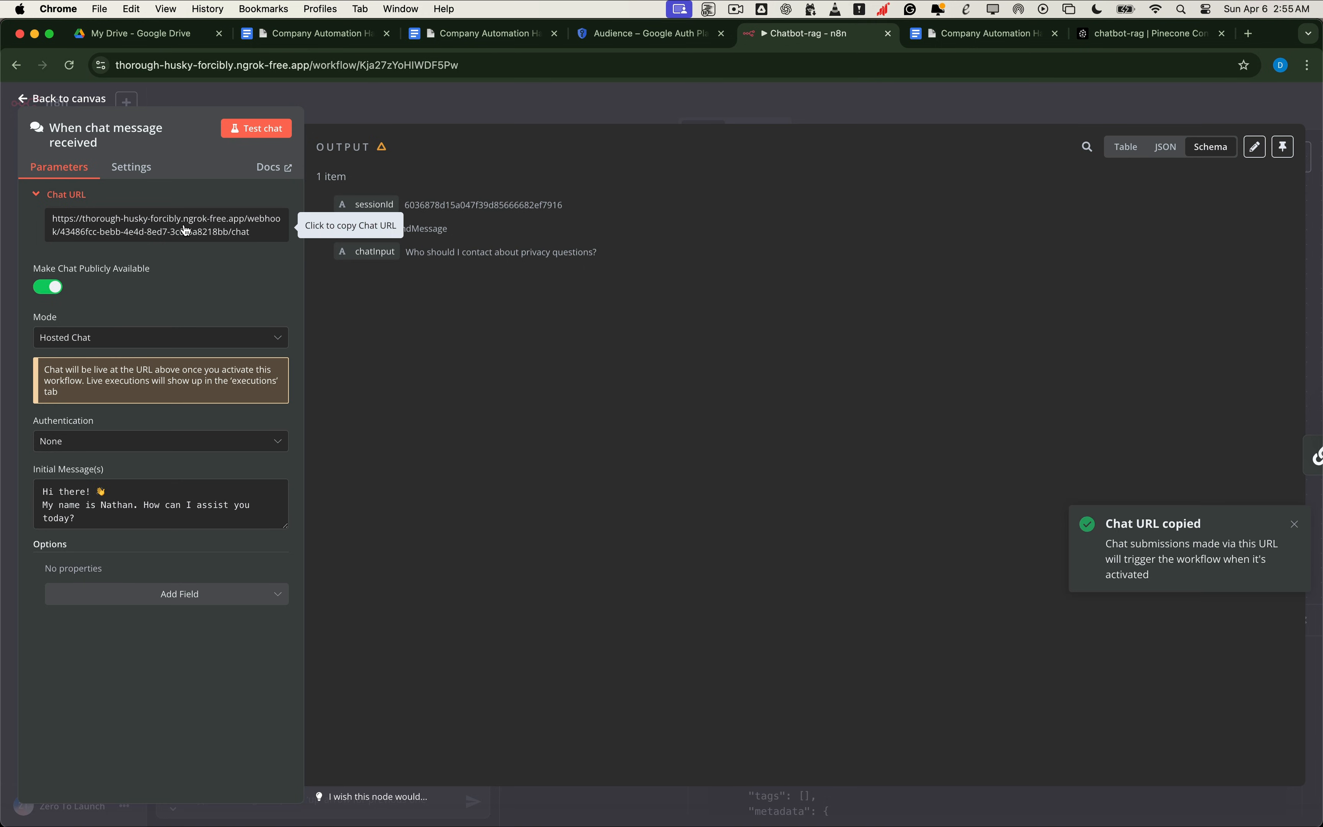
{"action": "key", "text": "super+t"}
{"action": "key", "text": "Return"}
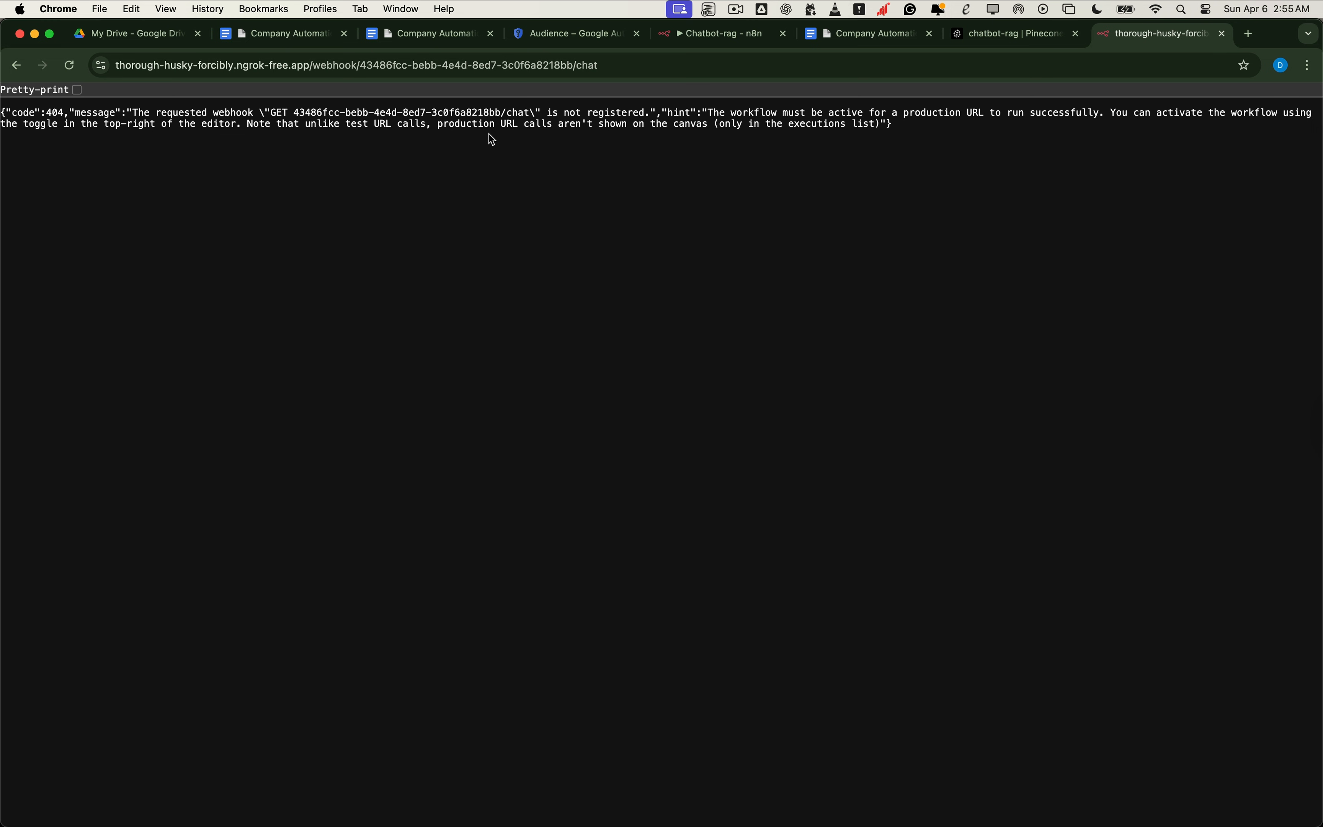
Step: Close the trigger settings and toggle the Chatbot-rag workflow to Active
{"action": "left_click", "coordinate": [722, 34]}
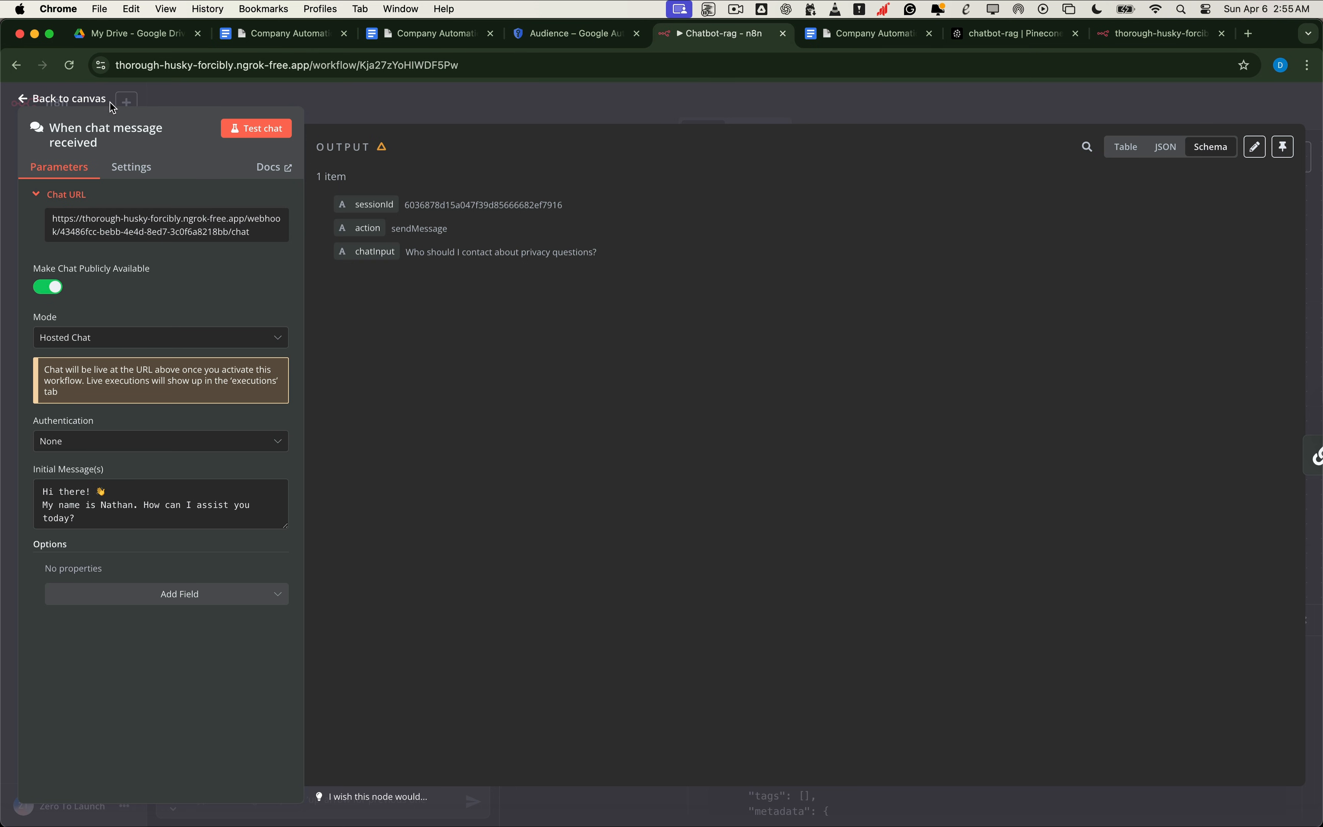
{"action": "left_click", "coordinate": [99, 100]}
{"action": "left_click", "coordinate": [986, 107]}
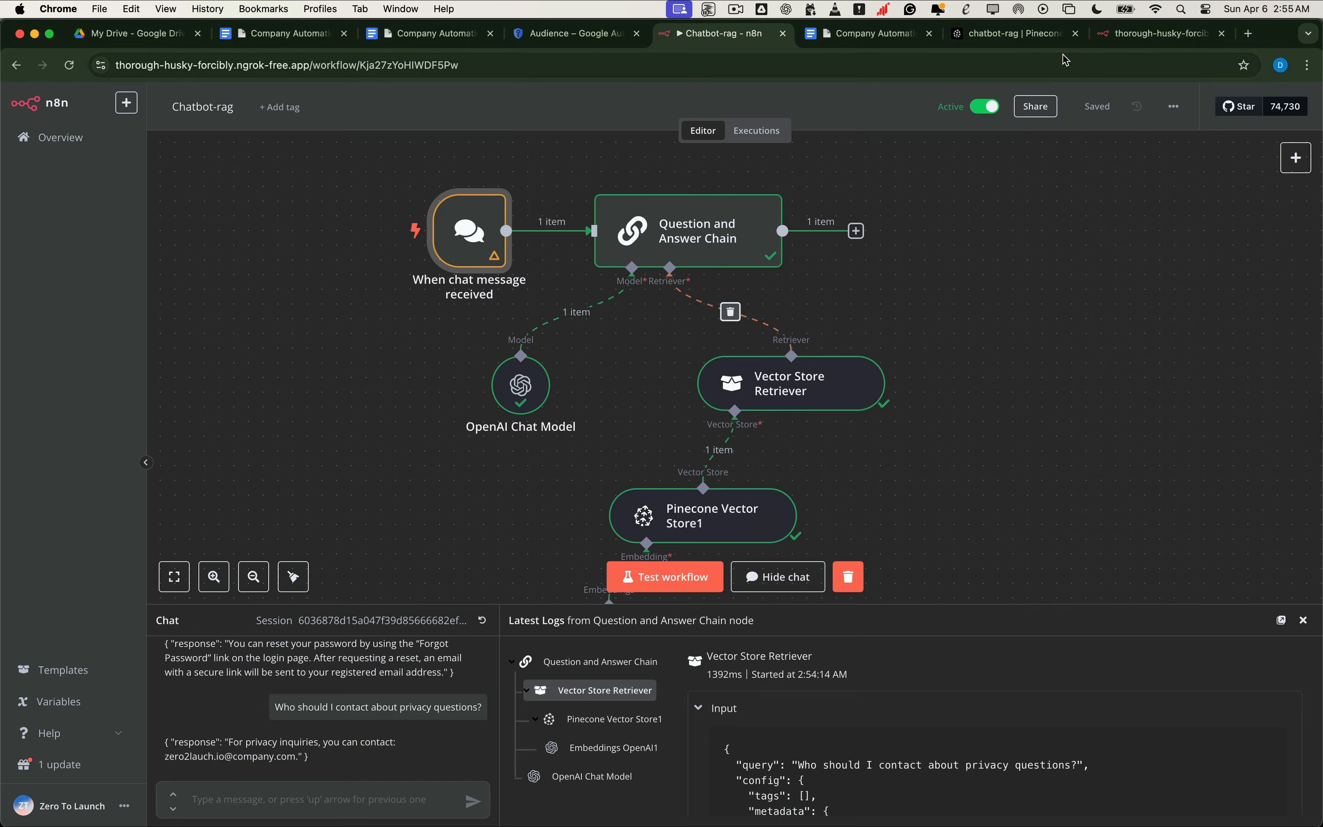
{"action": "left_click", "coordinate": [1153, 35]}
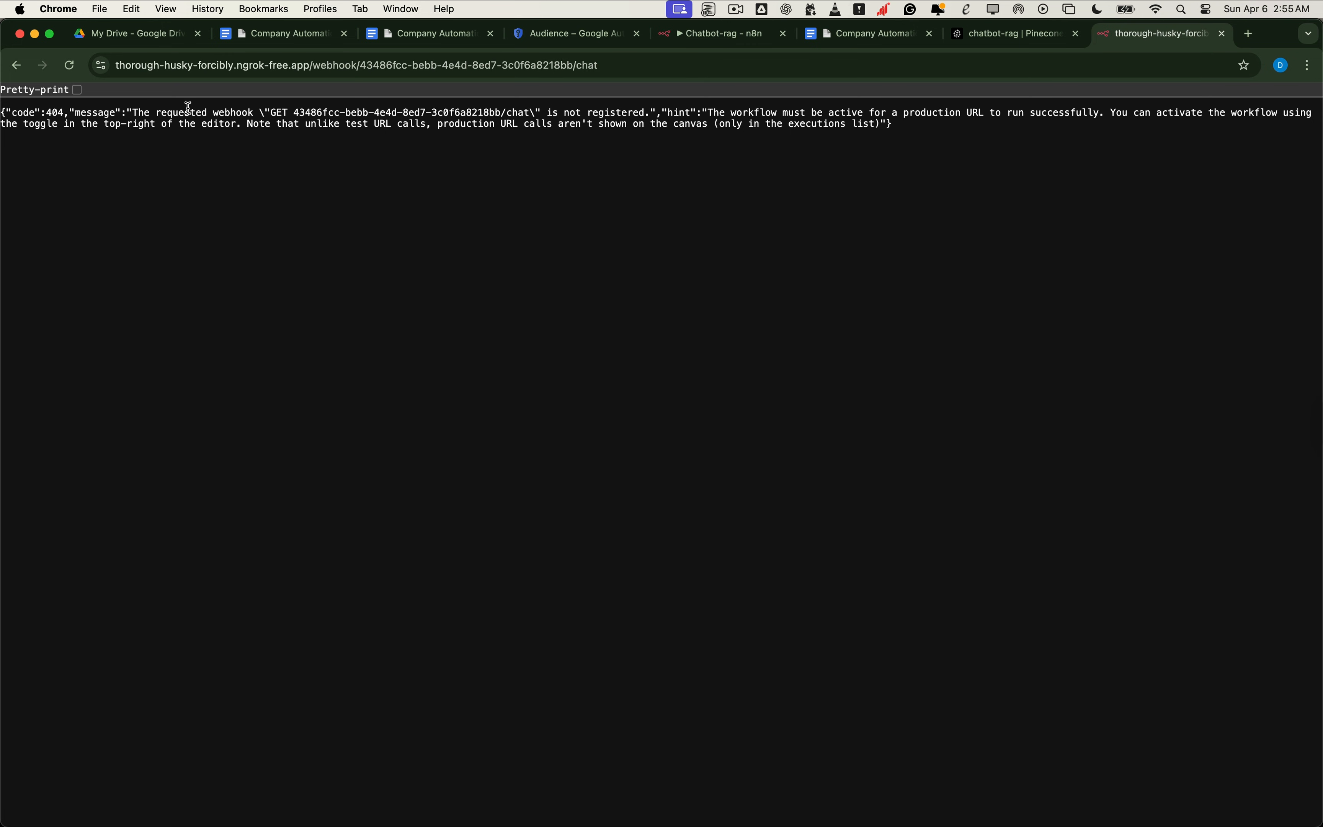
Step: Reload the live chat page and ask 'Is customer data encrypted?', getting a raw JSON reply
{"action": "left_click", "coordinate": [70, 65]}
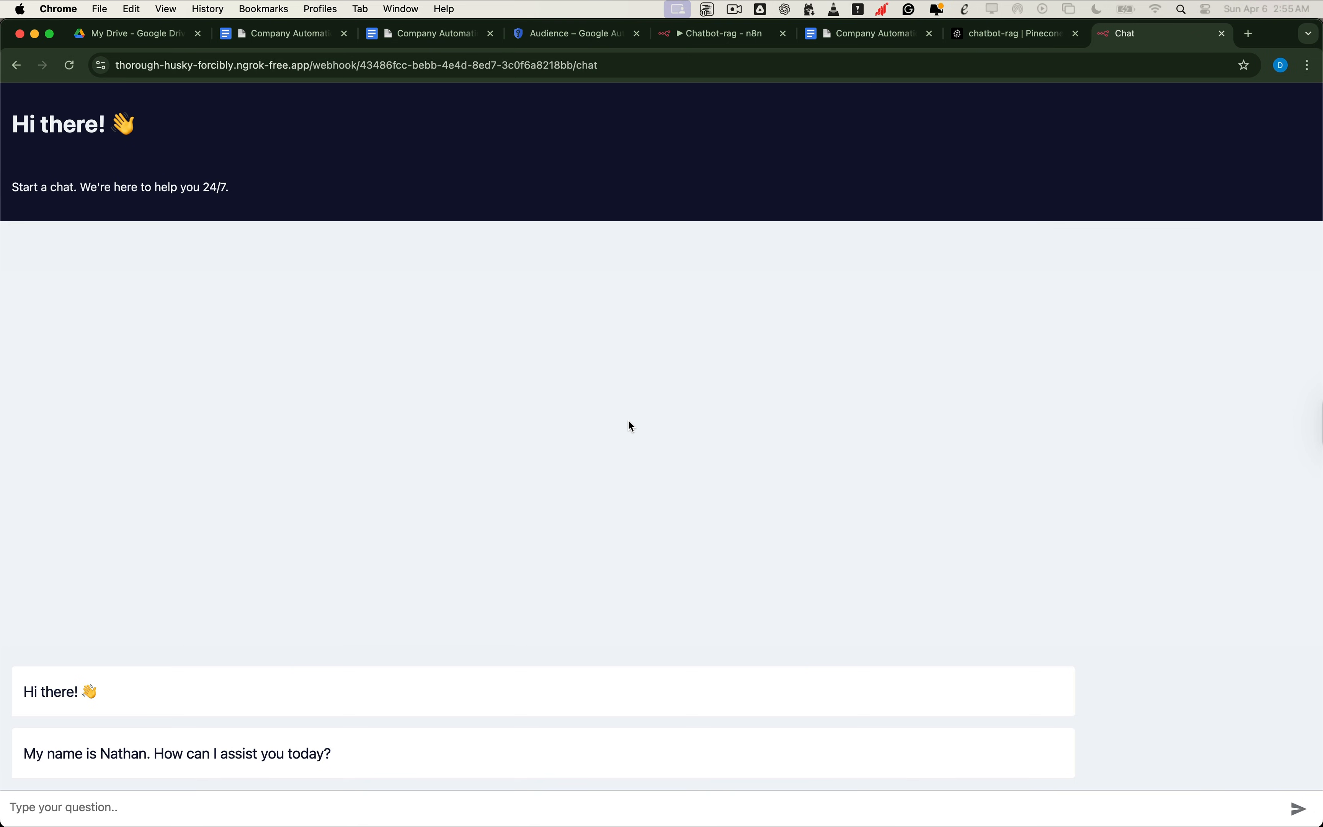
{"action": "left_click", "coordinate": [212, 796]}
{"action": "type", "text": "Is customer data encrypted?"}
{"action": "key", "text": "Return"}
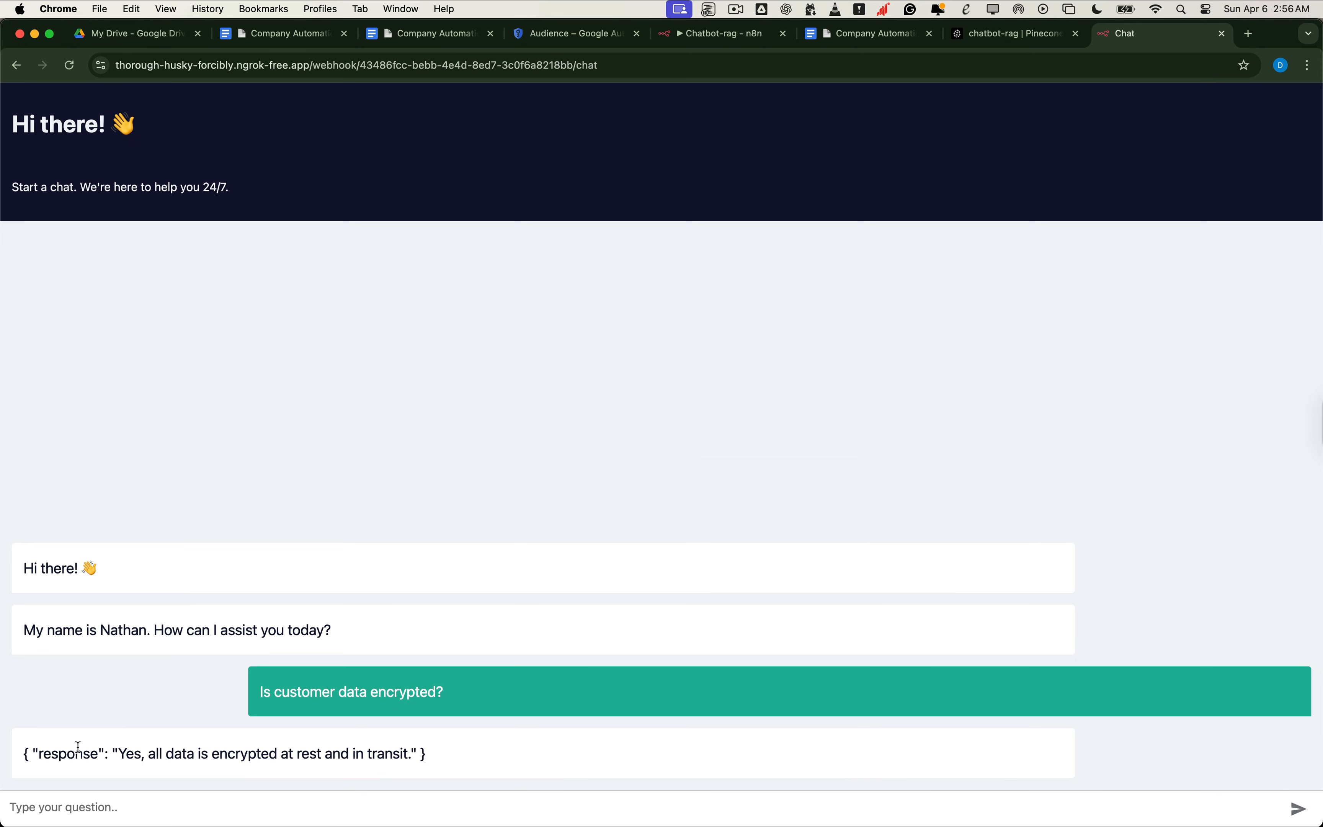
{"action": "left_click_drag", "start_coordinate": [32, 756], "coordinate": [105, 755]}
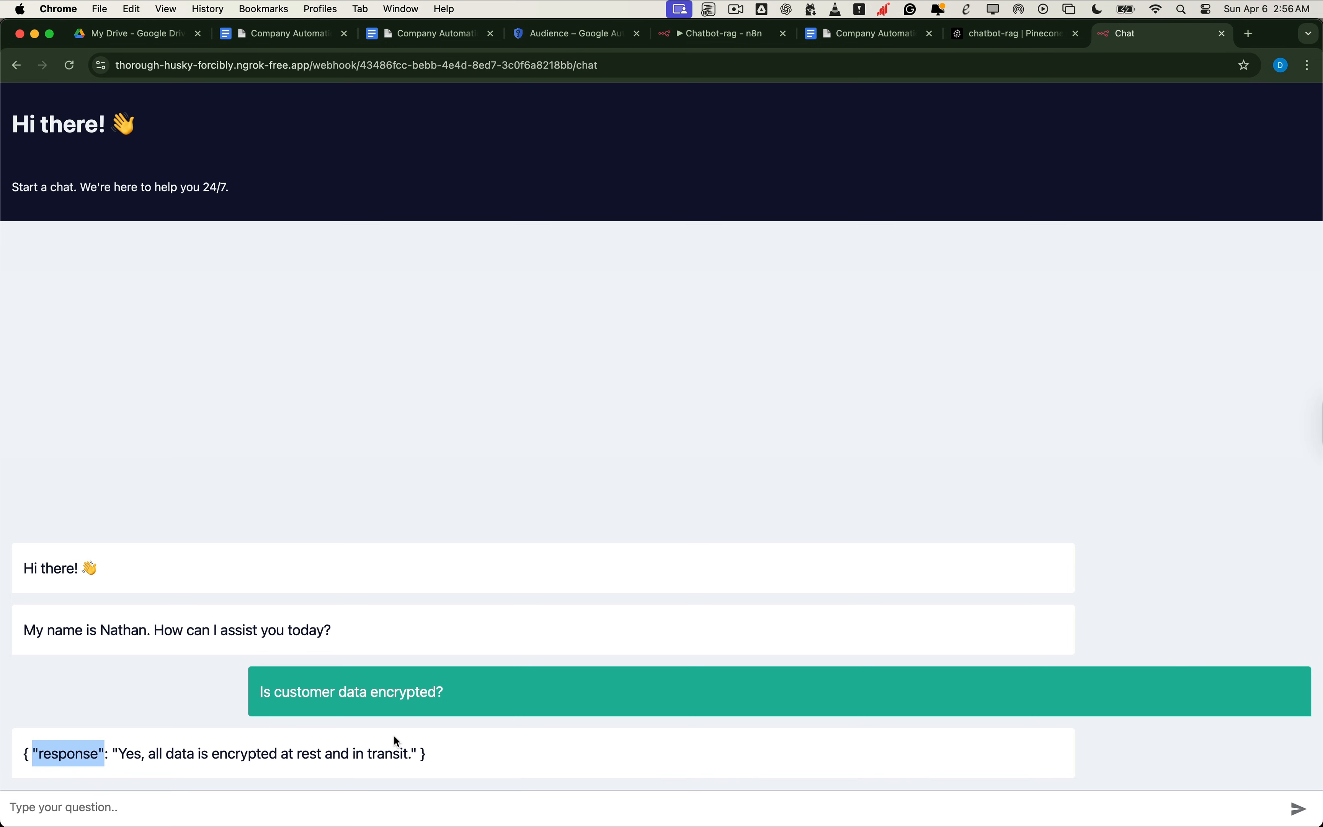
Step: Add a Code node after the Question and Answer Chain and switch its language to Python (Beta)
{"action": "left_click", "coordinate": [722, 36]}
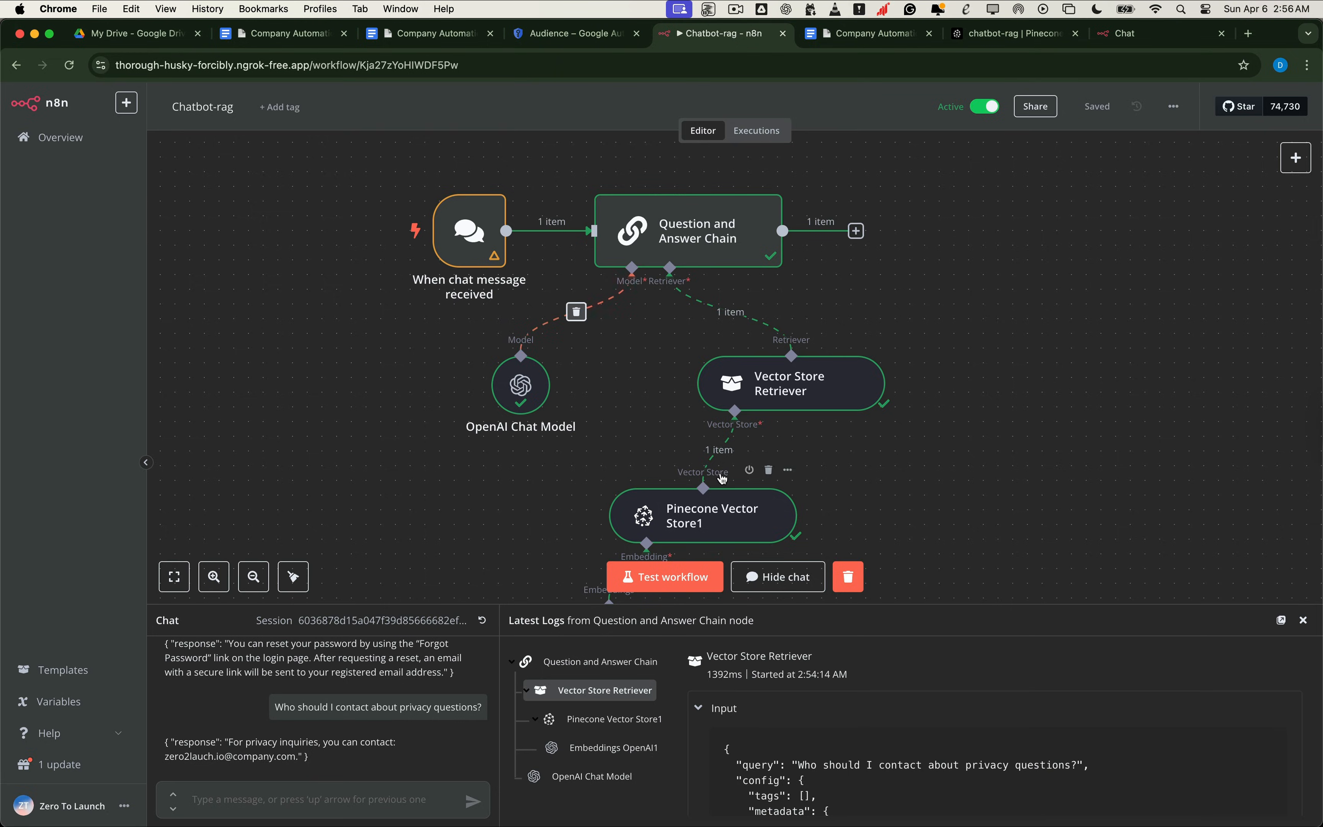
{"action": "scroll", "coordinate": [835, 448], "scroll_direction": "down", "scroll_amount": 3}
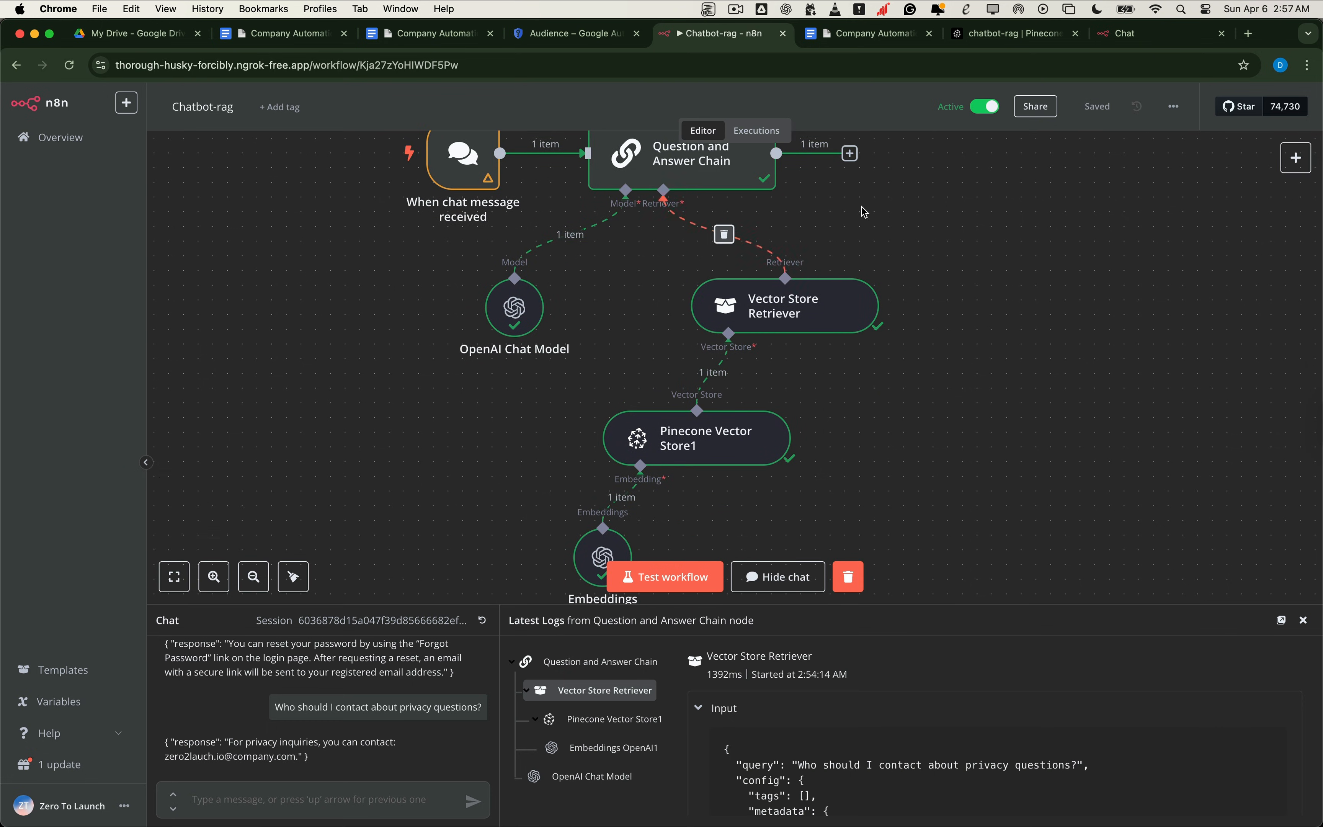
{"action": "left_click", "coordinate": [845, 179]}
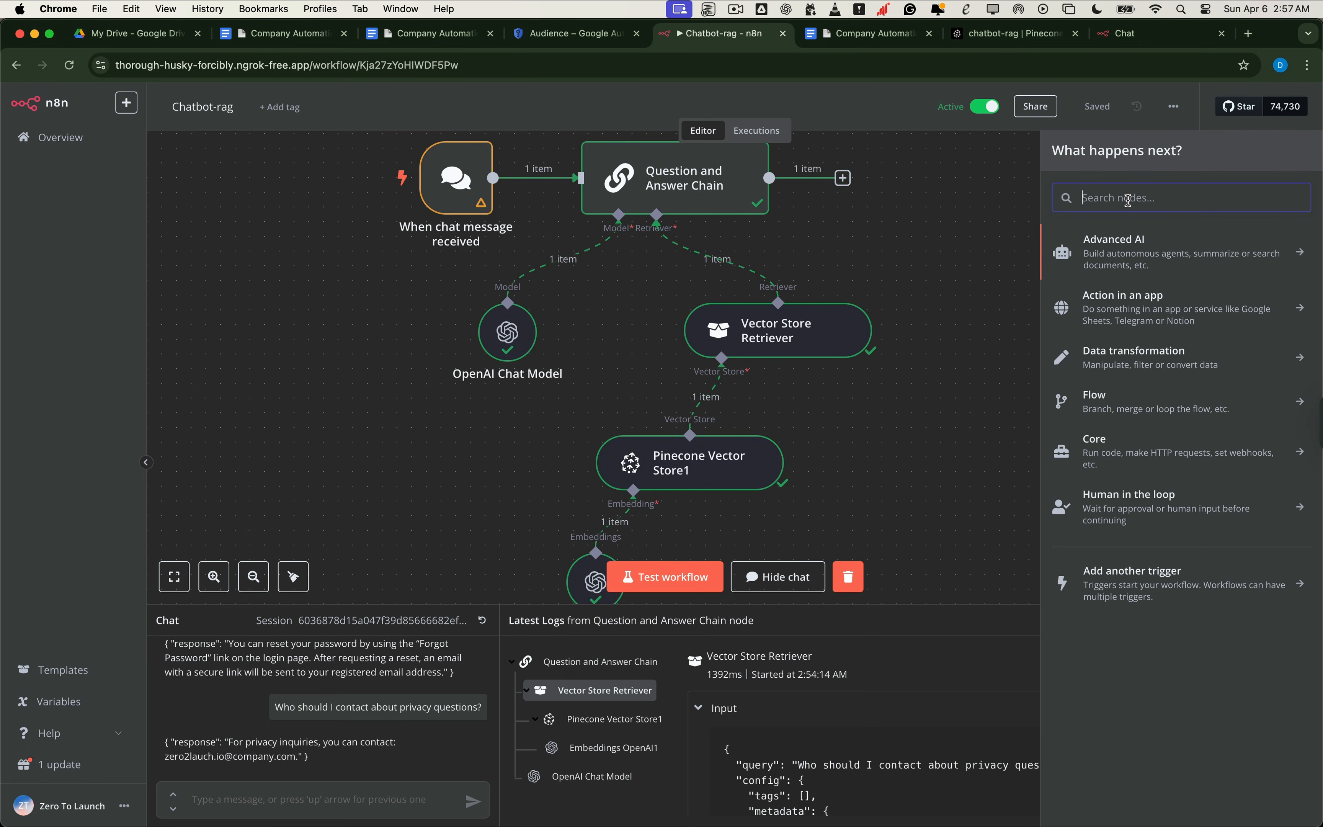
{"action": "type", "text": "code"}
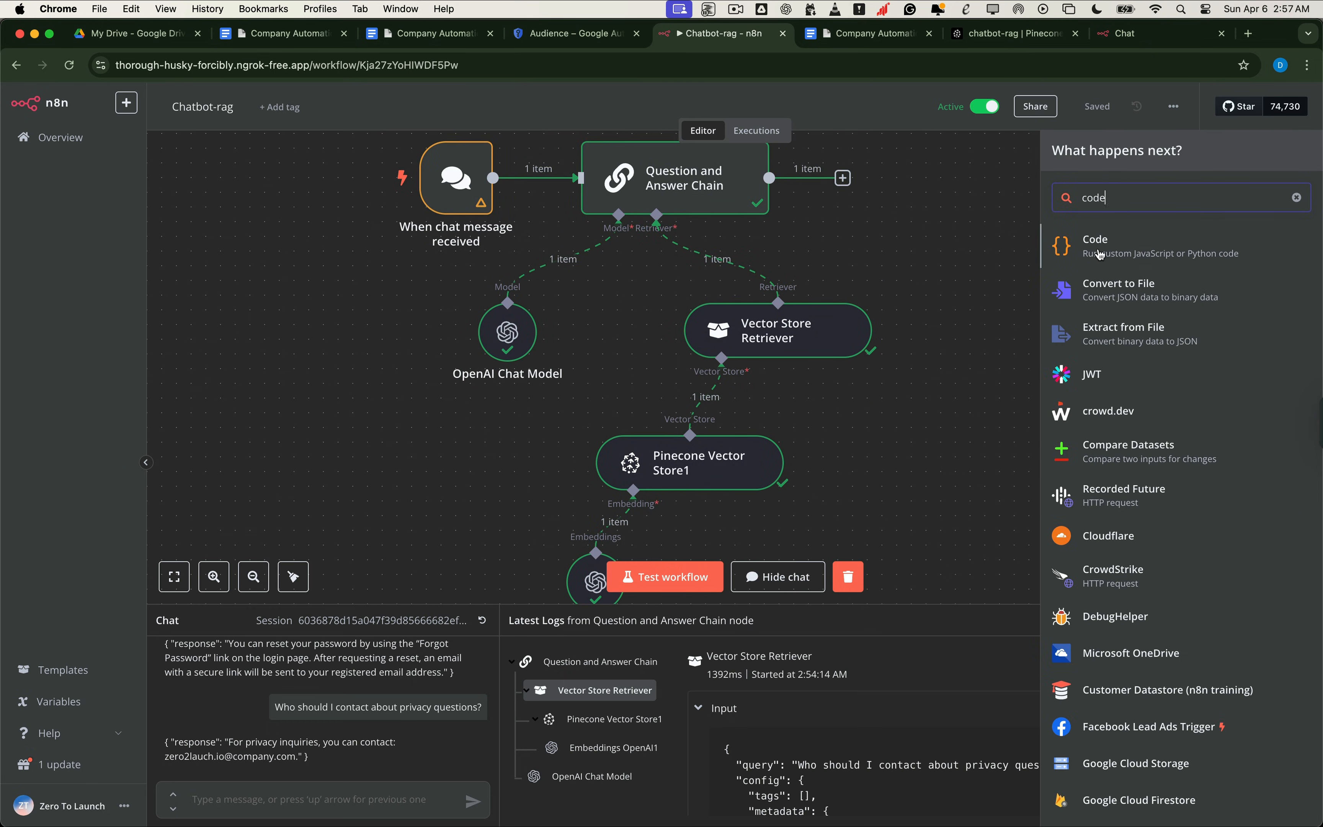
{"action": "key", "text": "Return"}
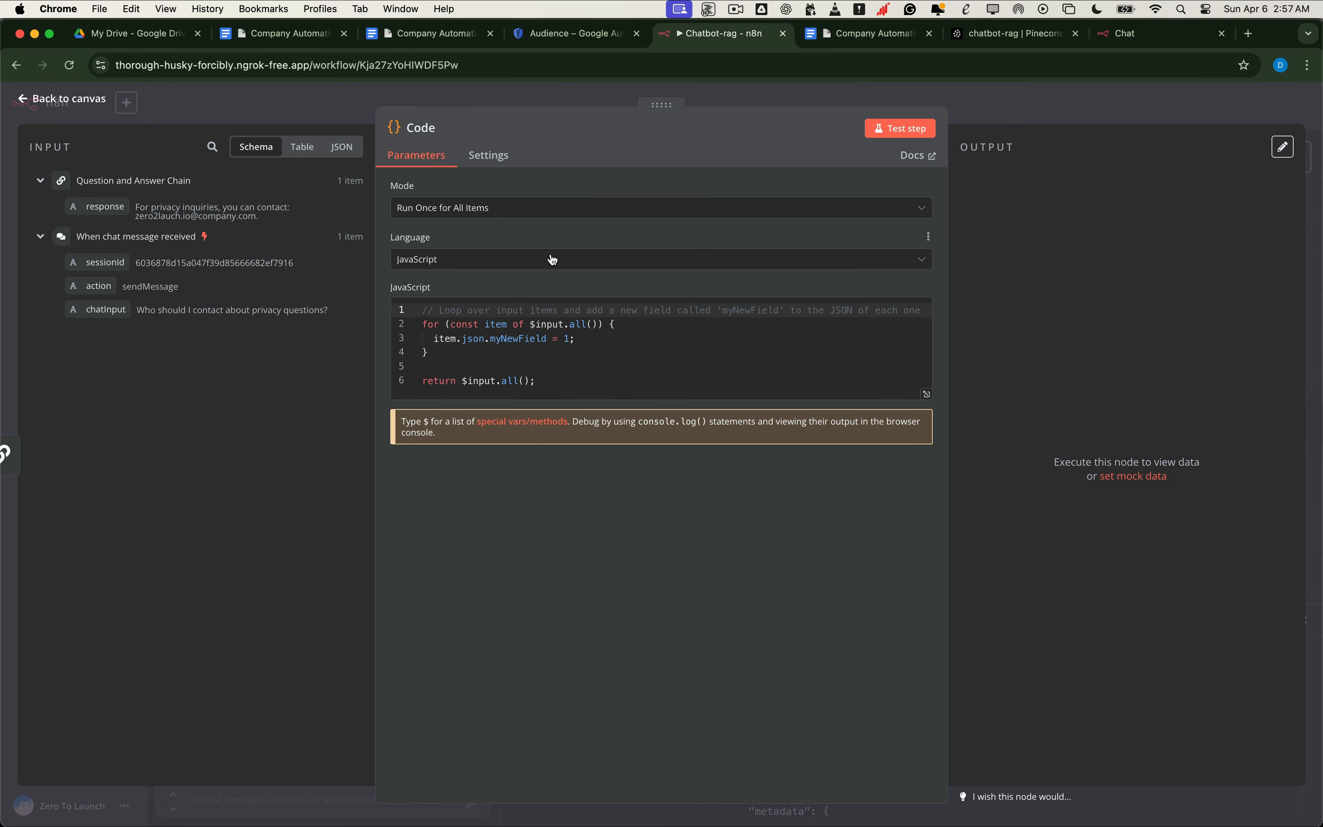
{"action": "left_click", "coordinate": [591, 258]}
{"action": "left_click", "coordinate": [533, 327]}
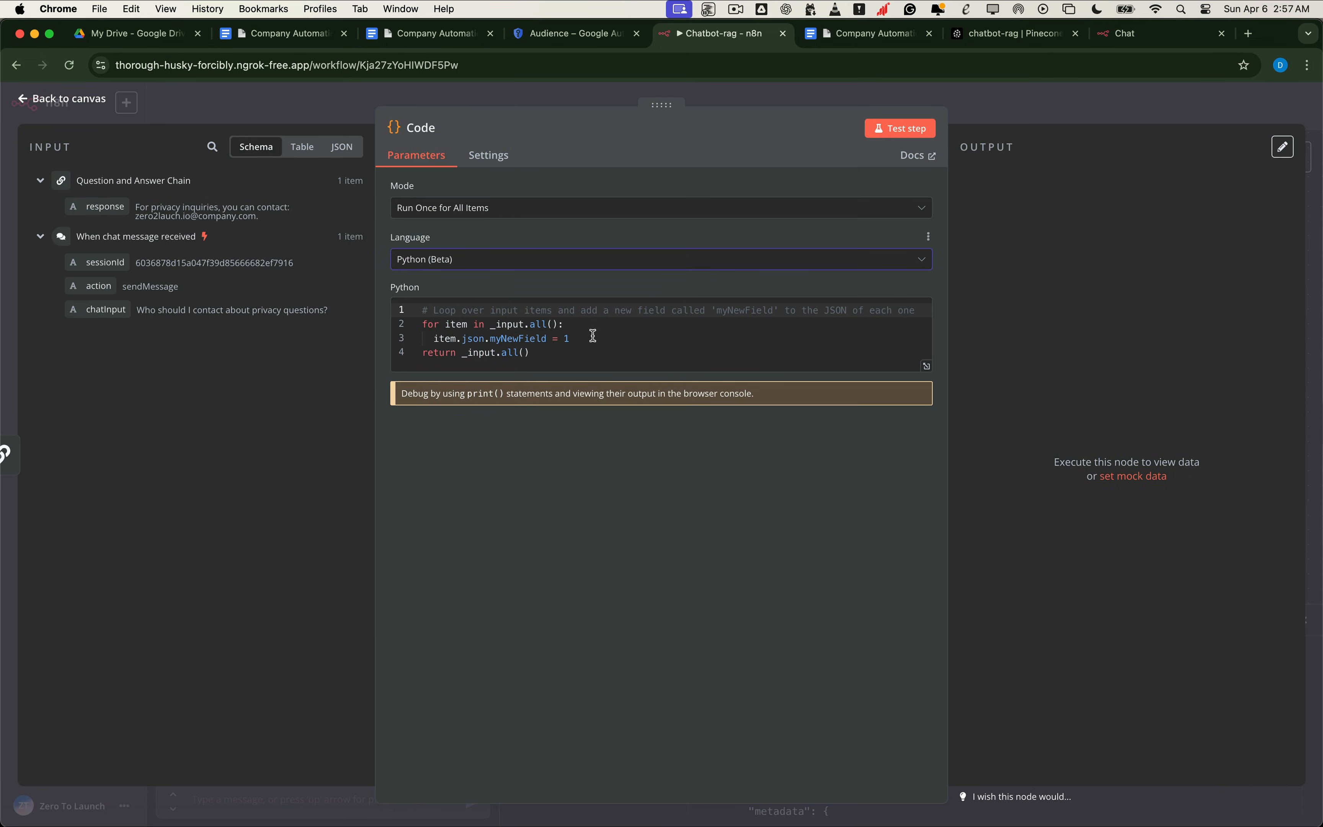
Step: Add 'results = []' and append {'text': item.json.response} to results inside the loop
{"action": "left_click", "coordinate": [503, 324]}
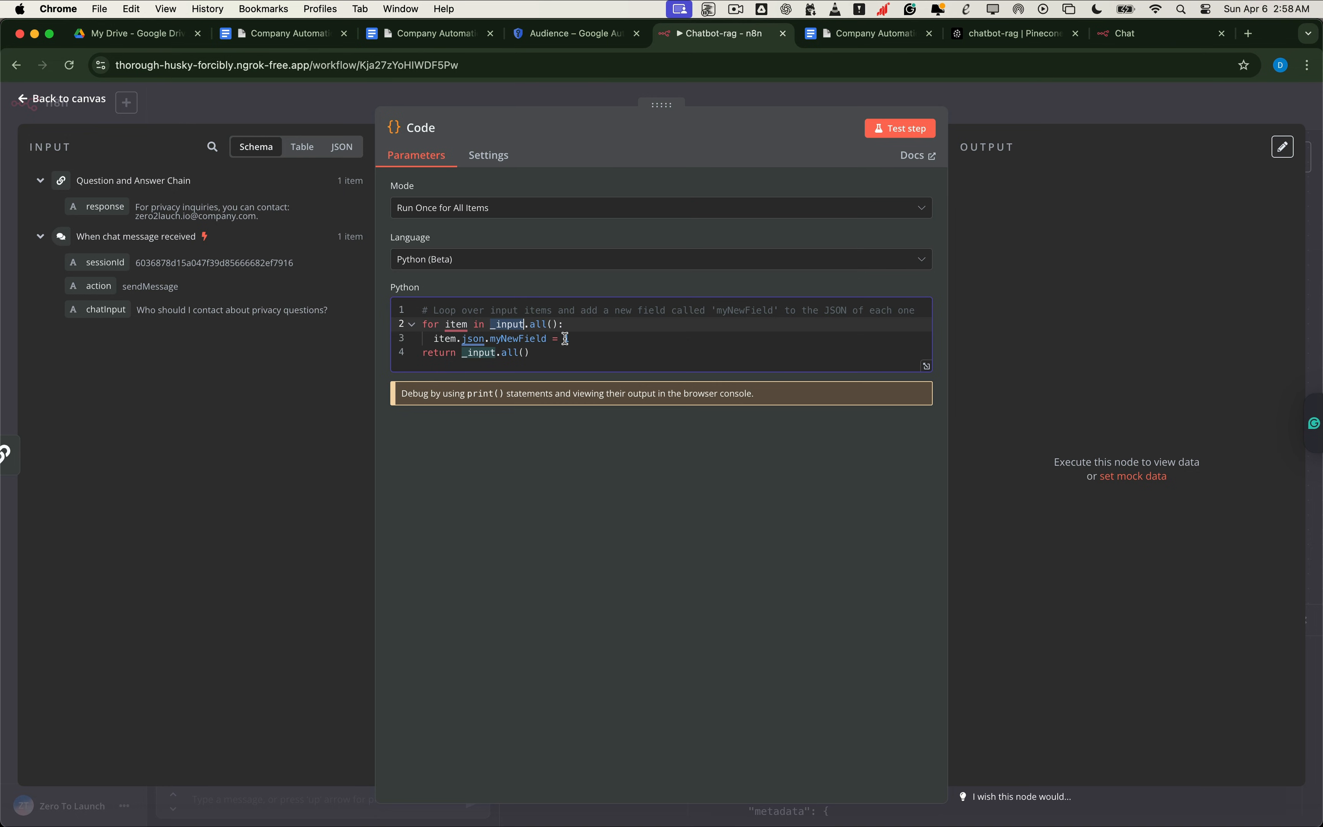
{"action": "left_click", "coordinate": [630, 312]}
{"action": "key", "text": "Return"}
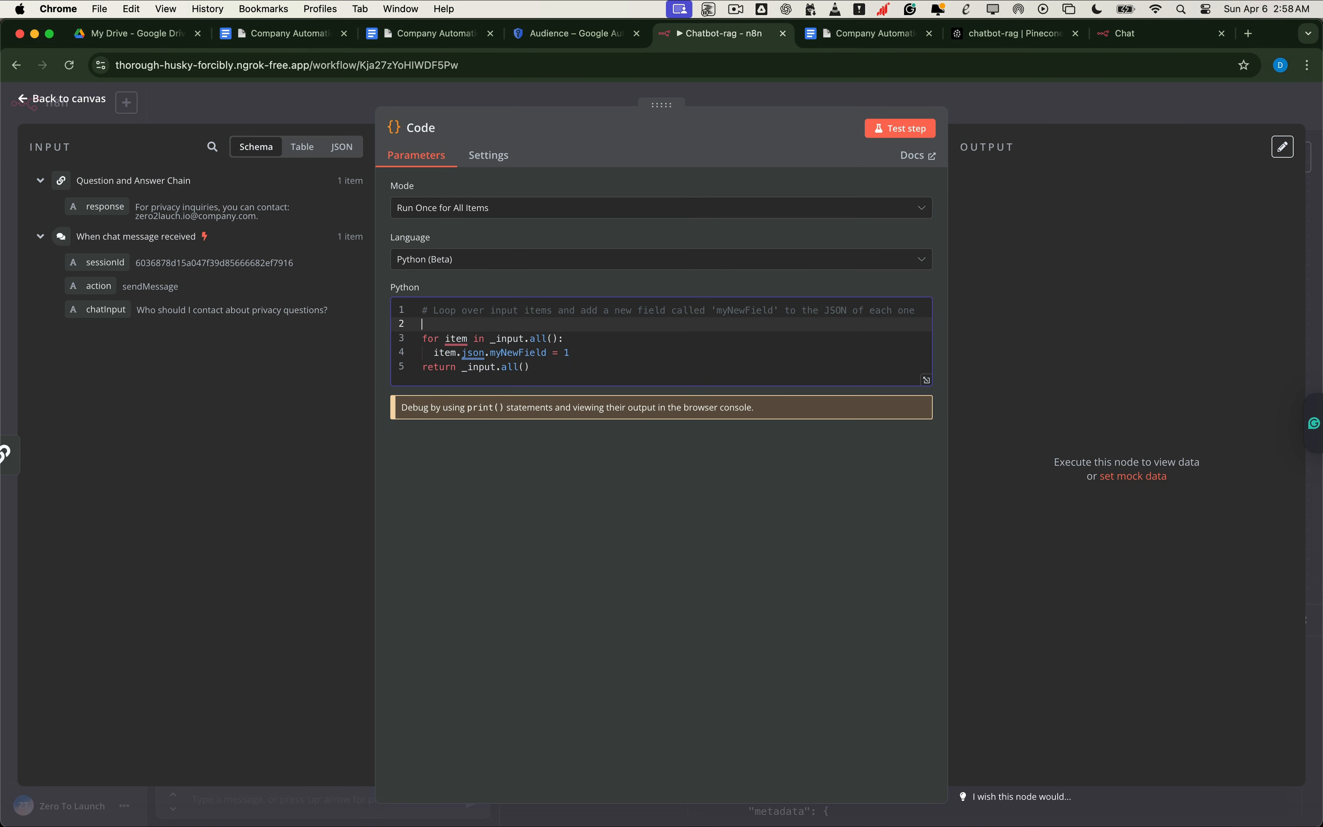
{"action": "type", "text": "results = []"}
{"action": "left_click", "coordinate": [576, 339]}
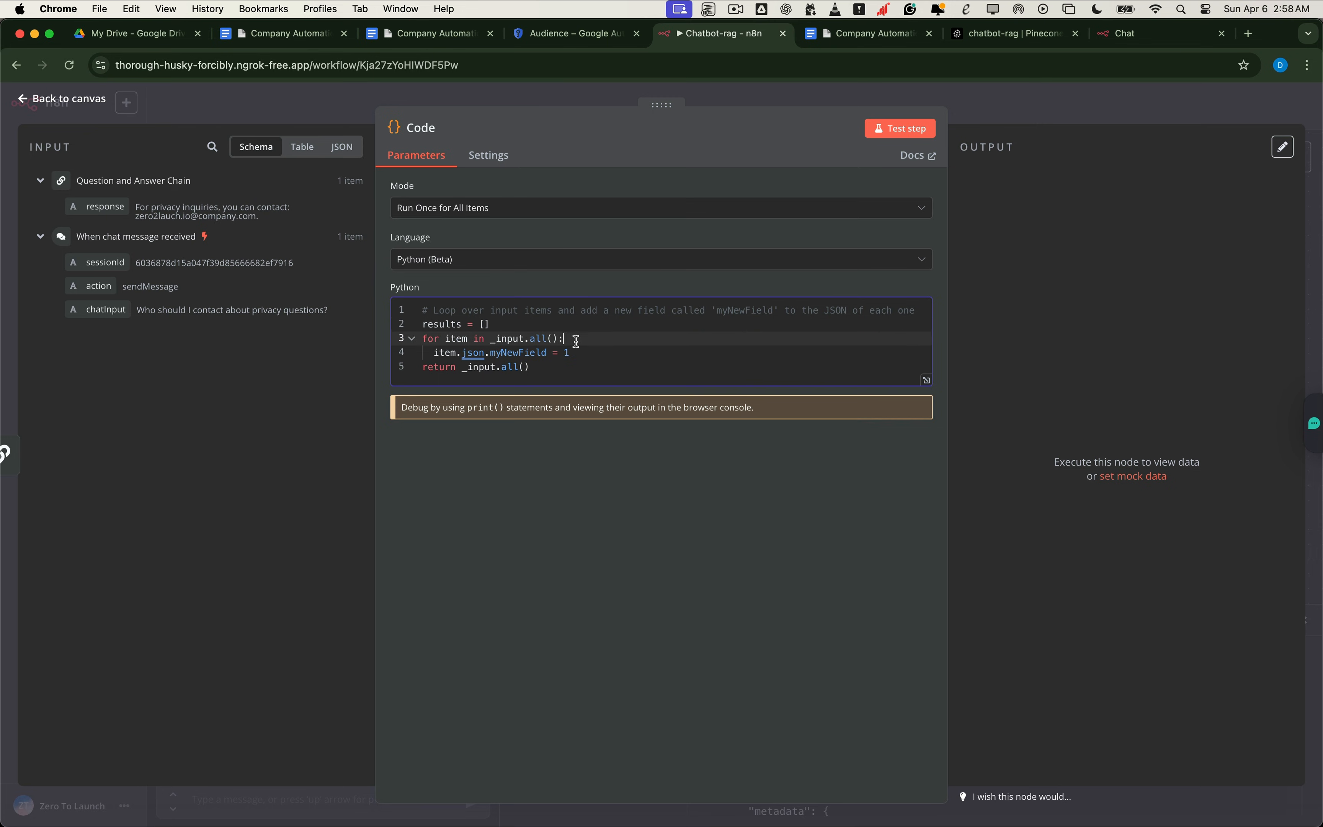
{"action": "key", "text": "Return"}
{"action": "type", "text": "results"}
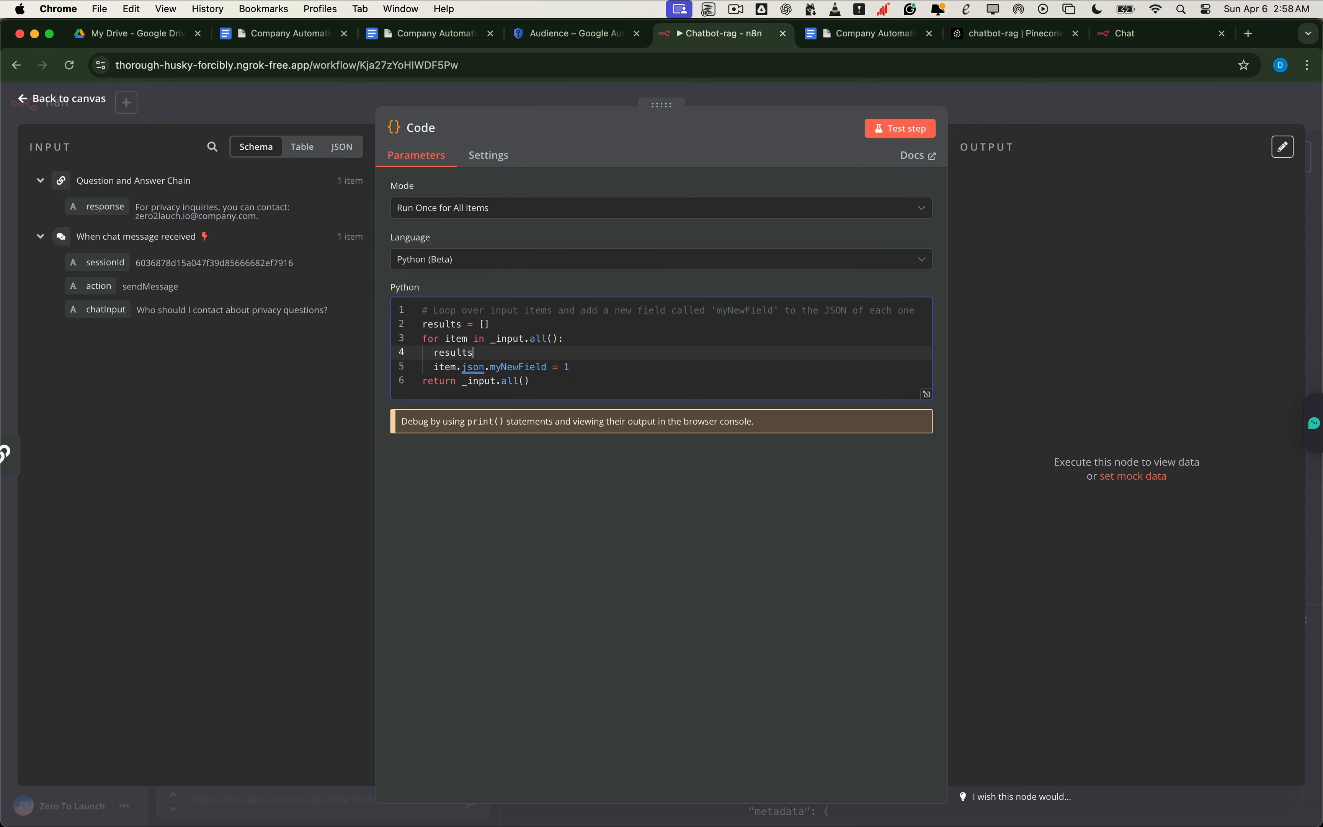
{"action": "type", "text": ".append({\"text\": item.json.response"}
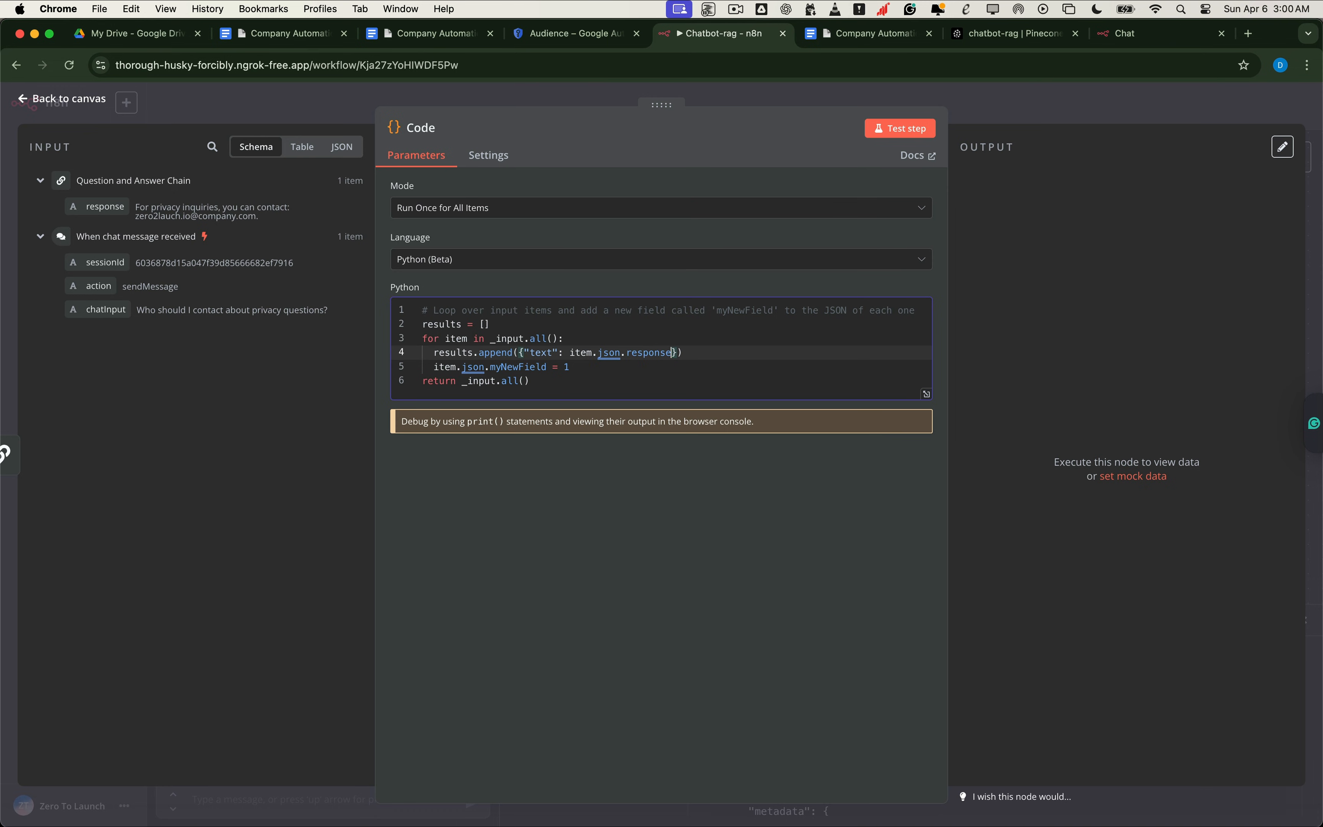
Step: Delete the myNewField assignment, review the return line, and close the Code node
{"action": "left_click_drag", "start_coordinate": [434, 368], "coordinate": [565, 368]}
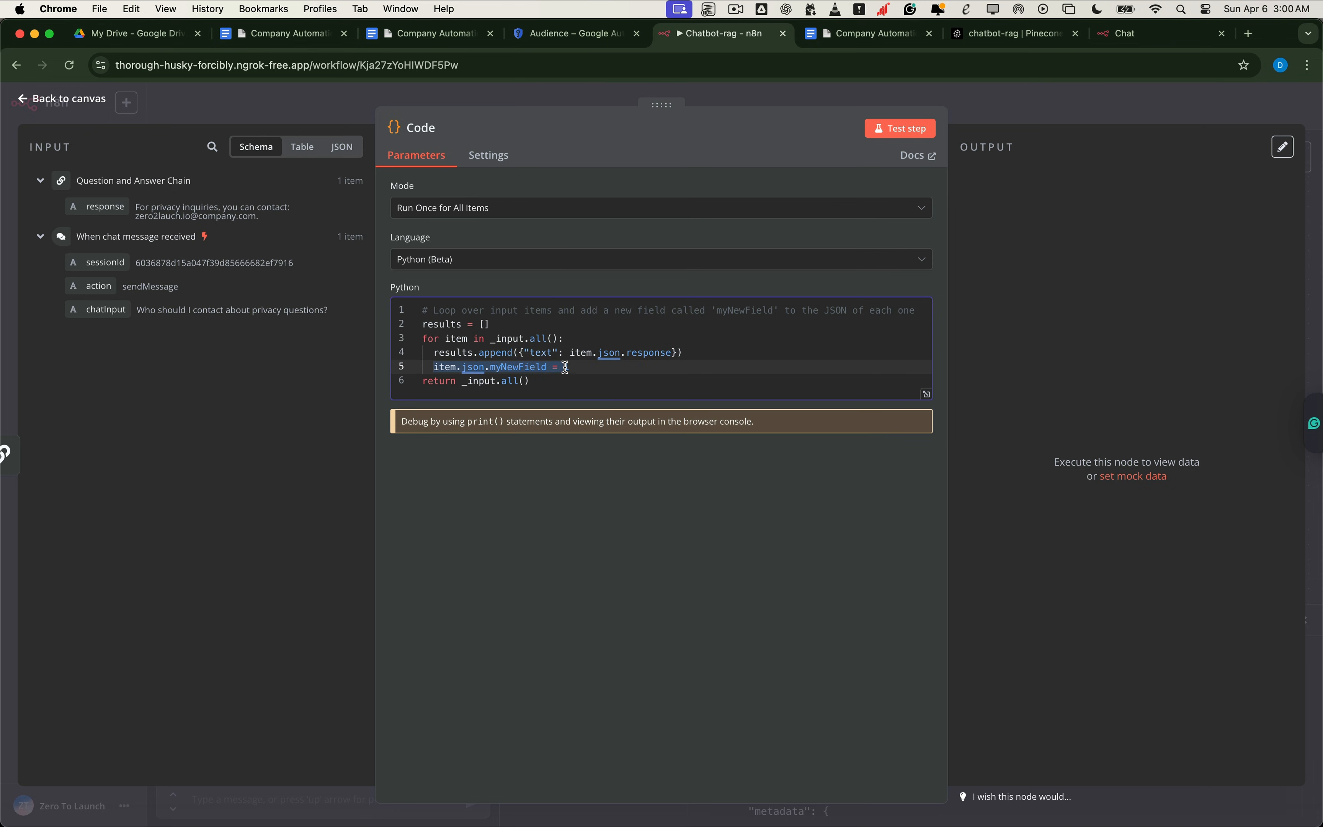
{"action": "key", "text": "BackSpace"}
{"action": "key", "text": "BackSpace"}
{"action": "key", "text": "BackSpace"}
{"action": "key", "text": "Up"}
{"action": "double_click", "coordinate": [464, 356]}
{"action": "left_click_drag", "start_coordinate": [464, 371], "coordinate": [472, 372]}
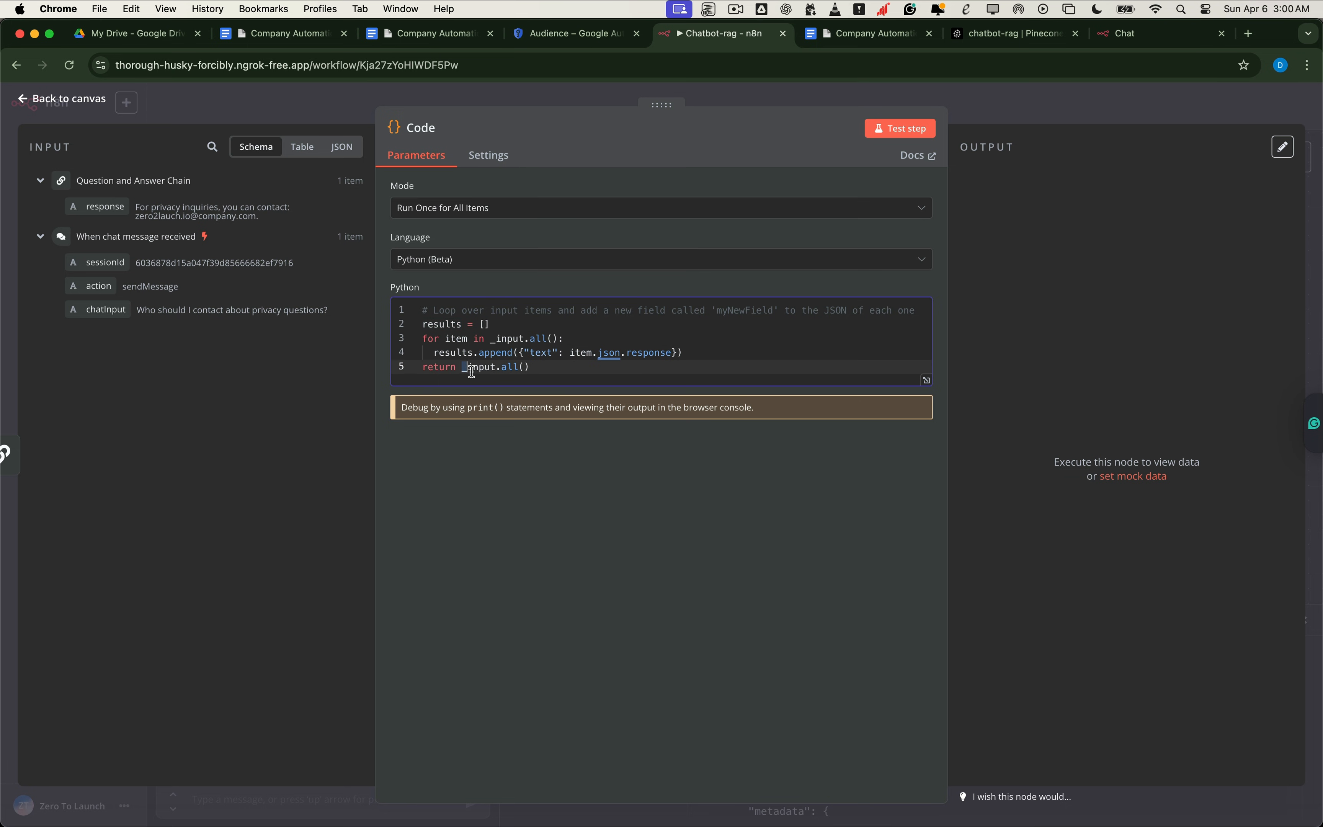
{"action": "key", "text": "Escape"}
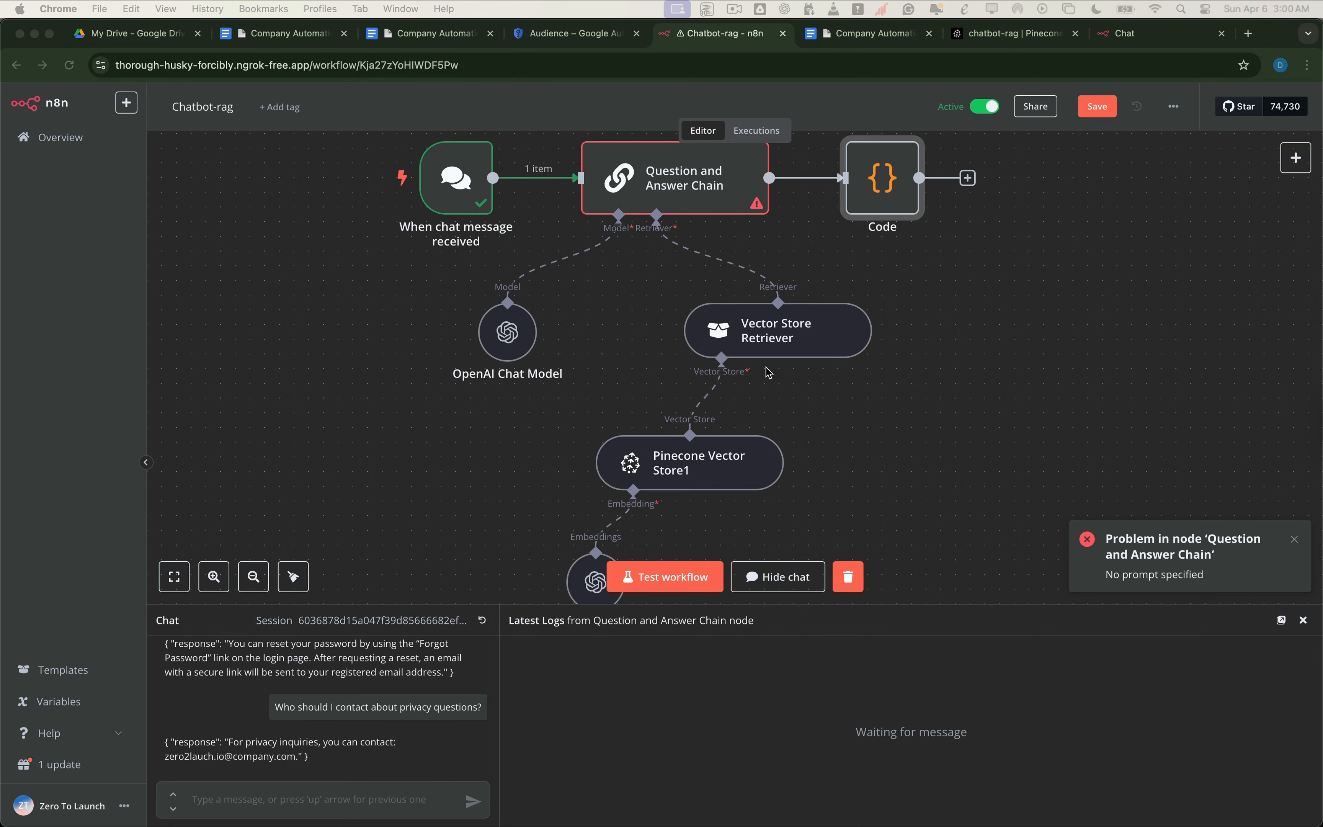
Step: Resend the previous test question through the test chat and save the workflow
{"action": "left_click", "coordinate": [277, 801]}
{"action": "type", "text": "Do I lose access right after I cancel?"}
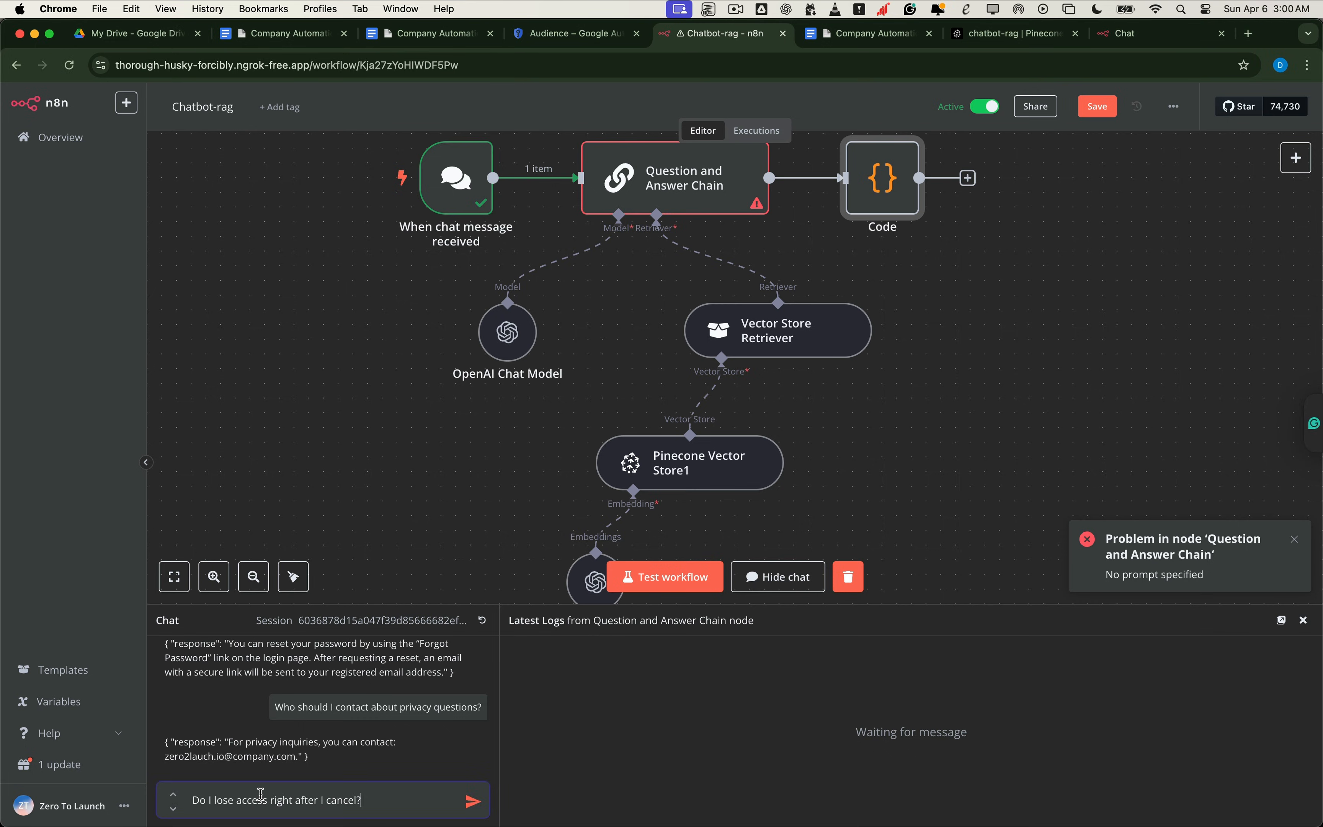
{"action": "key", "text": "Return"}
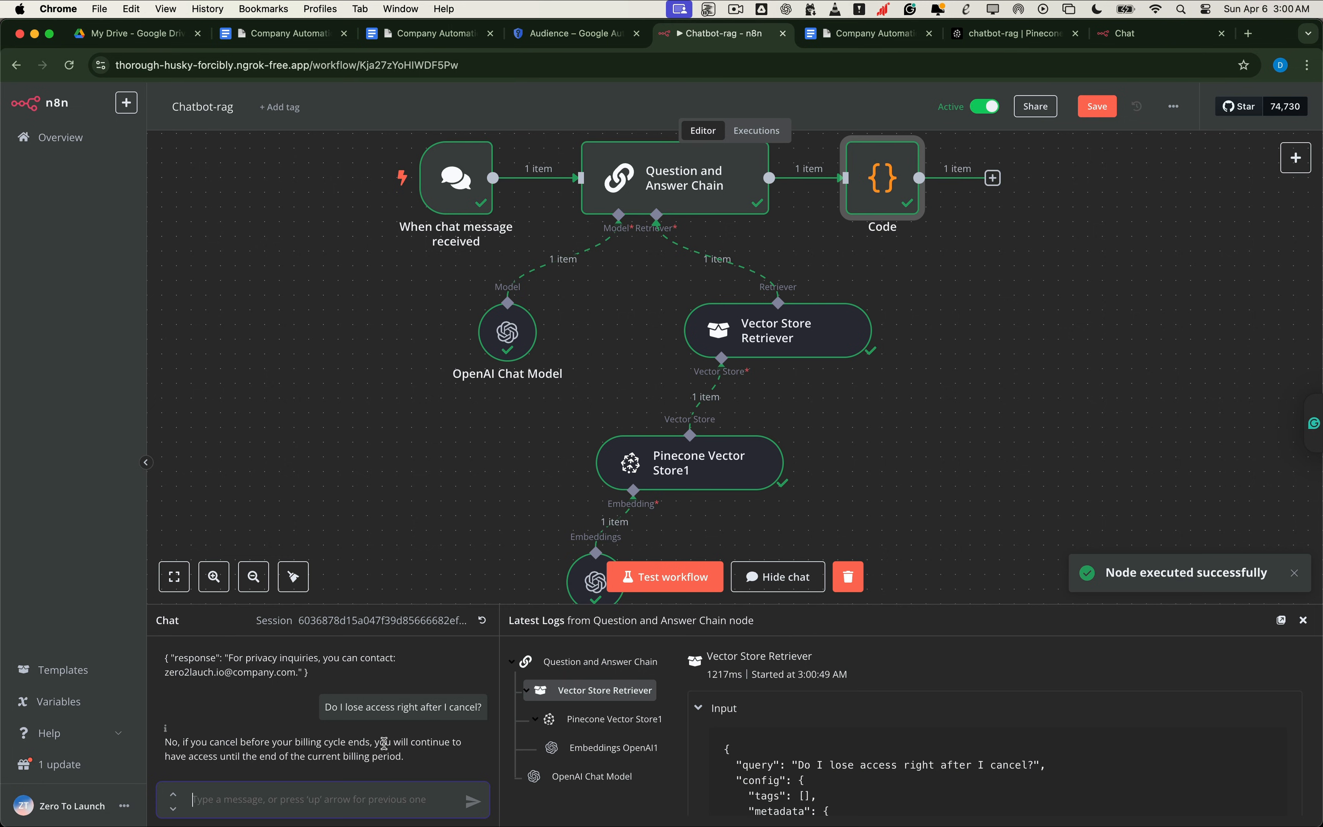
{"action": "left_click", "coordinate": [1102, 106]}
{"action": "left_click", "coordinate": [1137, 34]}
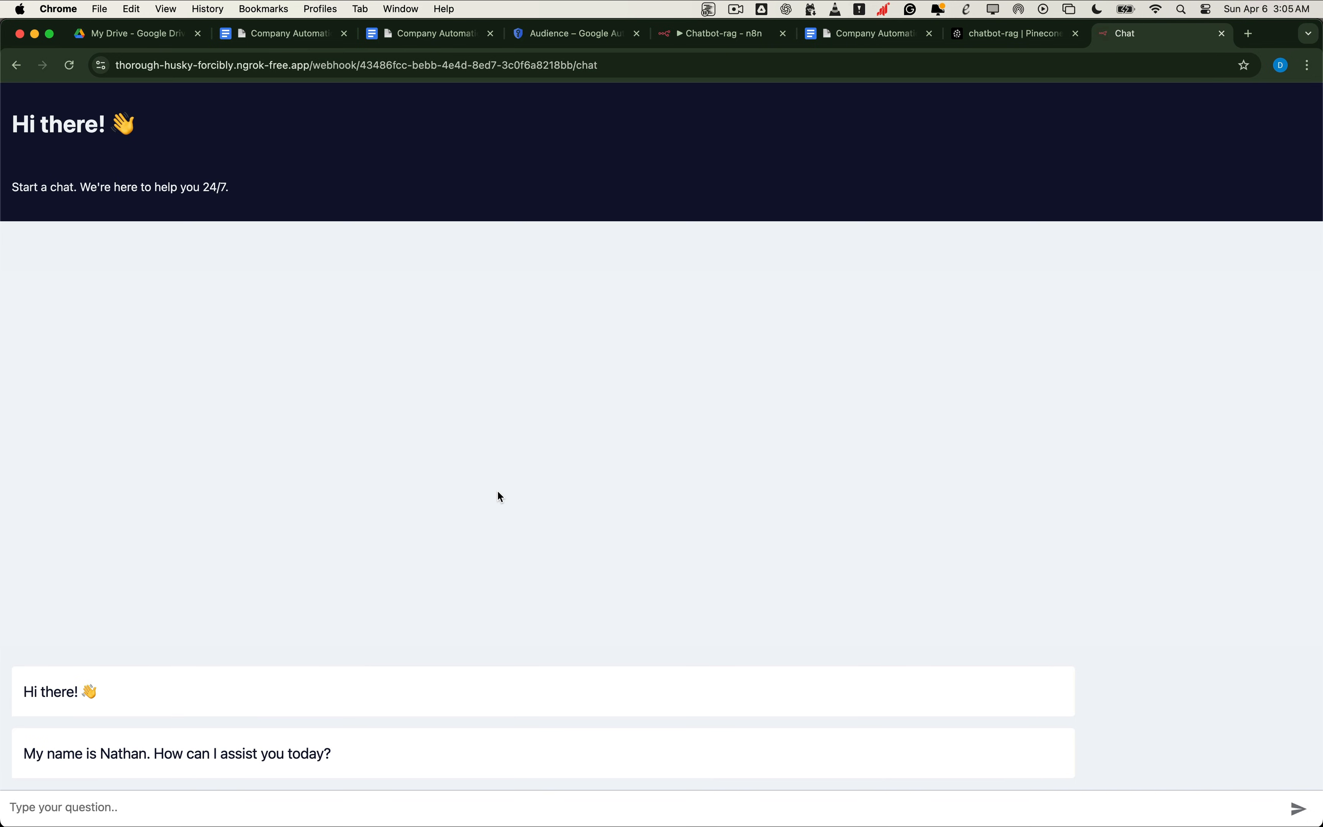
Step: Ask 'Can I cancel my subscription anytime?' in the hosted chat and read the plain-text reply
{"action": "left_click", "coordinate": [189, 801]}
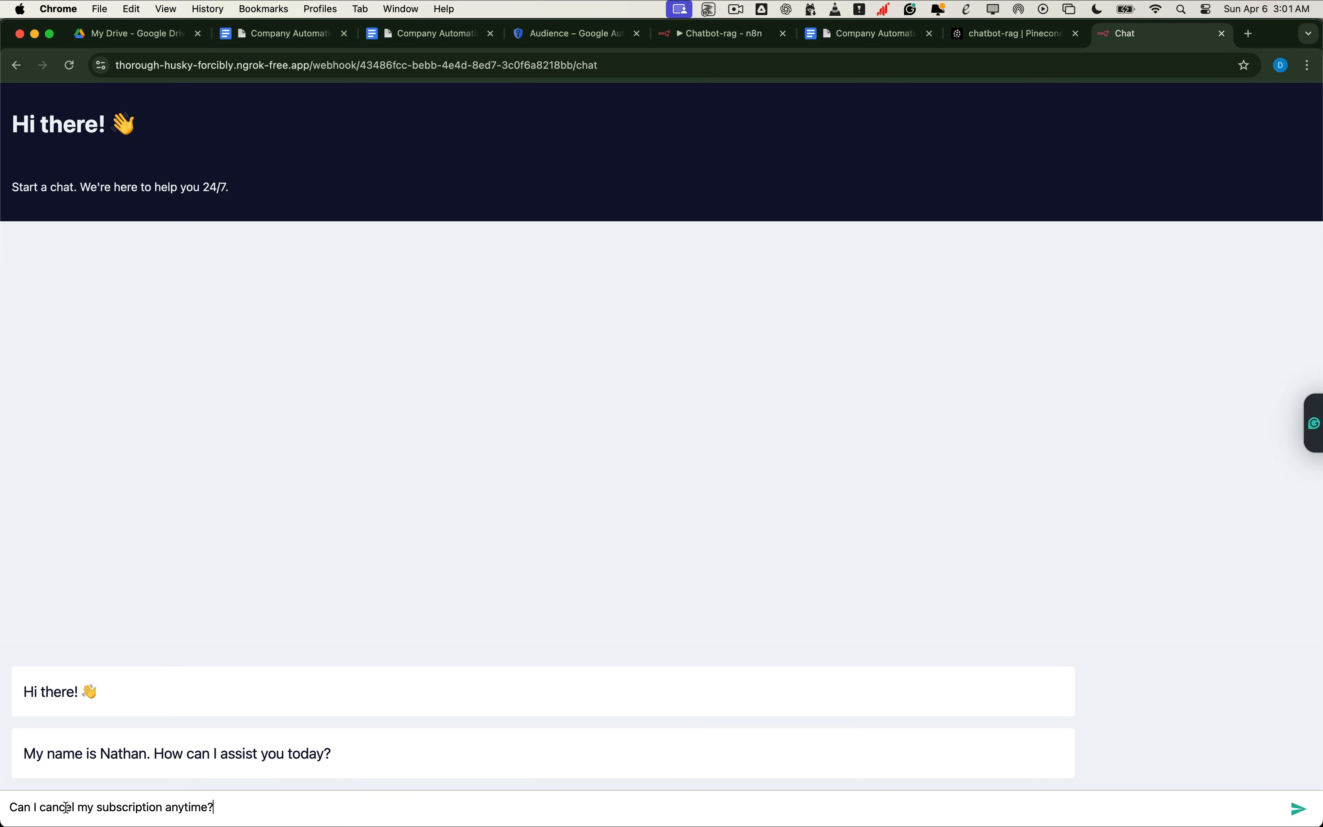
{"action": "key", "text": "Return"}
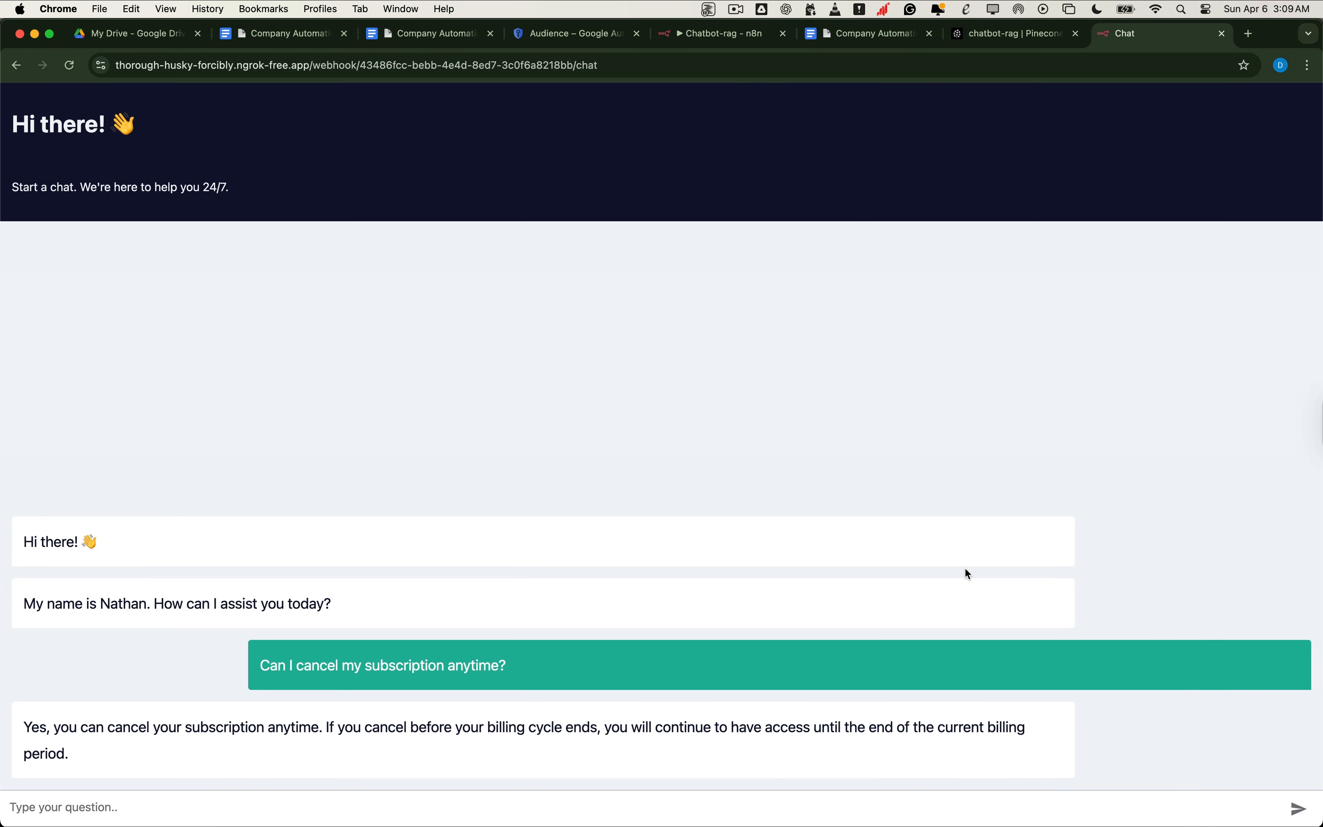
{"action": "left_click_drag", "start_coordinate": [23, 604], "coordinate": [334, 606]}
{"action": "double_click", "coordinate": [149, 605]}
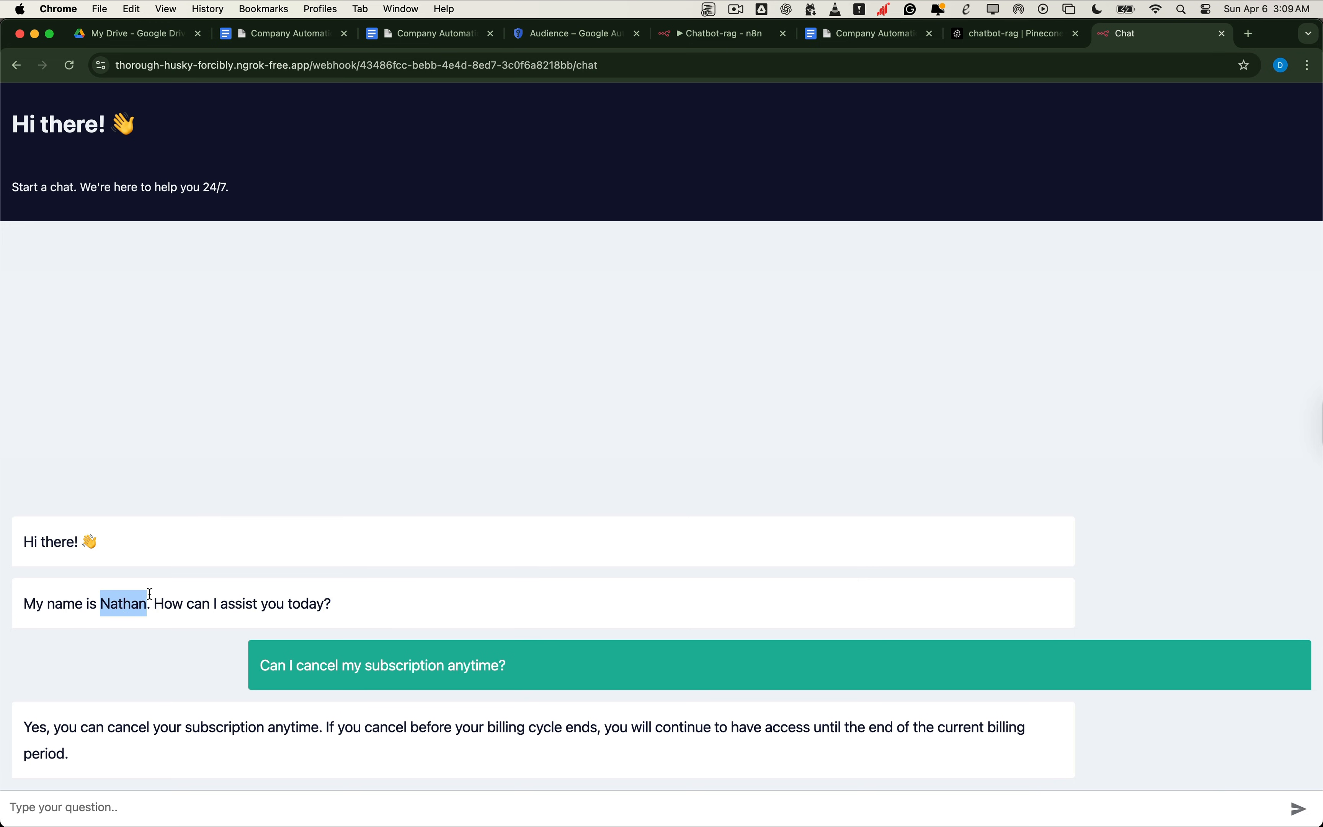
{"action": "left_click", "coordinate": [727, 35]}
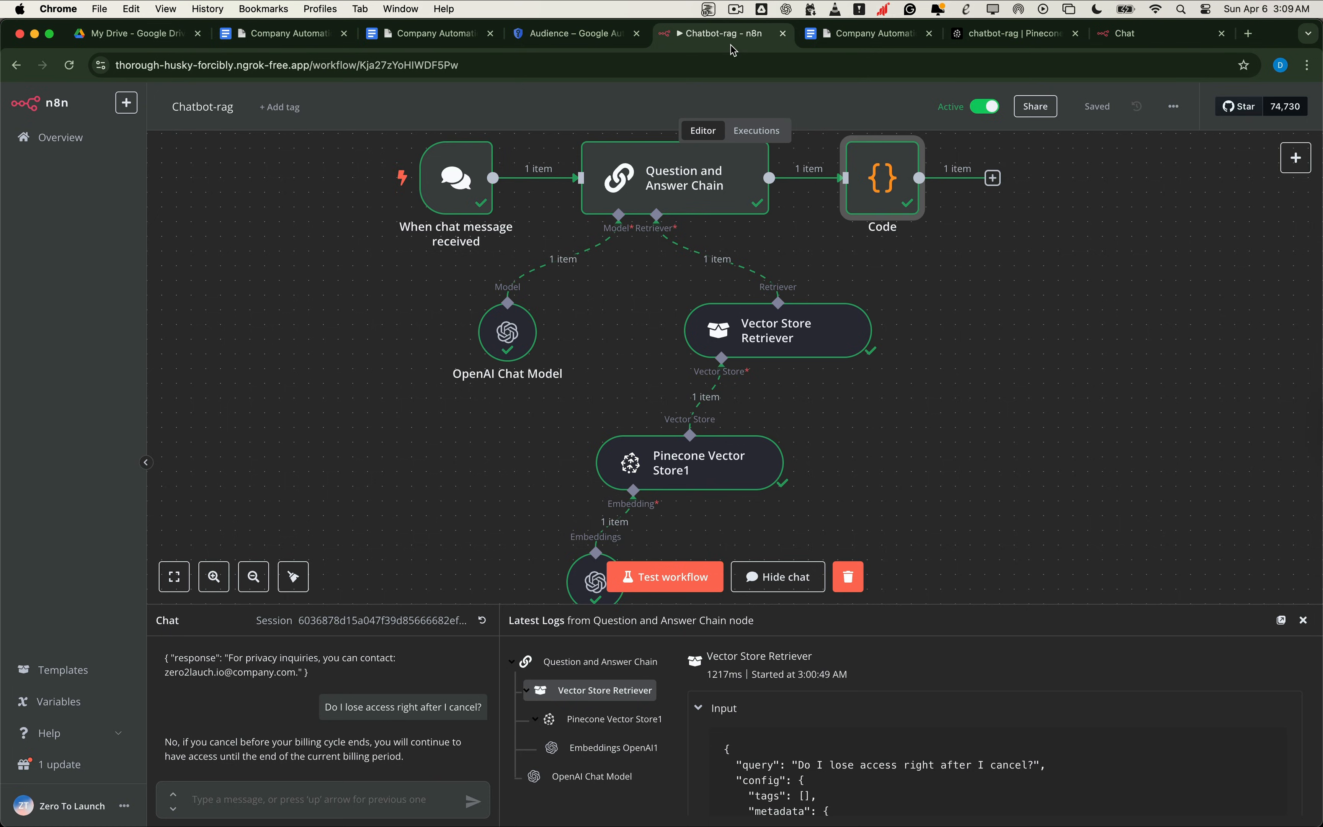
Step: Replace the chat trigger's initial message with an AI-assistant welcome, leaving authentication None, and reload the hosted chat
{"action": "double_click", "coordinate": [452, 193]}
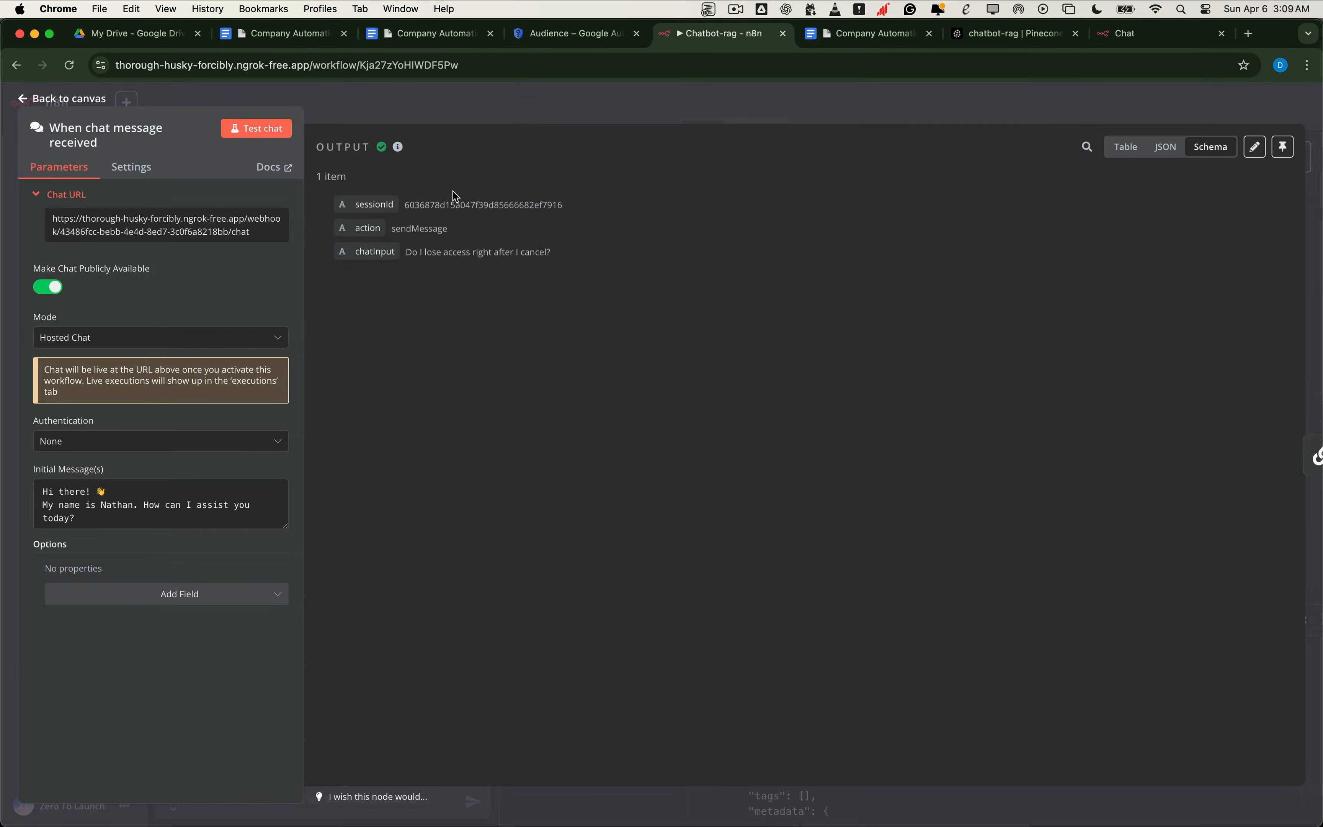
{"action": "left_click", "coordinate": [75, 441]}
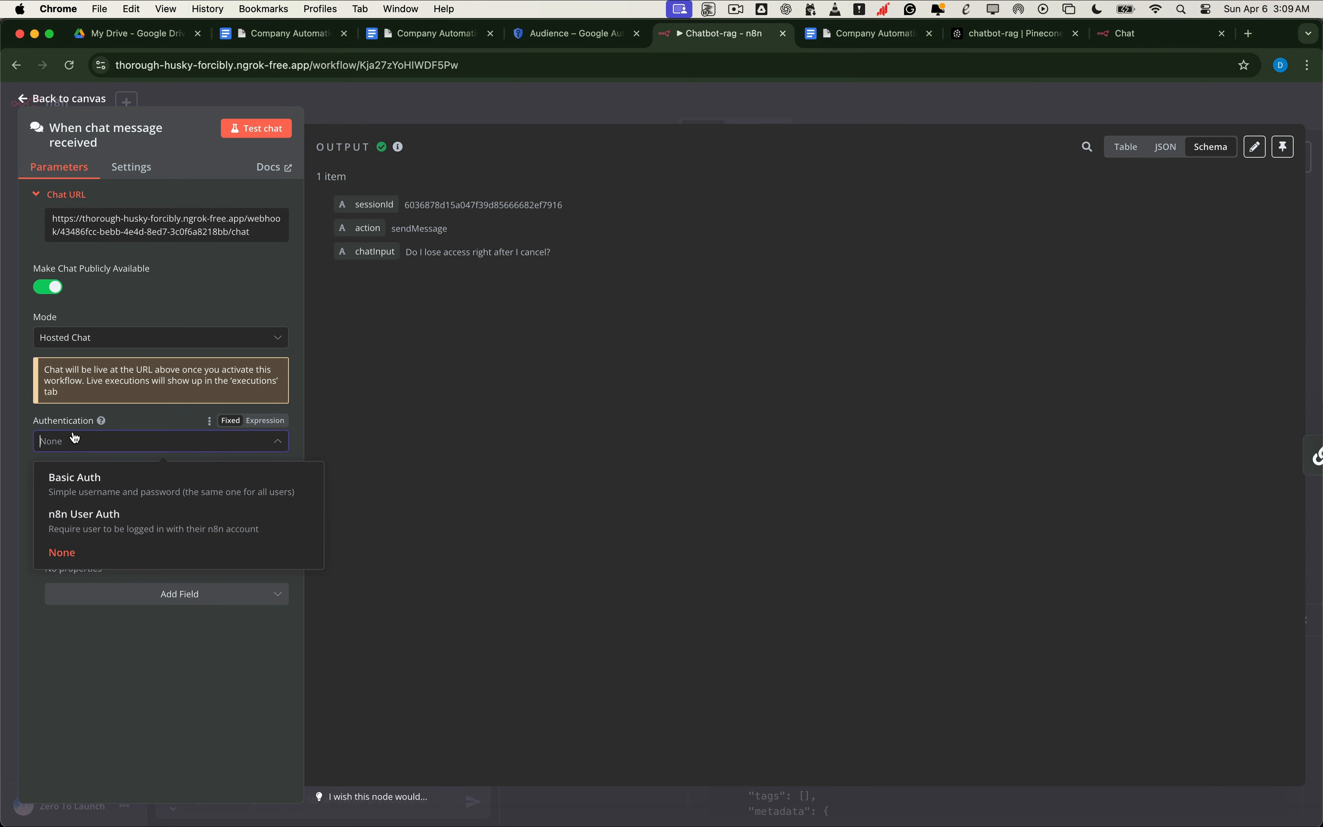
{"action": "left_click", "coordinate": [22, 418]}
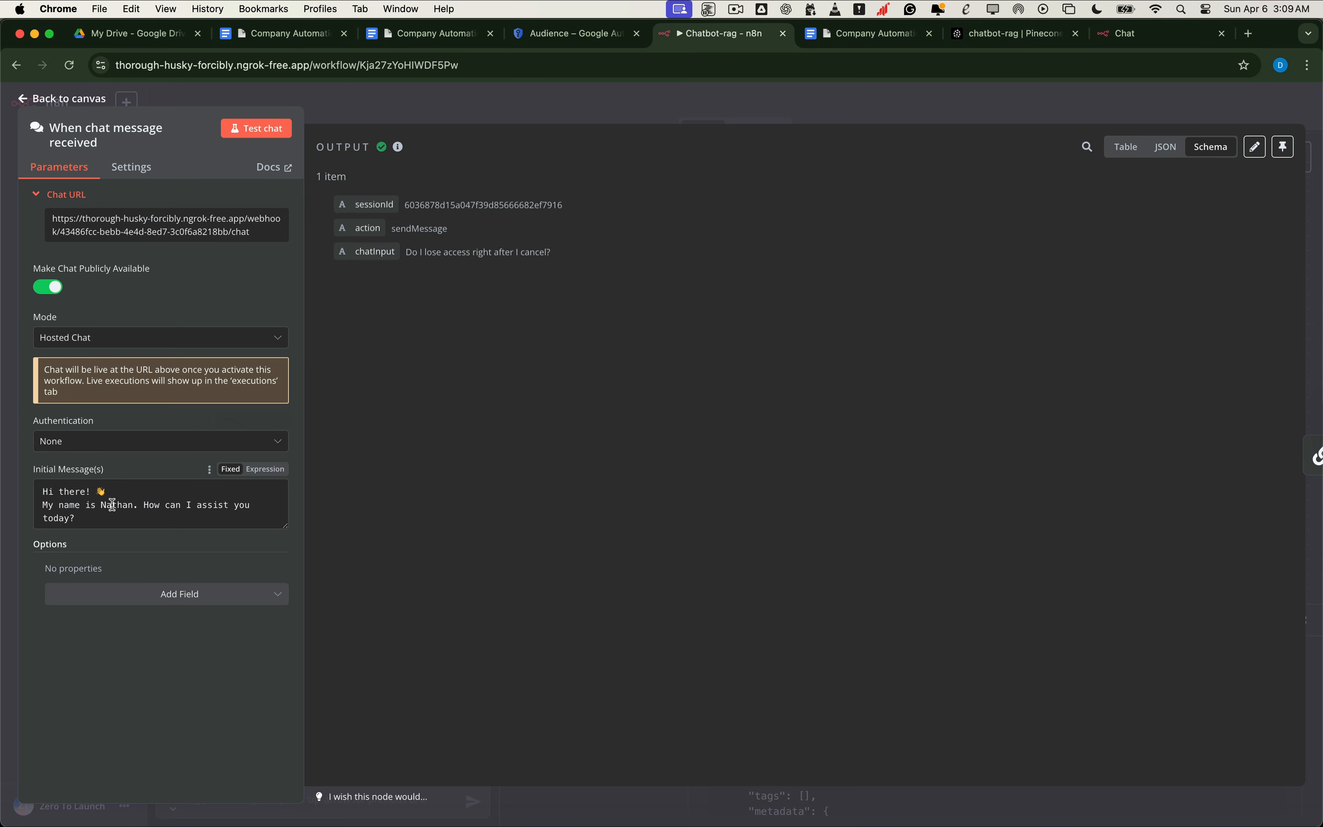
{"action": "left_click_drag", "start_coordinate": [97, 523], "coordinate": [38, 490]}
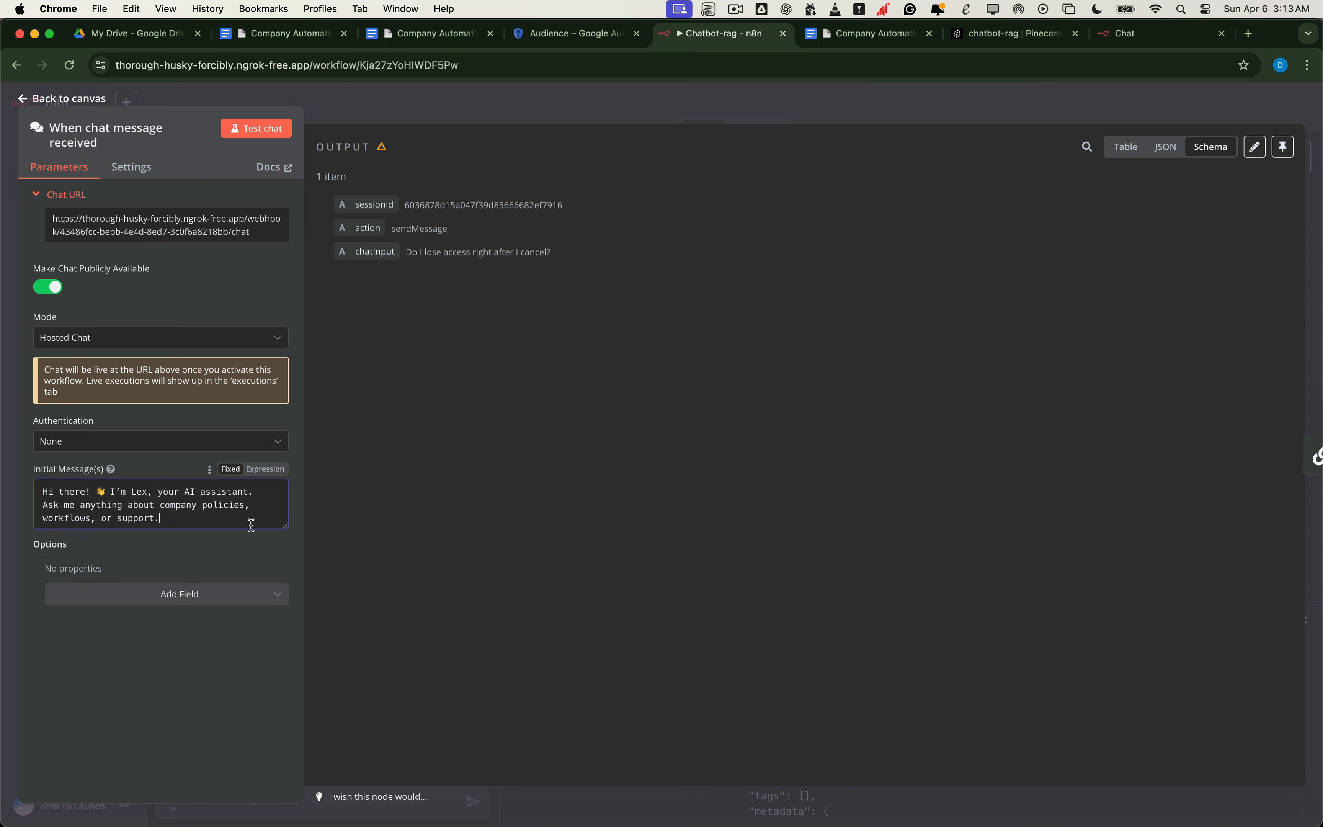
{"action": "left_click", "coordinate": [97, 99]}
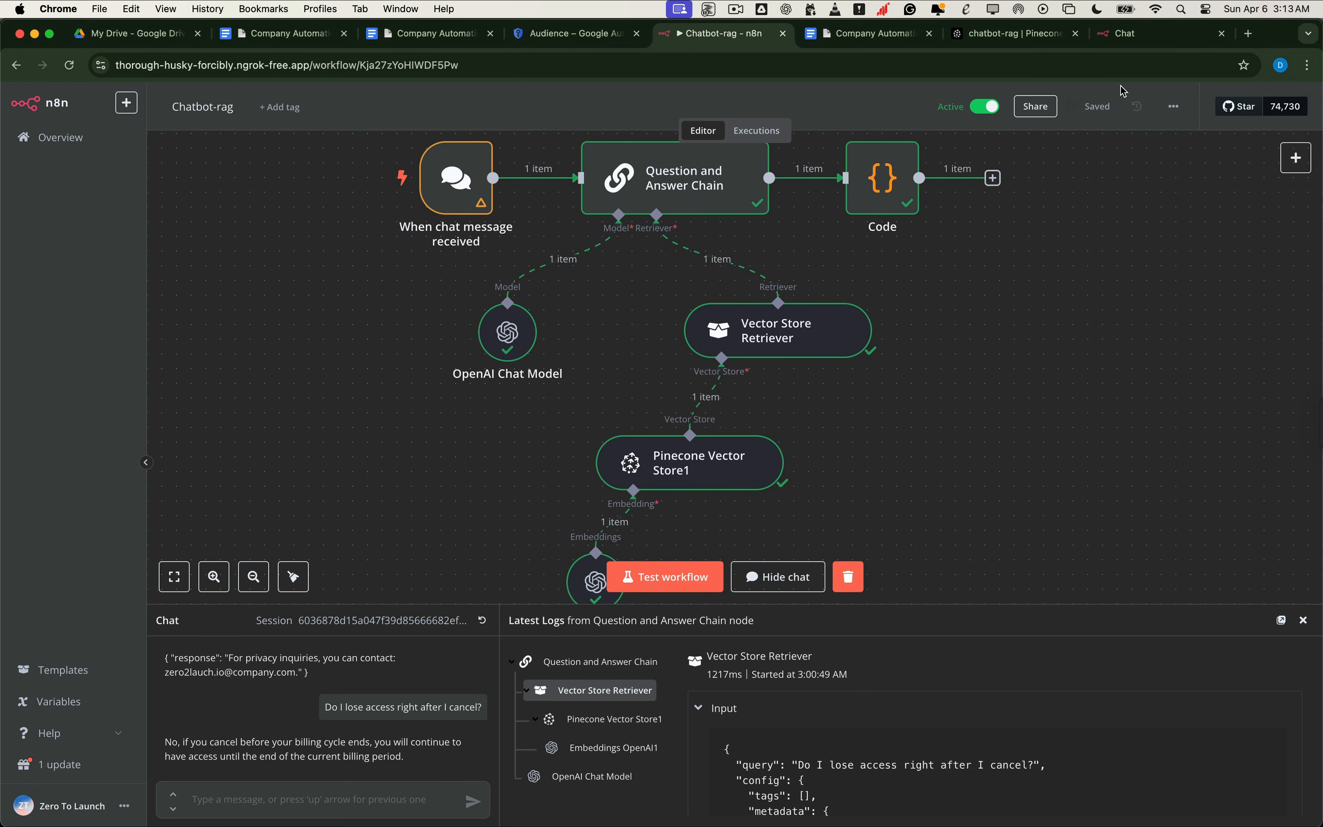
{"action": "left_click", "coordinate": [1136, 35]}
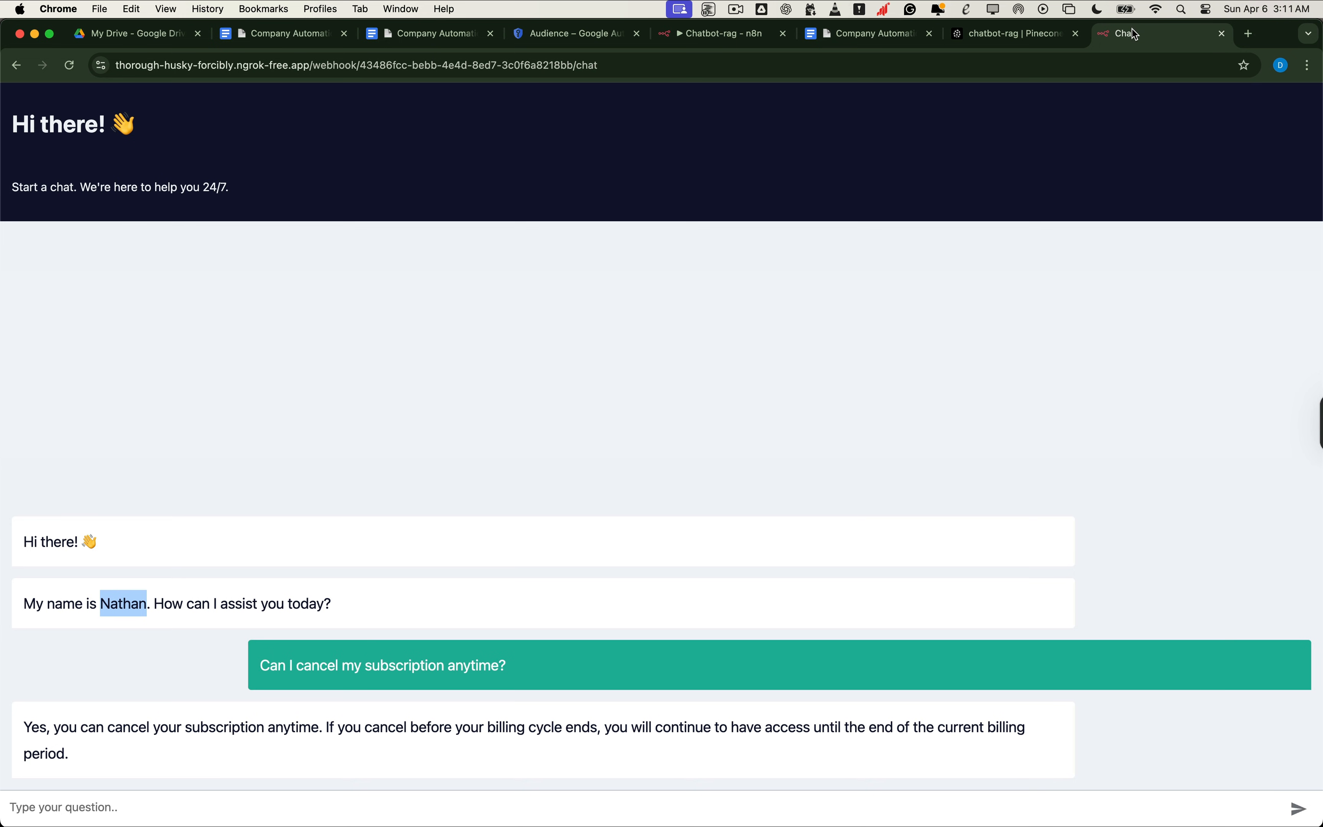
{"action": "left_click", "coordinate": [69, 65]}
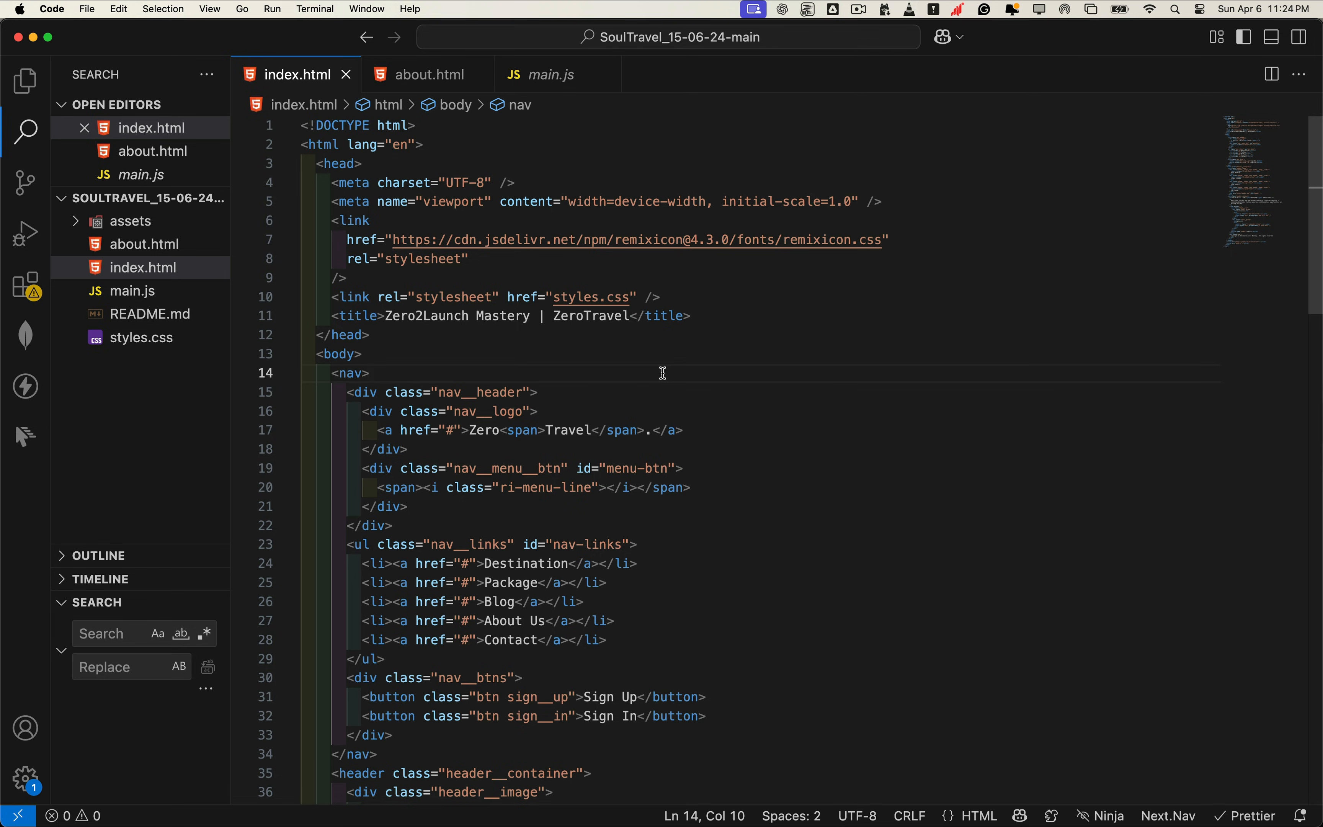
Step: Fold the <nav> and <header> blocks in index.html and reload the ZeroTravel page in Chrome
{"action": "left_click", "coordinate": [290, 374]}
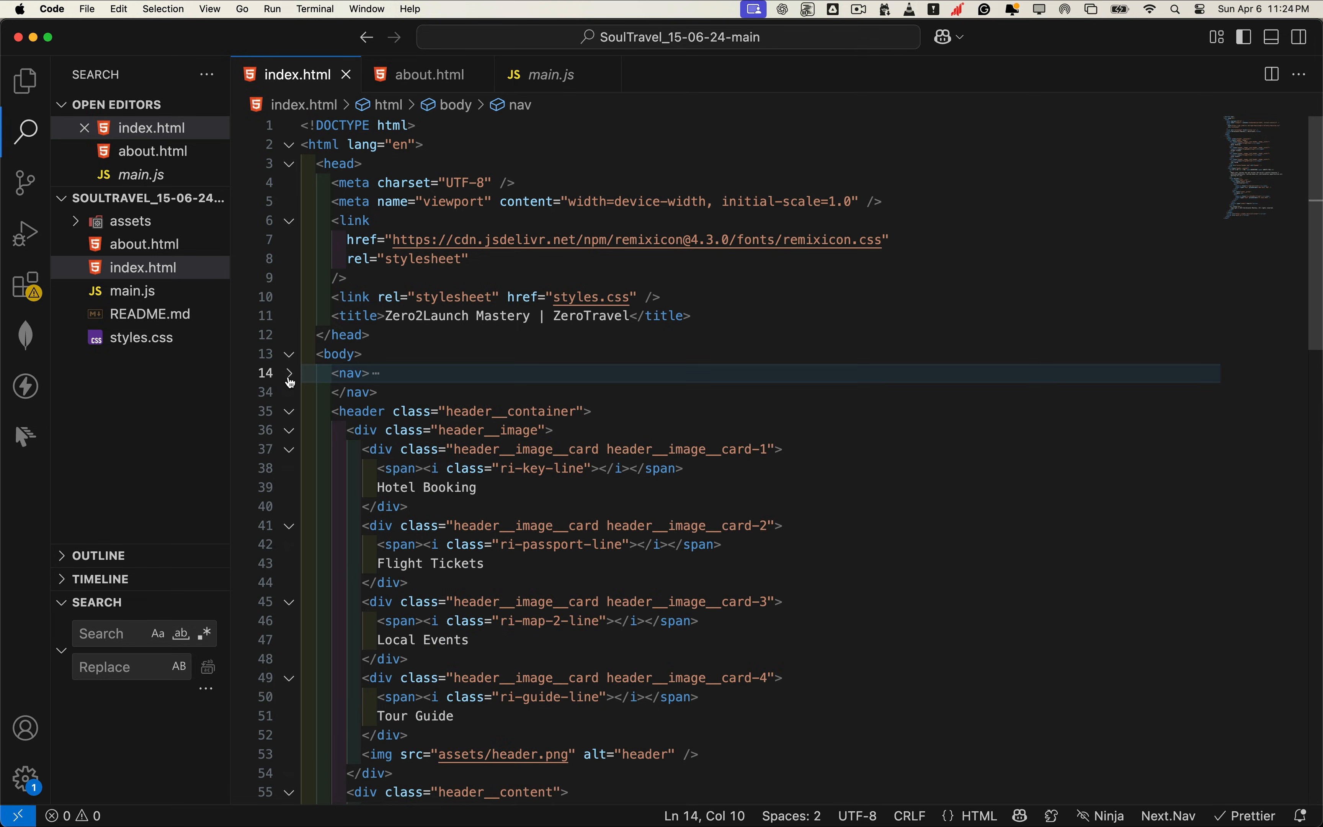
{"action": "left_click", "coordinate": [290, 412]}
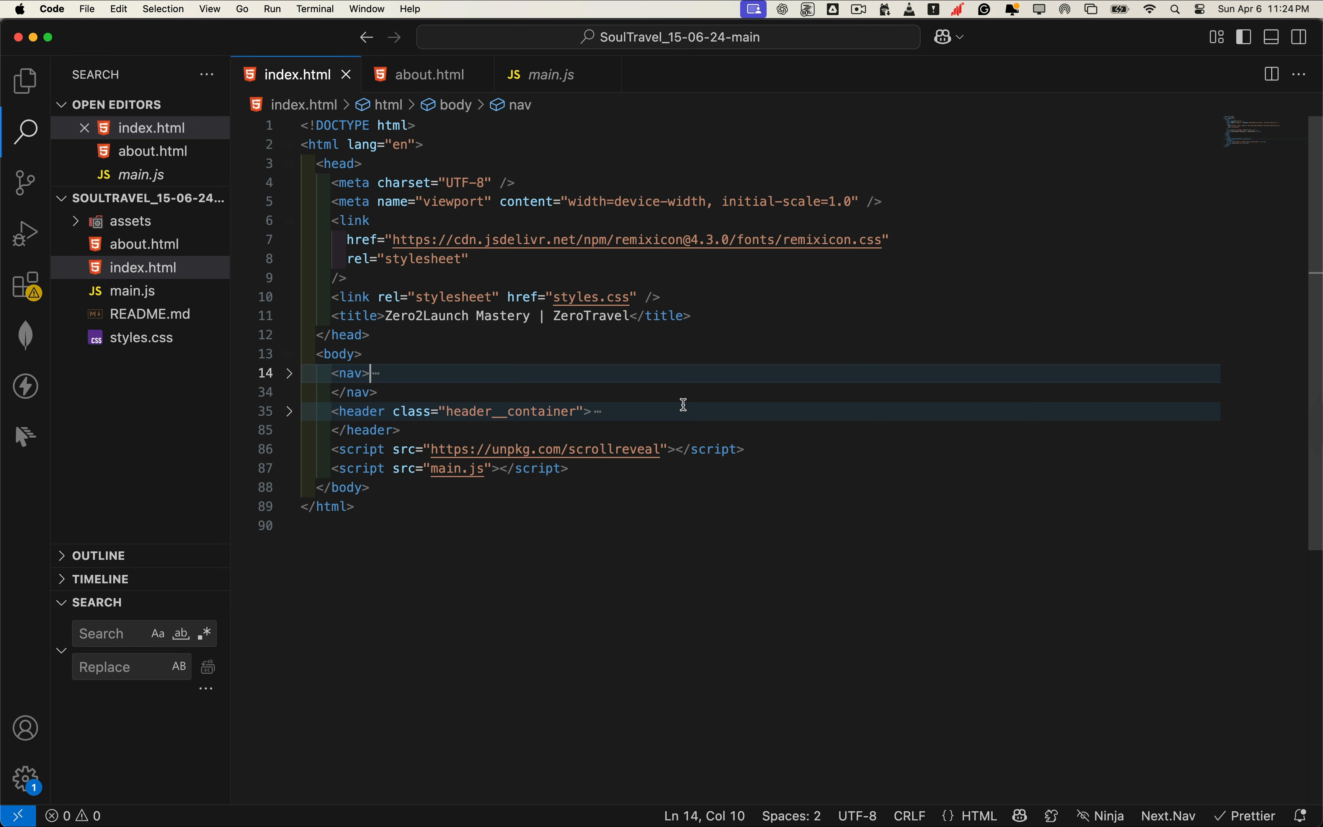
{"action": "key", "text": "super+Tab"}
{"action": "key", "text": "super+r"}
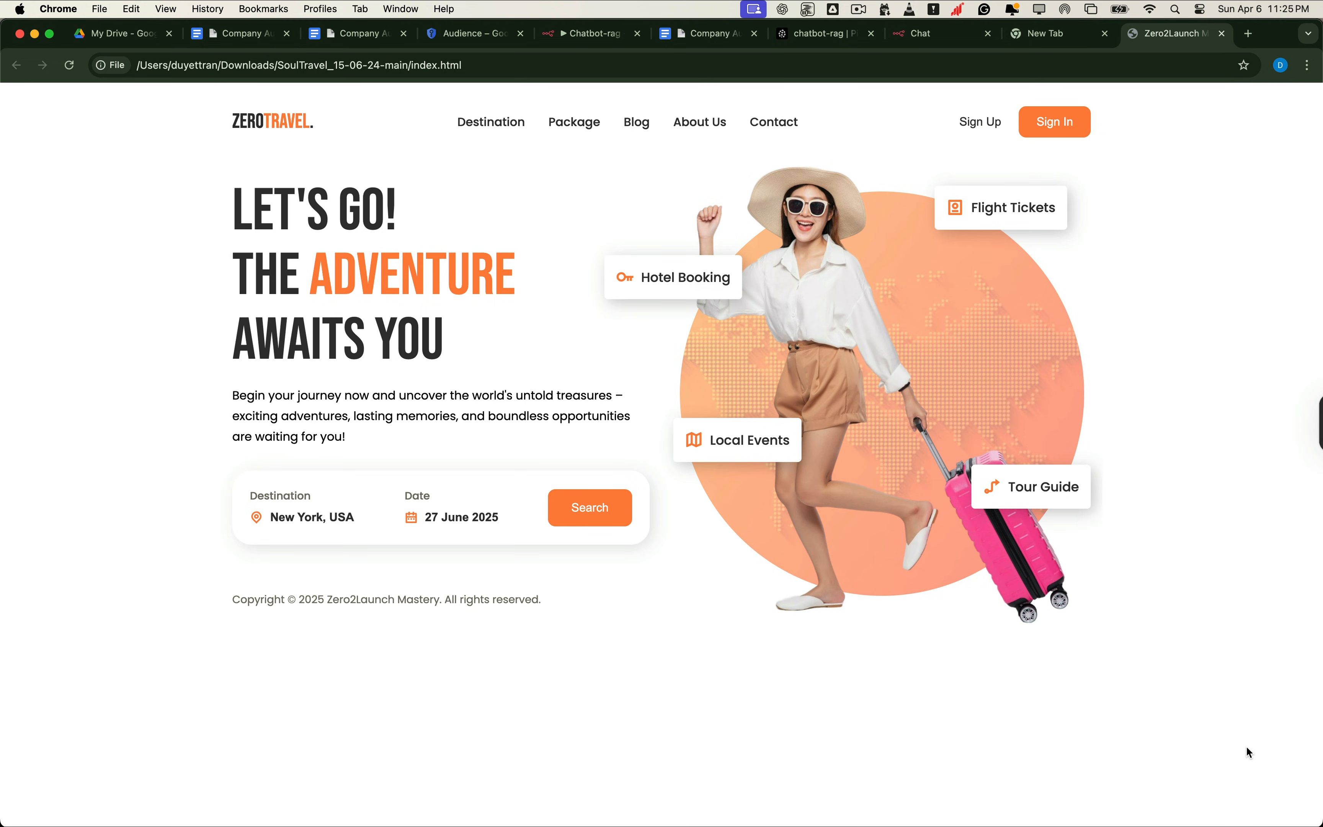
Step: Paste the n8n chat stylesheet link into the head and the createChat script after the header
{"action": "key", "text": "super+Tab"}
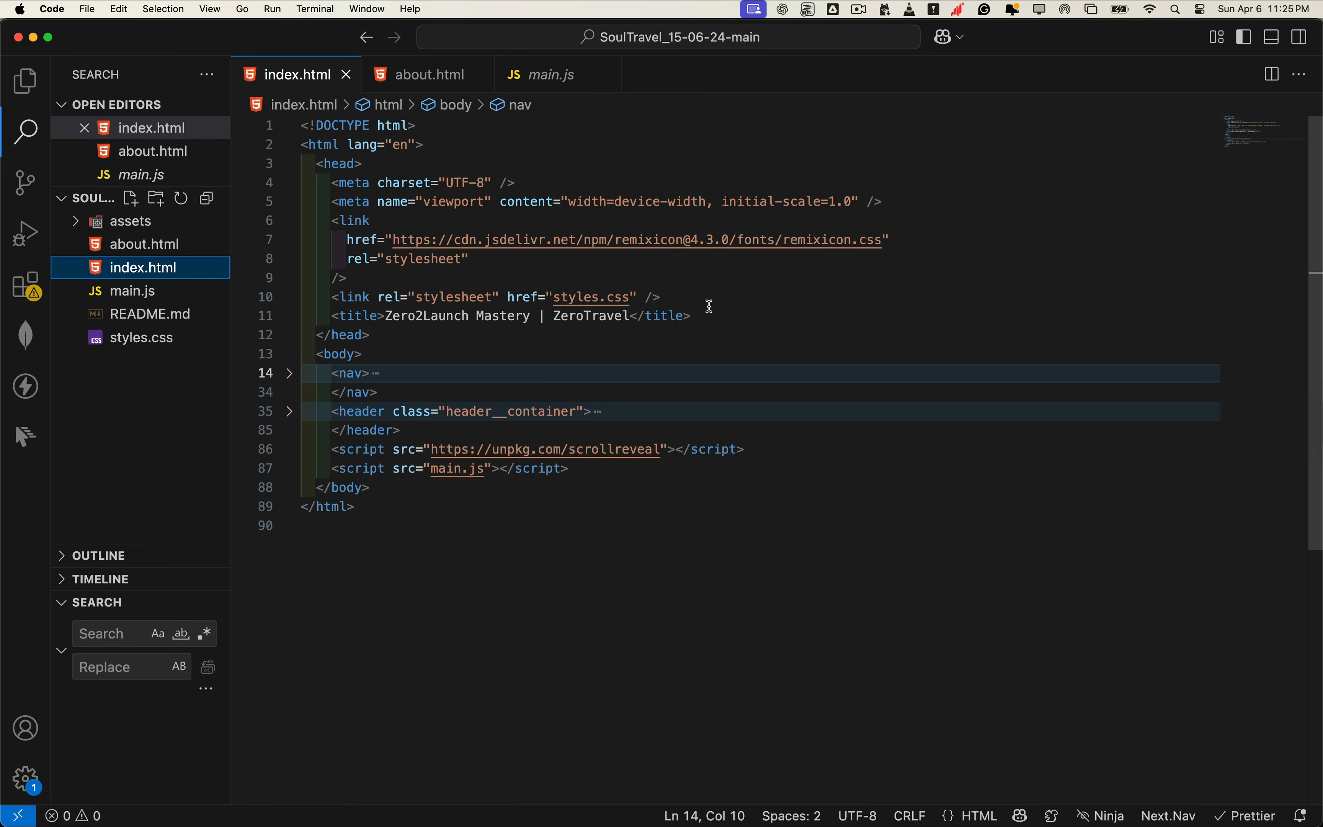
{"action": "left_click", "coordinate": [733, 297]}
{"action": "key", "text": "Return"}
{"action": "type", "text": "<link   href=\"https://cdn.jsdelivr.net/npm/@n8n/chat/dist/style.css\"   rel=\"stylesheet\" />"}
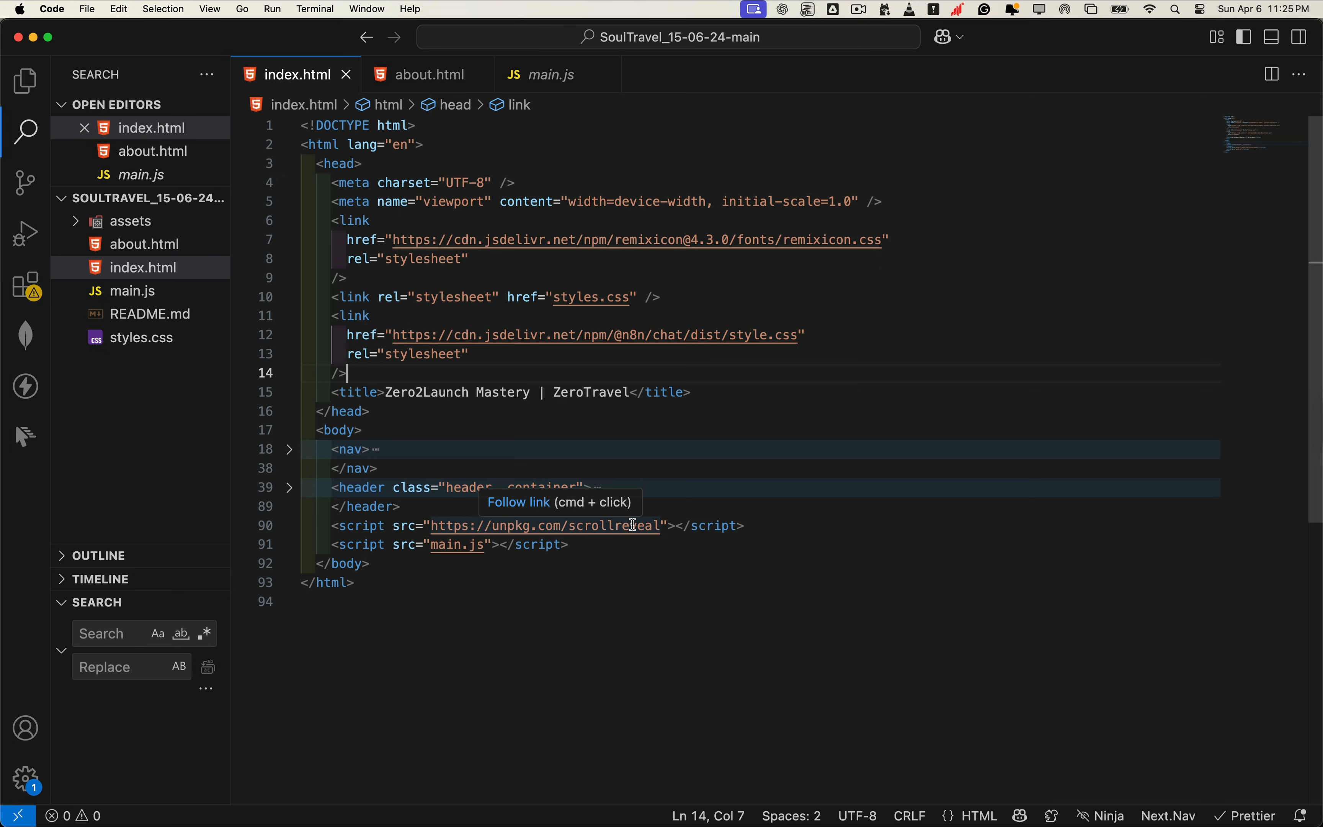
{"action": "left_click", "coordinate": [430, 502]}
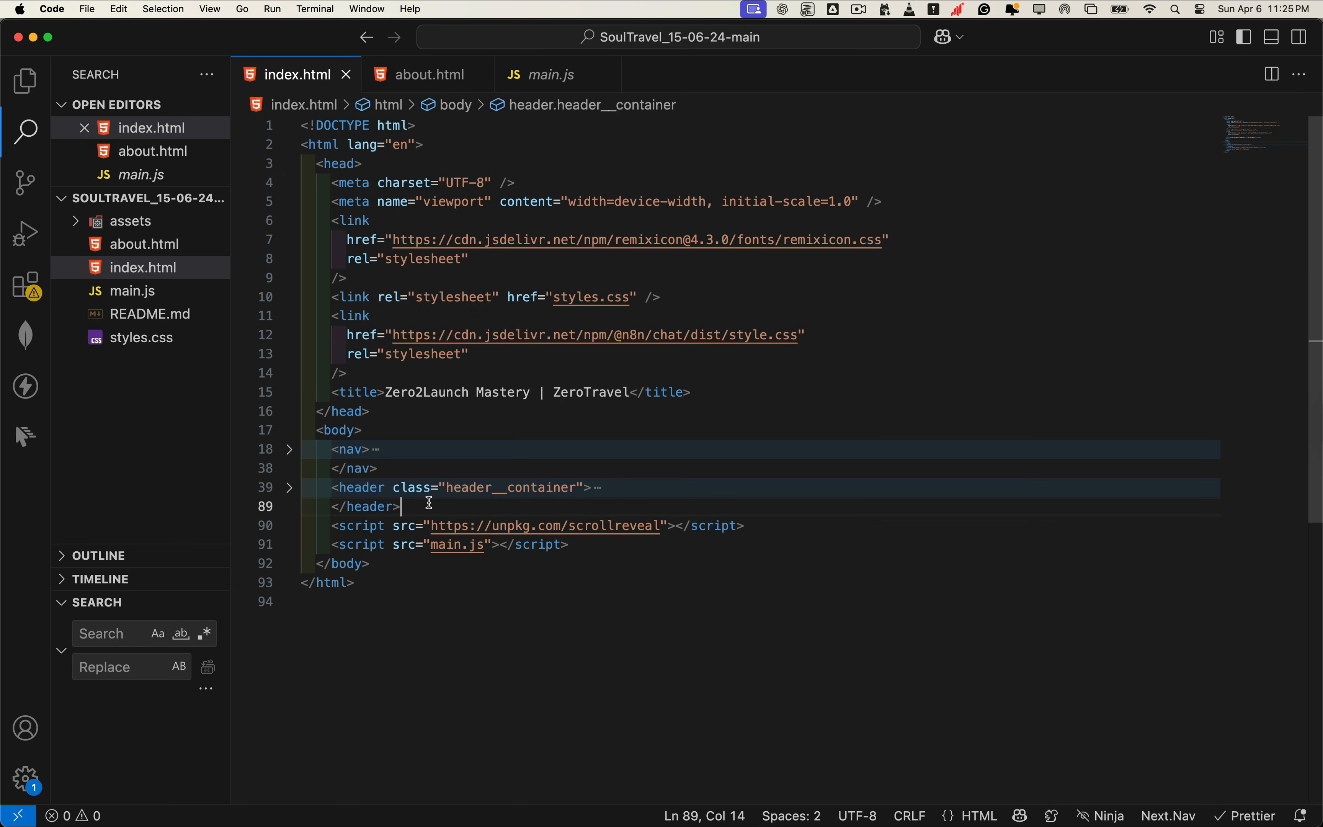
{"action": "key", "text": "Return"}
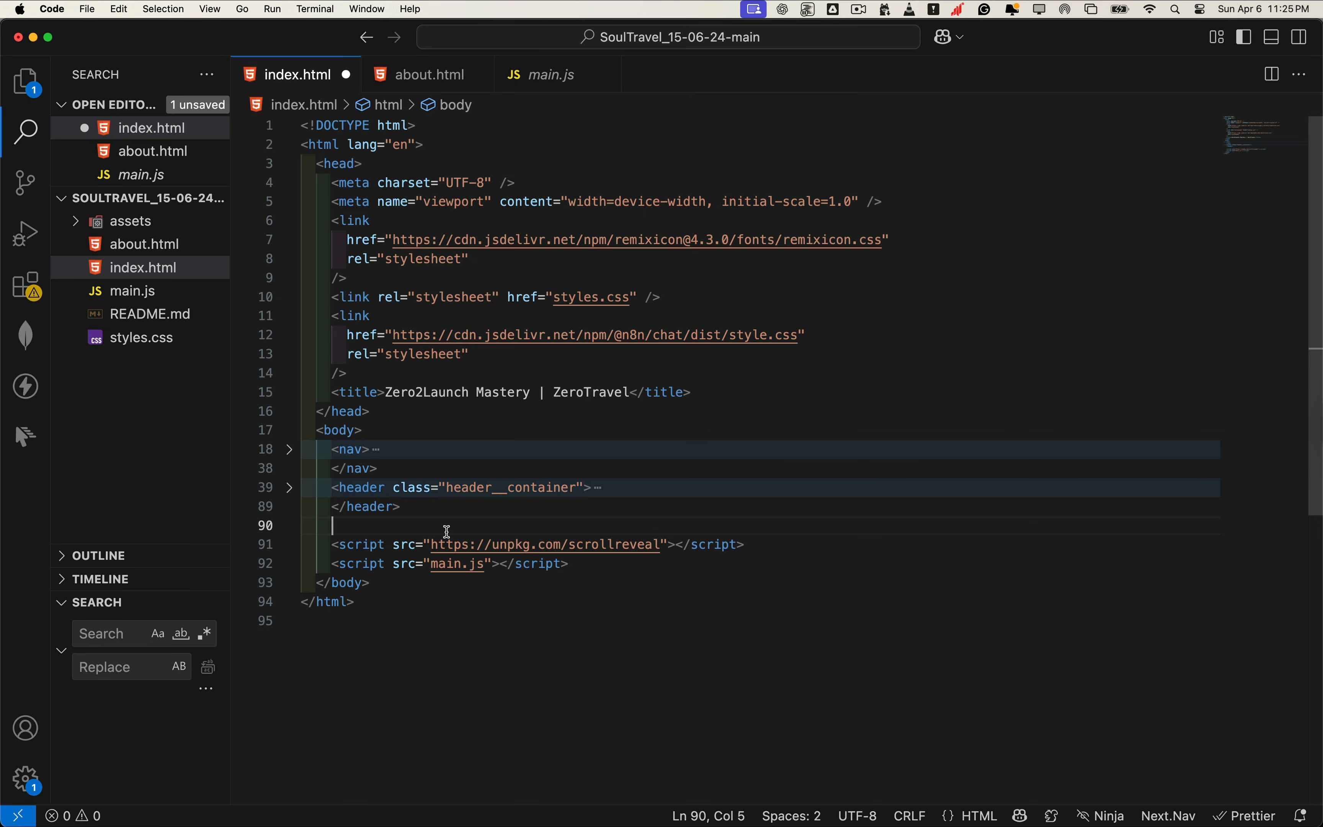
Step: Select the chat webhook URL on line 95 and return to the Chatbot-rag workflow
{"action": "left_click_drag", "start_coordinate": [331, 356], "coordinate": [417, 700]}
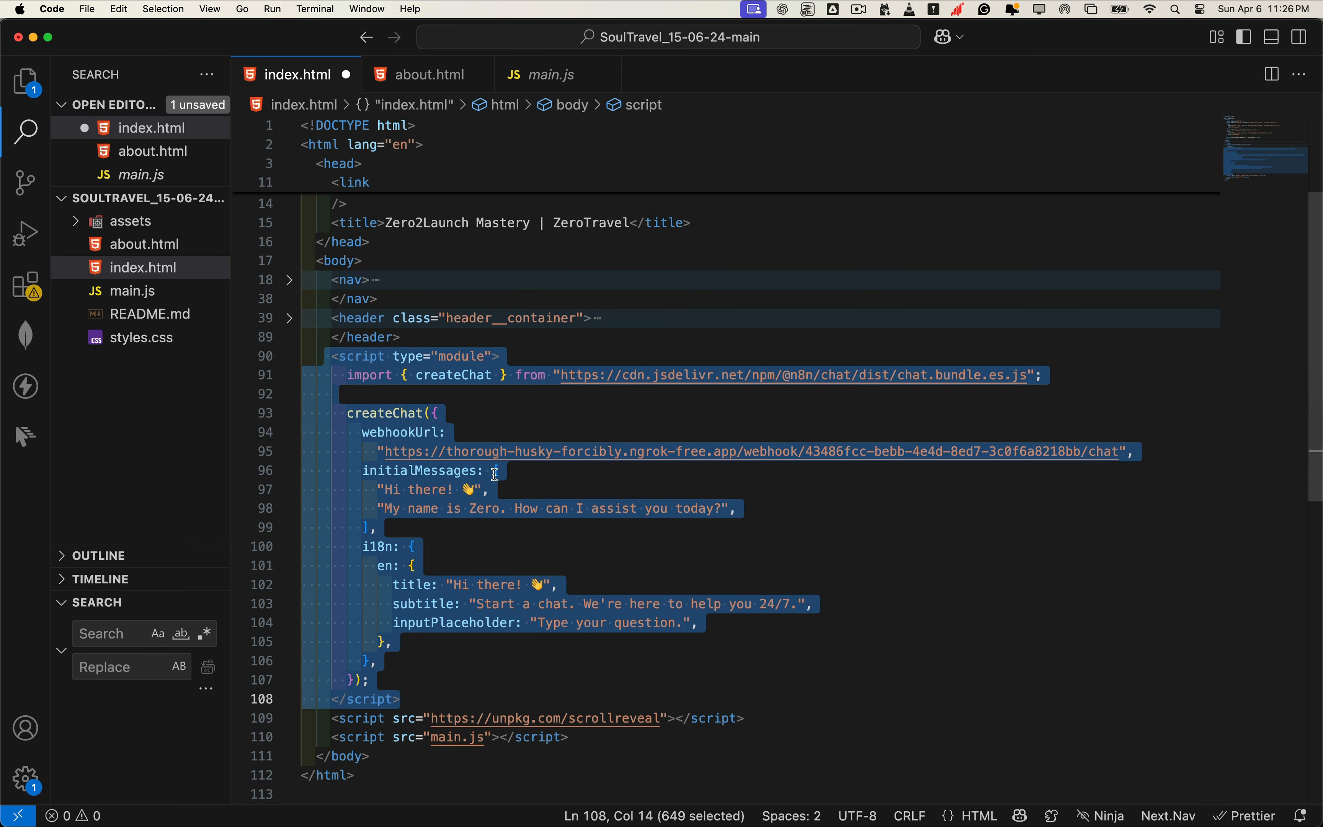
{"action": "left_click", "coordinate": [395, 452]}
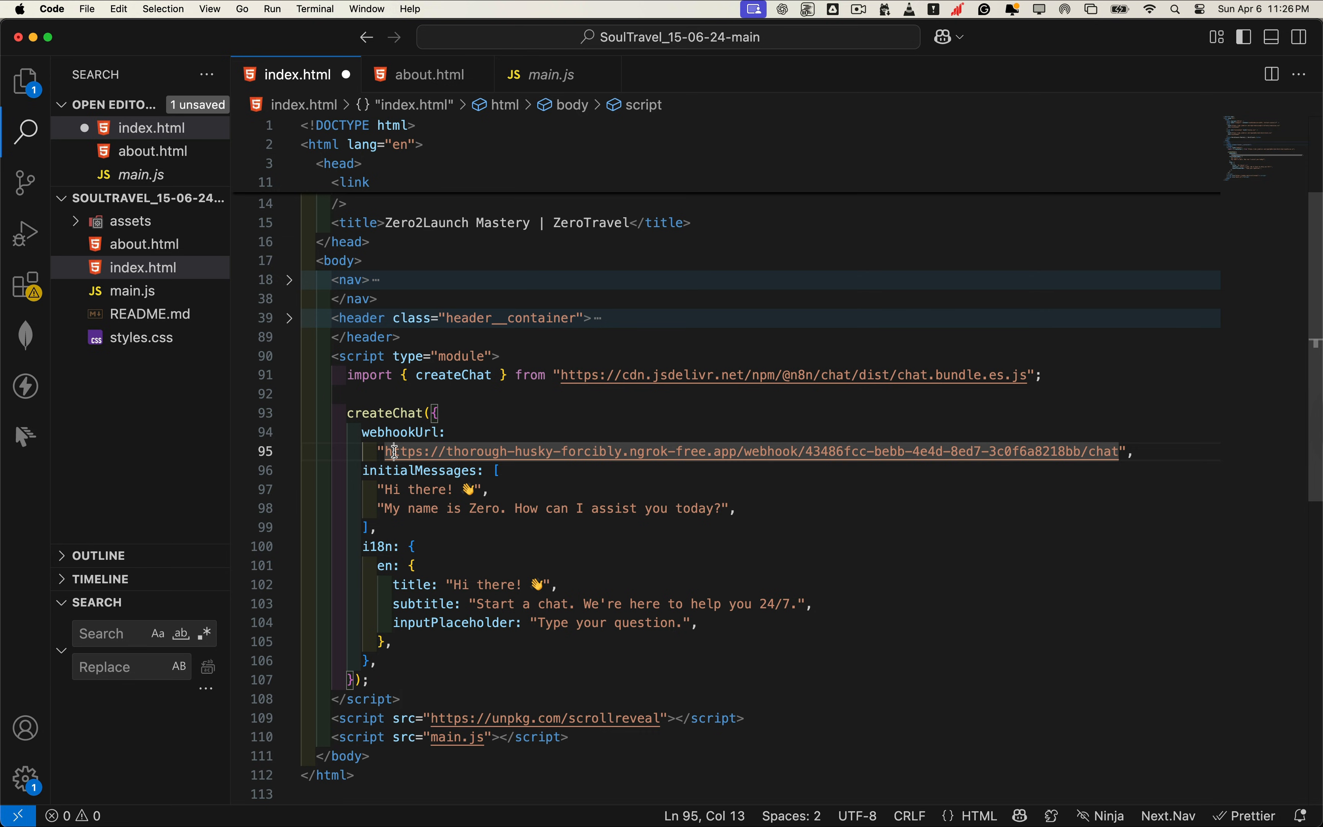
{"action": "left_click_drag", "start_coordinate": [703, 456], "coordinate": [1112, 454]}
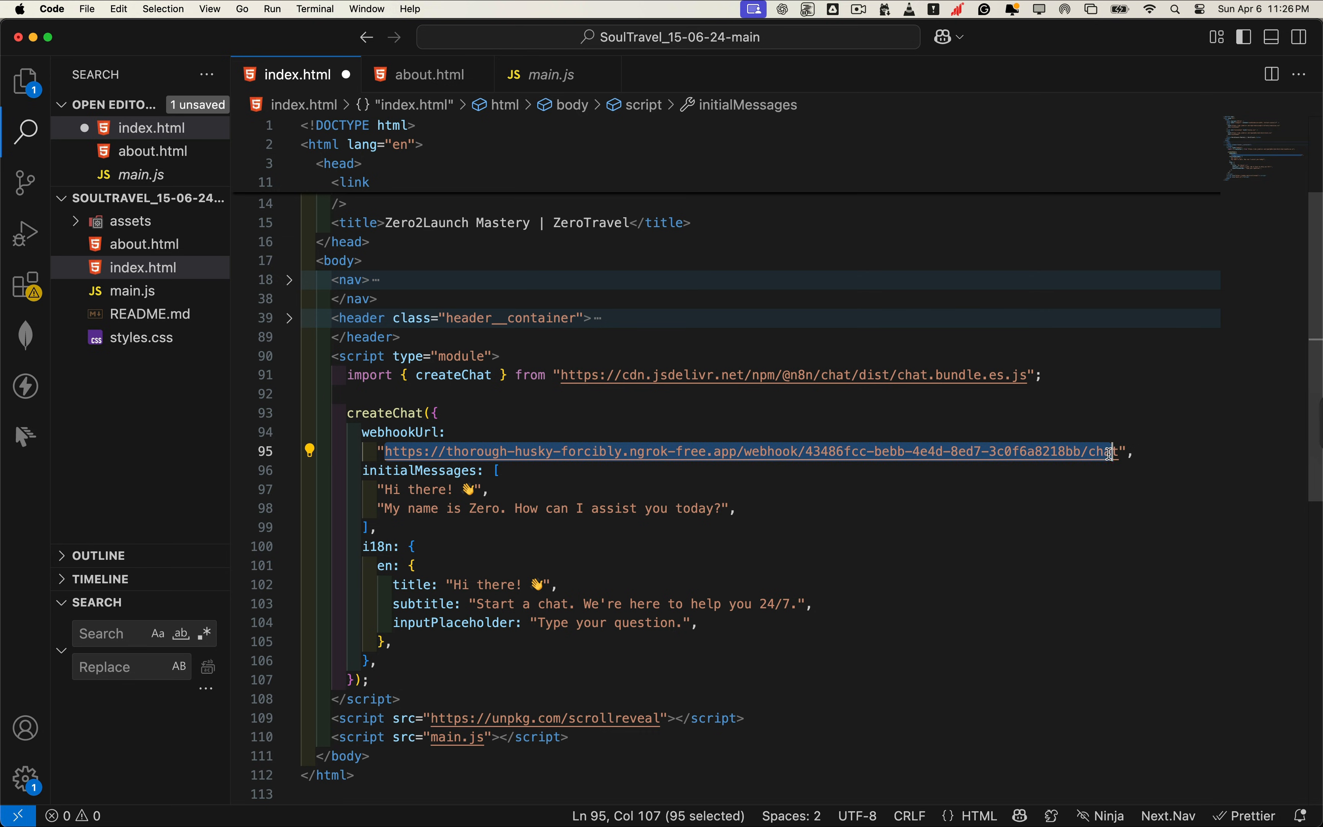
{"action": "key", "text": "super+Tab"}
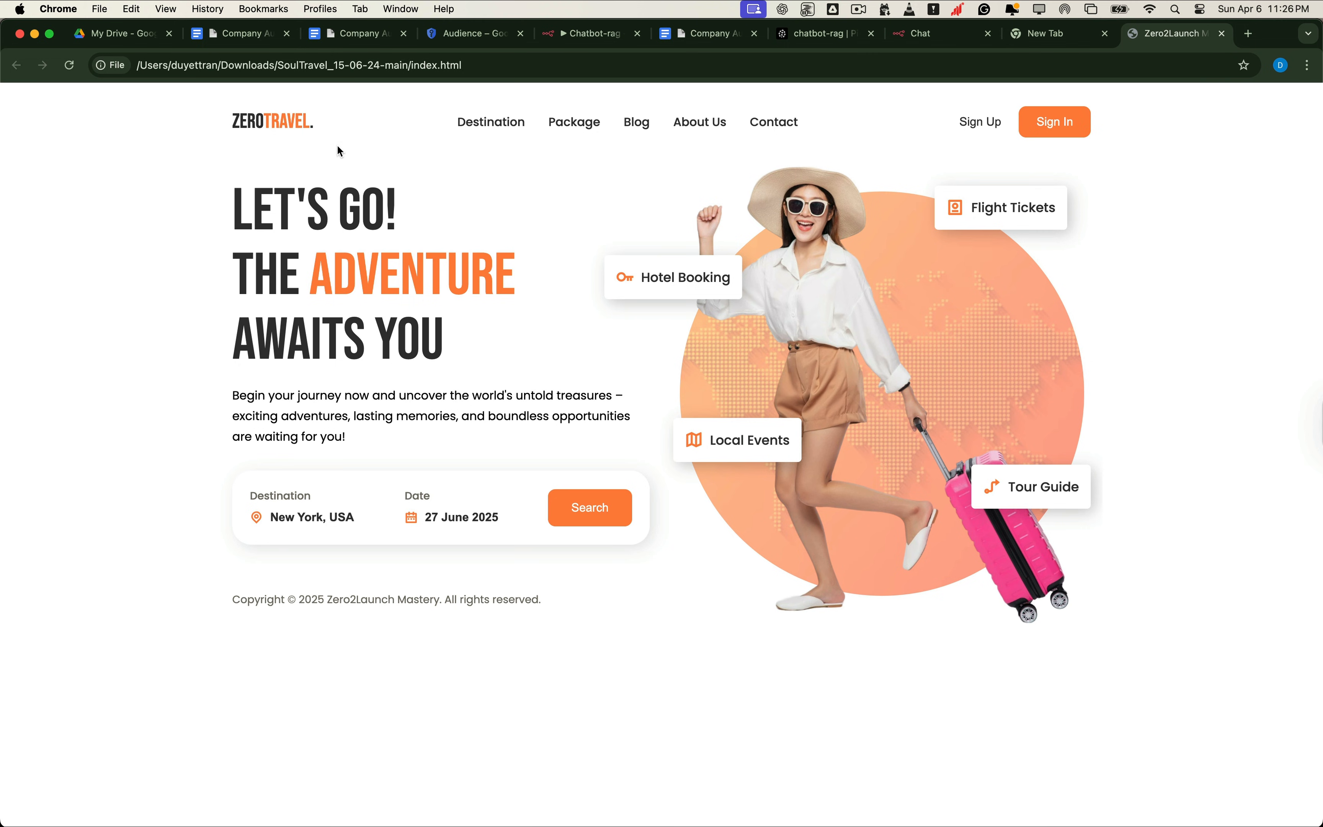
{"action": "left_click", "coordinate": [582, 34]}
Step: Change the 'When chat message received' node's Mode to Embedded Chat and save Chatbot-rag
{"action": "left_click", "coordinate": [889, 345]}
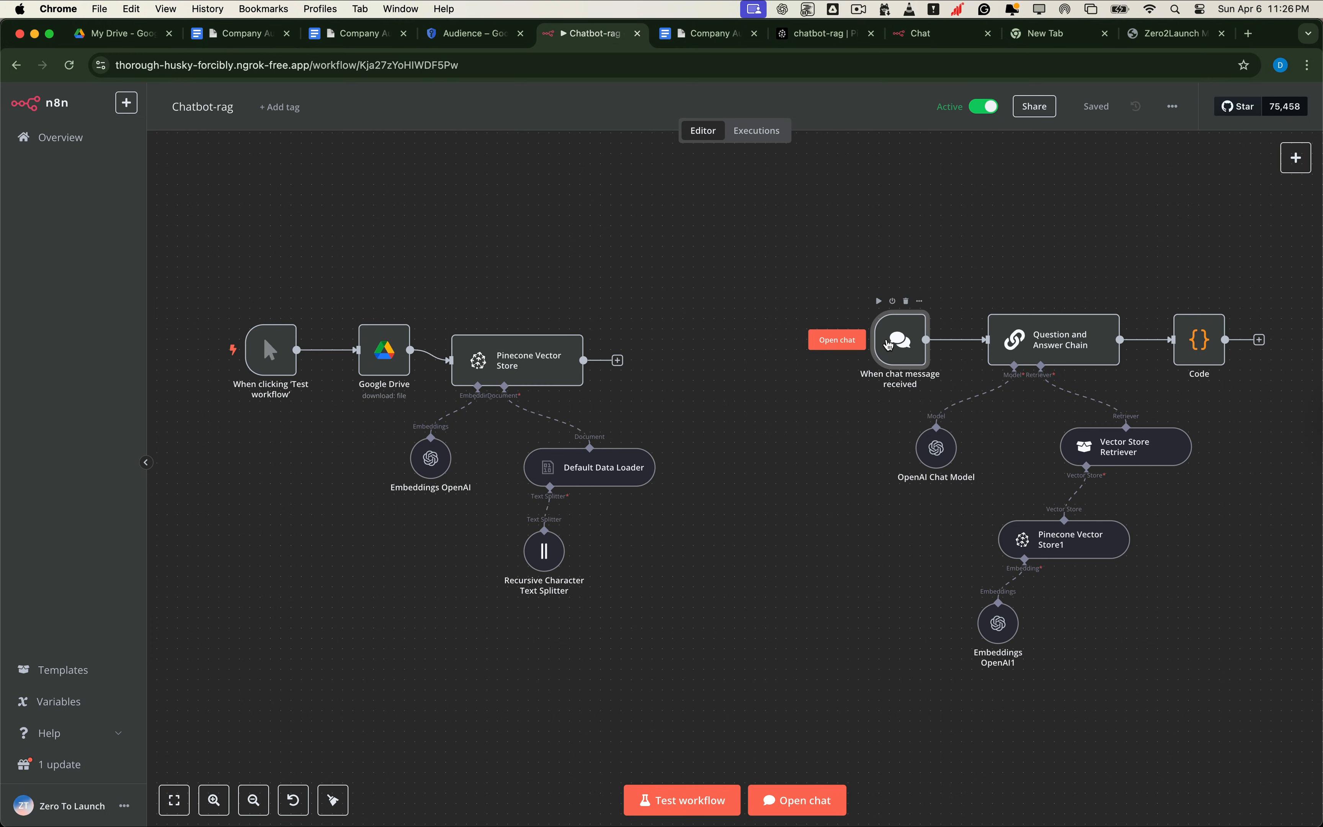
{"action": "double_click", "coordinate": [889, 345]}
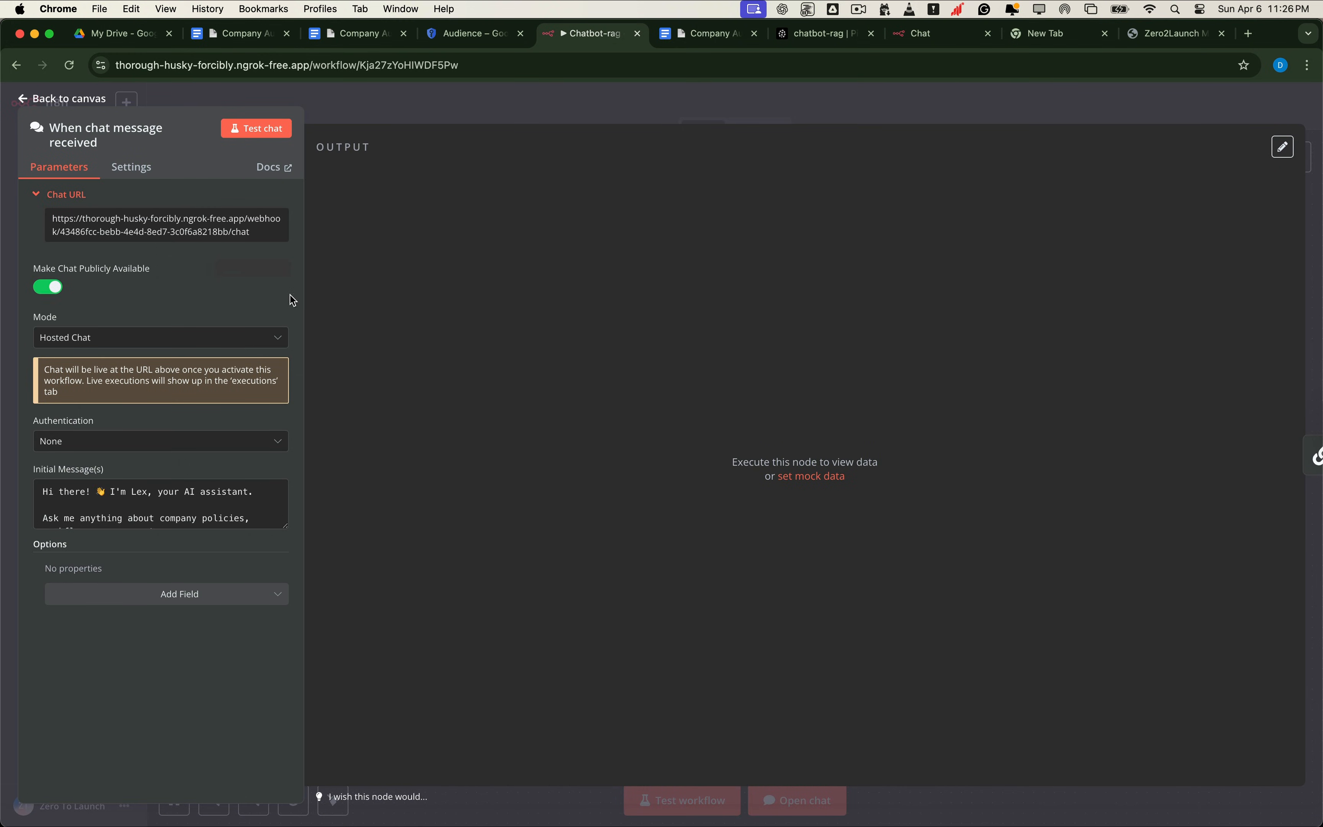
{"action": "left_click", "coordinate": [96, 339]}
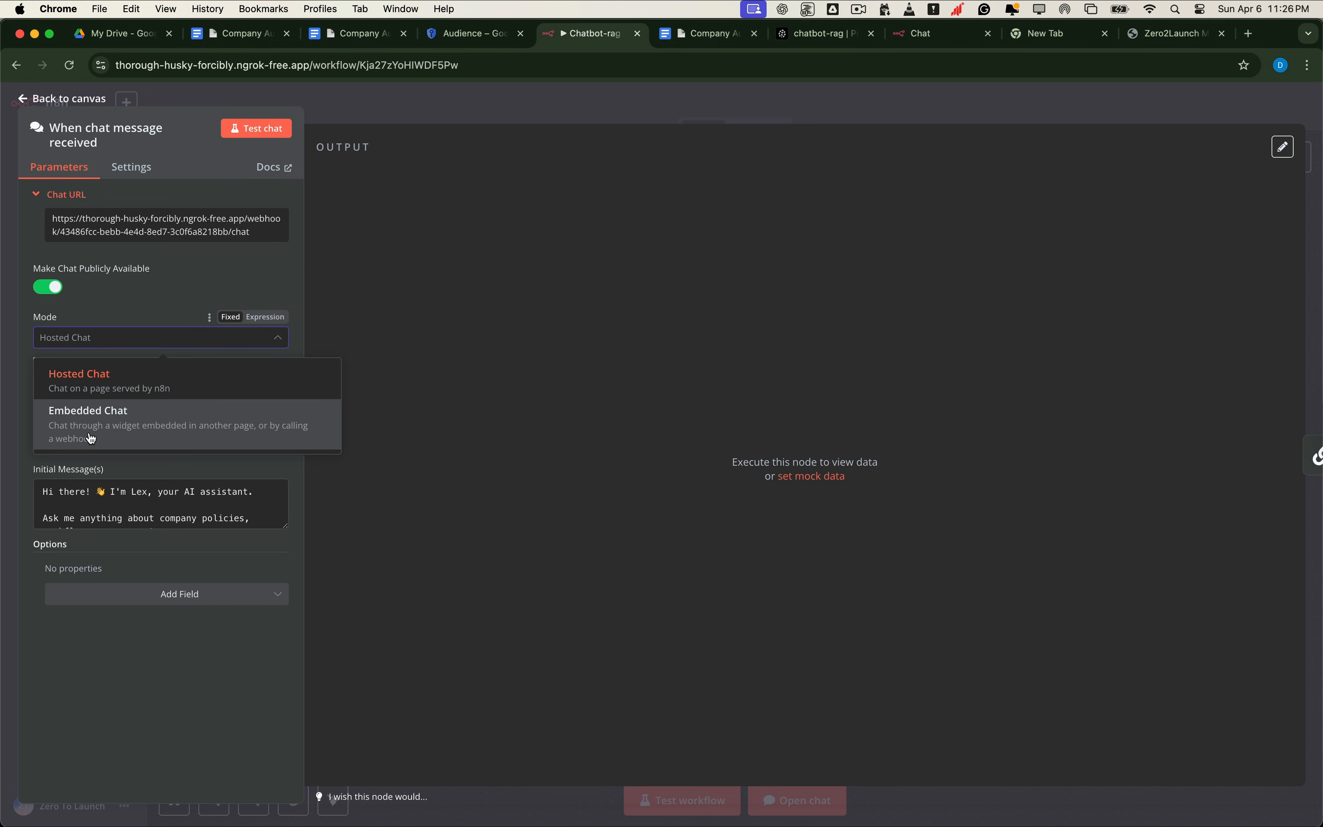
{"action": "left_click", "coordinate": [254, 432]}
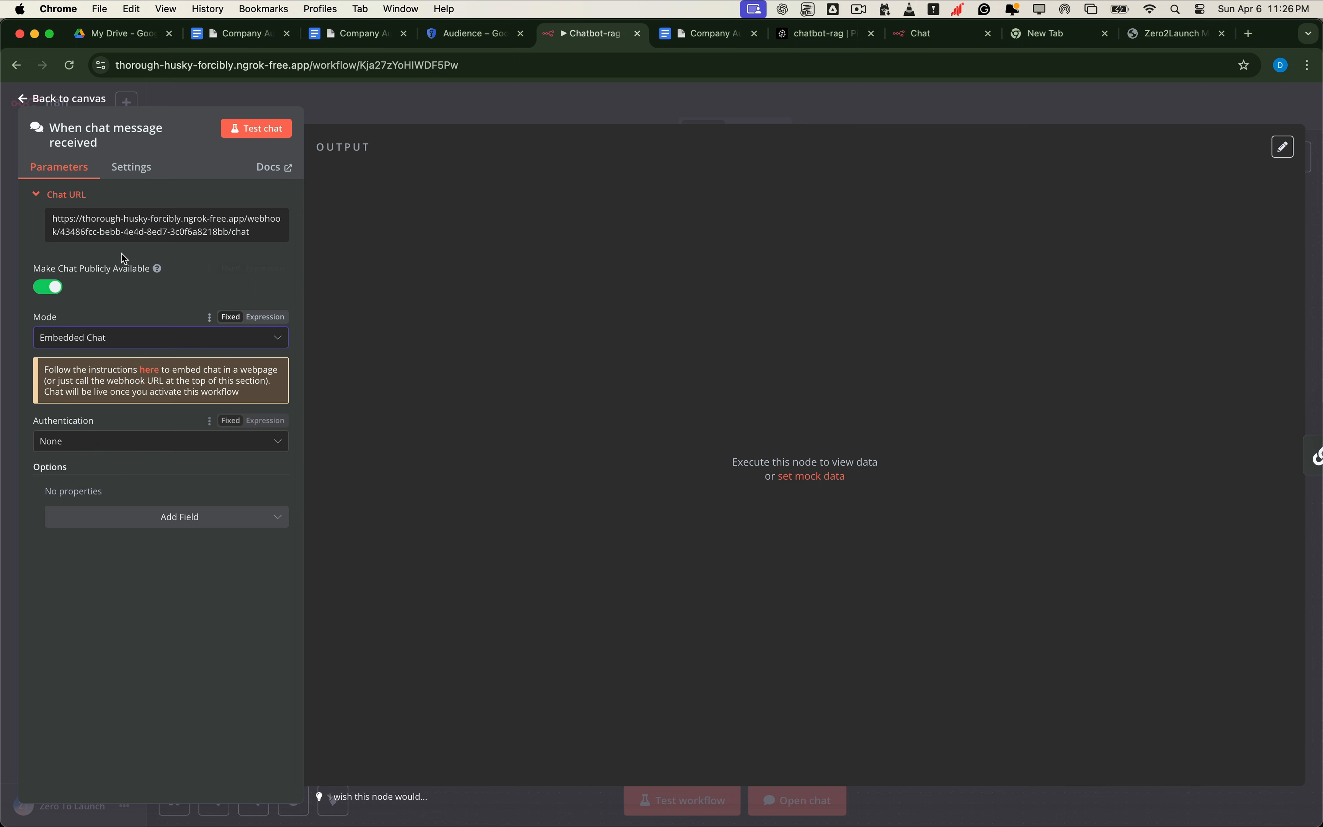
{"action": "left_click", "coordinate": [69, 98]}
{"action": "left_click", "coordinate": [1110, 111]}
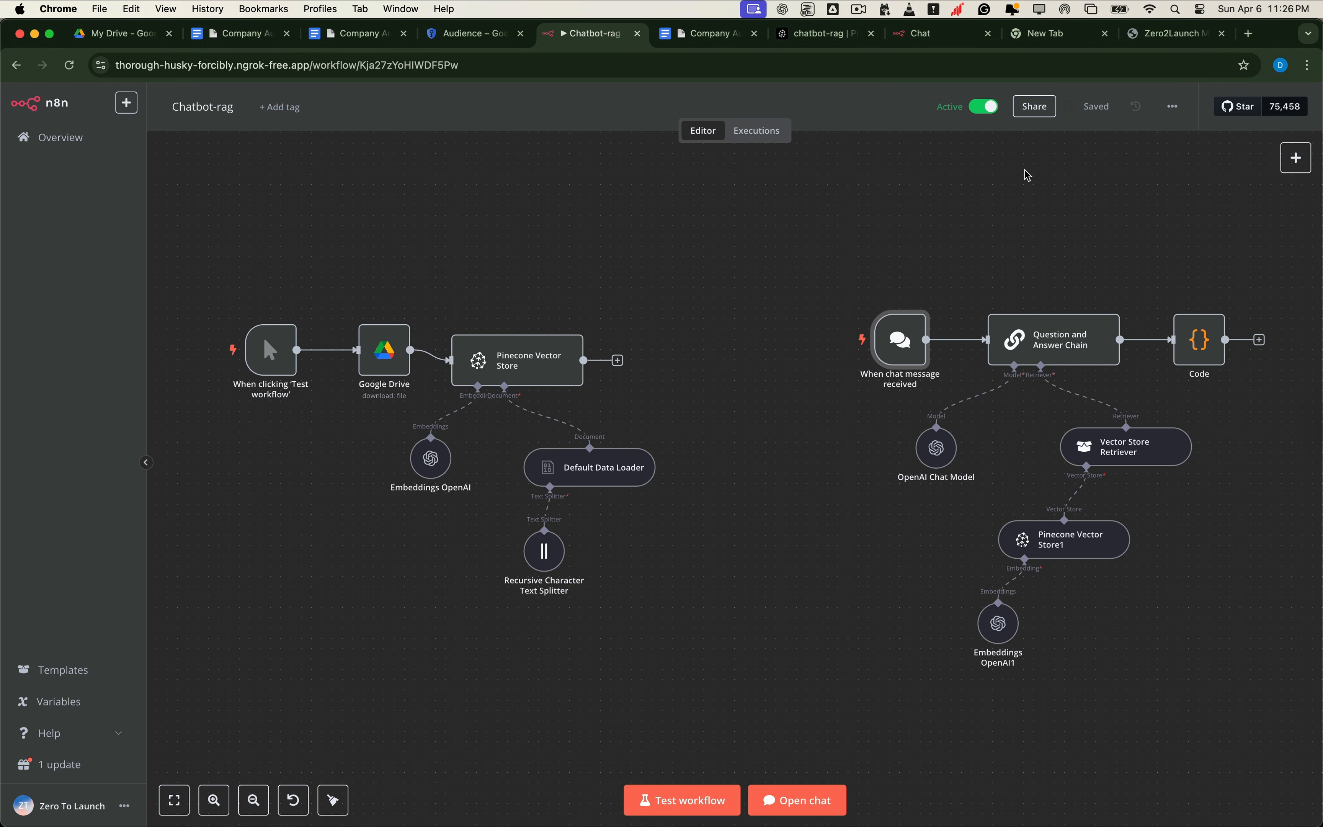
{"action": "key", "text": "super+Tab"}
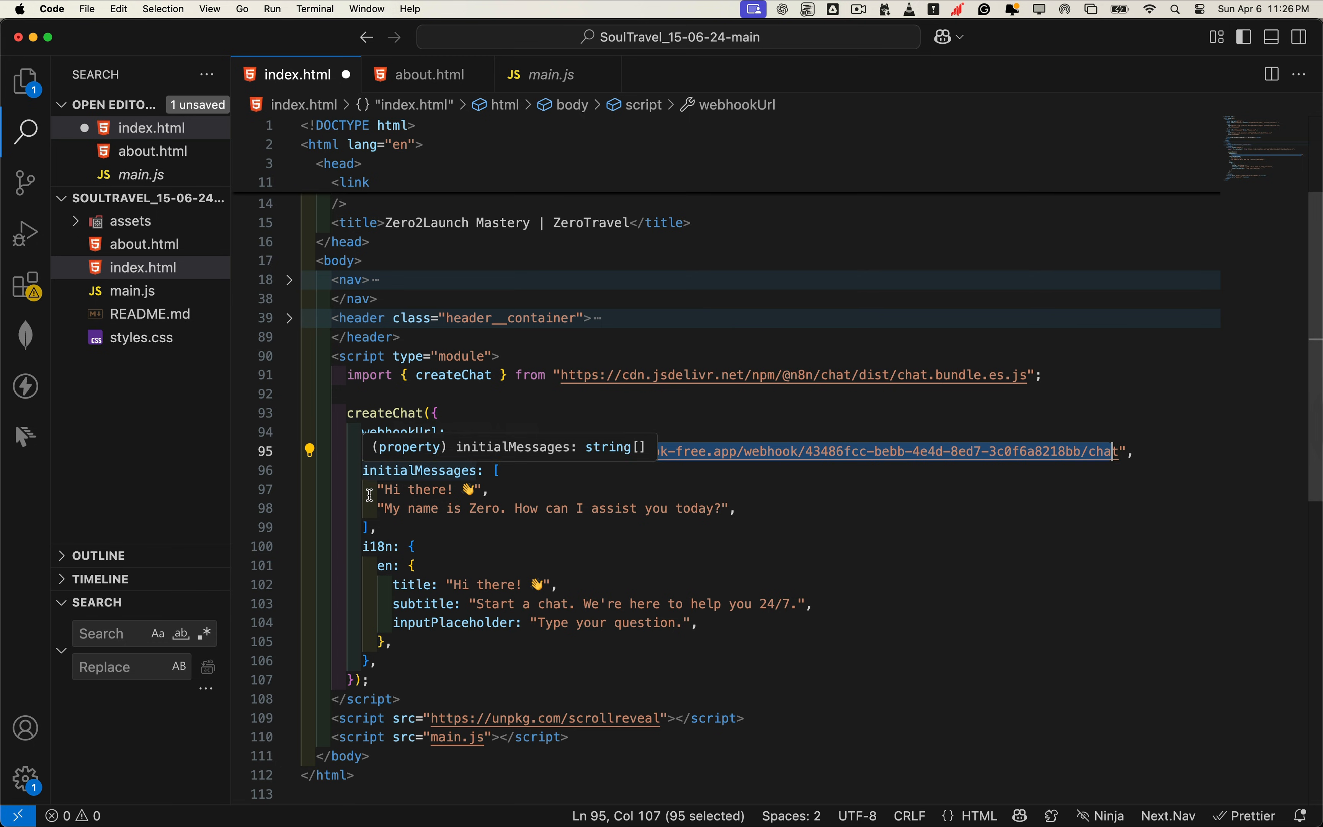
Step: Check the initialMessages greeting in the code, then reload the ZeroTravel page in Chrome
{"action": "left_click_drag", "start_coordinate": [365, 491], "coordinate": [362, 492]}
{"action": "double_click", "coordinate": [368, 471]}
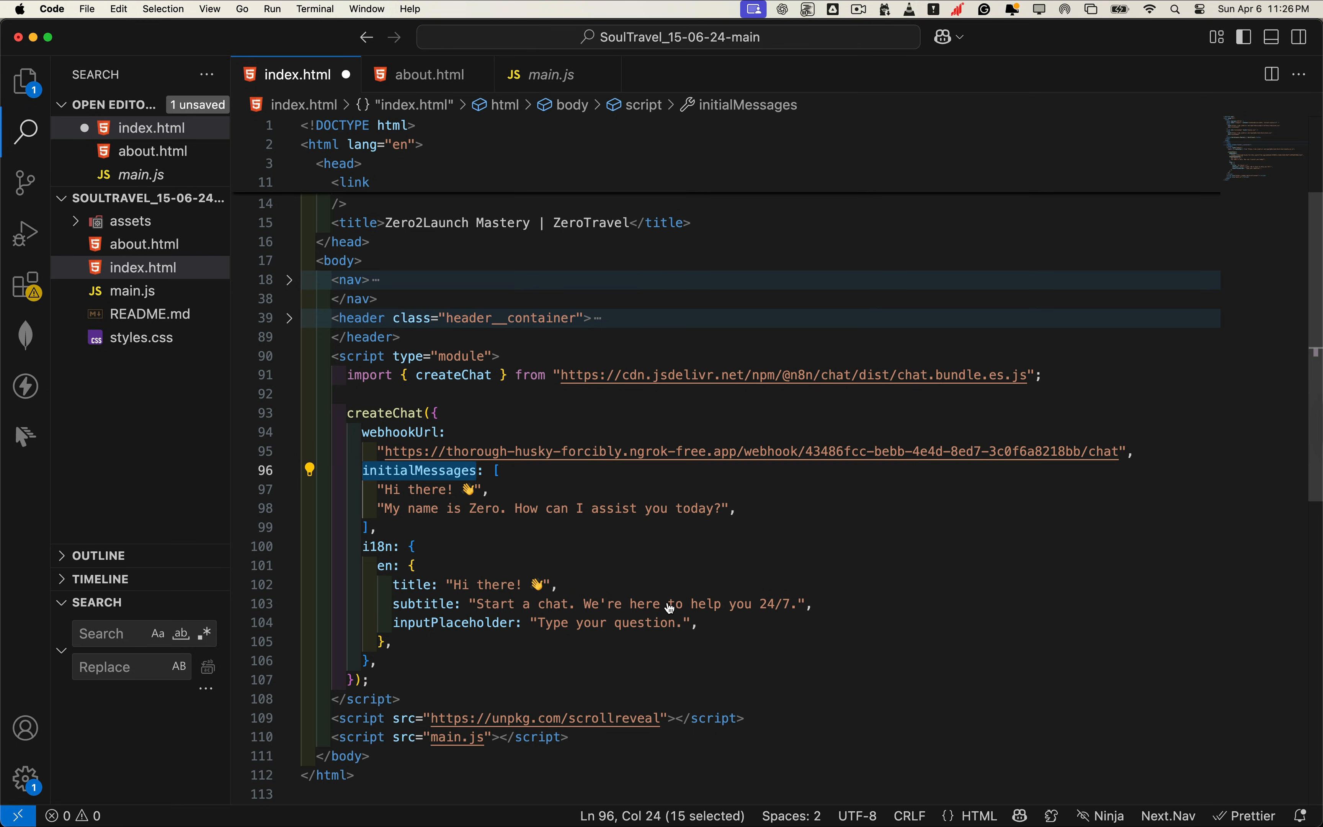
{"action": "key", "text": "super+Tab"}
{"action": "left_click", "coordinate": [1160, 40]}
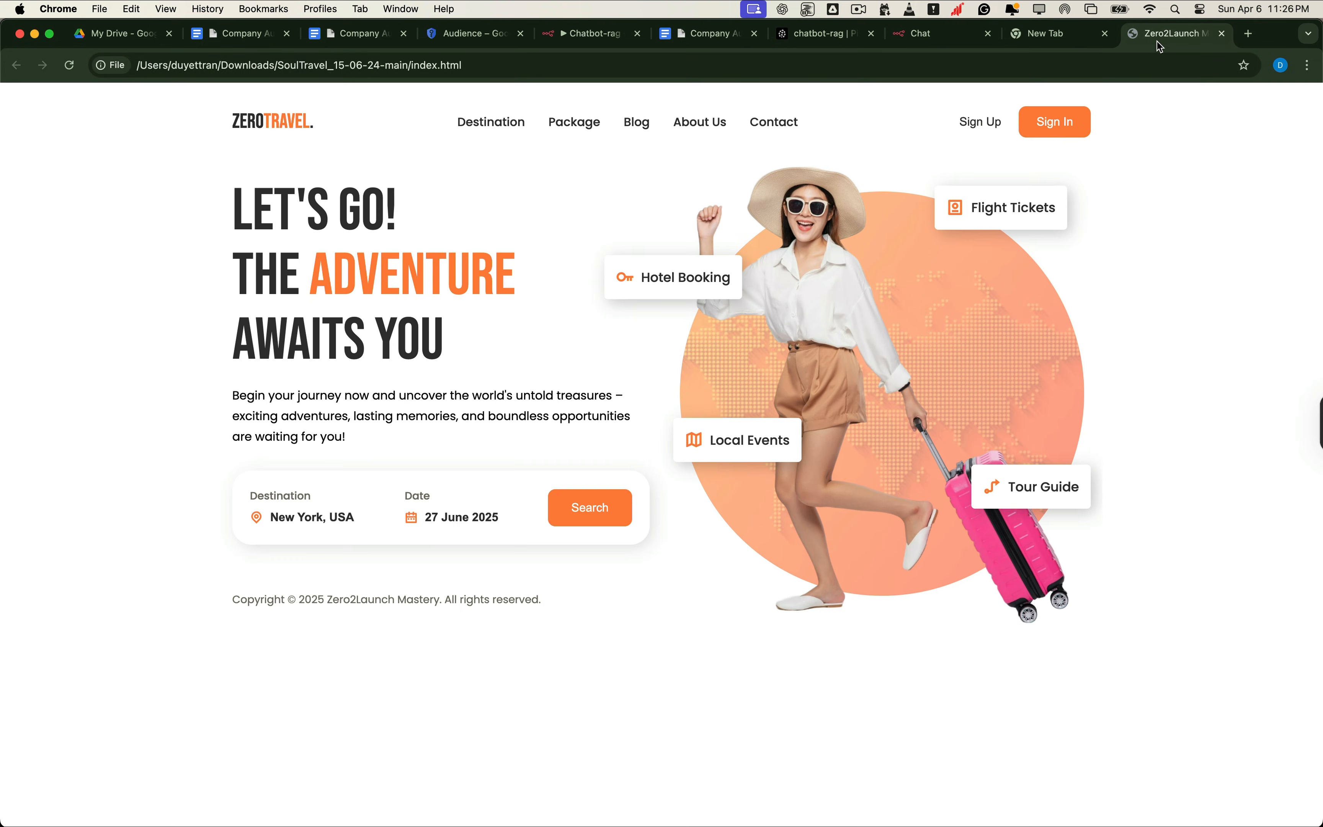
{"action": "key", "text": "super+r"}
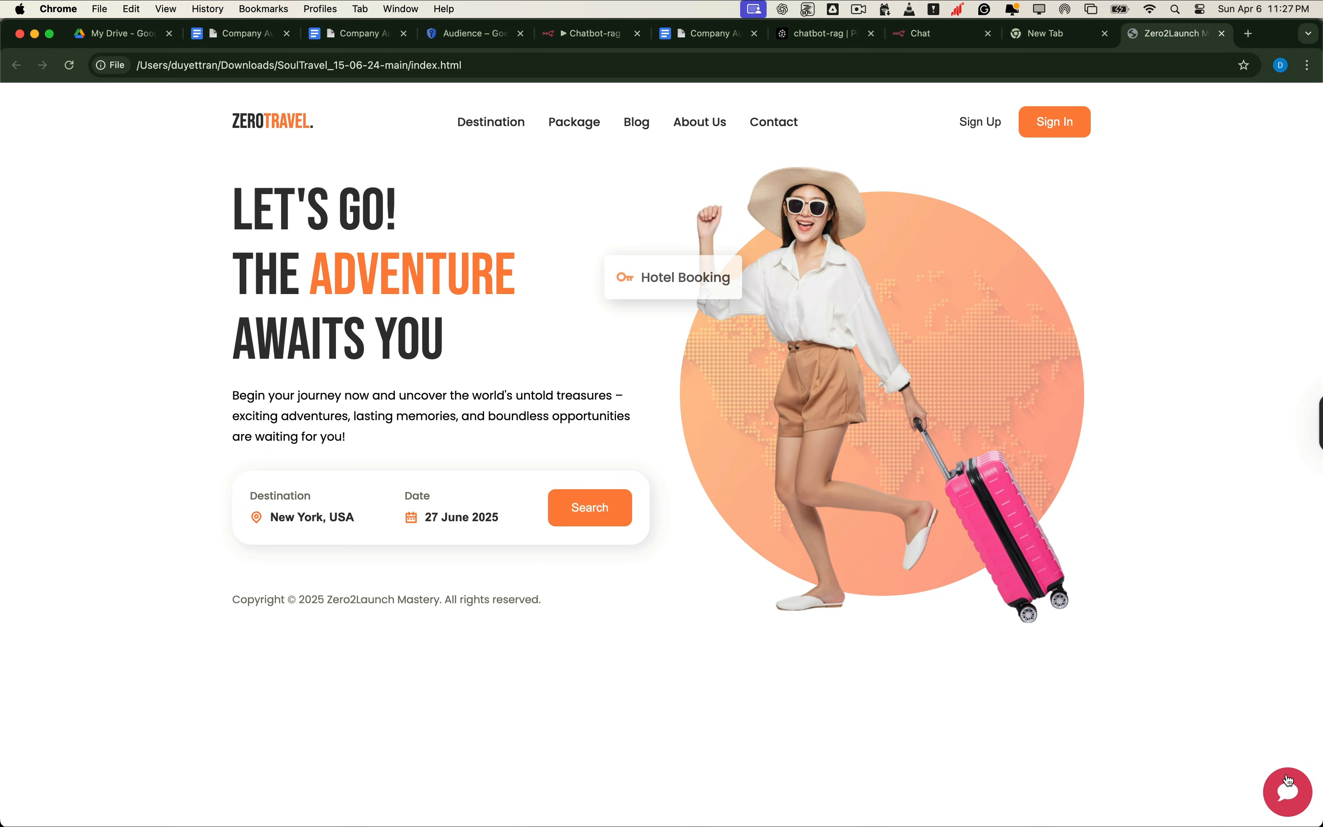
Step: Open the chat widget and match its header and placeholder to the title, subtitle and inputPlaceholder settings
{"action": "left_click", "coordinate": [1289, 781]}
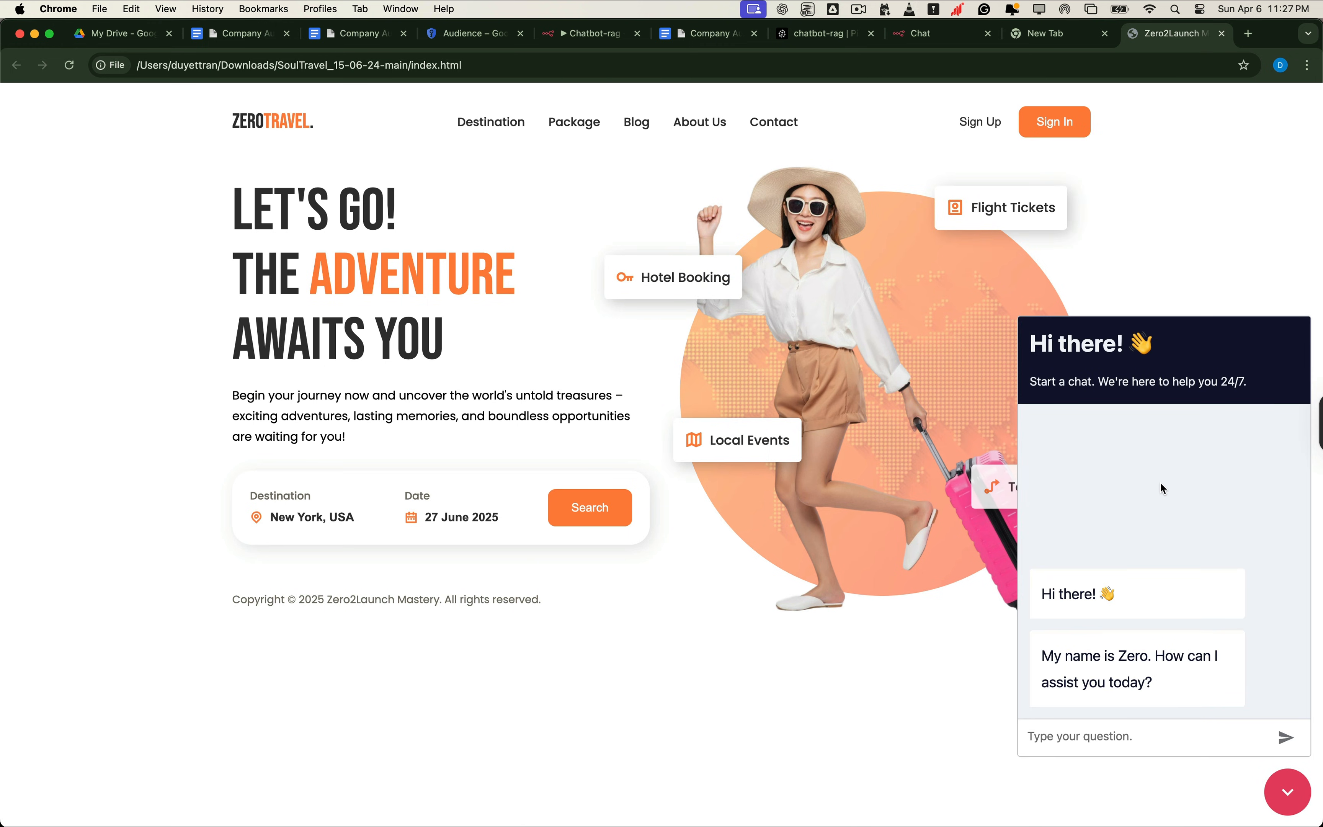
{"action": "left_click_drag", "start_coordinate": [1032, 344], "coordinate": [1249, 384]}
{"action": "key", "text": "super+Tab"}
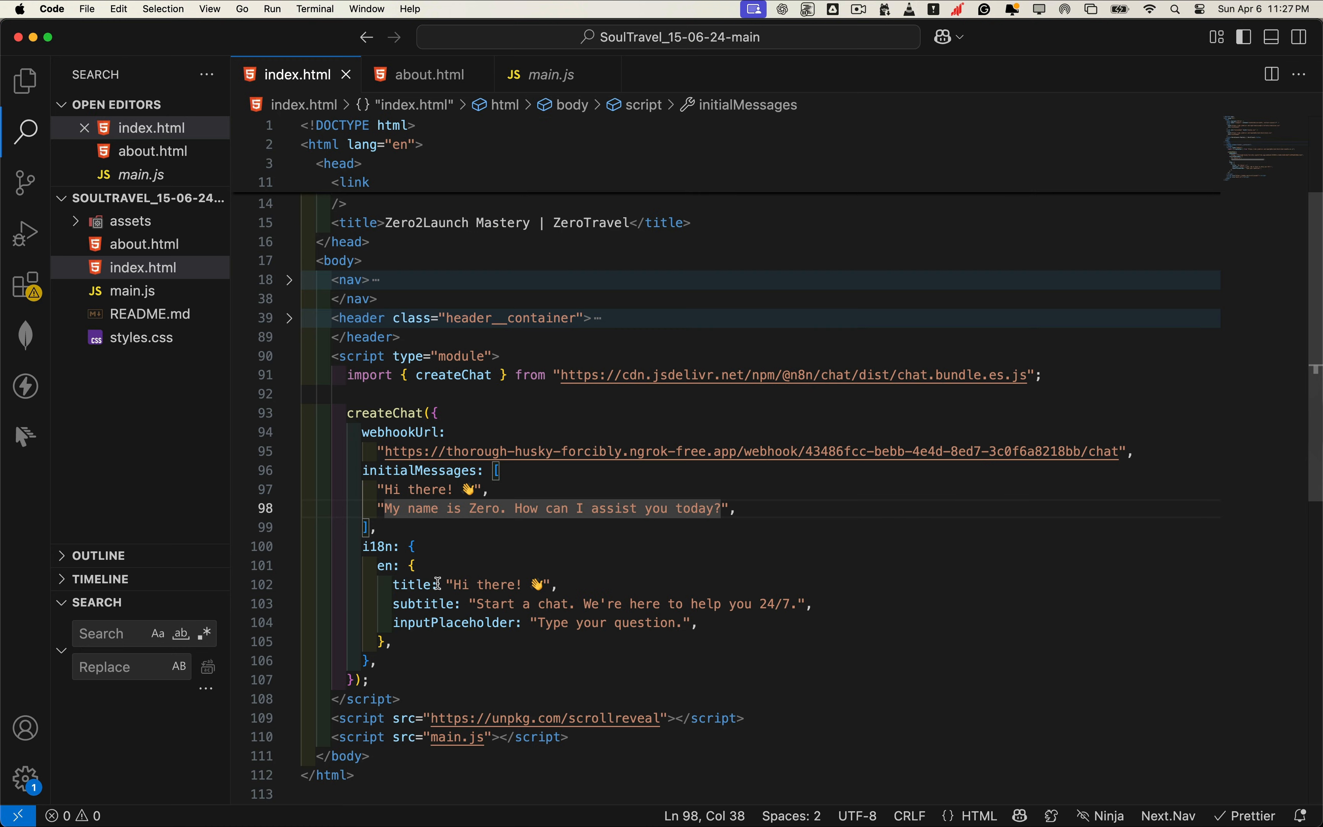
{"action": "left_click", "coordinate": [487, 586]}
{"action": "left_click_drag", "start_coordinate": [391, 586], "coordinate": [814, 605]}
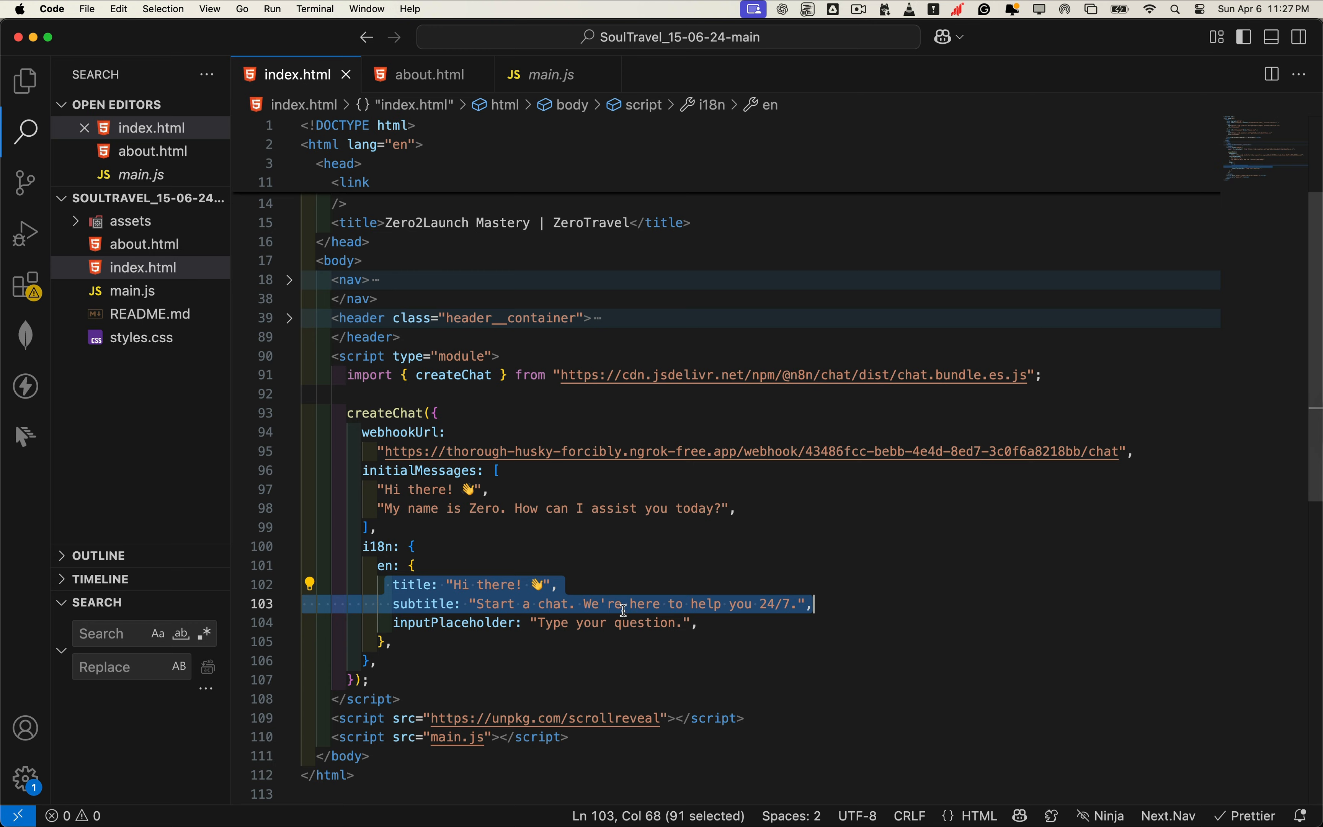
{"action": "left_click_drag", "start_coordinate": [530, 624], "coordinate": [684, 624]}
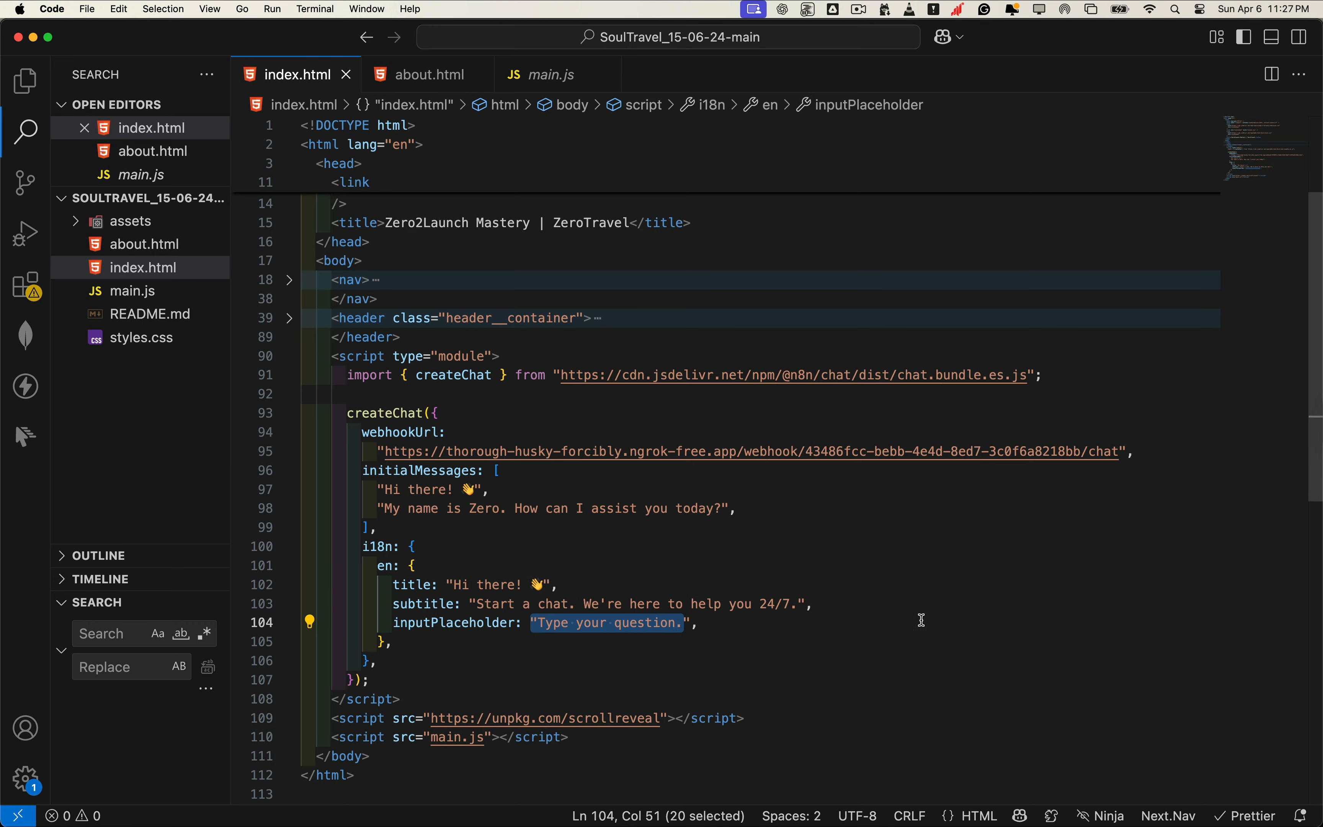
{"action": "key", "text": "super+Tab"}
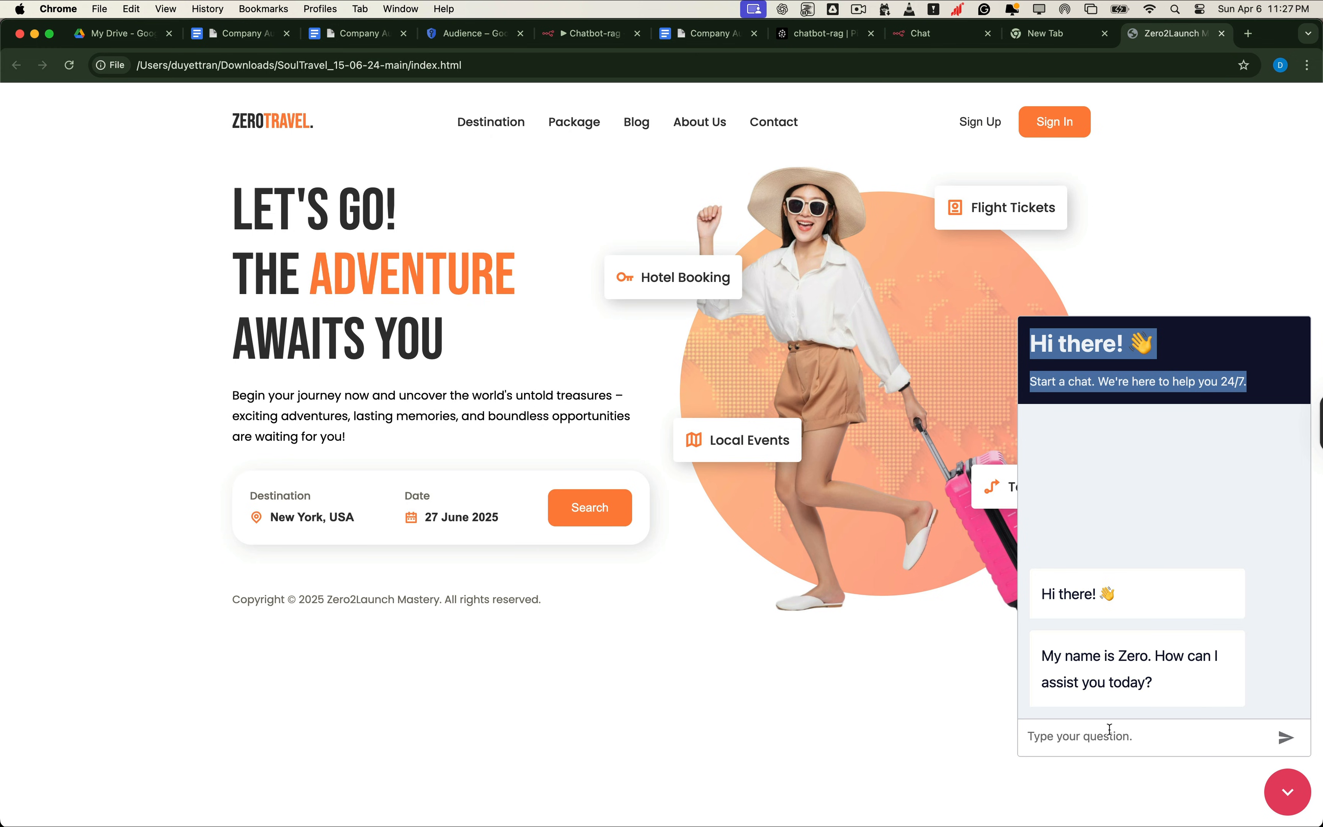
Step: Ask the widget 'What's the refund policy?' and note the 5–7 business days reply
{"action": "left_click", "coordinate": [1110, 730]}
{"action": "type", "text": "What’s the refund policy?"}
{"action": "left_click", "coordinate": [1286, 739]}
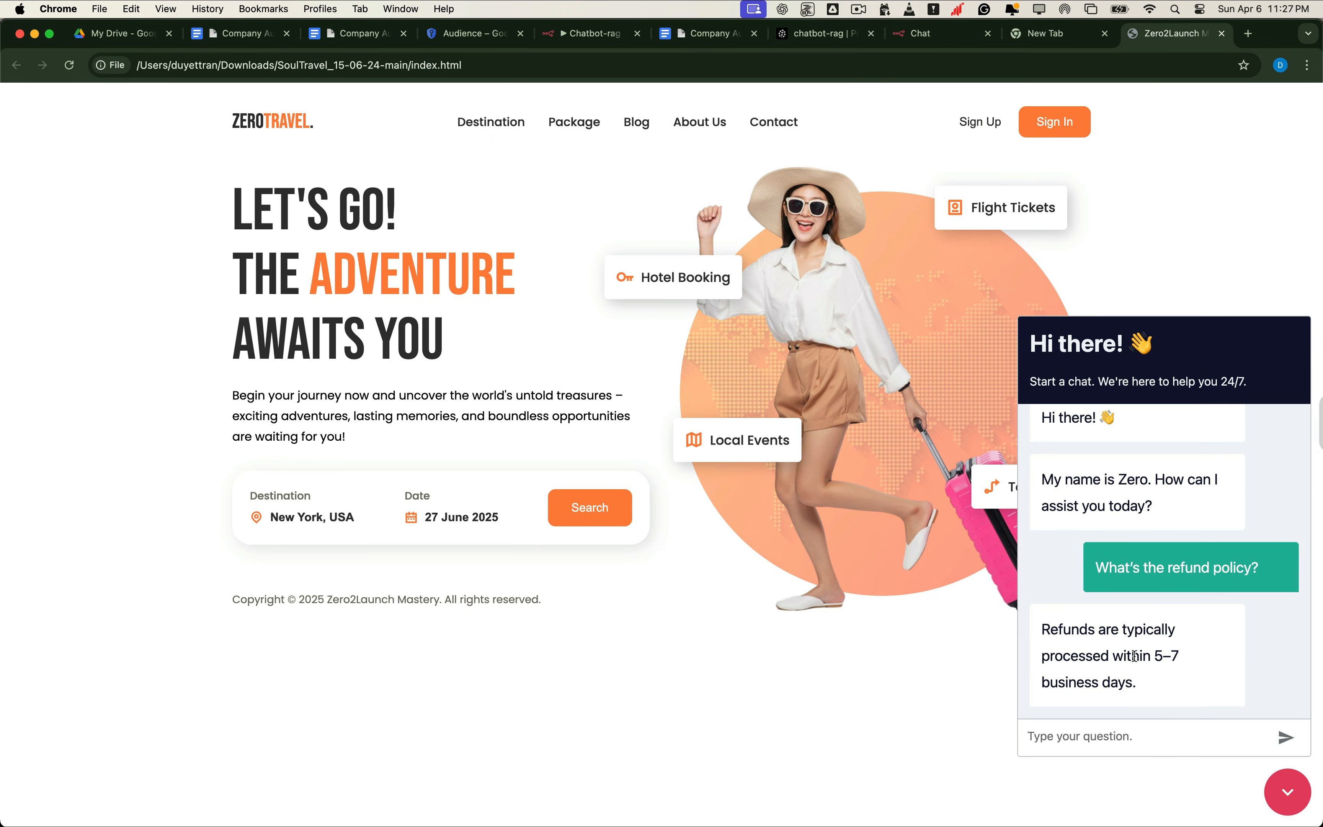
{"action": "left_click_drag", "start_coordinate": [1156, 655], "coordinate": [1138, 684]}
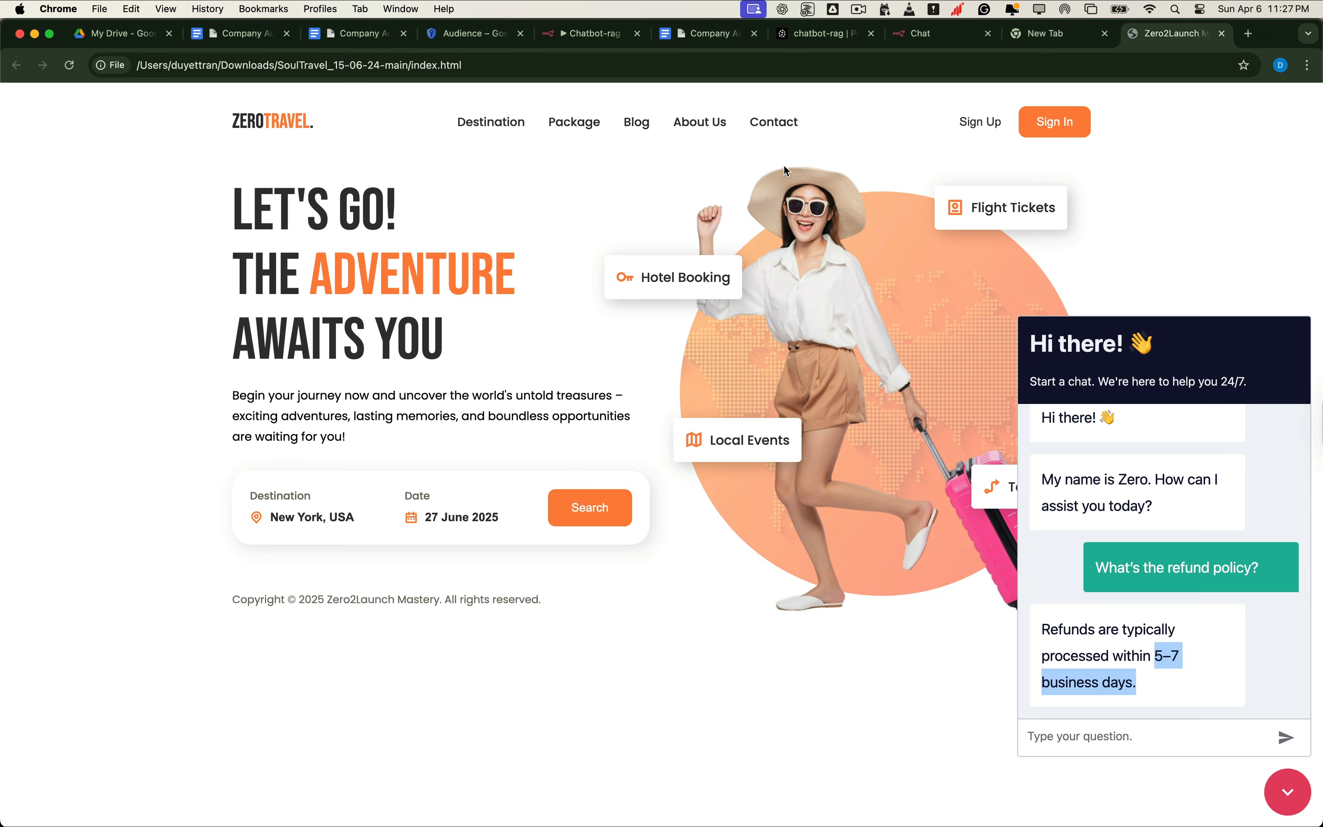
Step: Confirm the company handbook states the same 5–7 business days refund timeframe
{"action": "left_click", "coordinate": [703, 34]}
{"action": "scroll", "coordinate": [725, 512], "scroll_direction": "down", "scroll_amount": 8}
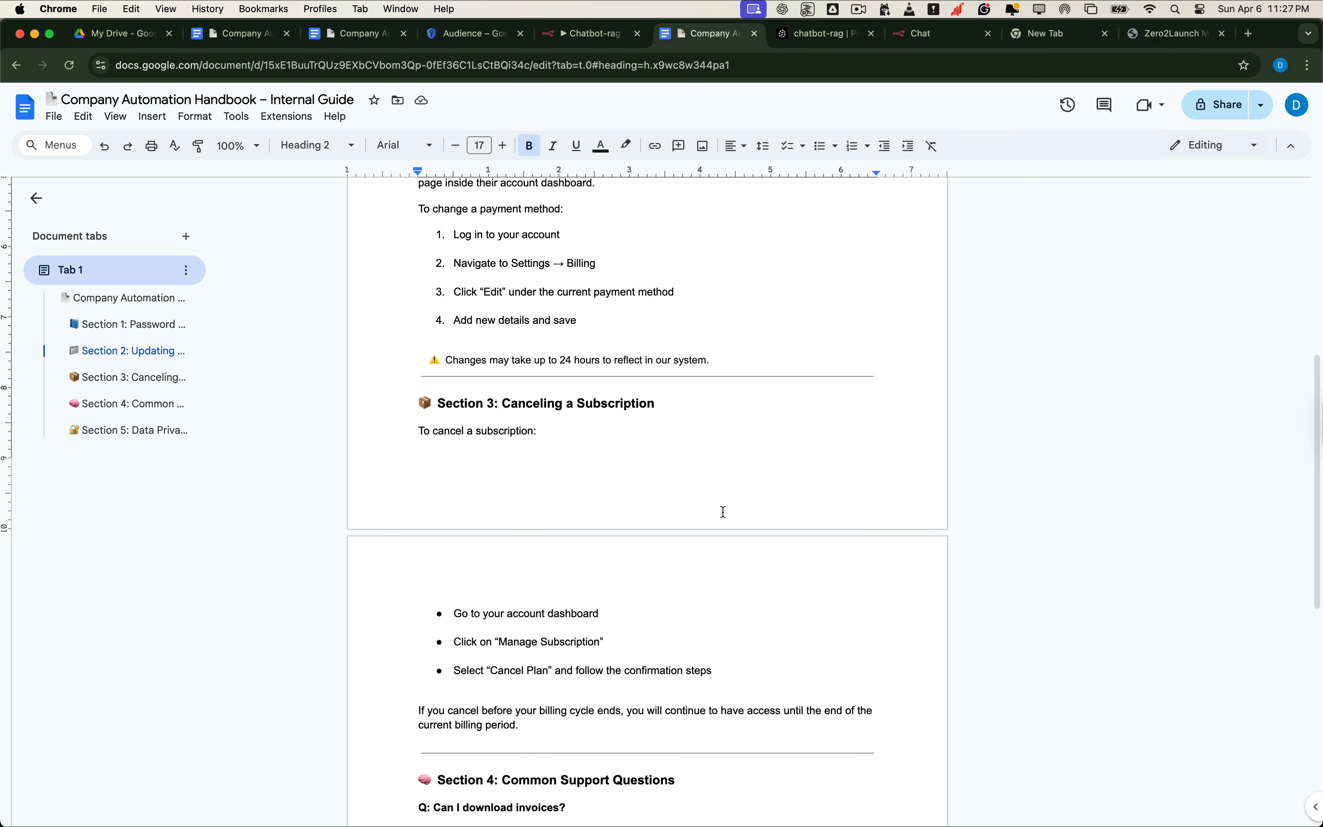
{"action": "scroll", "coordinate": [724, 512], "scroll_direction": "down", "scroll_amount": 10}
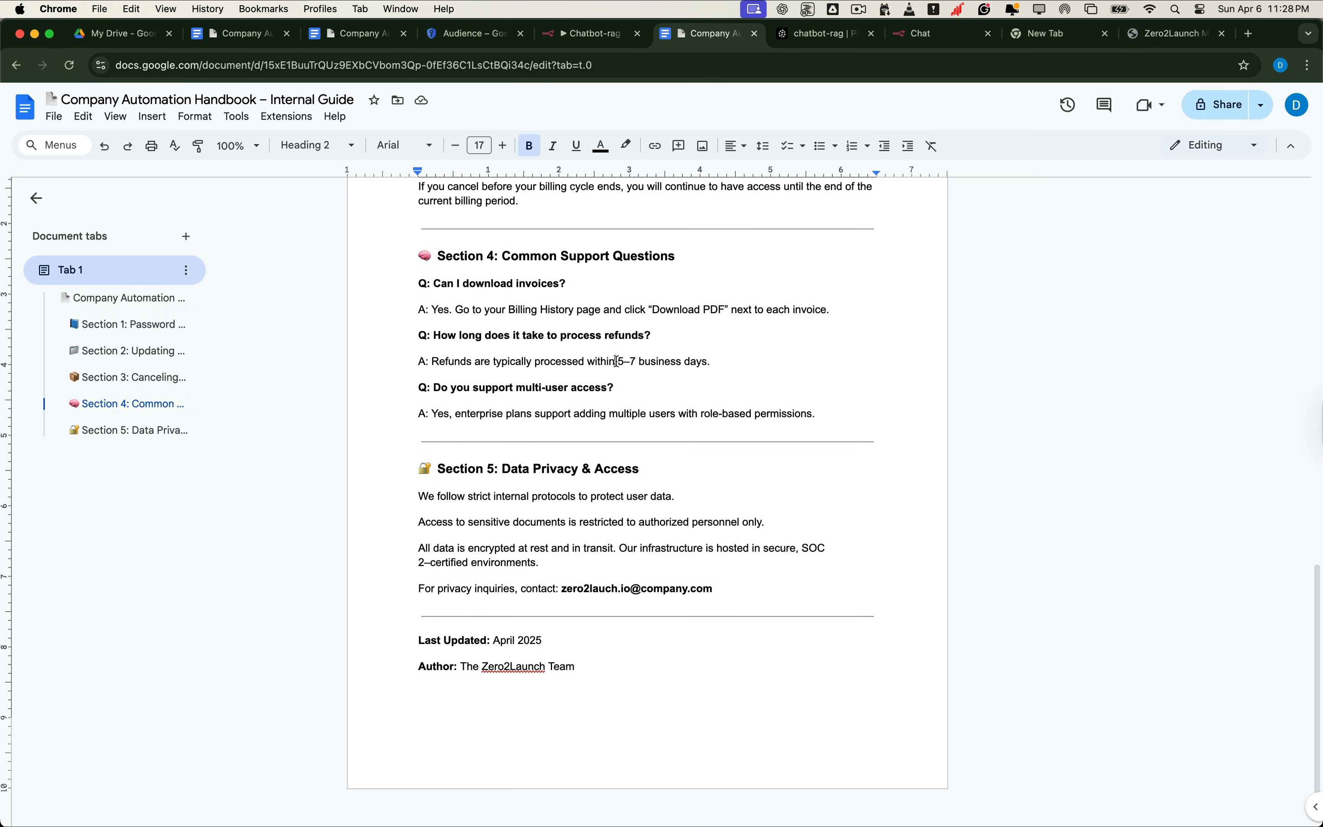
{"action": "left_click_drag", "start_coordinate": [616, 361], "coordinate": [738, 360]}
{"action": "left_click", "coordinate": [738, 360]}
Step: Return to the ZeroTravel site and collapse the chat widget
{"action": "left_click", "coordinate": [1171, 35]}
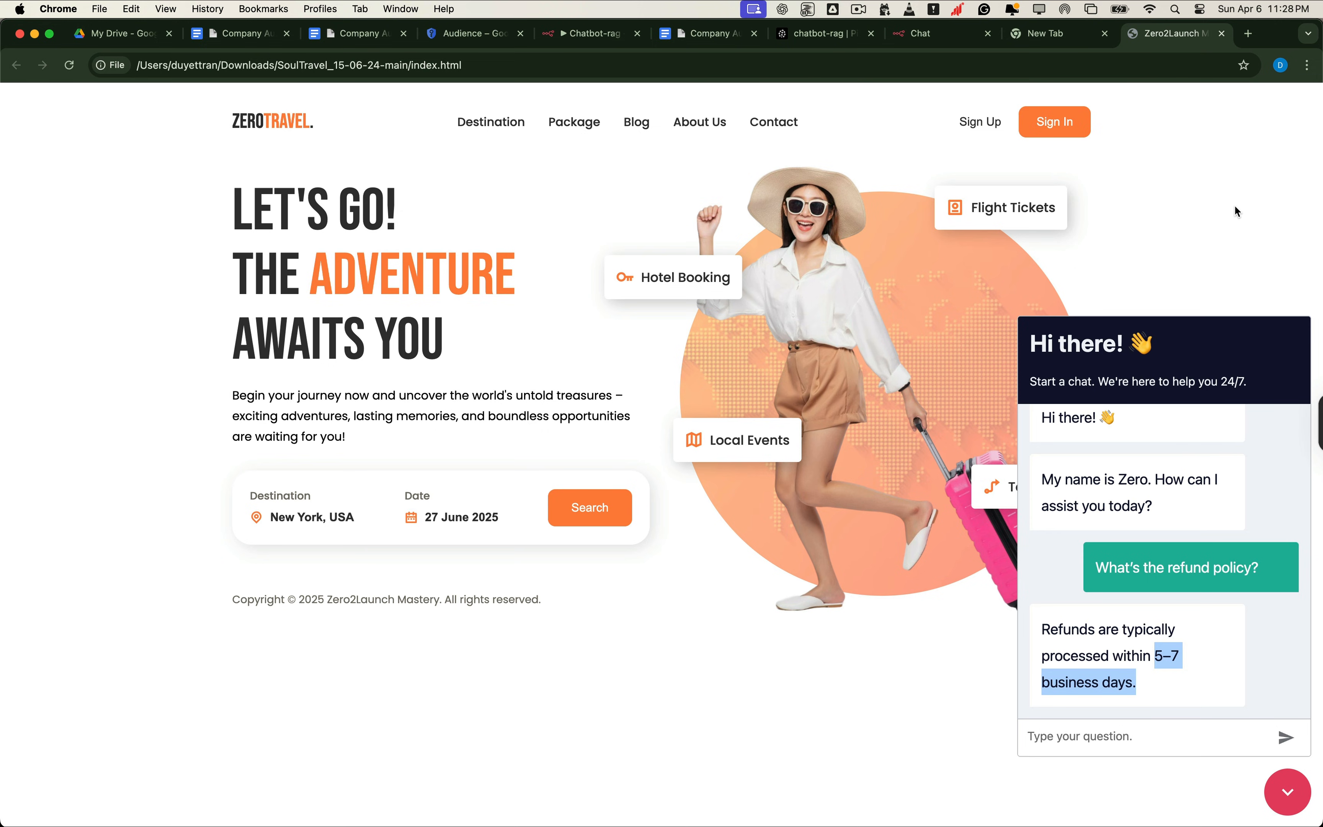
{"action": "left_click", "coordinate": [1266, 601]}
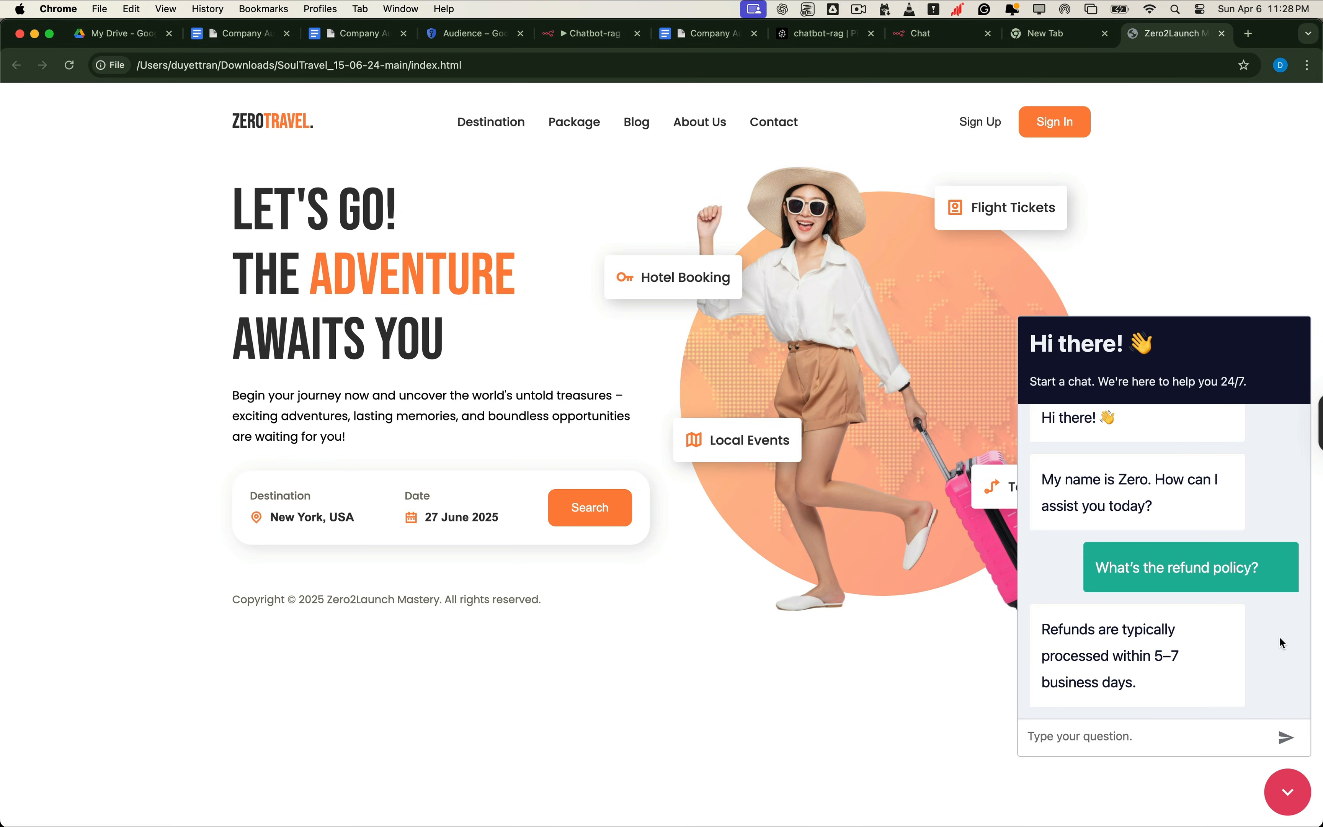
{"action": "left_click", "coordinate": [1288, 789]}
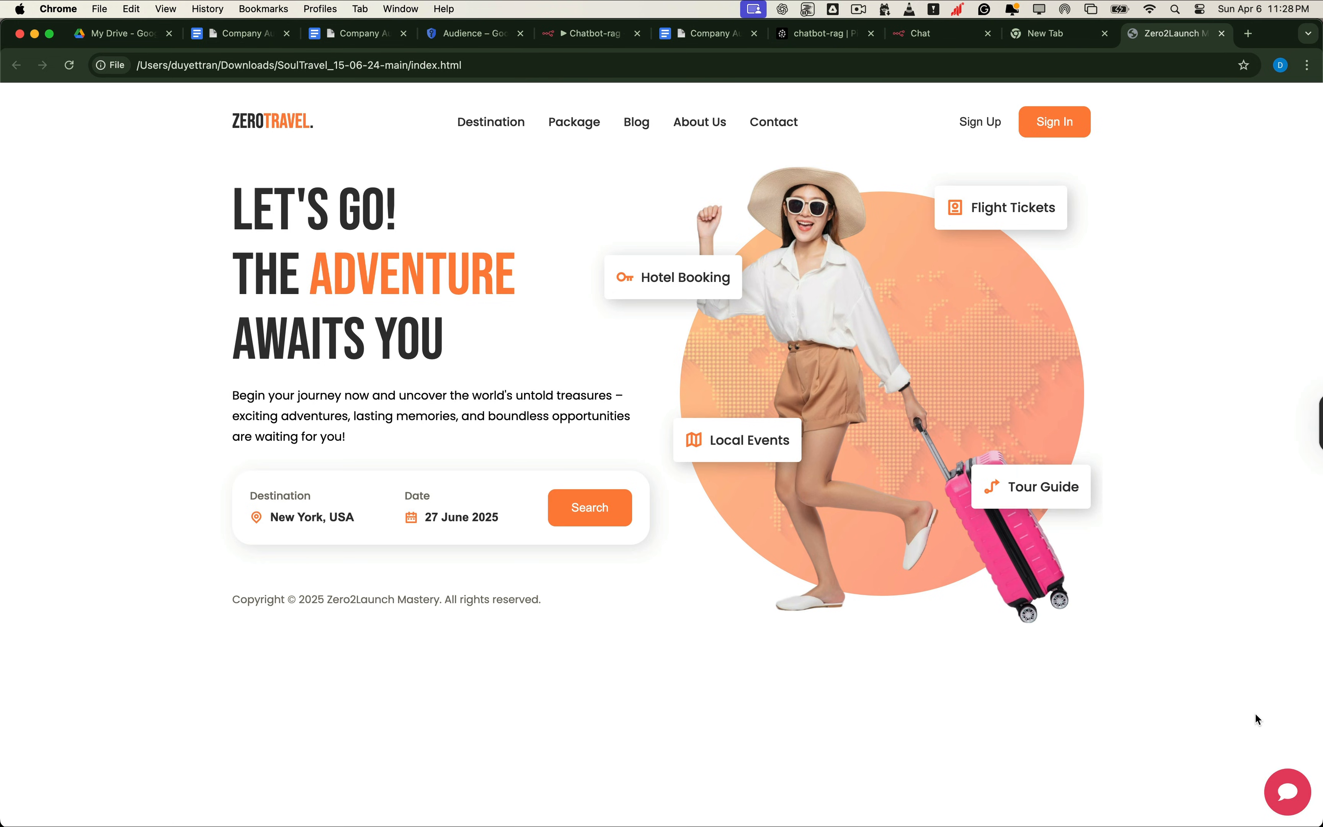